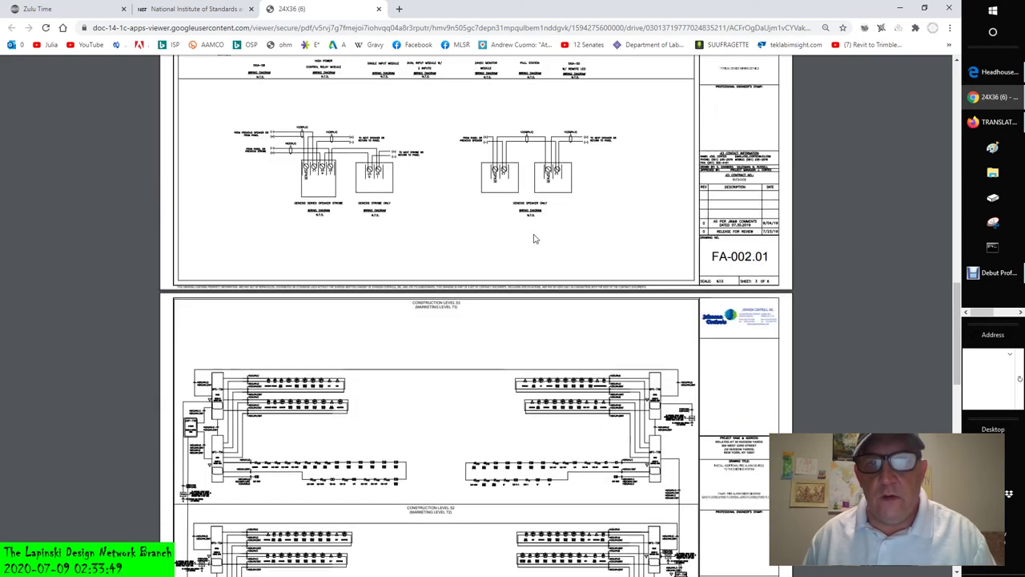
- Scroll past riser sheet FA-201.01 and floor plan FA-401.01 until floor plan FA-402.01 appears
{"action": "scroll", "coordinate": [535, 238], "scroll_direction": "down", "scroll_amount": 5}
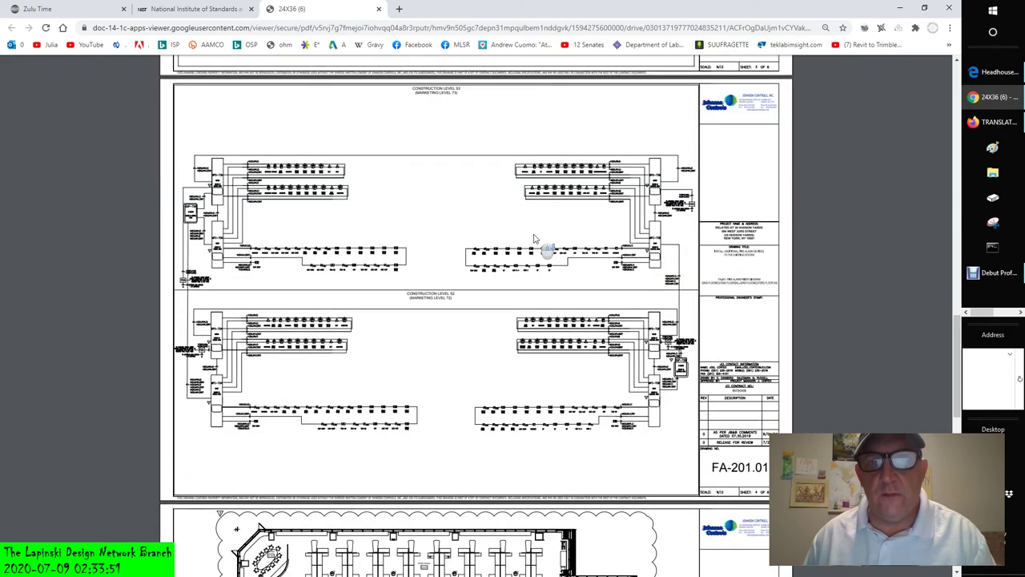
{"action": "scroll", "coordinate": [535, 238], "scroll_direction": "down", "scroll_amount": 3}
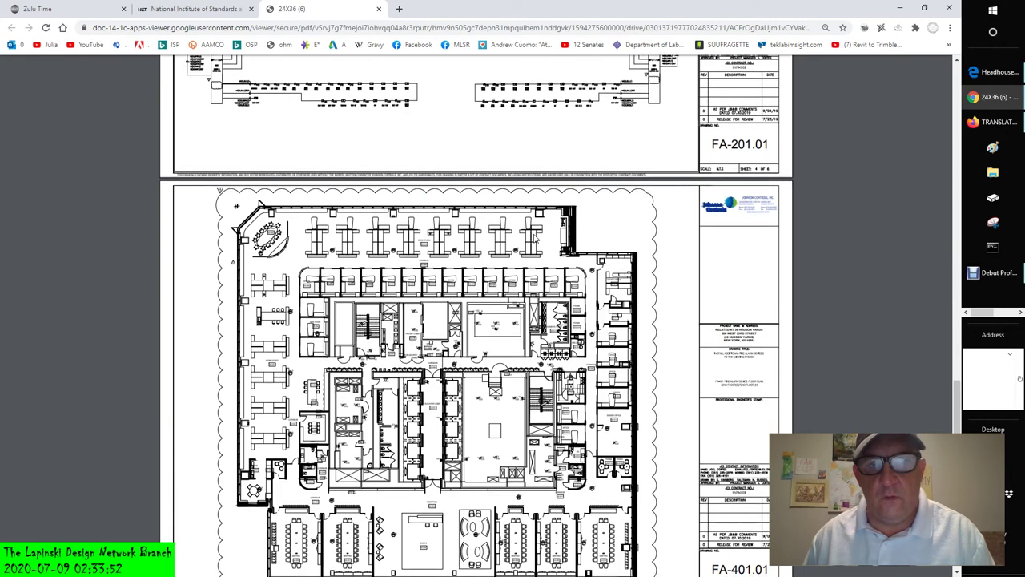
{"action": "scroll", "coordinate": [535, 238], "scroll_direction": "up", "scroll_amount": 1}
{"action": "scroll", "coordinate": [535, 238], "scroll_direction": "up", "scroll_amount": 1}
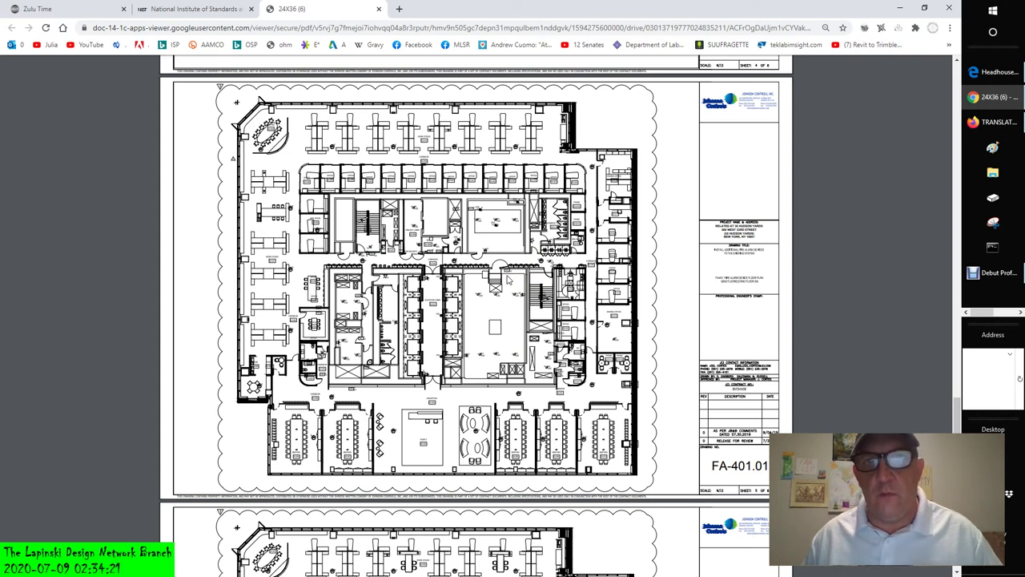
{"action": "scroll", "coordinate": [506, 279], "scroll_direction": "down", "scroll_amount": 1}
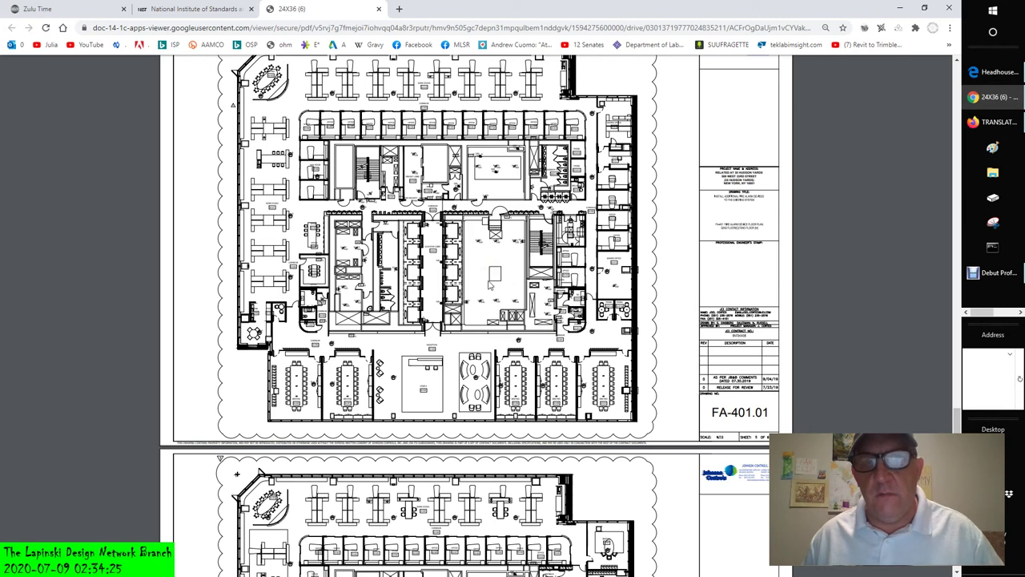
{"action": "scroll", "coordinate": [491, 282], "scroll_direction": "down", "scroll_amount": 5}
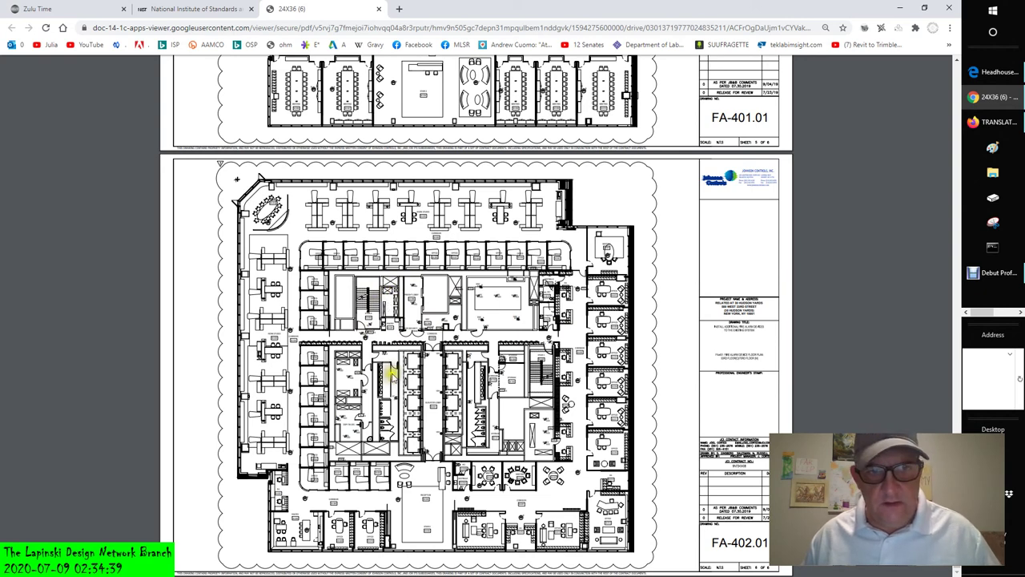
{"action": "scroll", "coordinate": [390, 383], "scroll_direction": "up", "scroll_amount": 1, "text": "ctrl"}
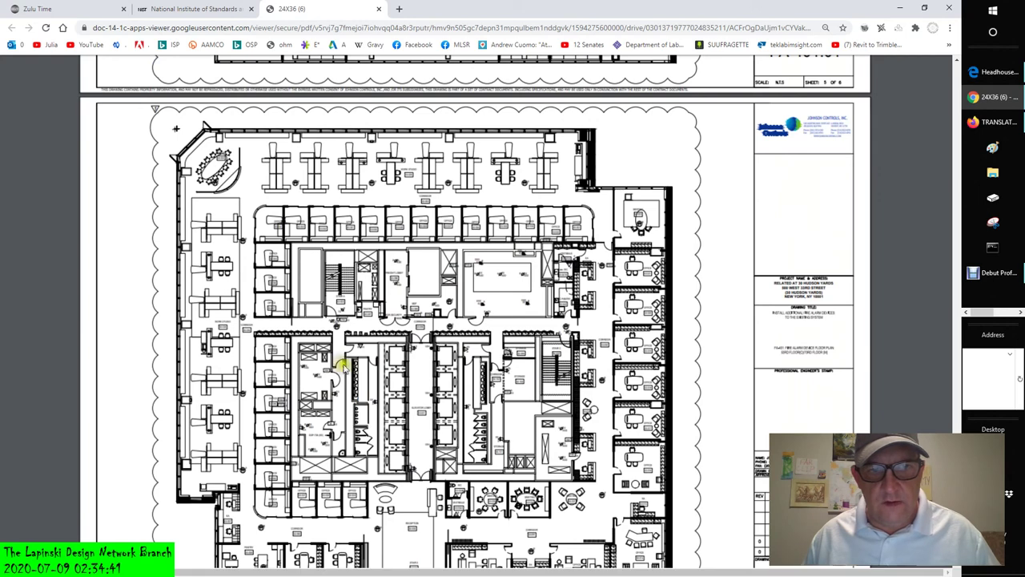
{"action": "scroll", "coordinate": [333, 378], "scroll_direction": "up", "scroll_amount": 1, "text": "ctrl"}
{"action": "scroll", "coordinate": [320, 449], "scroll_direction": "up", "scroll_amount": 1, "text": "ctrl"}
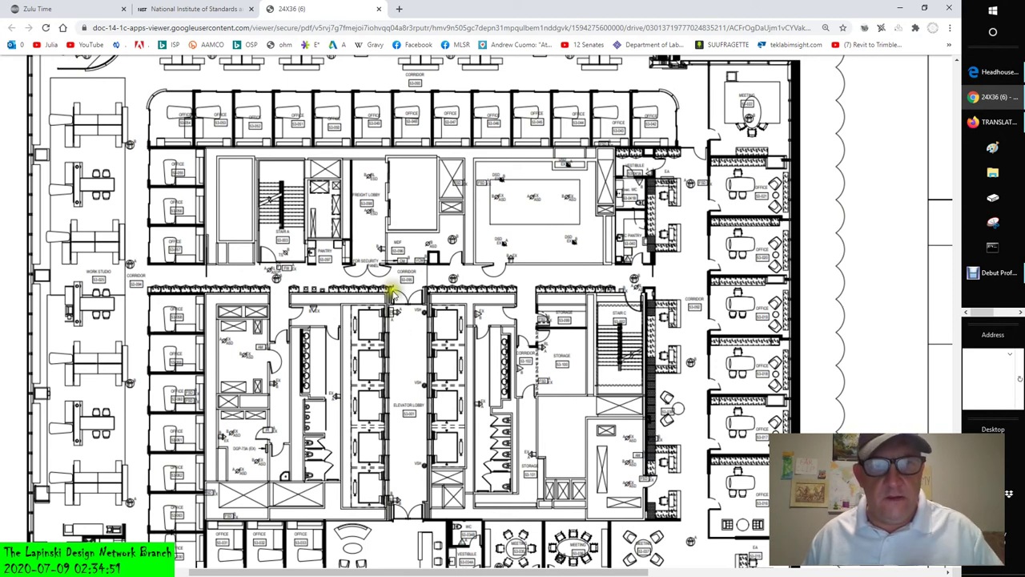
{"action": "scroll", "coordinate": [311, 337], "scroll_direction": "up", "scroll_amount": 2, "text": "ctrl"}
{"action": "scroll", "coordinate": [311, 337], "scroll_direction": "up", "scroll_amount": 5}
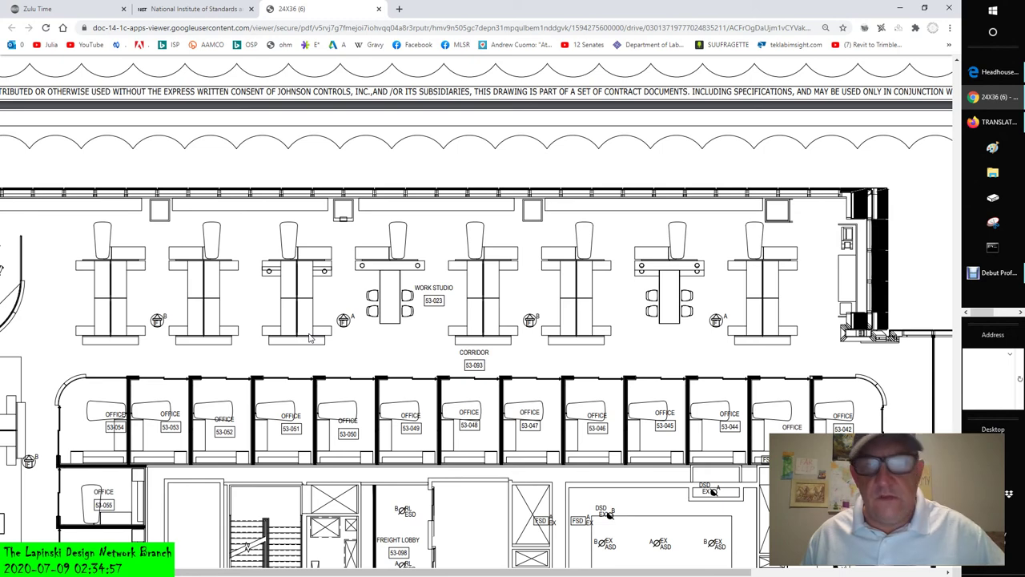
{"action": "scroll", "coordinate": [311, 336], "scroll_direction": "down", "scroll_amount": 1, "text": "ctrl"}
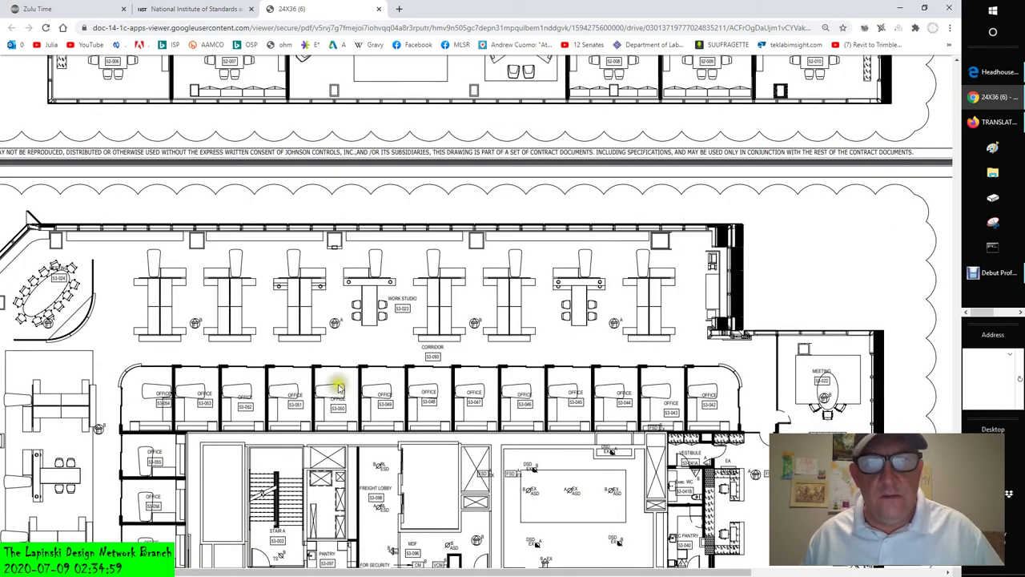
{"action": "scroll", "coordinate": [377, 365], "scroll_direction": "down", "scroll_amount": 1, "text": "ctrl"}
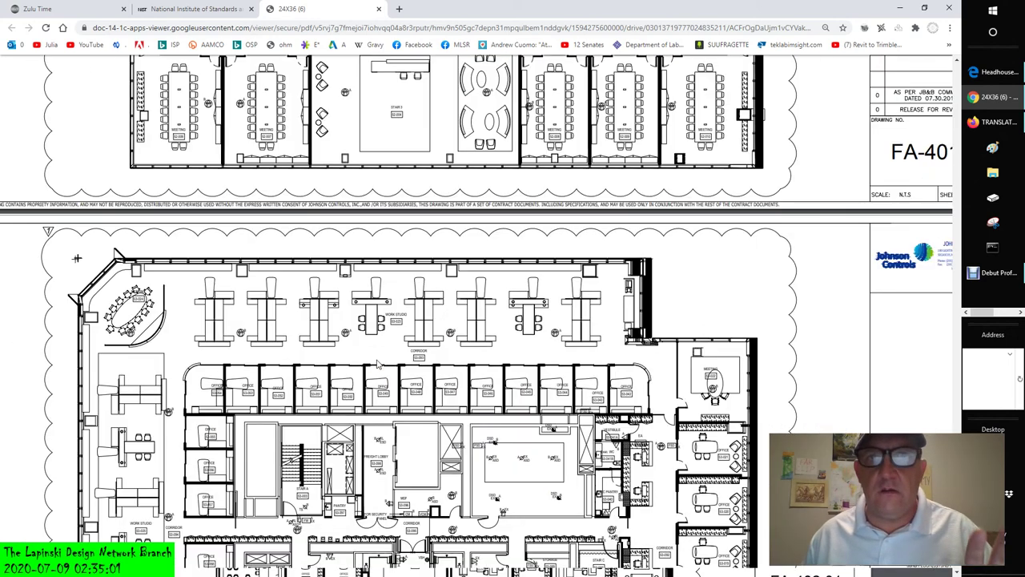
{"action": "scroll", "coordinate": [377, 364], "scroll_direction": "down", "scroll_amount": 1, "text": "ctrl"}
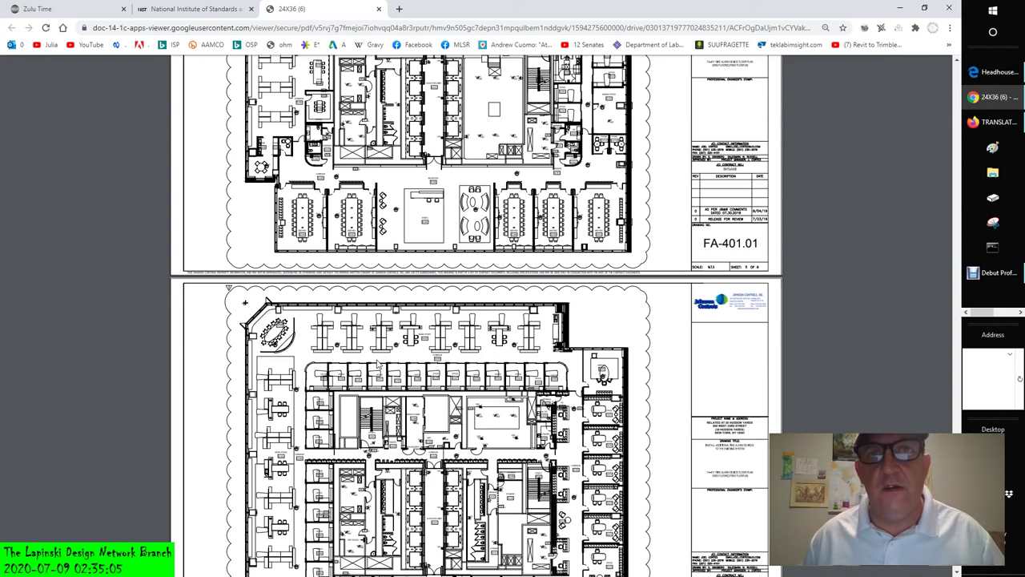
- Scroll up toward cover sheet FA-000.01, then back down to floor plan FA-401.01 below FA-201.01
{"action": "scroll", "coordinate": [375, 365], "scroll_direction": "up", "scroll_amount": 2}
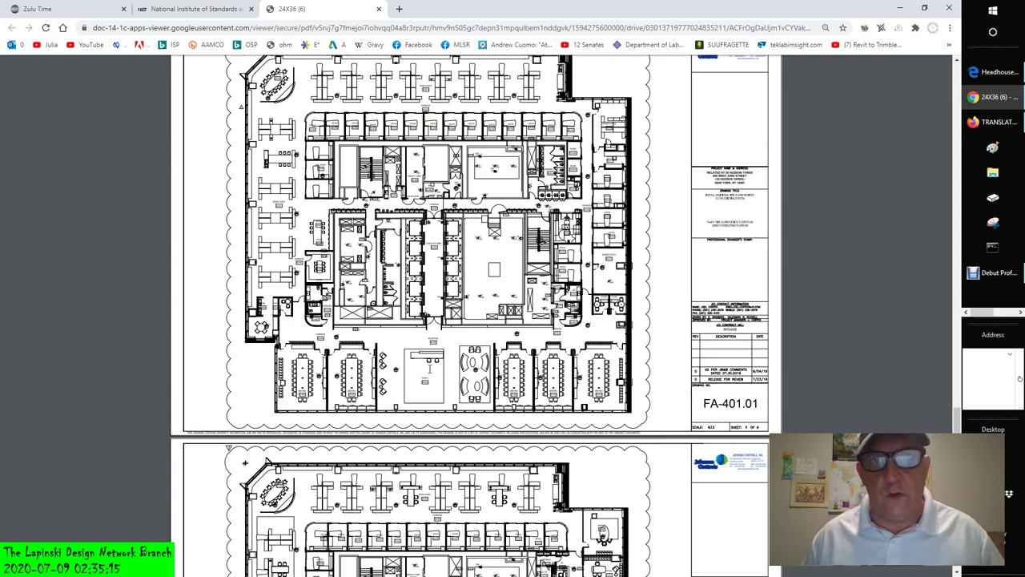
{"action": "scroll", "coordinate": [435, 344], "scroll_direction": "up", "scroll_amount": 3}
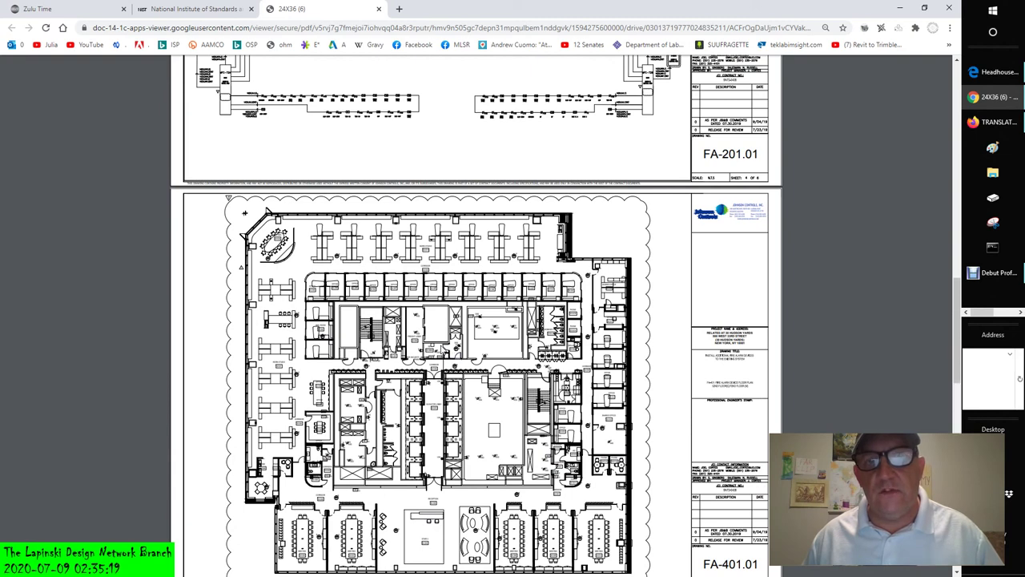
{"action": "scroll", "coordinate": [441, 349], "scroll_direction": "up", "scroll_amount": 10}
{"action": "scroll", "coordinate": [441, 349], "scroll_direction": "up", "scroll_amount": 1}
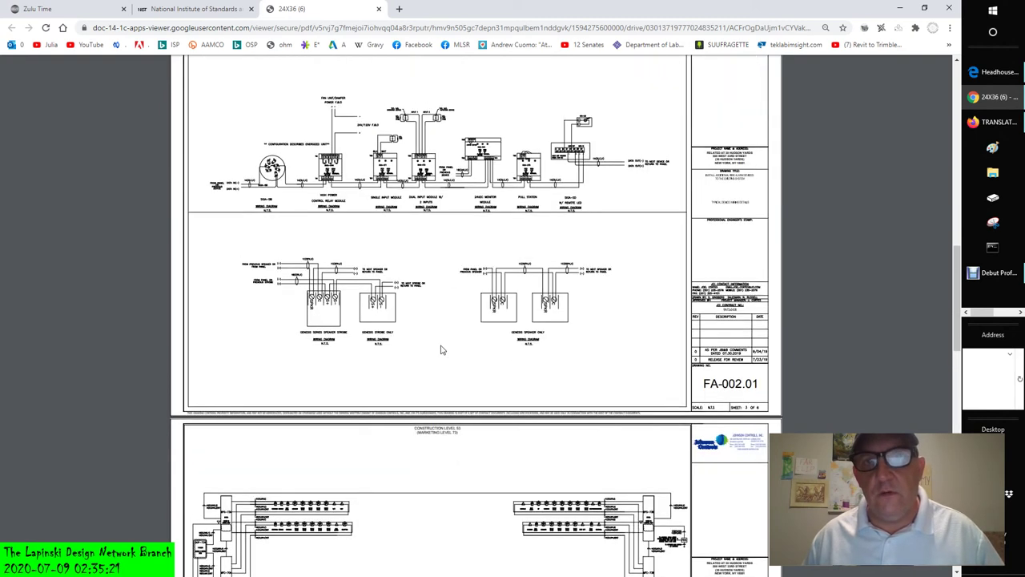
{"action": "scroll", "coordinate": [441, 349], "scroll_direction": "up", "scroll_amount": 3}
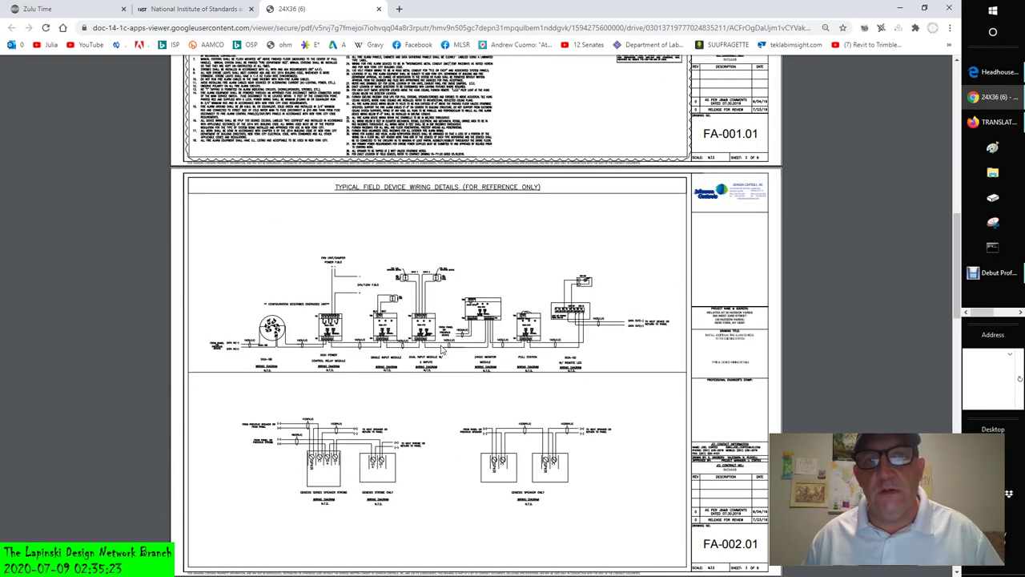
{"action": "scroll", "coordinate": [440, 350], "scroll_direction": "down", "scroll_amount": 7}
{"action": "scroll", "coordinate": [480, 376], "scroll_direction": "down", "scroll_amount": 10}
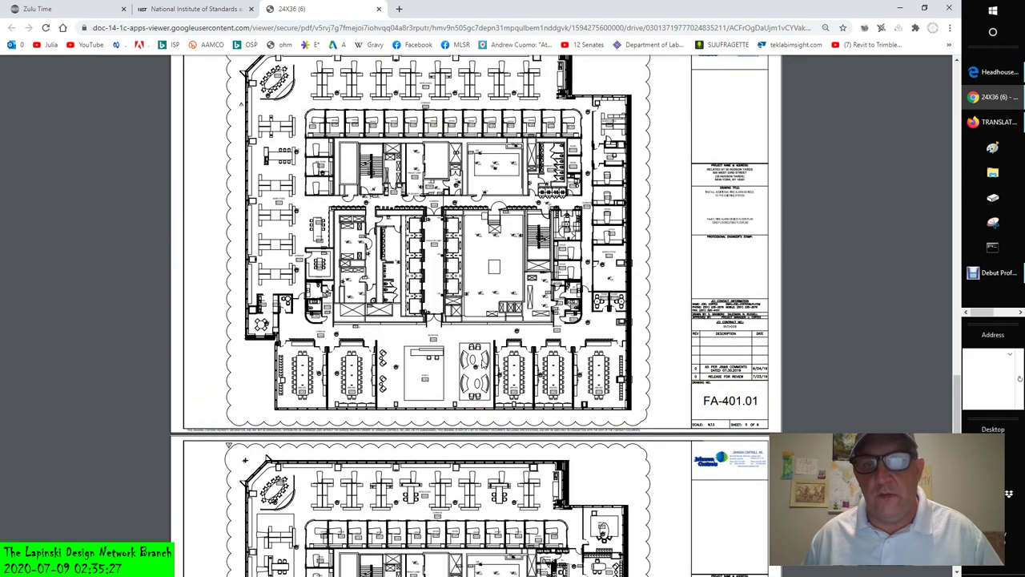
{"action": "scroll", "coordinate": [471, 345], "scroll_direction": "down", "scroll_amount": 5}
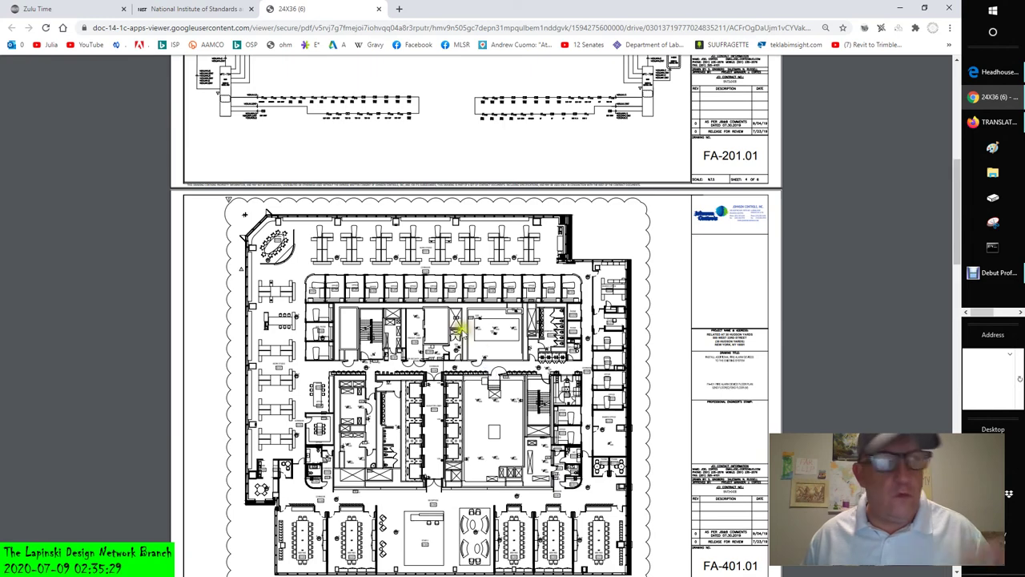
{"action": "scroll", "coordinate": [473, 344], "scroll_direction": "up", "scroll_amount": 20}
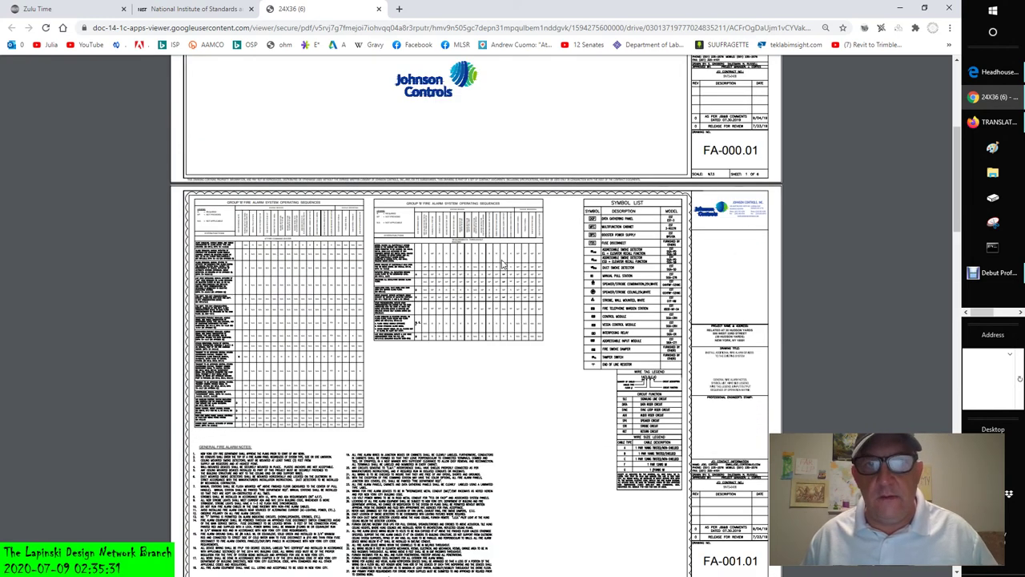
- Zoom into sheet FA-002.01's field device wiring diagrams until the module labels are readable
{"action": "scroll", "coordinate": [503, 264], "scroll_direction": "up", "scroll_amount": 3}
{"action": "scroll", "coordinate": [503, 265], "scroll_direction": "down", "scroll_amount": 2}
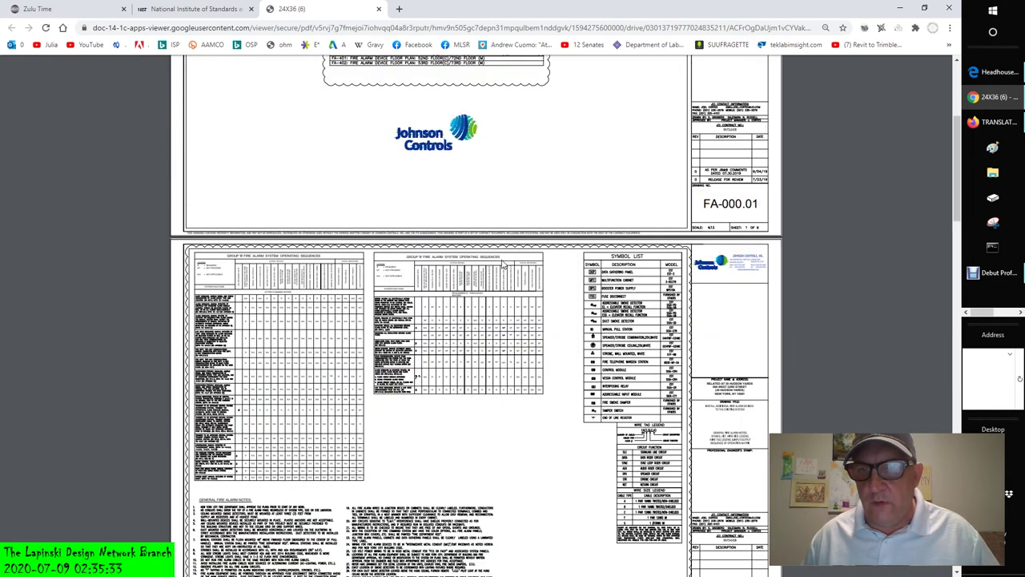
{"action": "scroll", "coordinate": [503, 264], "scroll_direction": "down", "scroll_amount": 2}
{"action": "scroll", "coordinate": [503, 264], "scroll_direction": "down", "scroll_amount": 1}
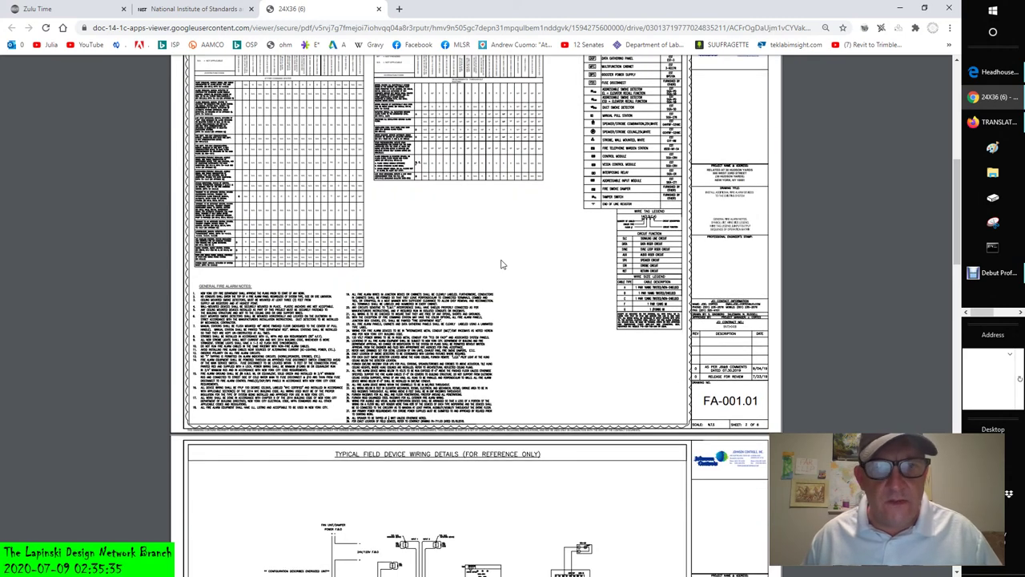
{"action": "scroll", "coordinate": [503, 264], "scroll_direction": "down", "scroll_amount": 5}
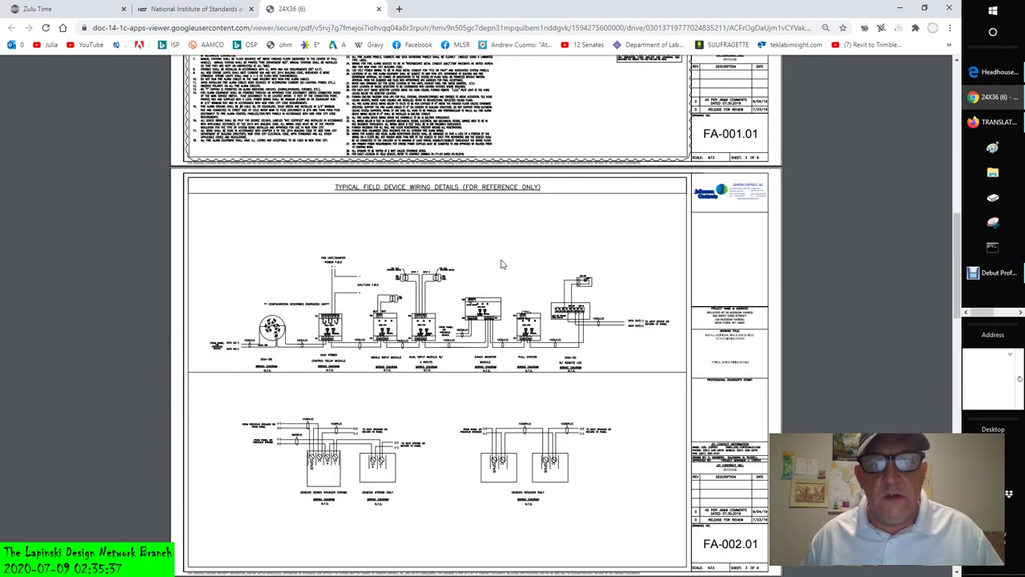
{"action": "scroll", "coordinate": [421, 267], "scroll_direction": "down", "scroll_amount": 2}
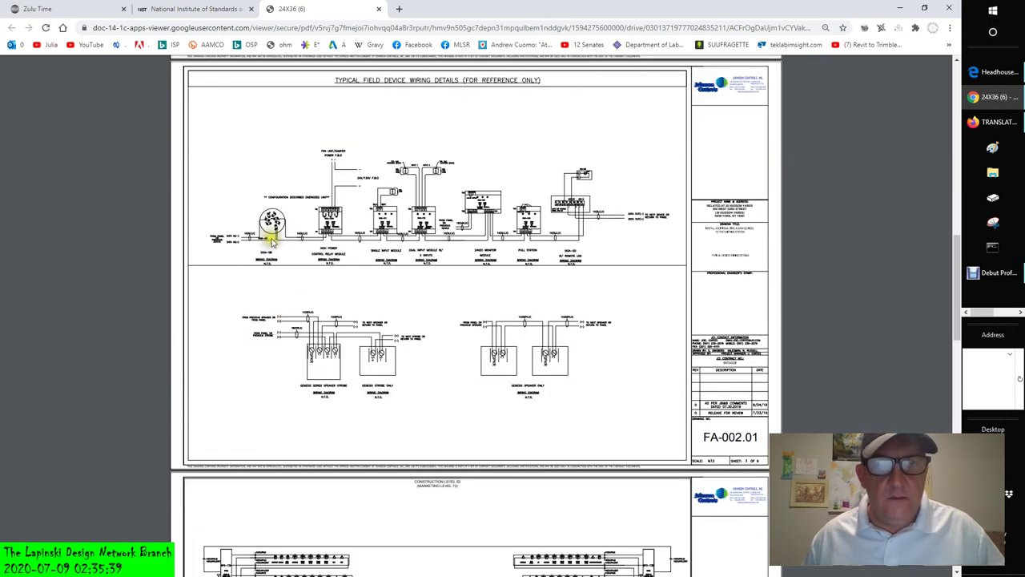
{"action": "scroll", "coordinate": [272, 244], "scroll_direction": "up", "scroll_amount": 5, "text": "ctrl"}
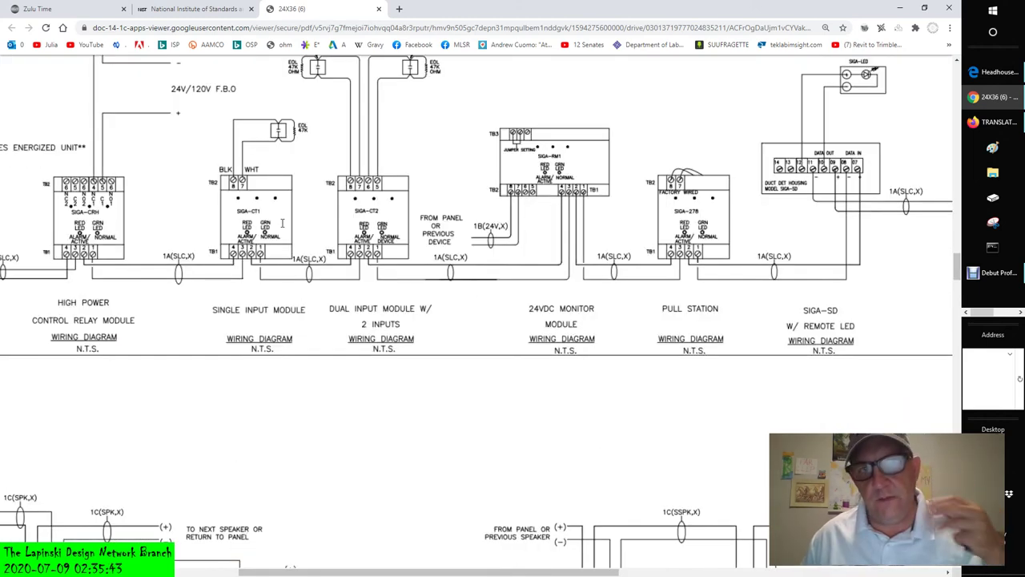
- Pan left to the SIGA-SB wiring detail, then zoom out to the full FA-002.01 sheet
{"action": "scroll", "coordinate": [282, 223], "scroll_direction": "up", "scroll_amount": 1, "text": "ctrl"}
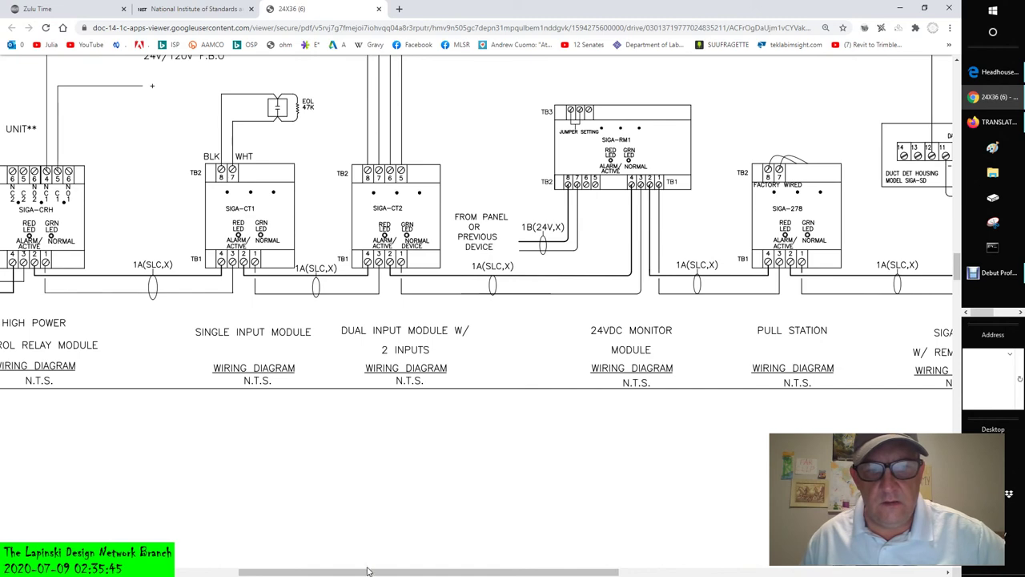
{"action": "left_click_drag", "start_coordinate": [368, 574], "coordinate": [161, 572]}
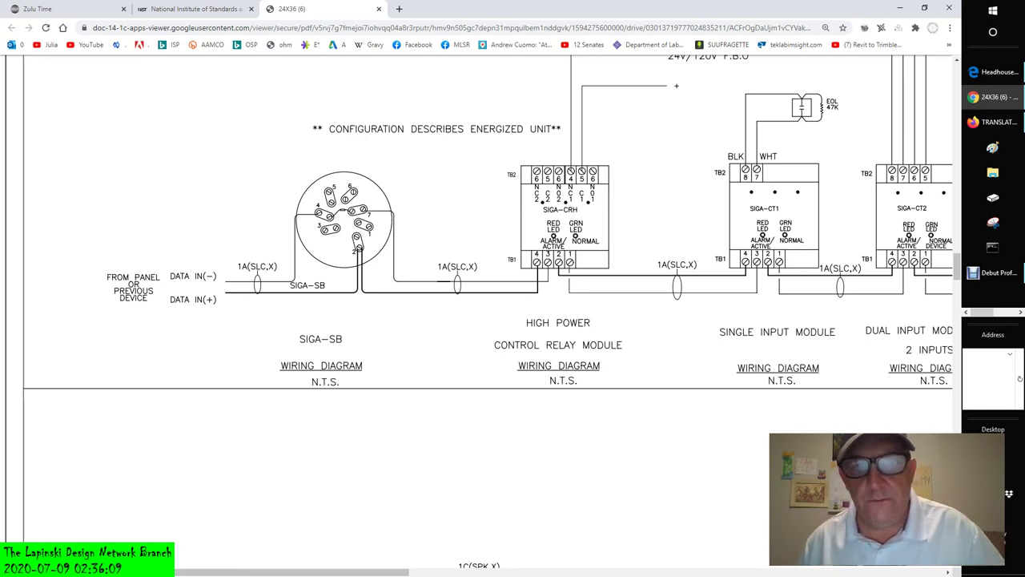
{"action": "scroll", "coordinate": [625, 248], "scroll_direction": "down", "scroll_amount": 2, "text": "ctrl"}
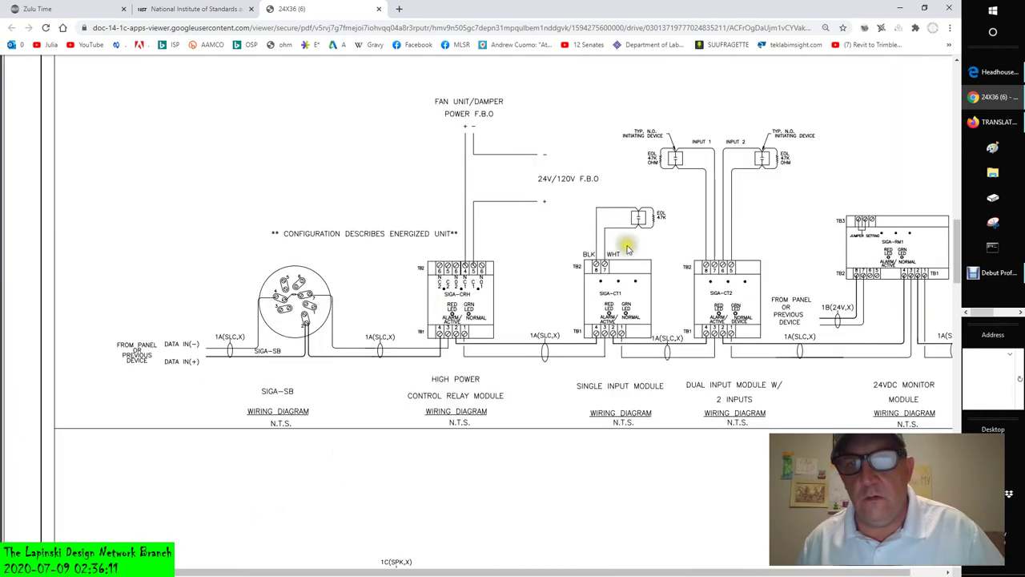
{"action": "scroll", "coordinate": [655, 243], "scroll_direction": "down", "scroll_amount": 2, "text": "ctrl"}
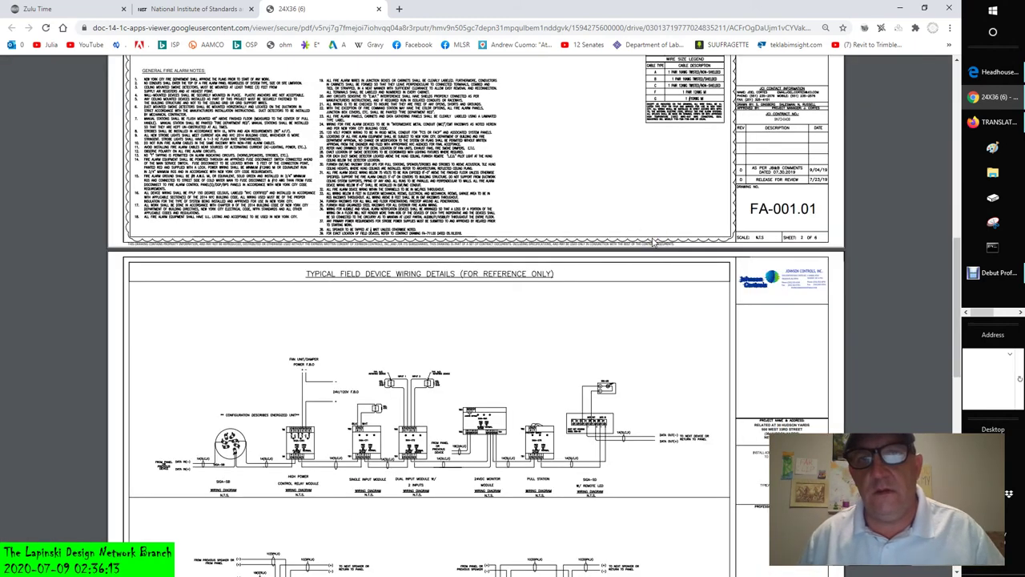
{"action": "scroll", "coordinate": [653, 237], "scroll_direction": "down", "scroll_amount": 2, "text": "ctrl"}
{"action": "scroll", "coordinate": [640, 235], "scroll_direction": "down", "scroll_amount": 1, "text": "ctrl"}
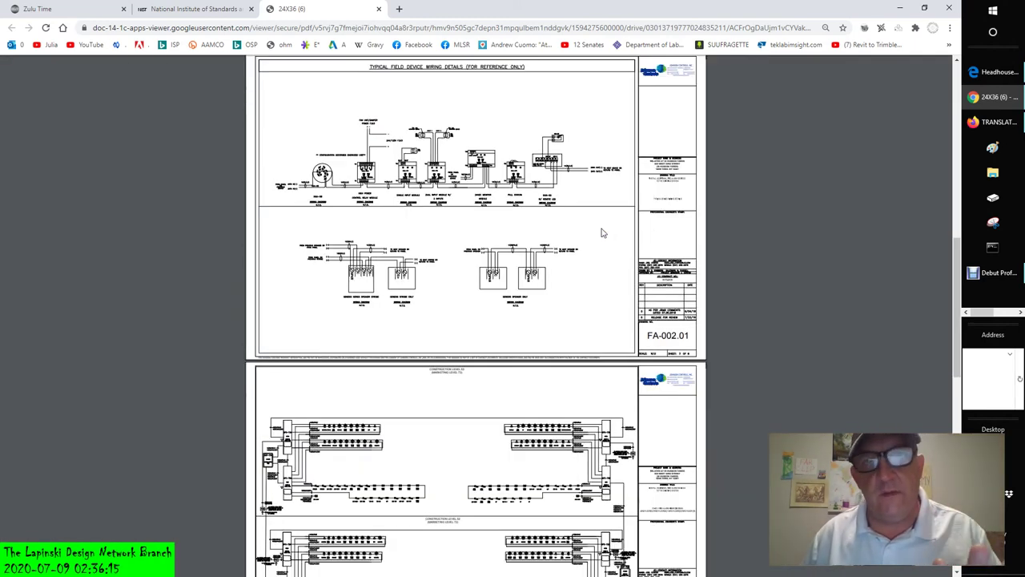
- Scroll down so riser sheet FA-201.01 is fully visible beneath FA-002.01
{"action": "scroll", "coordinate": [603, 232], "scroll_direction": "down", "scroll_amount": 1}
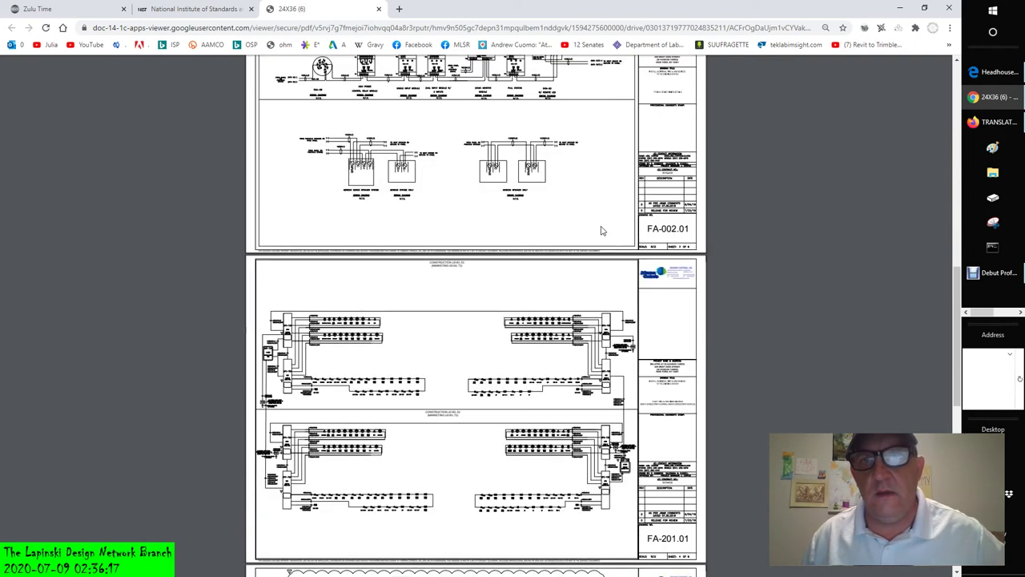
{"action": "scroll", "coordinate": [602, 231], "scroll_direction": "down", "scroll_amount": 5}
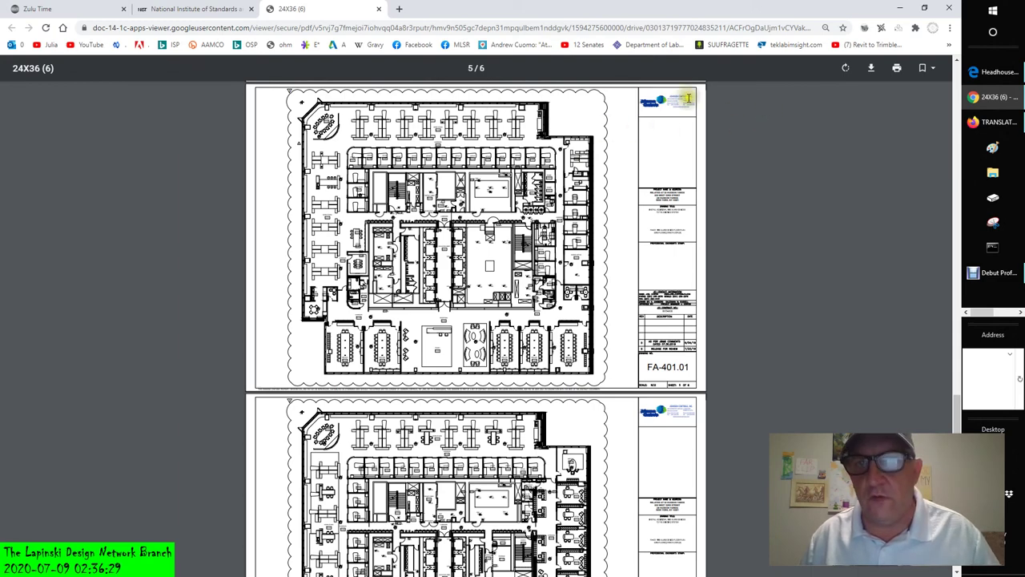
- Zoom in on floor plan FA-401.01's Johnson Controls title block until its contact details are legible
{"action": "scroll", "coordinate": [689, 100], "scroll_direction": "up", "scroll_amount": 2, "text": "ctrl"}
{"action": "scroll", "coordinate": [855, 246], "scroll_direction": "up", "scroll_amount": 1, "text": "ctrl"}
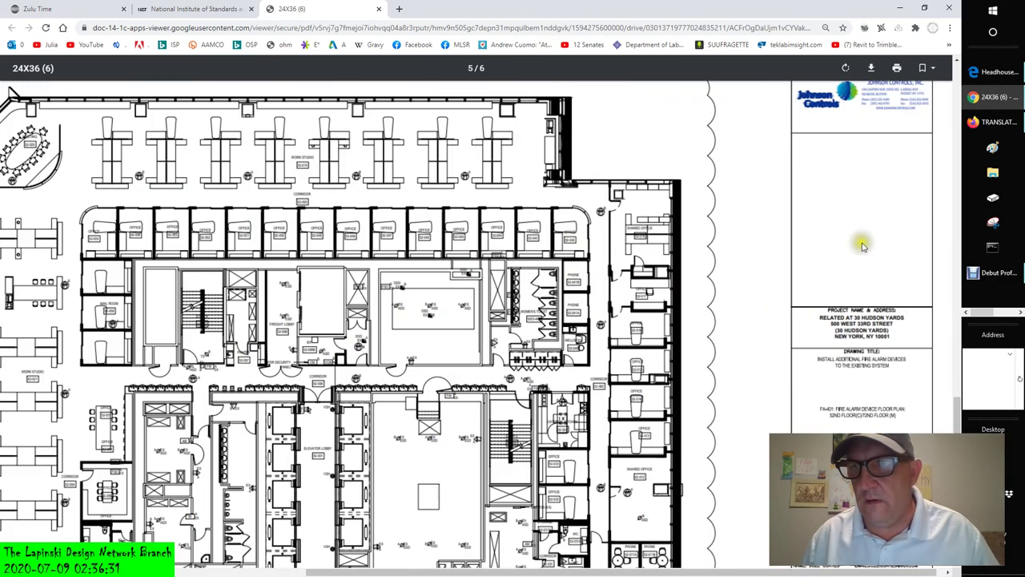
{"action": "scroll", "coordinate": [861, 248], "scroll_direction": "up", "scroll_amount": 1, "text": "ctrl"}
{"action": "scroll", "coordinate": [871, 251], "scroll_direction": "up", "scroll_amount": 3}
{"action": "scroll", "coordinate": [871, 251], "scroll_direction": "up", "scroll_amount": 2}
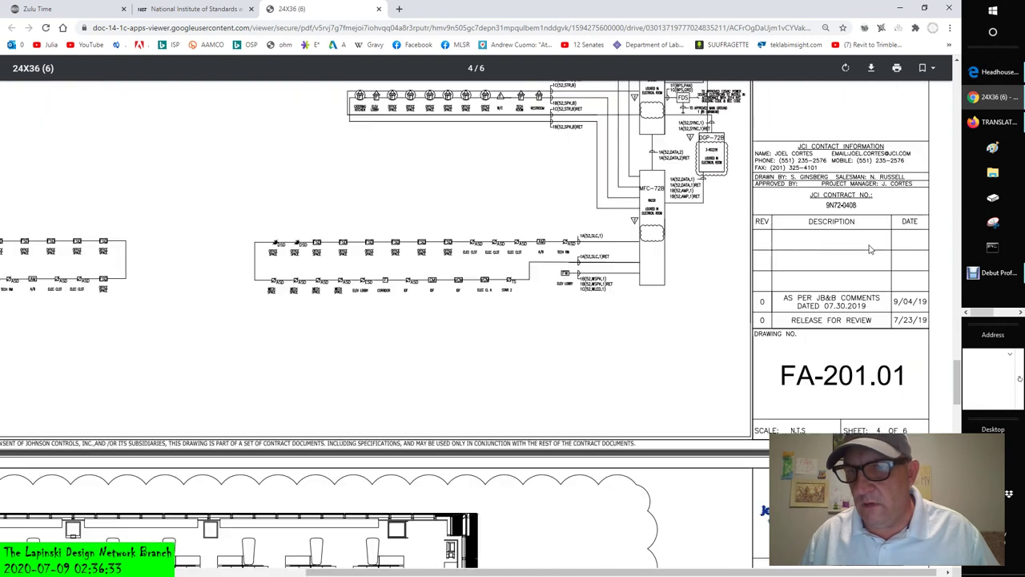
{"action": "scroll", "coordinate": [872, 336], "scroll_direction": "down", "scroll_amount": 3}
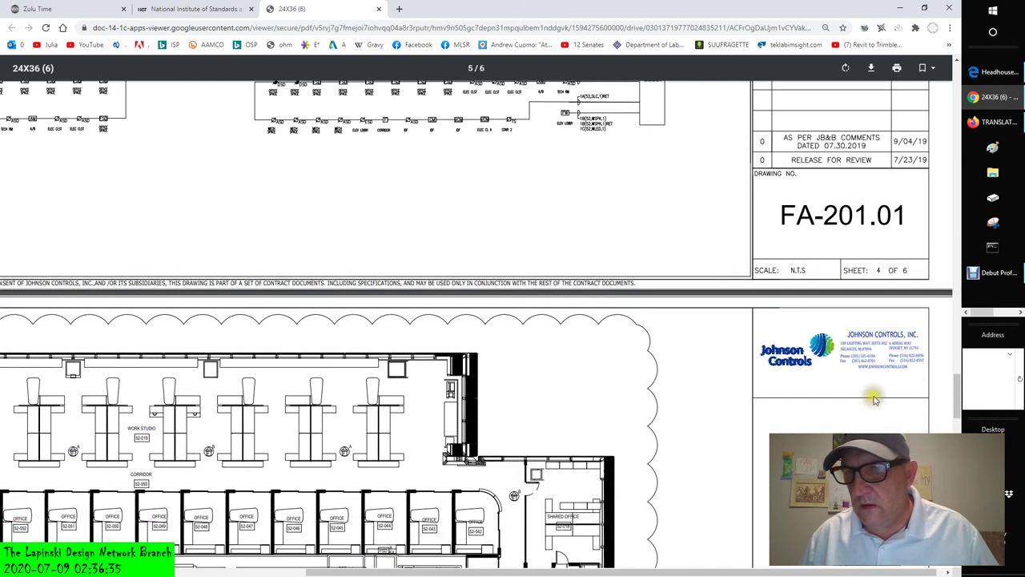
{"action": "scroll", "coordinate": [876, 378], "scroll_direction": "up", "scroll_amount": 1, "text": "ctrl"}
{"action": "scroll", "coordinate": [879, 378], "scroll_direction": "up", "scroll_amount": 1, "text": "ctrl"}
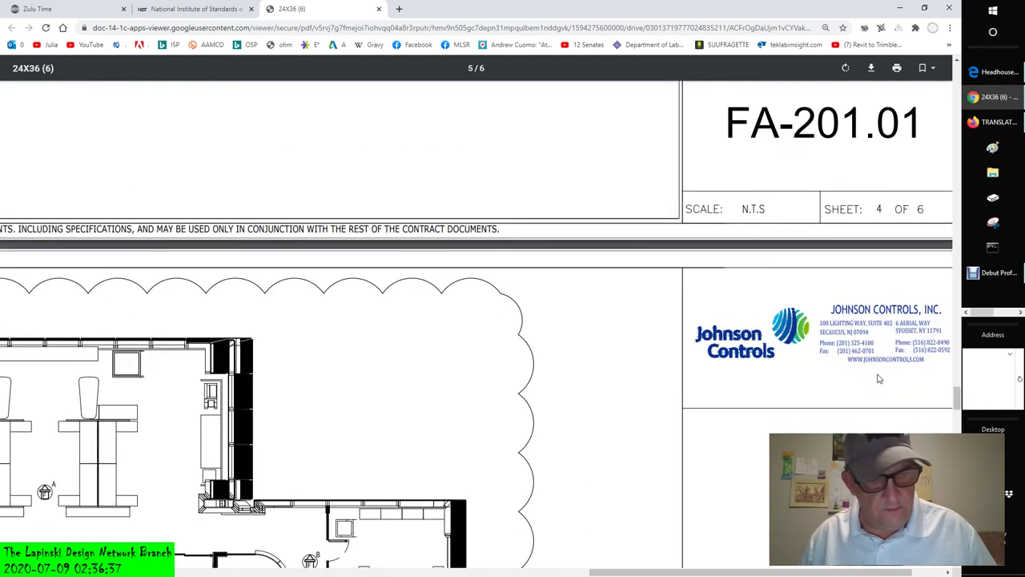
{"action": "scroll", "coordinate": [878, 378], "scroll_direction": "up", "scroll_amount": 1, "text": "ctrl"}
{"action": "scroll", "coordinate": [878, 378], "scroll_direction": "up", "scroll_amount": 1, "text": "ctrl"}
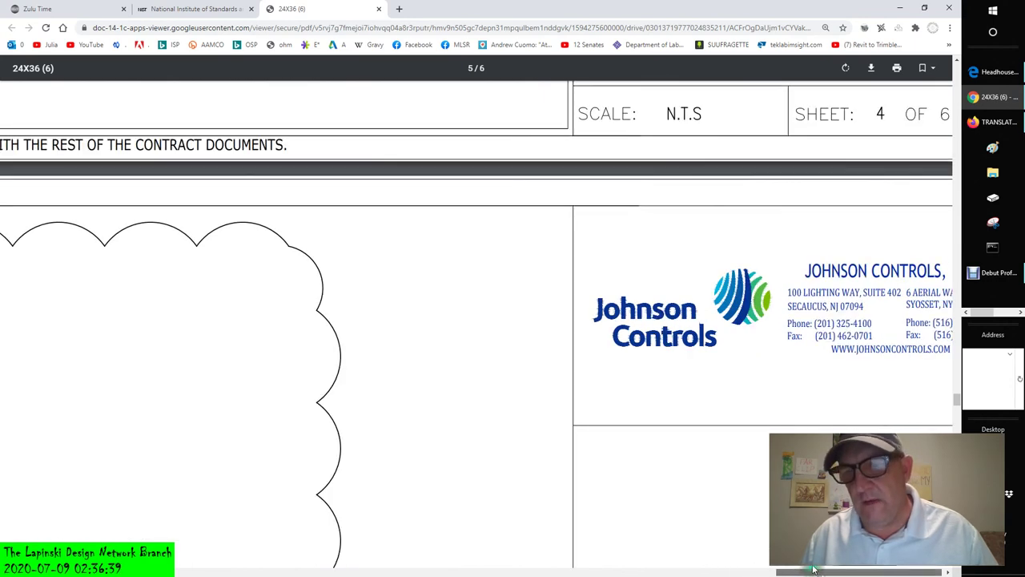
{"action": "scroll", "coordinate": [807, 570], "scroll_direction": "up", "scroll_amount": 1, "text": "ctrl"}
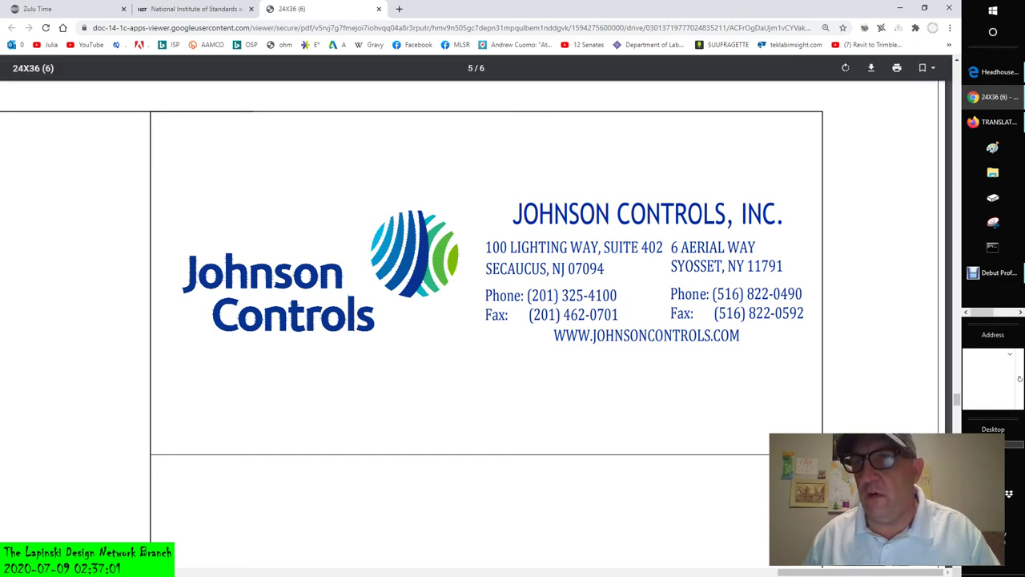
- Switch to the Headhouse C&S Drawings PDF in Edge and zoom into its title block
{"action": "left_click", "coordinate": [984, 75]}
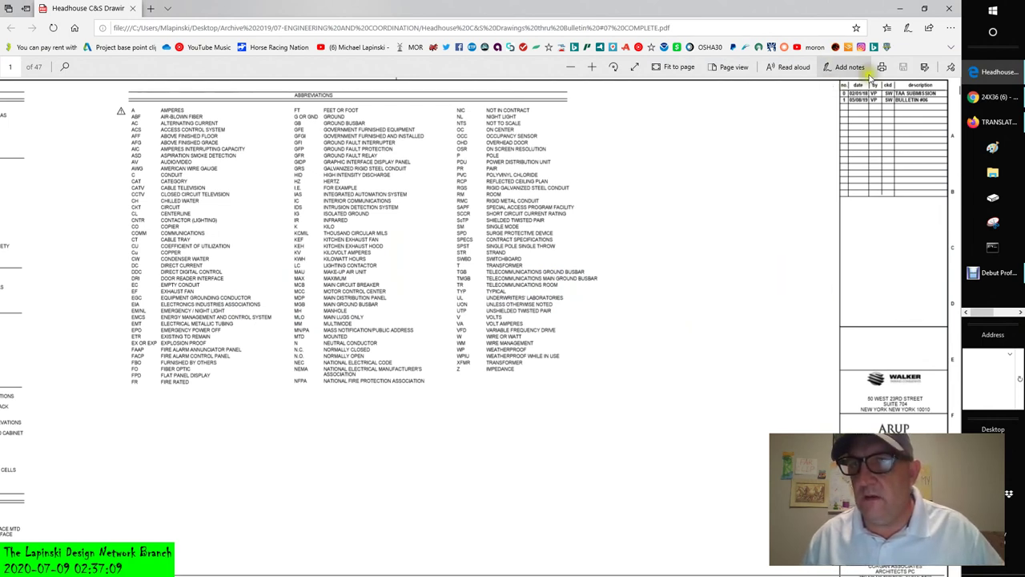
{"action": "scroll", "coordinate": [912, 255], "scroll_direction": "down", "scroll_amount": 3}
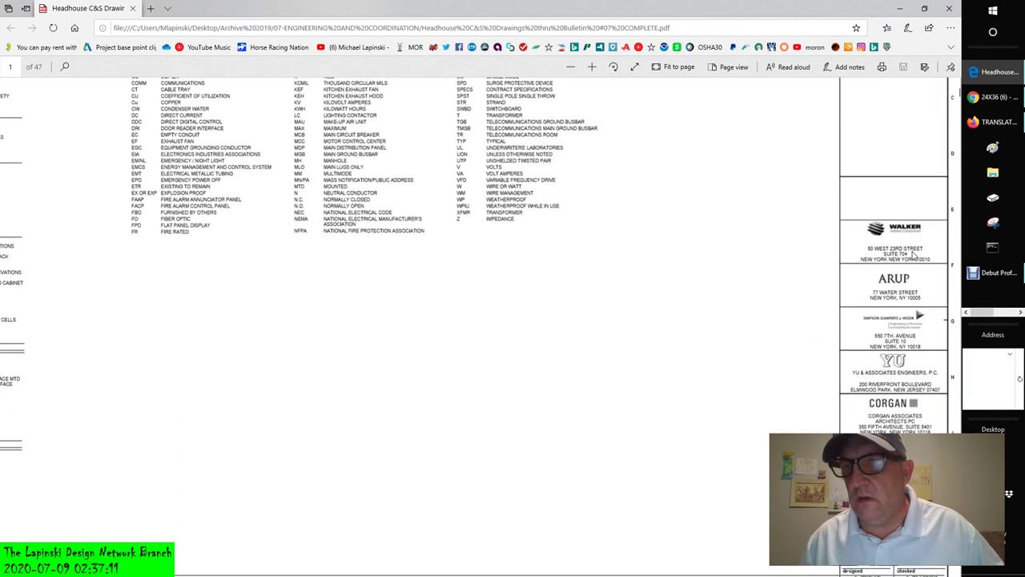
{"action": "scroll", "coordinate": [912, 254], "scroll_direction": "up", "scroll_amount": 5, "text": "ctrl"}
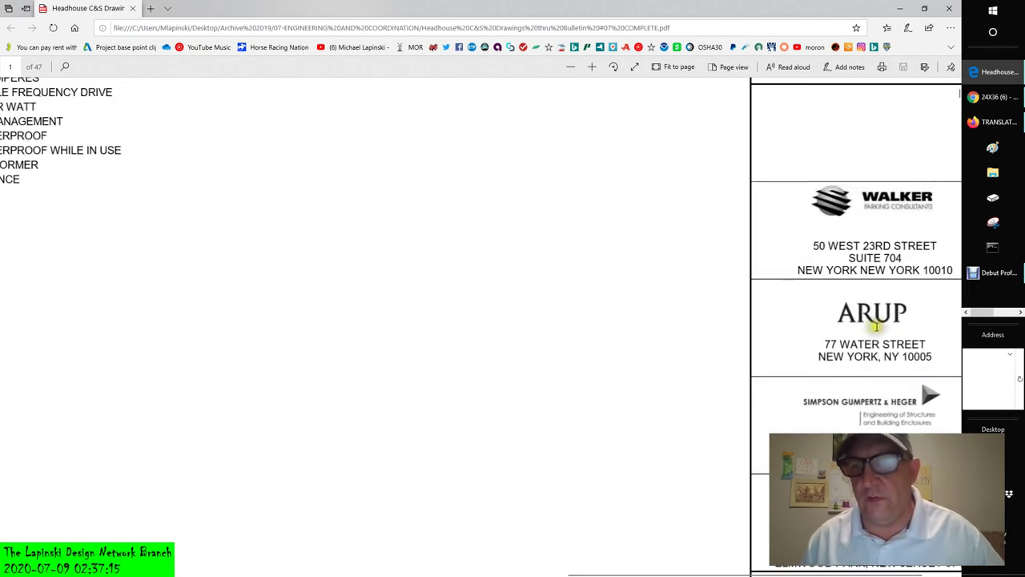
{"action": "left_click_drag", "start_coordinate": [697, 573], "coordinate": [718, 574]}
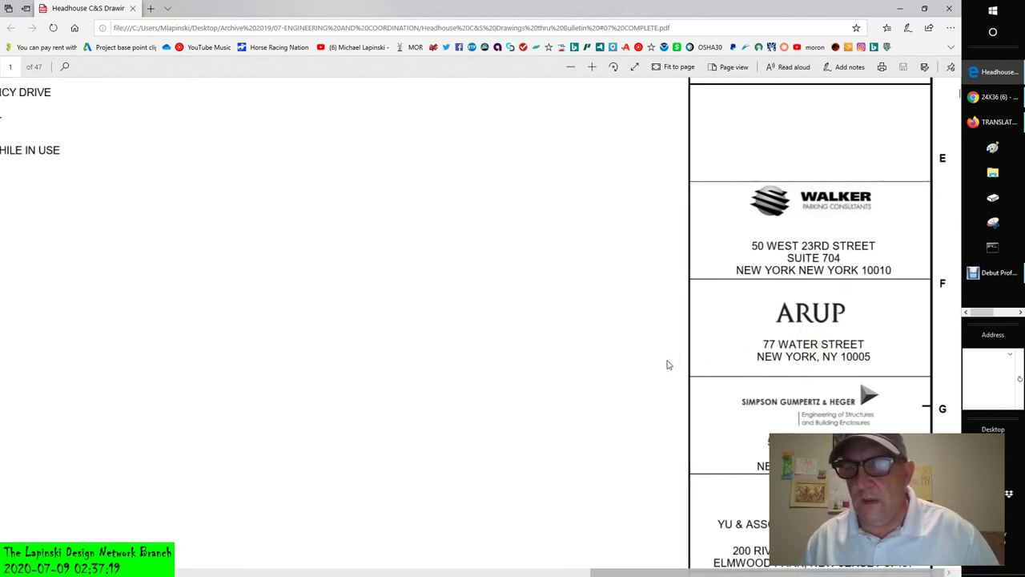
- Scroll down the consultant entries to the Telecommunications Legends and Abbreviations title
{"action": "scroll", "coordinate": [669, 364], "scroll_direction": "down", "scroll_amount": 2}
{"action": "scroll", "coordinate": [669, 365], "scroll_direction": "down", "scroll_amount": 1}
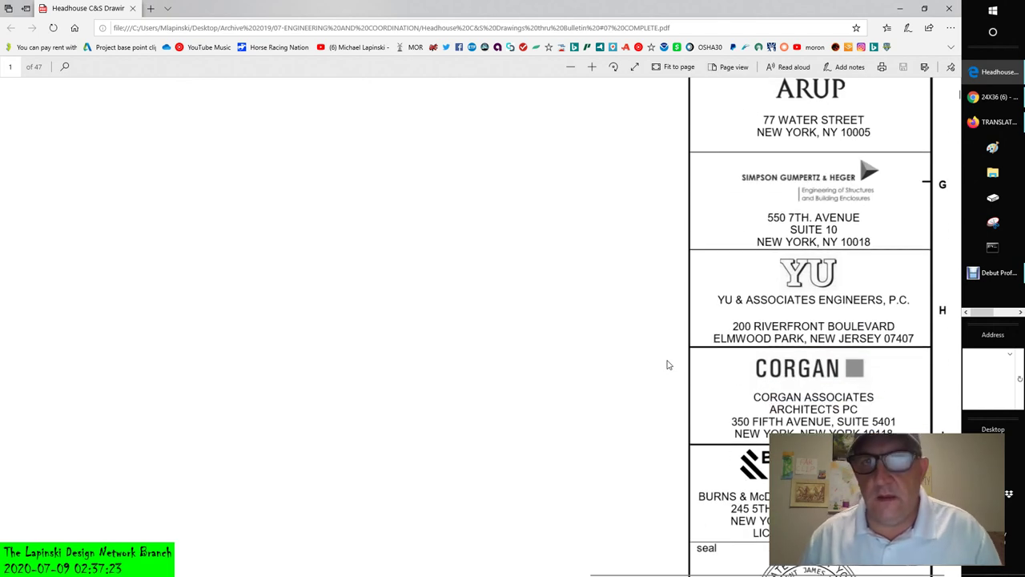
{"action": "scroll", "coordinate": [669, 365], "scroll_direction": "down", "scroll_amount": 2}
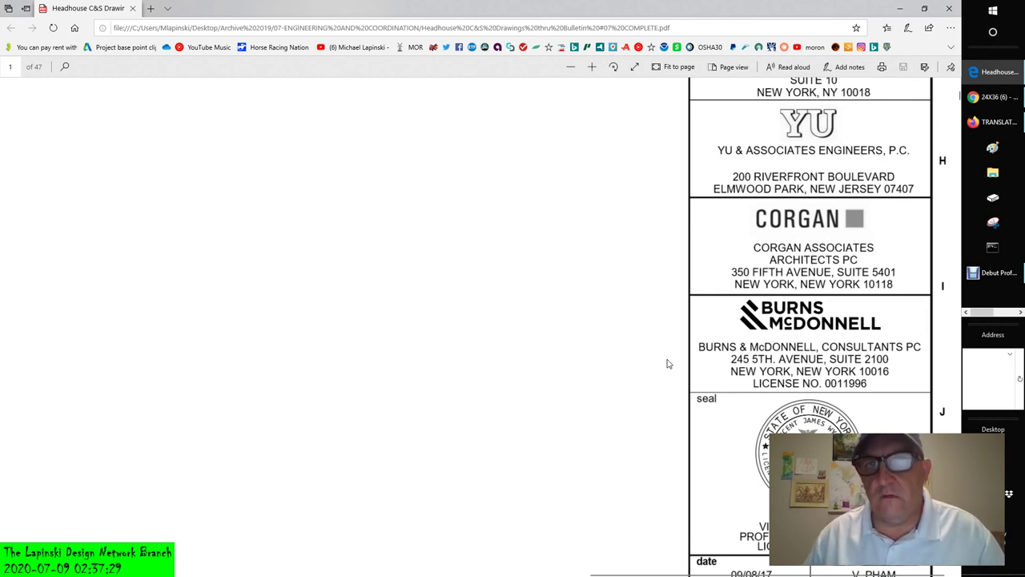
{"action": "scroll", "coordinate": [669, 365], "scroll_direction": "down", "scroll_amount": 1}
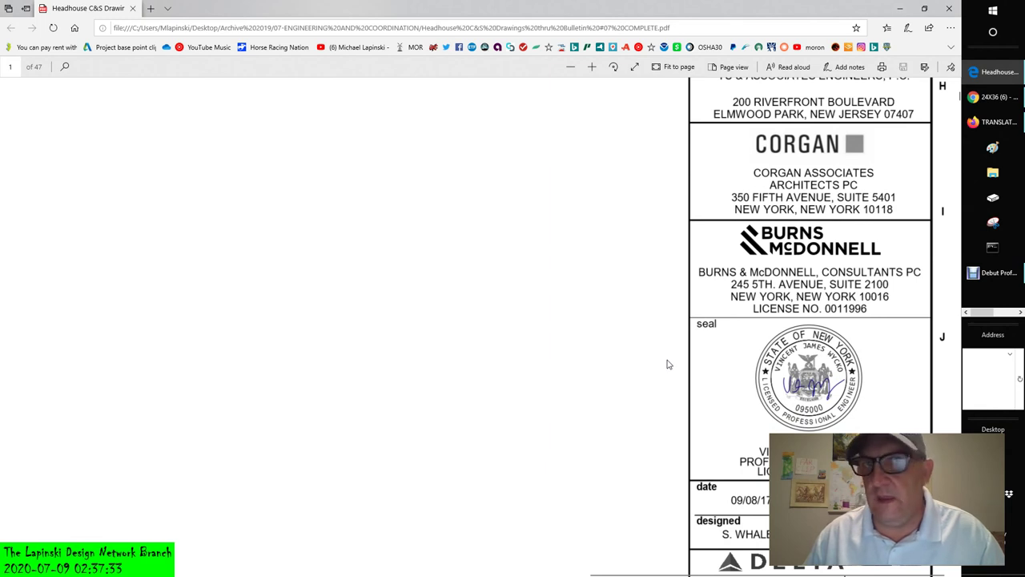
{"action": "scroll", "coordinate": [669, 364], "scroll_direction": "down", "scroll_amount": 1}
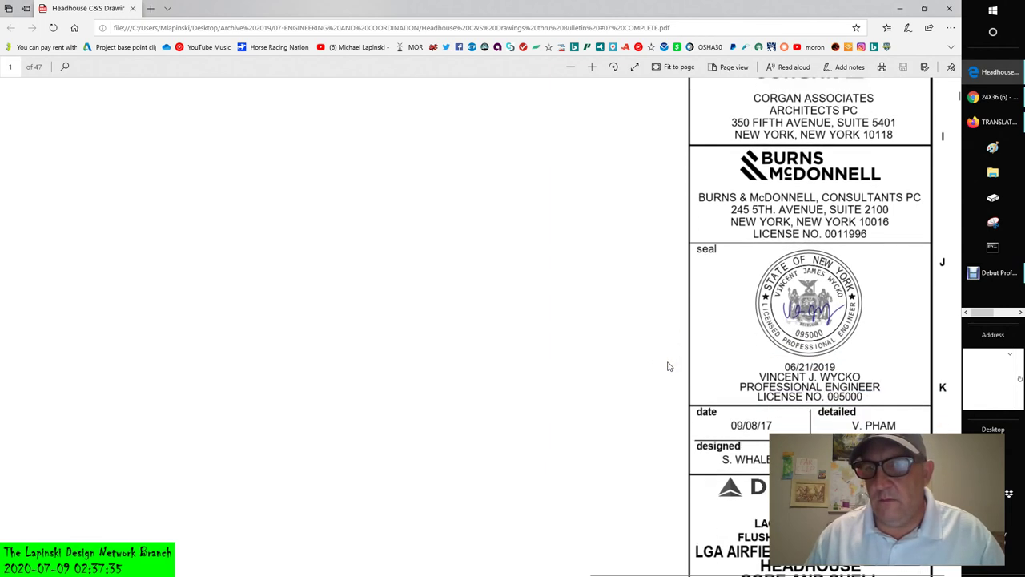
{"action": "left_click", "coordinate": [665, 362]}
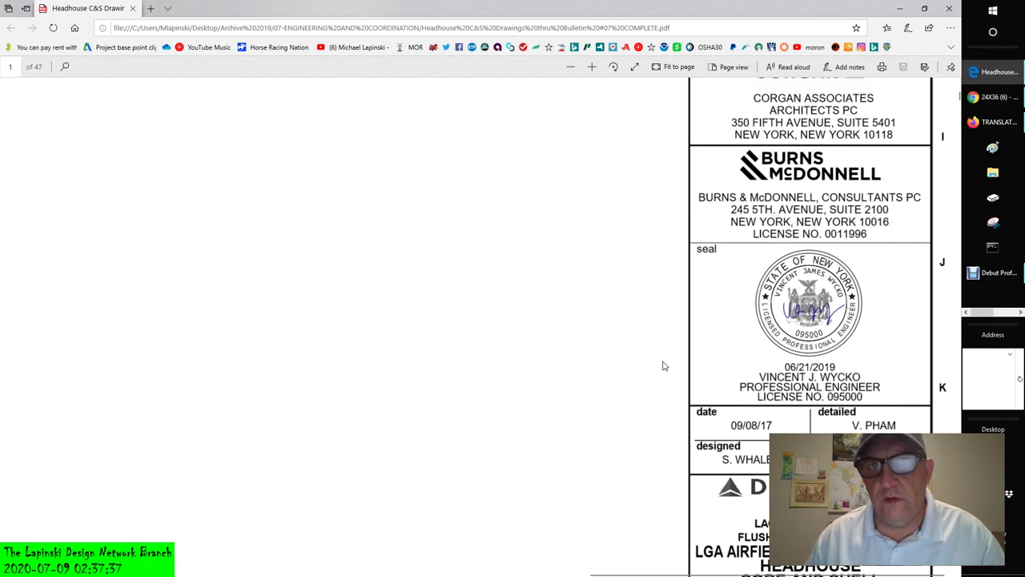
{"action": "left_click", "coordinate": [657, 358]}
{"action": "scroll", "coordinate": [643, 350], "scroll_direction": "down", "scroll_amount": 1}
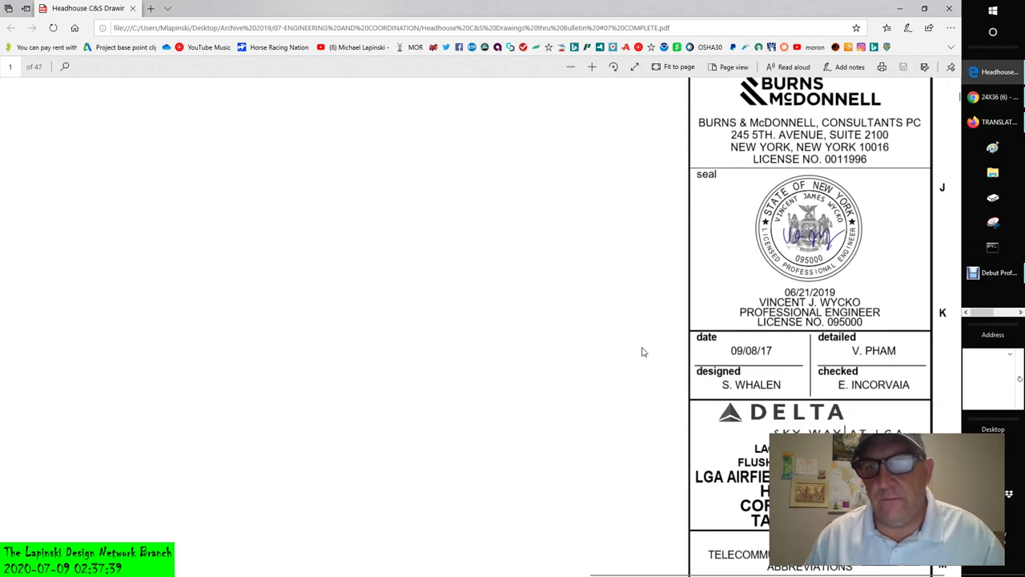
{"action": "scroll", "coordinate": [642, 350], "scroll_direction": "down", "scroll_amount": 1}
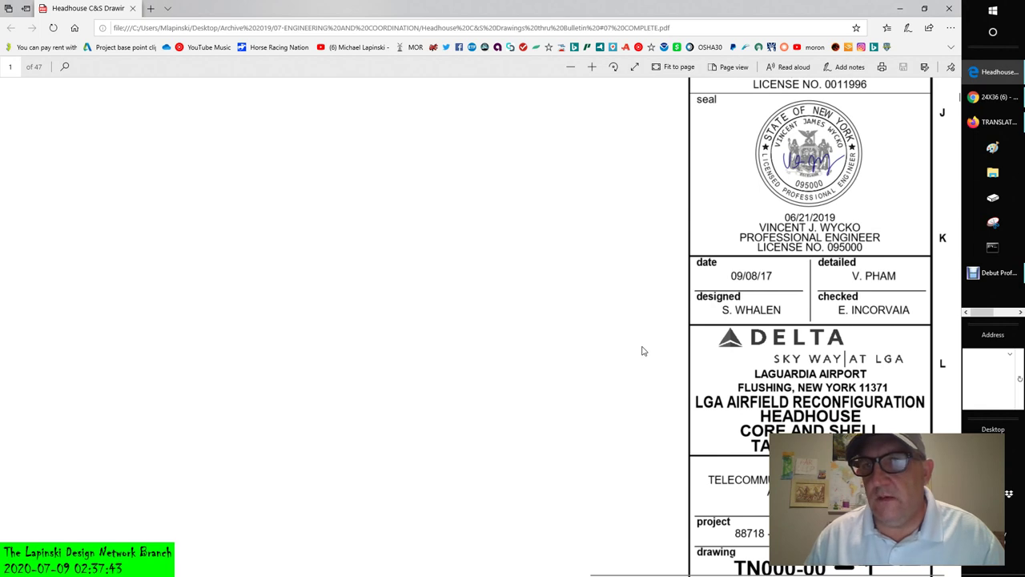
{"action": "scroll", "coordinate": [642, 351], "scroll_direction": "down", "scroll_amount": 1}
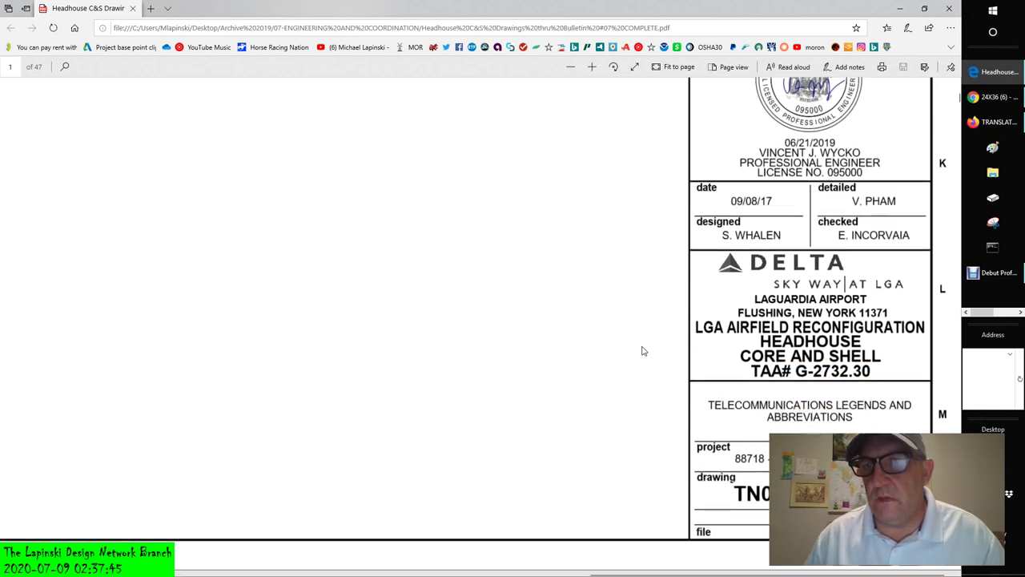
{"action": "scroll", "coordinate": [643, 351], "scroll_direction": "down", "scroll_amount": 3}
- Scroll onto page 2's gridlines and title block, down to the engineer's seal dated 06/21/2019
{"action": "scroll", "coordinate": [643, 351], "scroll_direction": "down", "scroll_amount": 2}
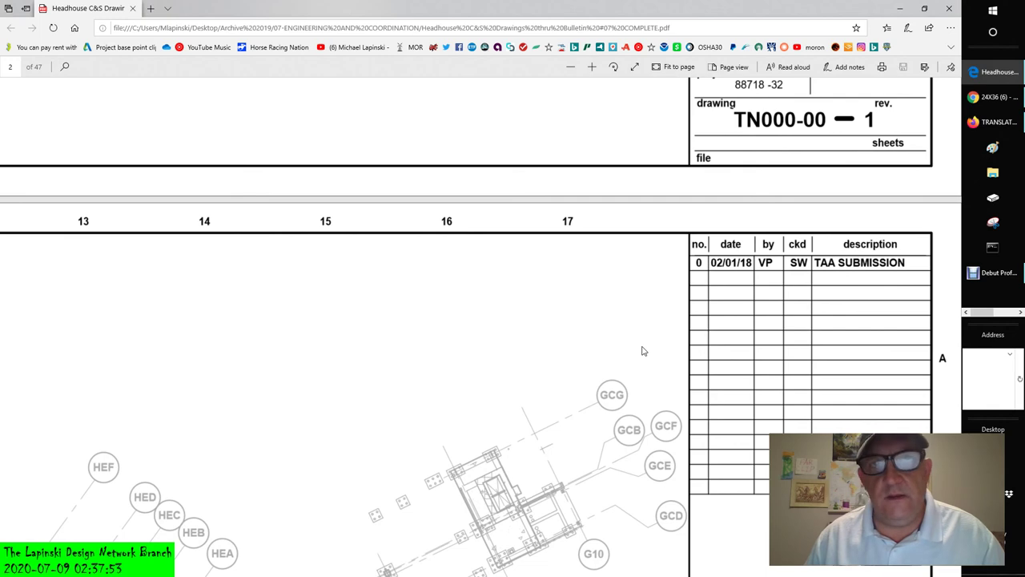
{"action": "scroll", "coordinate": [642, 351], "scroll_direction": "down", "scroll_amount": 5}
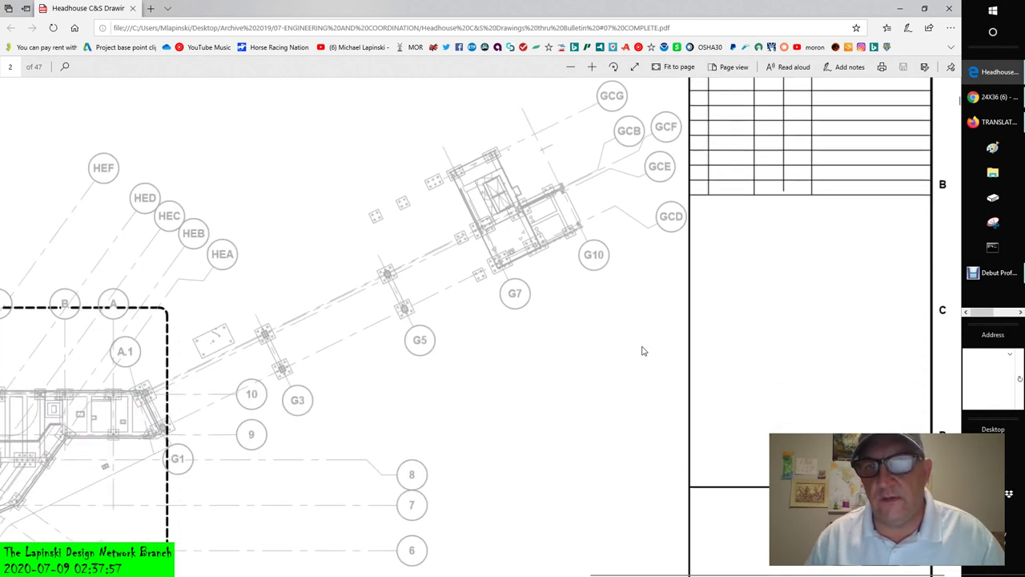
{"action": "scroll", "coordinate": [642, 350], "scroll_direction": "down", "scroll_amount": 2}
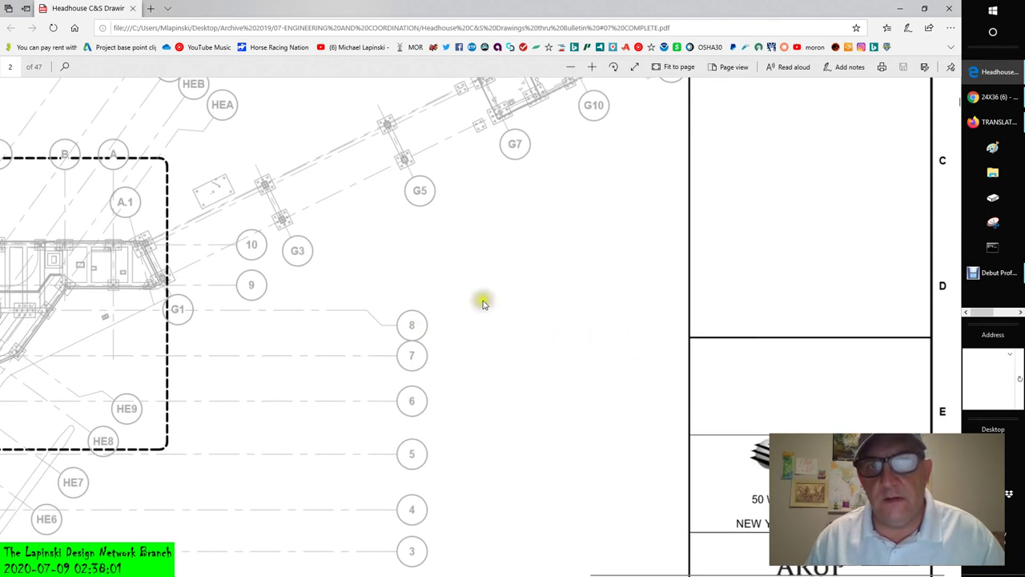
{"action": "scroll", "coordinate": [483, 305], "scroll_direction": "down", "scroll_amount": 1}
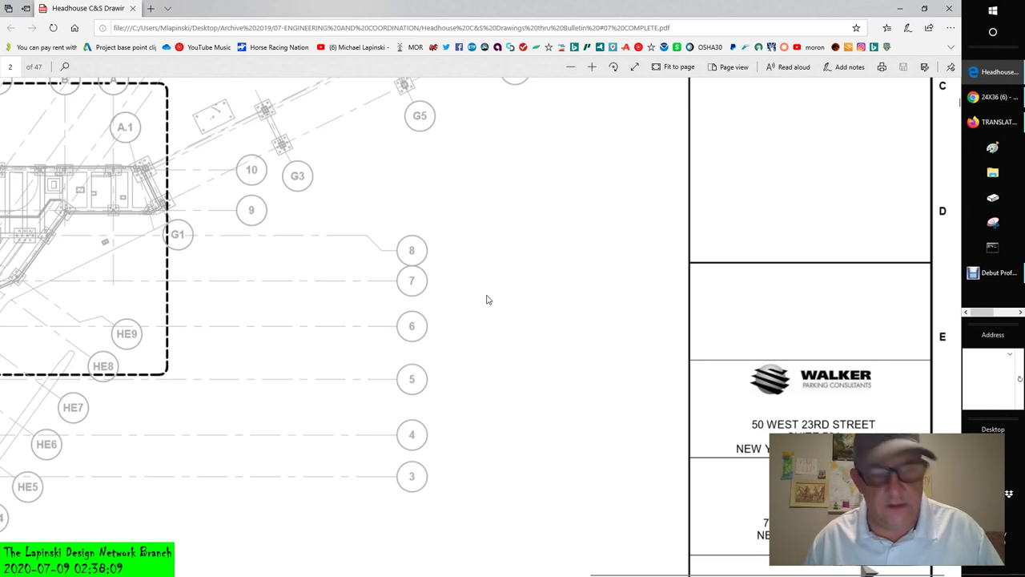
{"action": "left_click", "coordinate": [490, 293]}
{"action": "scroll", "coordinate": [492, 294], "scroll_direction": "down", "scroll_amount": 1}
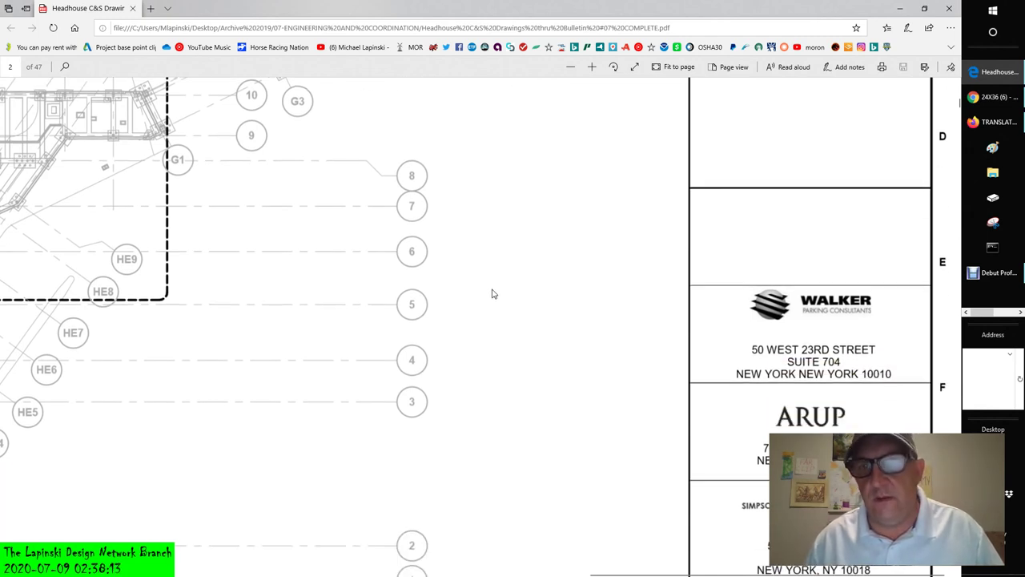
{"action": "scroll", "coordinate": [493, 294], "scroll_direction": "down", "scroll_amount": 3}
{"action": "scroll", "coordinate": [493, 294], "scroll_direction": "down", "scroll_amount": 3}
- Scroll to page 2's KEYPLAN and the title 'Level 0 Foundation - Telecommunications Plan - Overall'
{"action": "scroll", "coordinate": [493, 294], "scroll_direction": "down", "scroll_amount": 4}
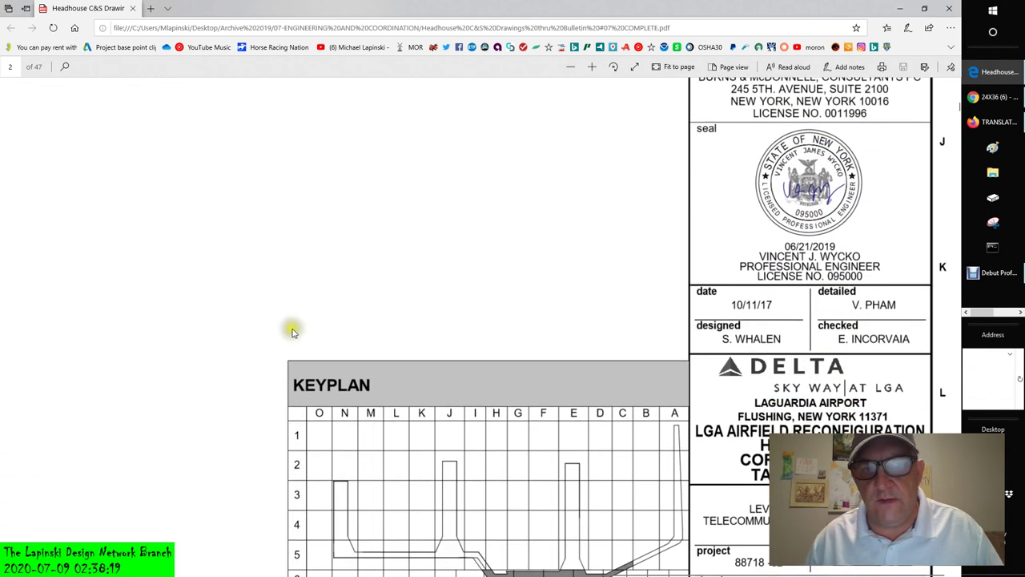
{"action": "scroll", "coordinate": [297, 332], "scroll_direction": "down", "scroll_amount": 1}
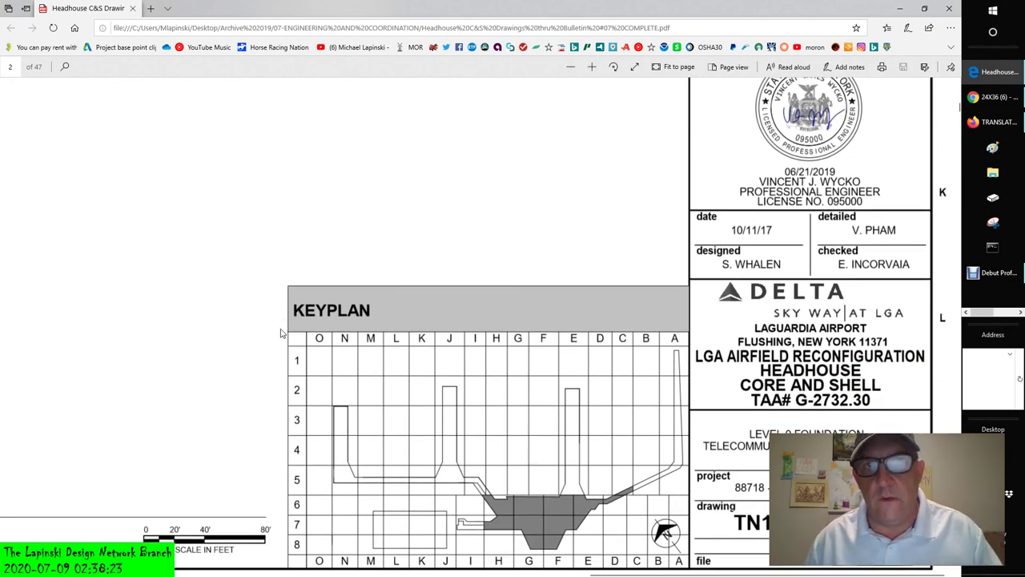
{"action": "scroll", "coordinate": [282, 333], "scroll_direction": "down", "scroll_amount": 1}
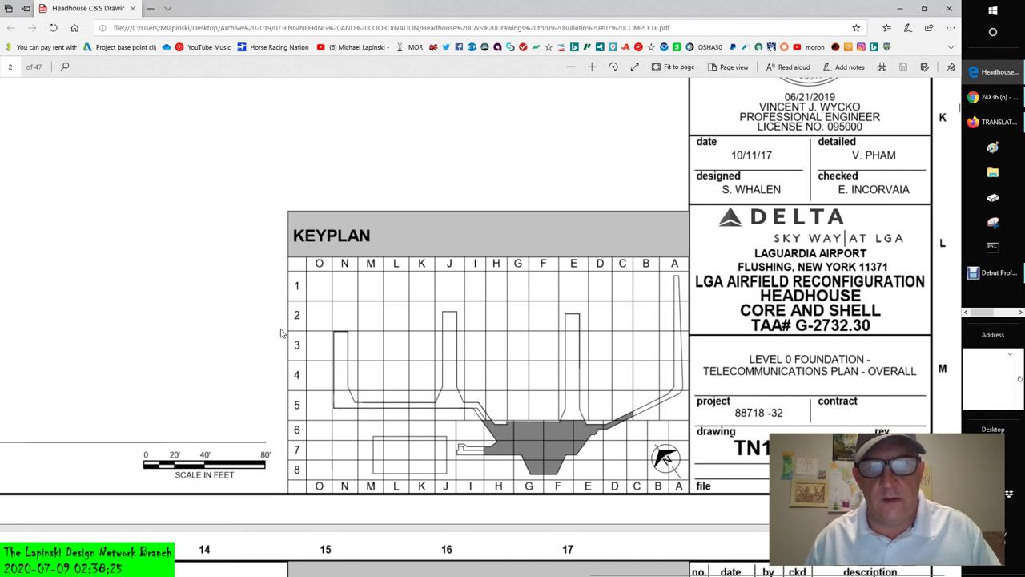
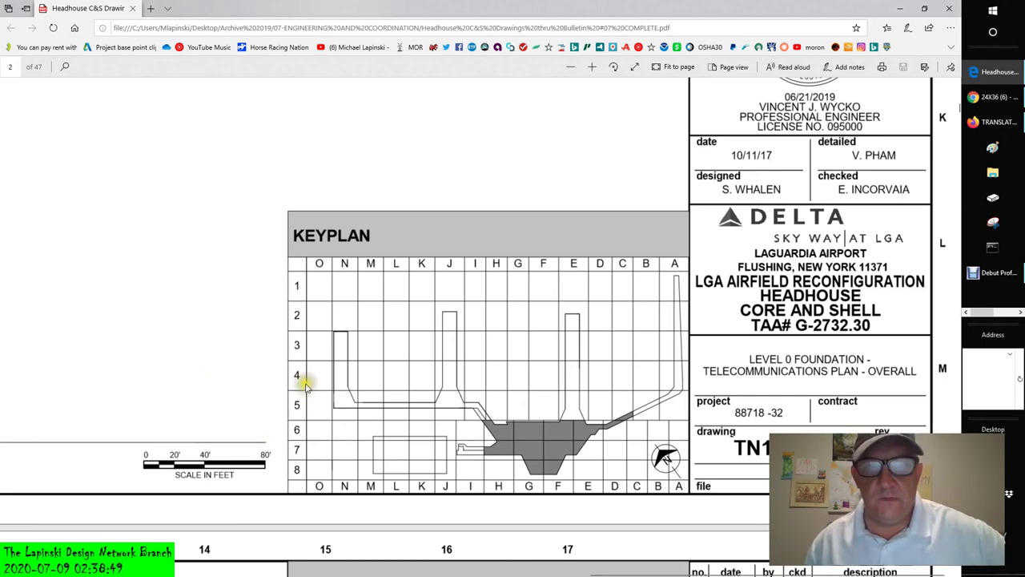
- Scroll through page 3's notes and title block to see the whole Level 0 Foundations Telecommunications sheet
{"action": "scroll", "coordinate": [226, 309], "scroll_direction": "down", "scroll_amount": 4}
{"action": "scroll", "coordinate": [227, 304], "scroll_direction": "down", "scroll_amount": 2}
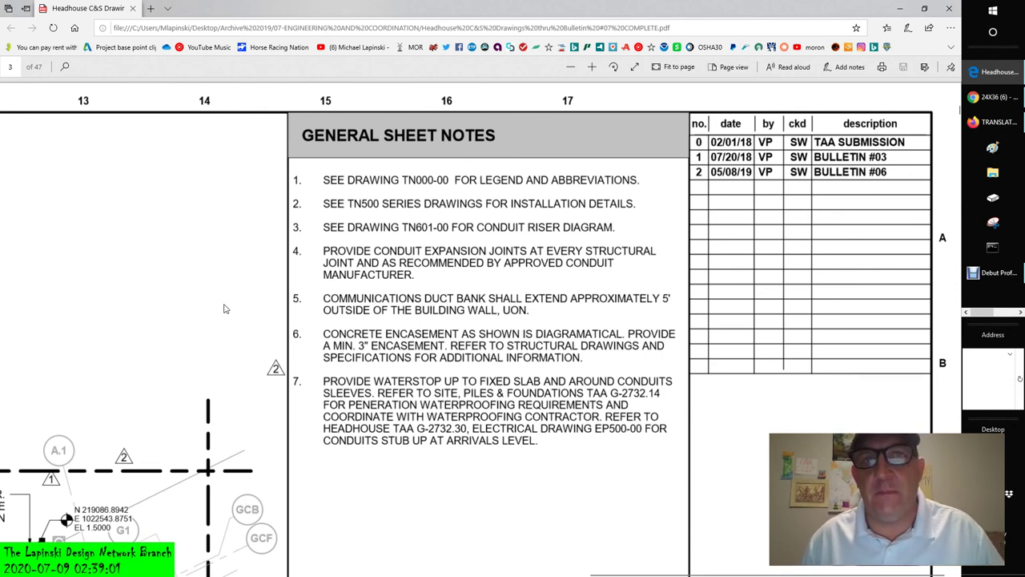
{"action": "scroll", "coordinate": [224, 308], "scroll_direction": "down", "scroll_amount": 3}
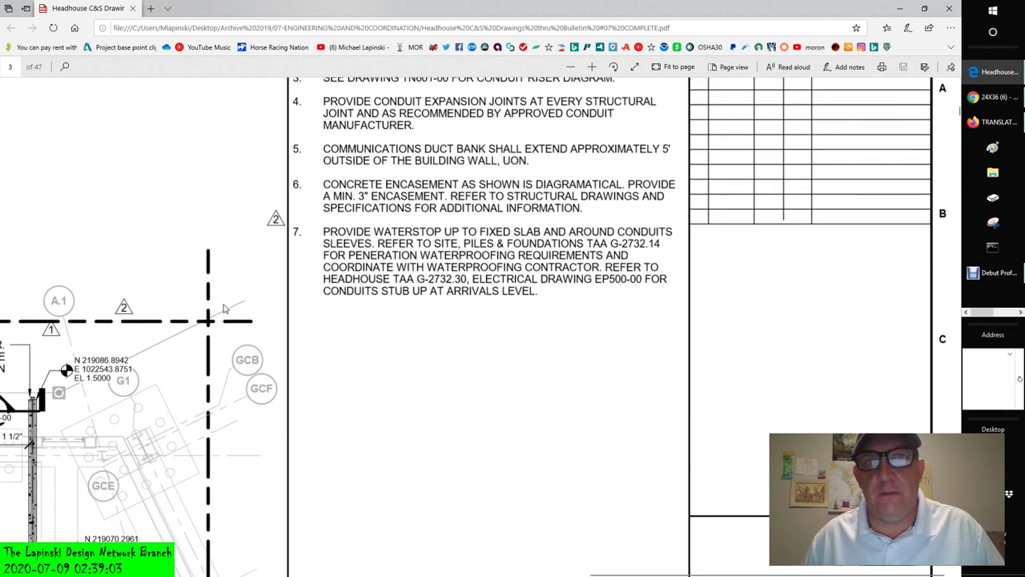
{"action": "scroll", "coordinate": [224, 309], "scroll_direction": "down", "scroll_amount": 8}
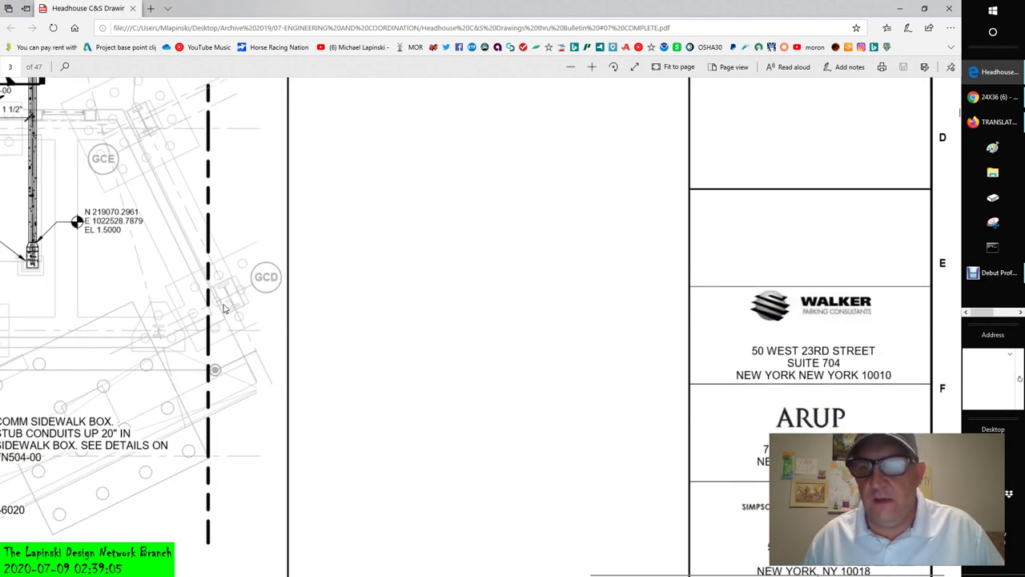
{"action": "scroll", "coordinate": [225, 308], "scroll_direction": "down", "scroll_amount": 3}
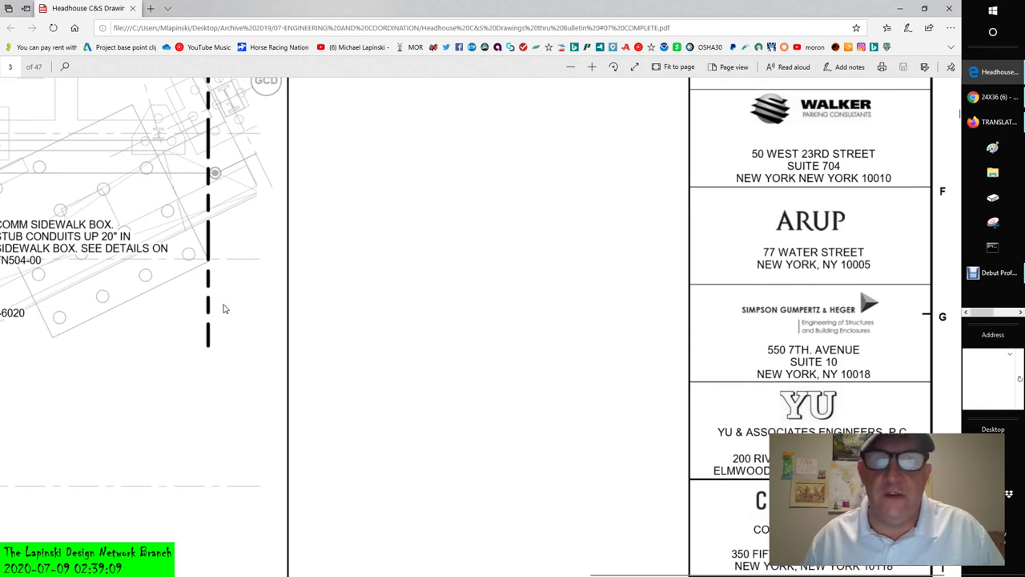
{"action": "scroll", "coordinate": [225, 308], "scroll_direction": "down", "scroll_amount": 2}
{"action": "scroll", "coordinate": [224, 308], "scroll_direction": "down", "scroll_amount": 3}
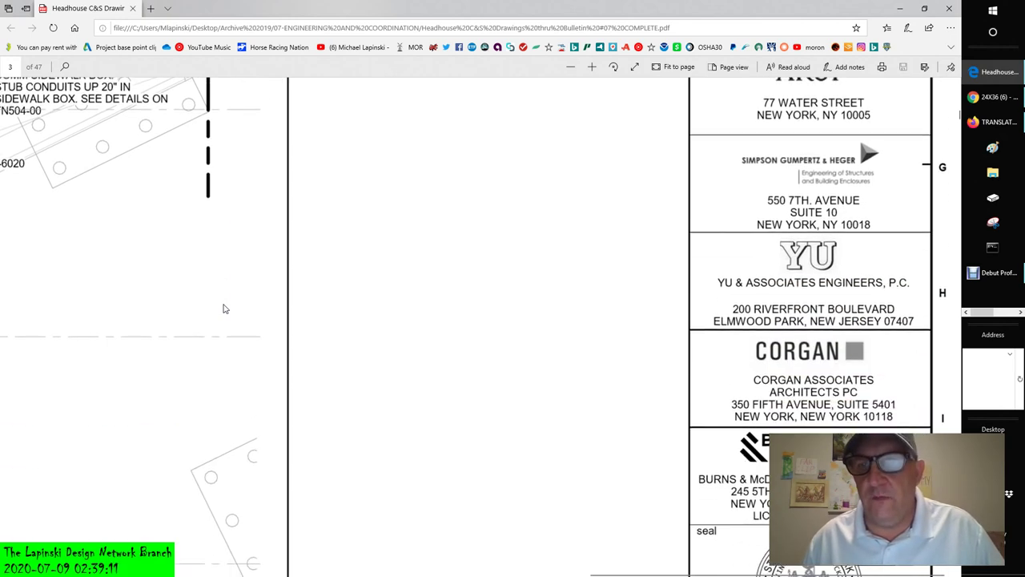
{"action": "scroll", "coordinate": [224, 308], "scroll_direction": "down", "scroll_amount": 3, "text": "ctrl"}
{"action": "scroll", "coordinate": [224, 309], "scroll_direction": "down", "scroll_amount": 1, "text": "ctrl"}
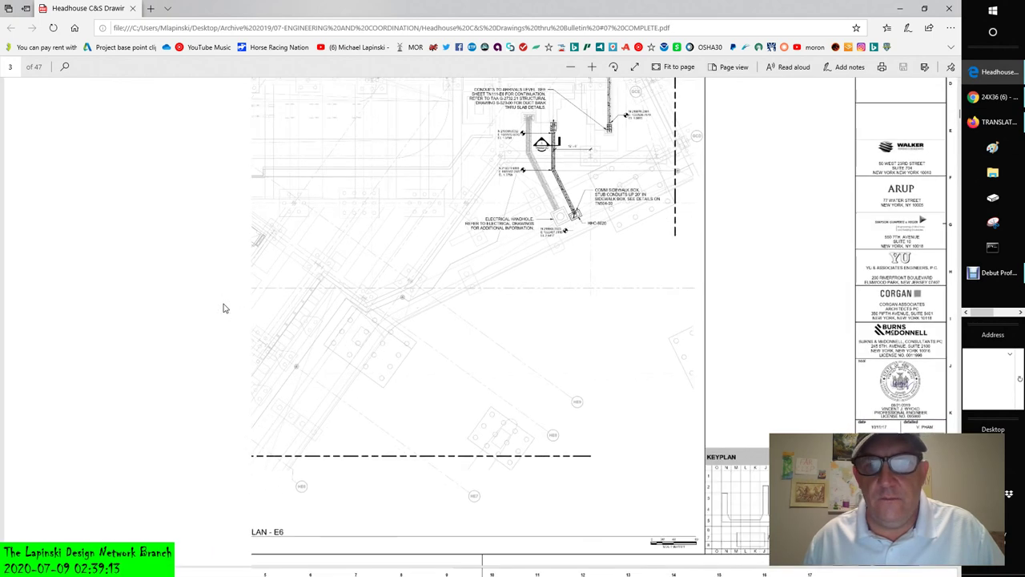
{"action": "scroll", "coordinate": [225, 309], "scroll_direction": "down", "scroll_amount": 2, "text": "ctrl"}
{"action": "scroll", "coordinate": [224, 308], "scroll_direction": "down", "scroll_amount": 1, "text": "ctrl"}
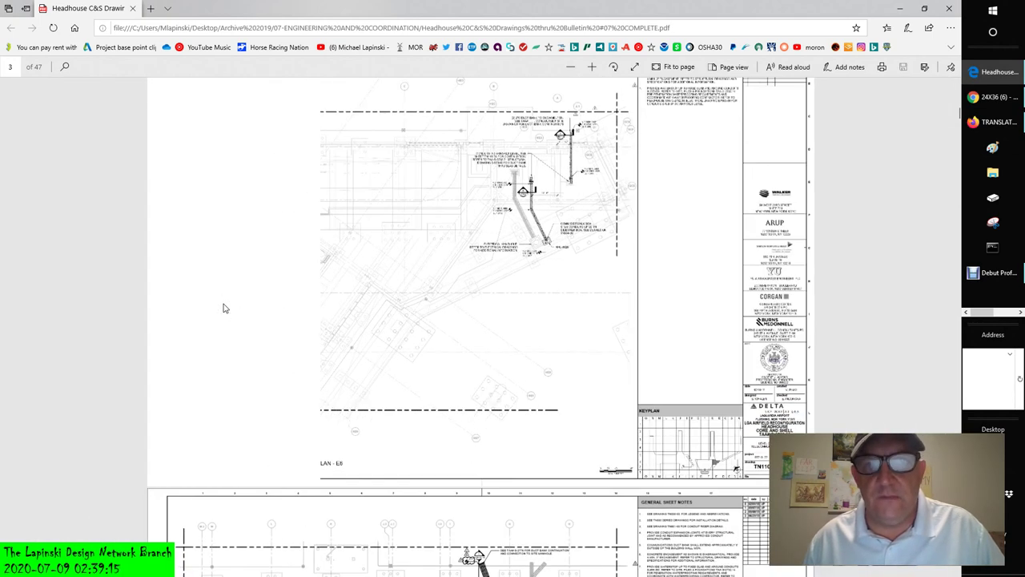
{"action": "scroll", "coordinate": [224, 308], "scroll_direction": "down", "scroll_amount": 2}
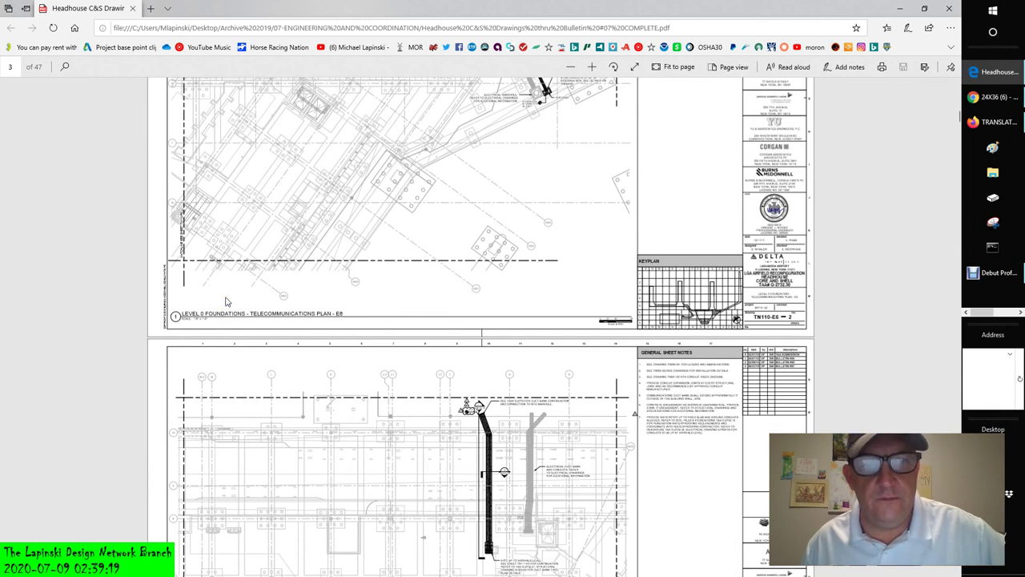
- Scroll the PDF from page 3 past pages 4–6 to page 7, the Level 1 Arrivals overall plan
{"action": "left_click", "coordinate": [224, 300]}
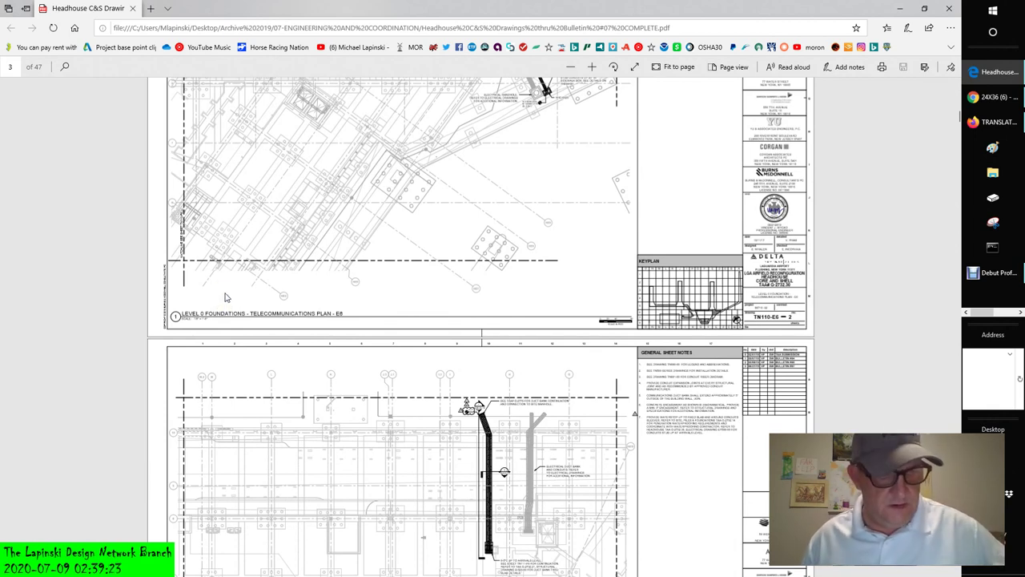
{"action": "scroll", "coordinate": [231, 278], "scroll_direction": "down", "scroll_amount": 3}
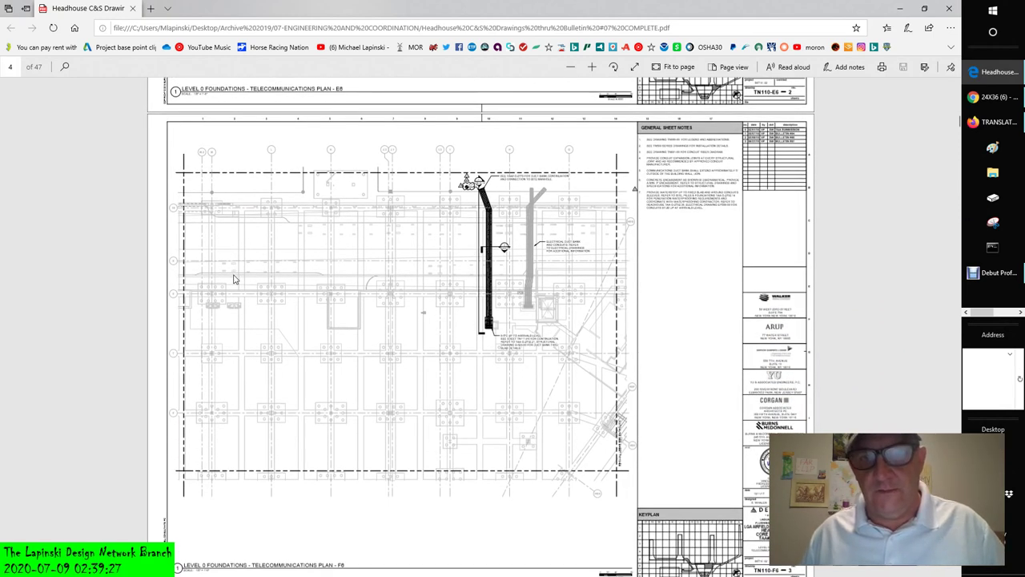
{"action": "scroll", "coordinate": [234, 279], "scroll_direction": "down", "scroll_amount": 1}
{"action": "scroll", "coordinate": [234, 279], "scroll_direction": "down", "scroll_amount": 1}
{"action": "scroll", "coordinate": [234, 279], "scroll_direction": "down", "scroll_amount": 3}
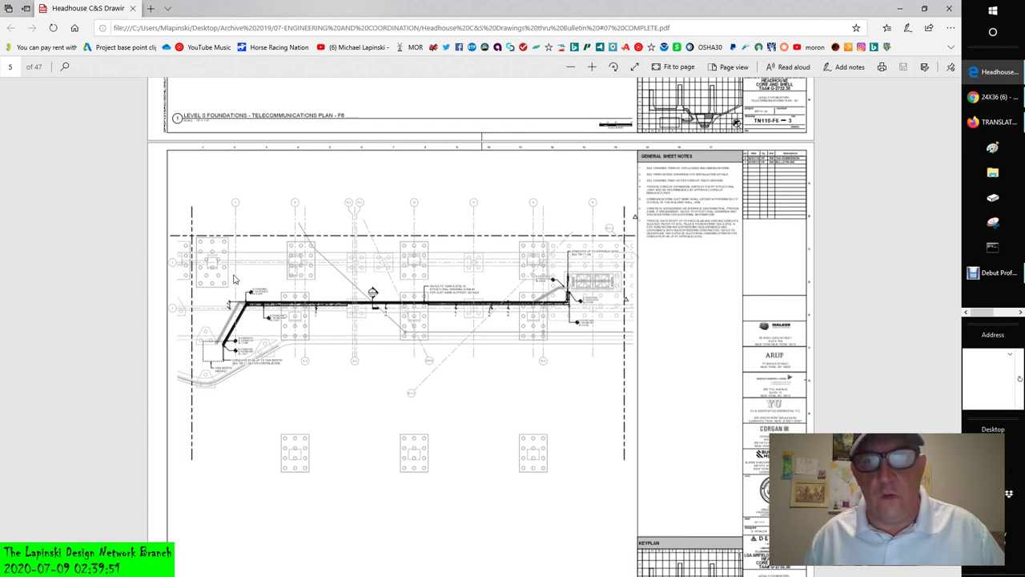
{"action": "scroll", "coordinate": [234, 279], "scroll_direction": "down", "scroll_amount": 10}
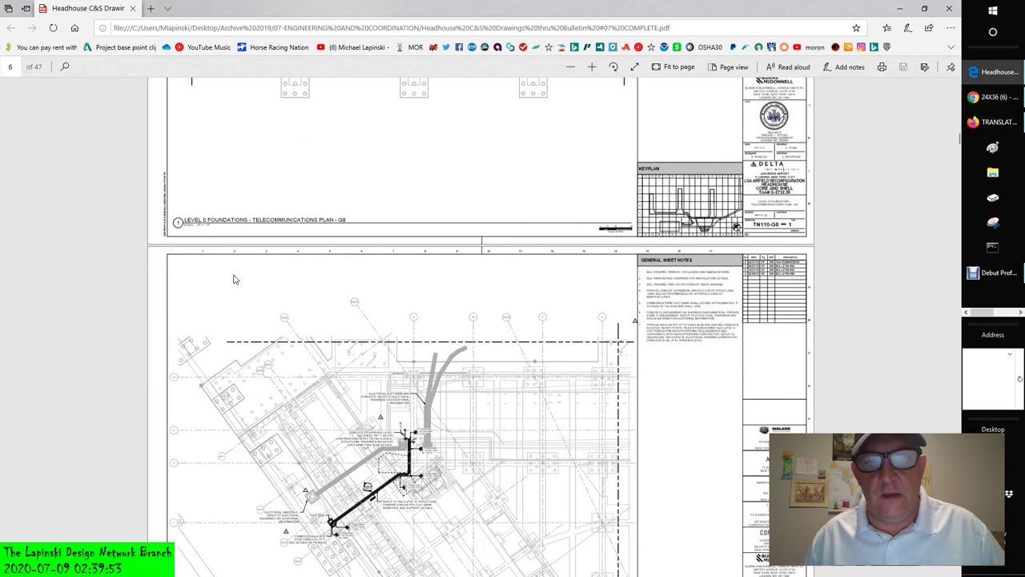
{"action": "scroll", "coordinate": [234, 278], "scroll_direction": "down", "scroll_amount": 10}
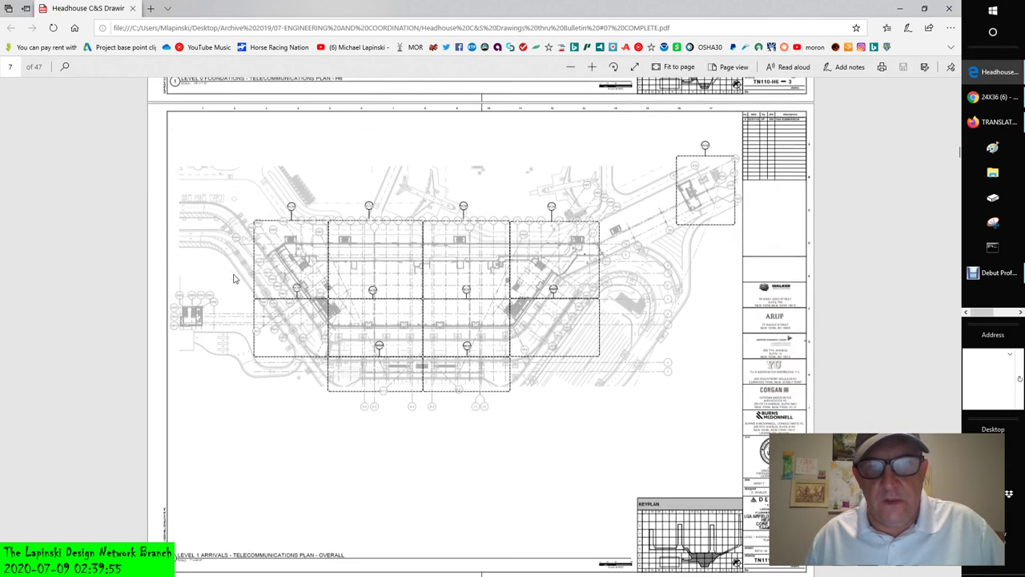
{"action": "scroll", "coordinate": [234, 278], "scroll_direction": "up", "scroll_amount": 2}
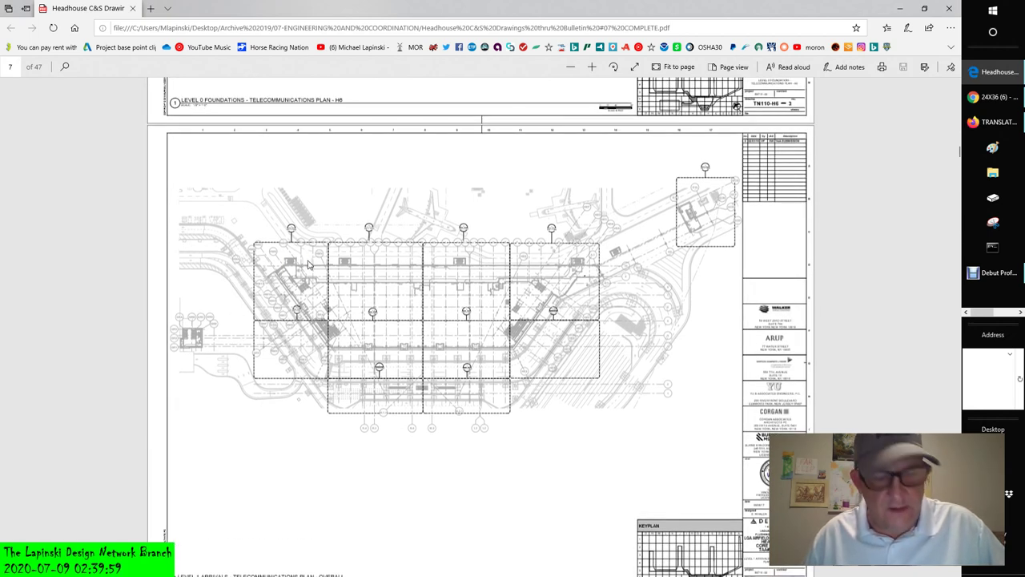
- Zoom into page 7's plan to read the gridlines and TN111 callouts near the gates
{"action": "scroll", "coordinate": [461, 218], "scroll_direction": "up", "scroll_amount": 6, "text": "ctrl"}
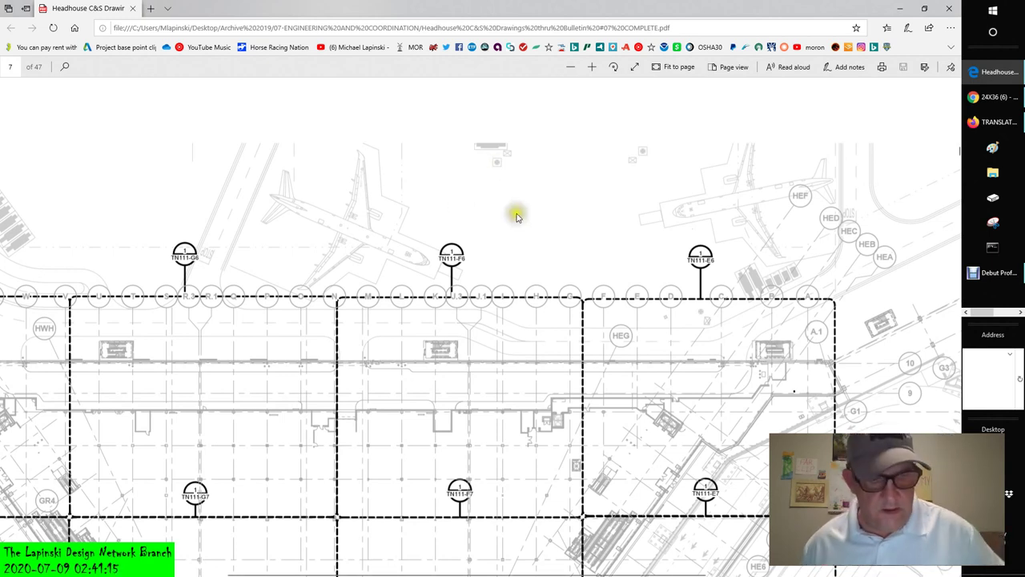
- Zoom out, move on to page 8 (TN111-B5), and zoom toward its title-block seal
{"action": "scroll", "coordinate": [523, 220], "scroll_direction": "down", "scroll_amount": 5, "text": "ctrl"}
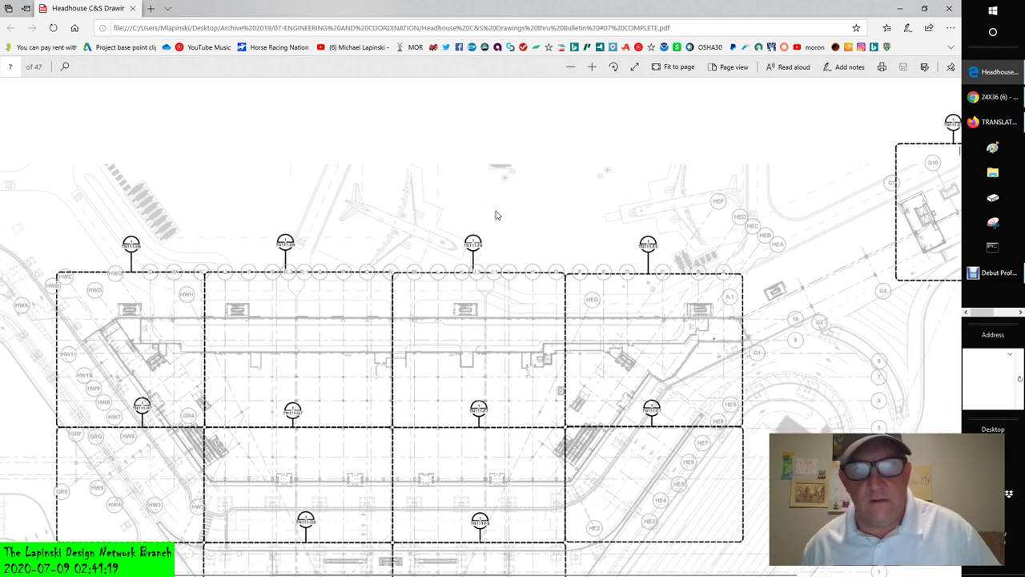
{"action": "scroll", "coordinate": [495, 214], "scroll_direction": "down", "scroll_amount": 3}
{"action": "scroll", "coordinate": [495, 214], "scroll_direction": "up", "scroll_amount": 2}
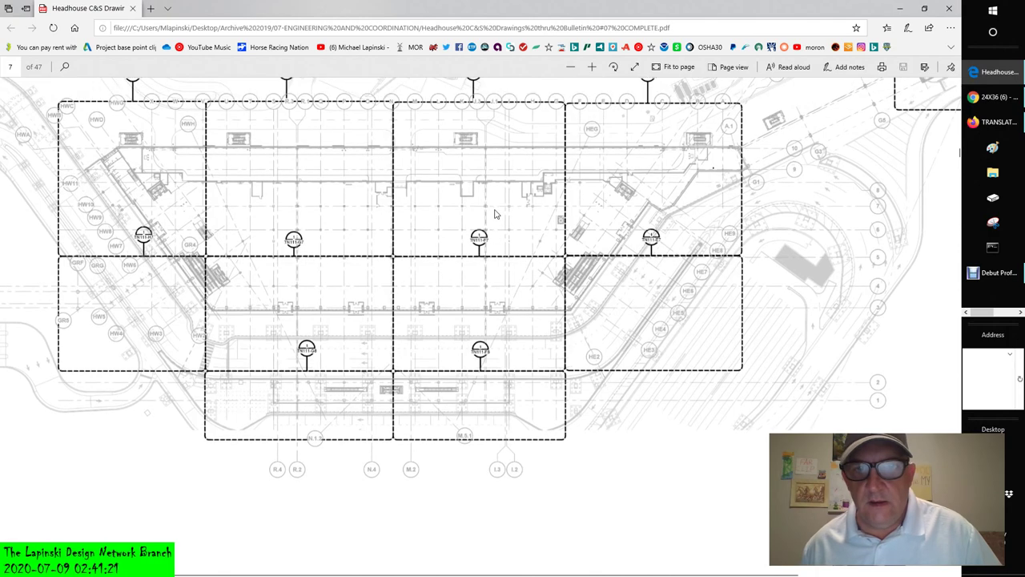
{"action": "scroll", "coordinate": [495, 214], "scroll_direction": "up", "scroll_amount": 1}
{"action": "scroll", "coordinate": [495, 214], "scroll_direction": "down", "scroll_amount": 3, "text": "ctrl"}
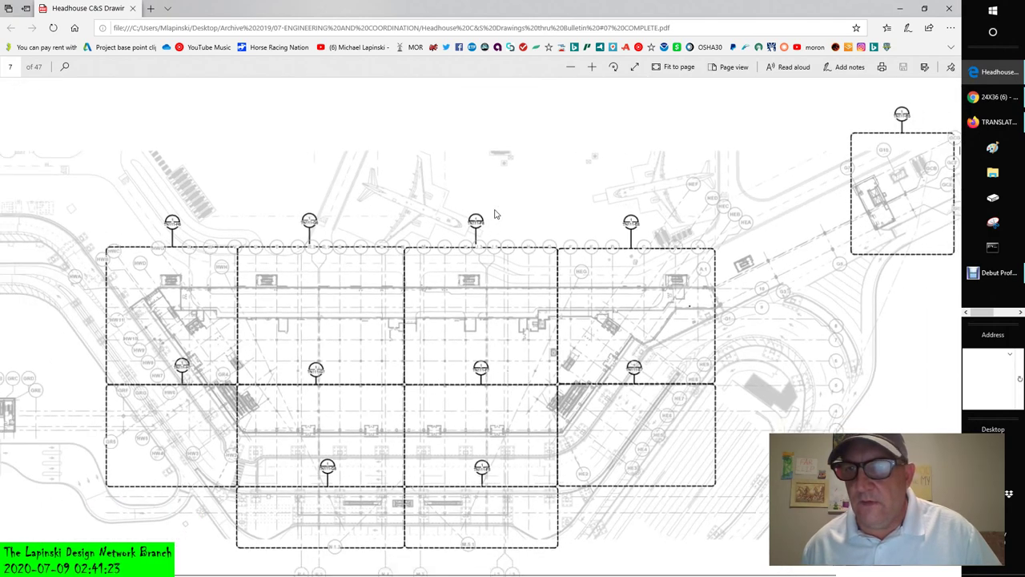
{"action": "scroll", "coordinate": [495, 214], "scroll_direction": "down", "scroll_amount": 1, "text": "ctrl"}
{"action": "scroll", "coordinate": [495, 214], "scroll_direction": "down", "scroll_amount": 1}
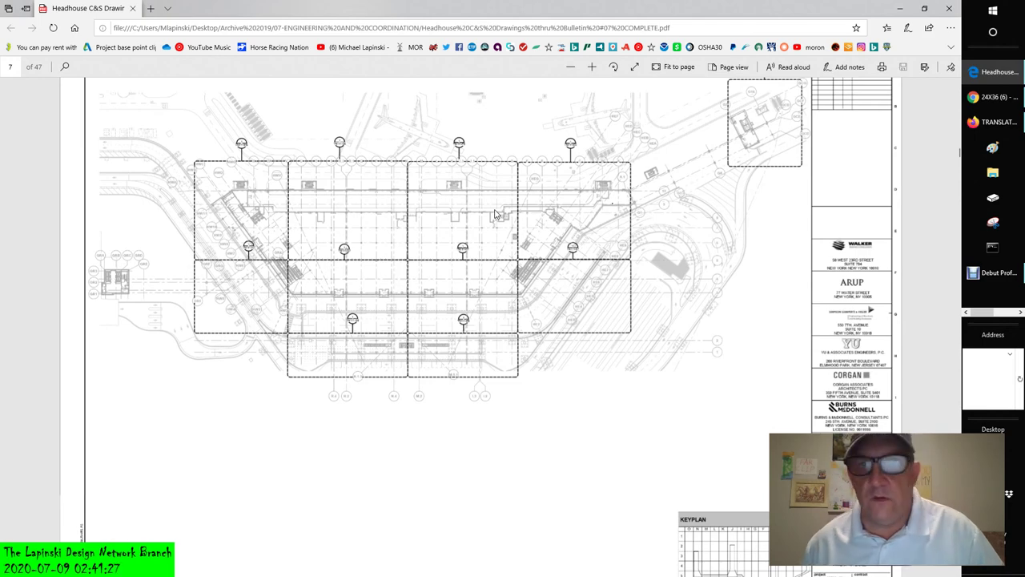
{"action": "scroll", "coordinate": [495, 214], "scroll_direction": "down", "scroll_amount": 1, "text": "ctrl"}
{"action": "scroll", "coordinate": [495, 213], "scroll_direction": "down", "scroll_amount": 1, "text": "ctrl"}
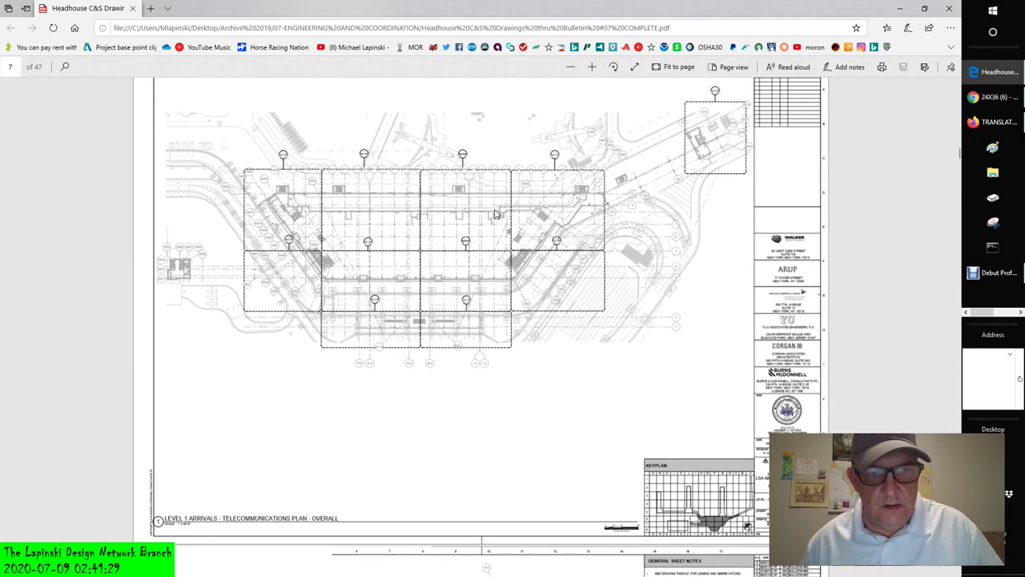
{"action": "scroll", "coordinate": [495, 214], "scroll_direction": "down", "scroll_amount": 1}
{"action": "scroll", "coordinate": [495, 213], "scroll_direction": "down", "scroll_amount": 6}
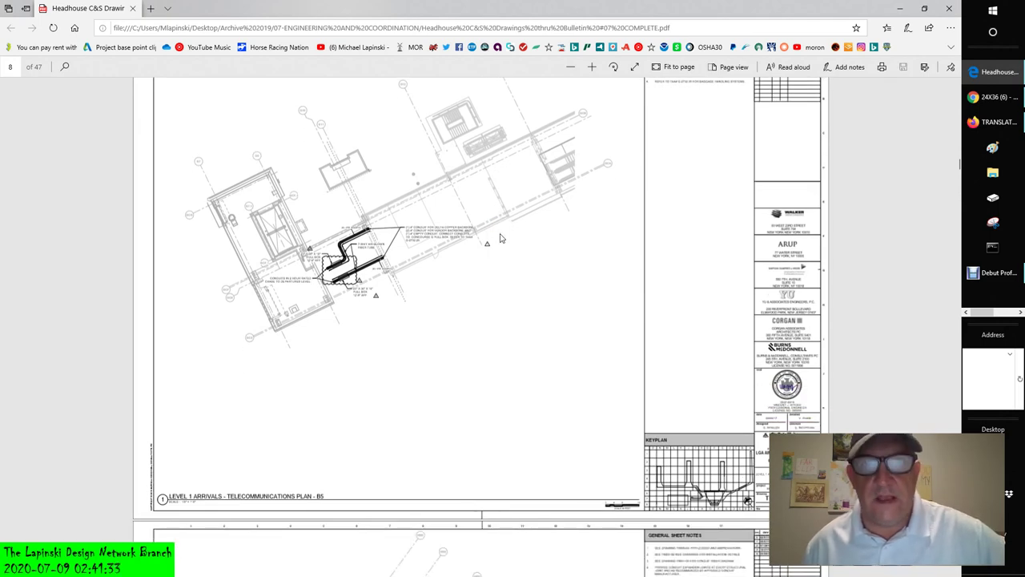
{"action": "scroll", "coordinate": [501, 238], "scroll_direction": "down", "scroll_amount": 3}
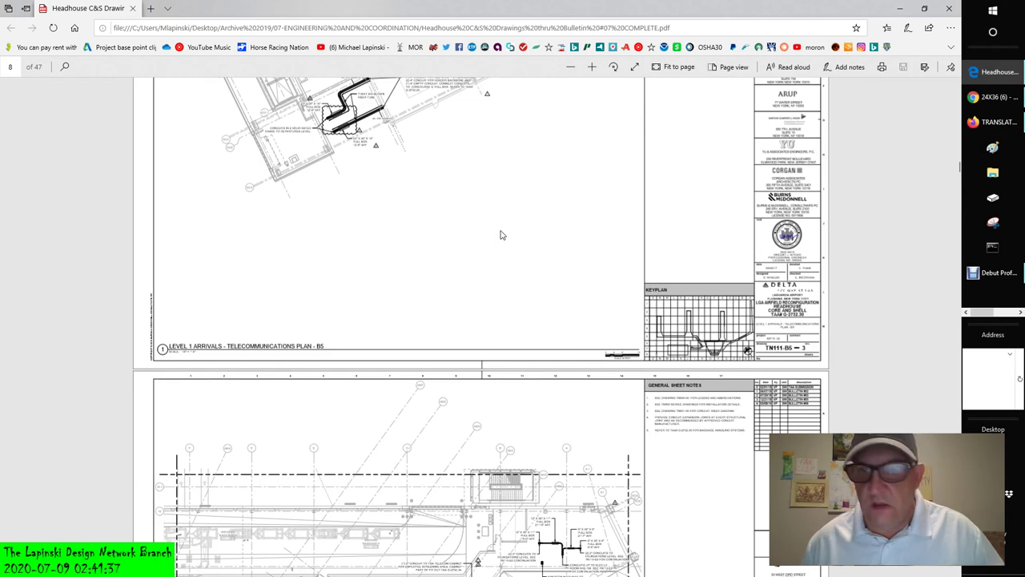
{"action": "scroll", "coordinate": [825, 233], "scroll_direction": "up", "scroll_amount": 2, "text": "ctrl"}
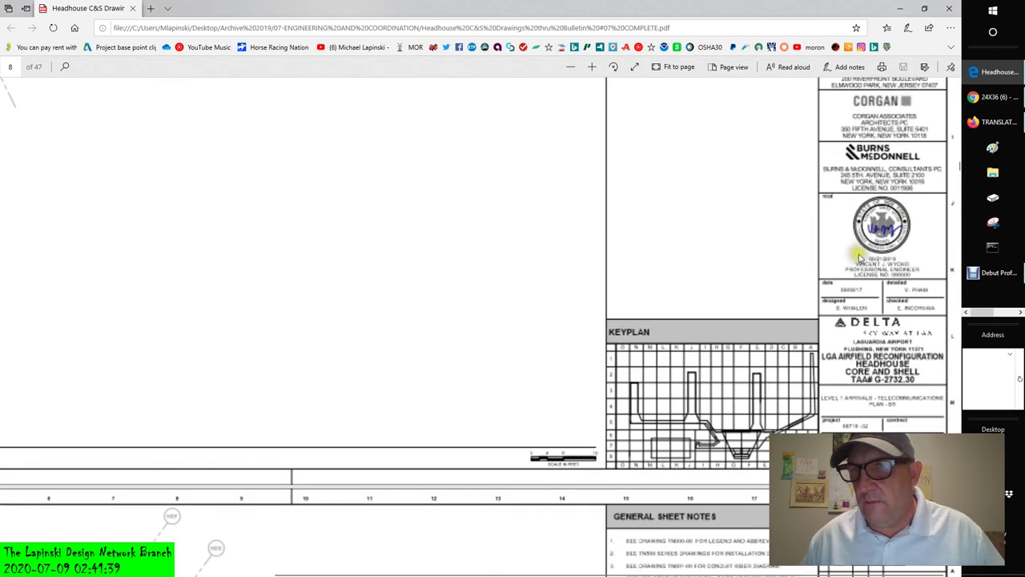
- Zoom further into page 8's engineer seal, signature and 06/21/2019 date
{"action": "scroll", "coordinate": [921, 231], "scroll_direction": "up", "scroll_amount": 5, "text": "ctrl"}
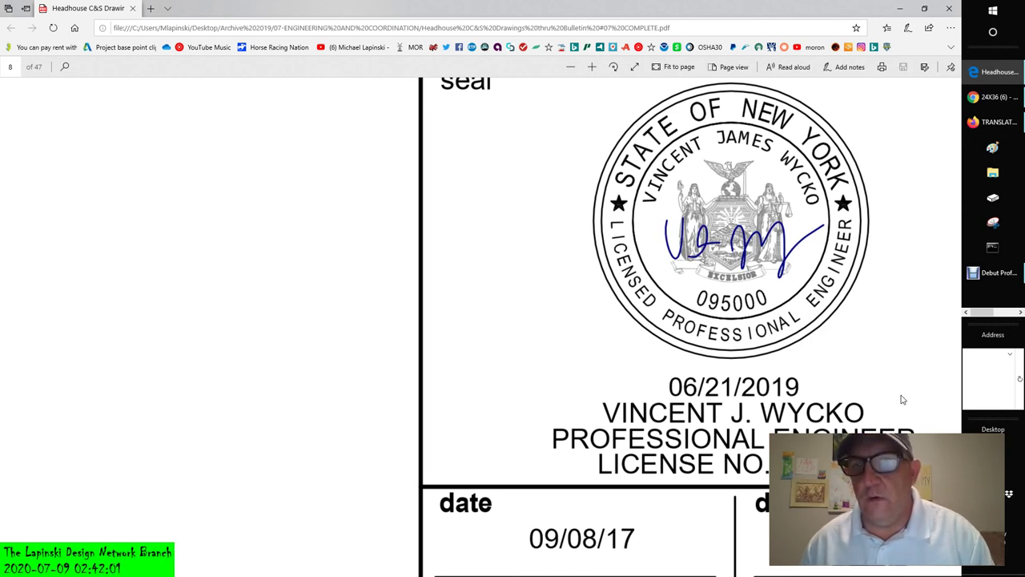
- Capture the engineer's seal area of the PDF page with a new Snipping Tool snip
{"action": "left_click", "coordinate": [984, 227]}
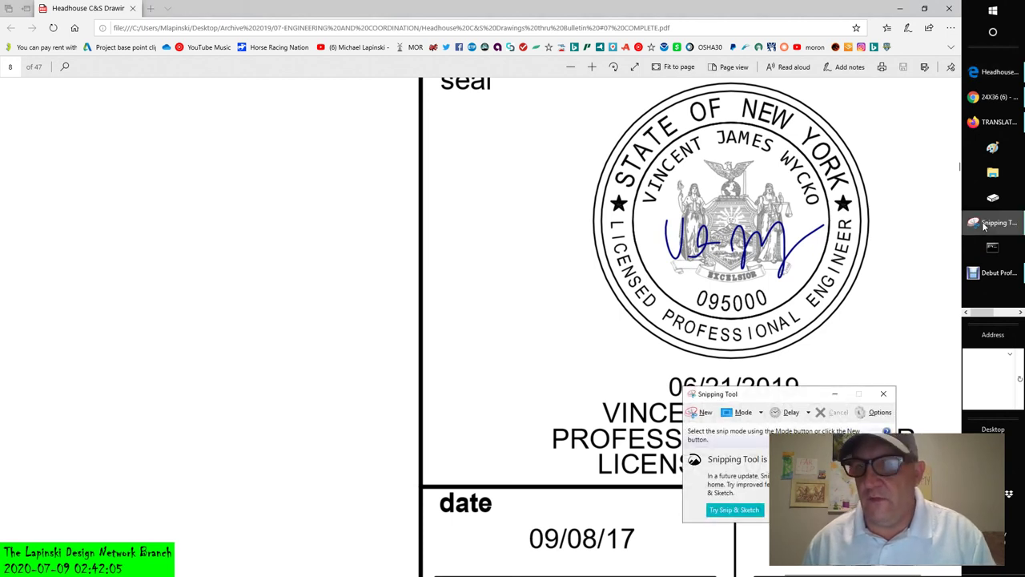
{"action": "left_click", "coordinate": [694, 413]}
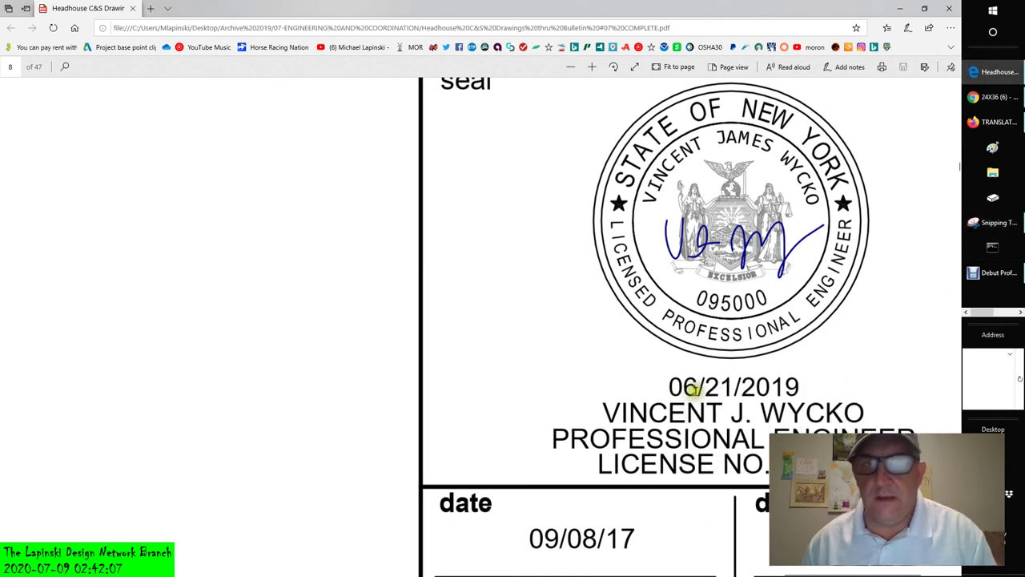
{"action": "left_click_drag", "start_coordinate": [572, 79], "coordinate": [879, 366]}
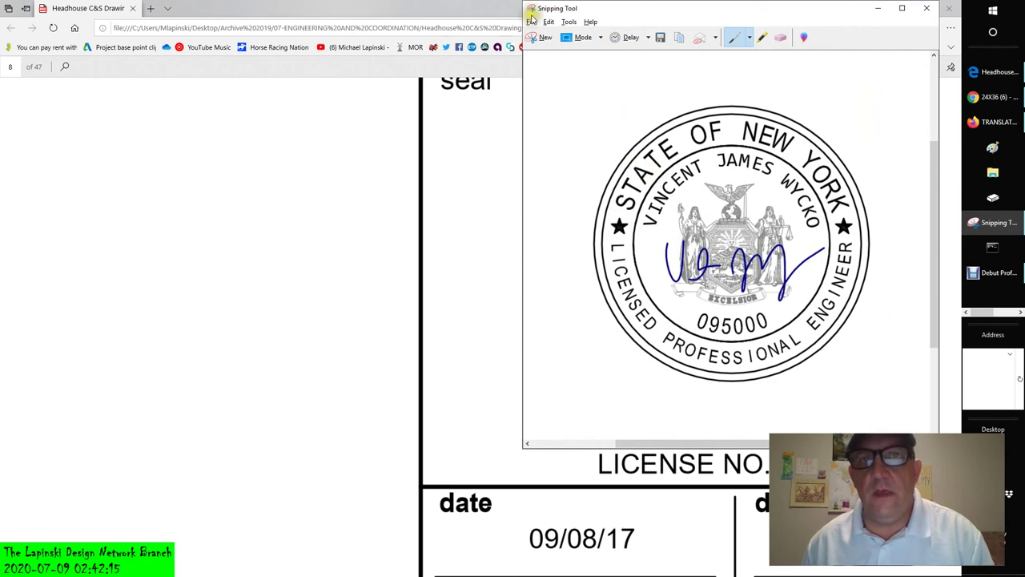
- Save the snip as the PNG 'WYCKOSEAL', close Snipping Tool and return to Revit
{"action": "left_click", "coordinate": [532, 23]}
{"action": "left_click", "coordinate": [553, 50]}
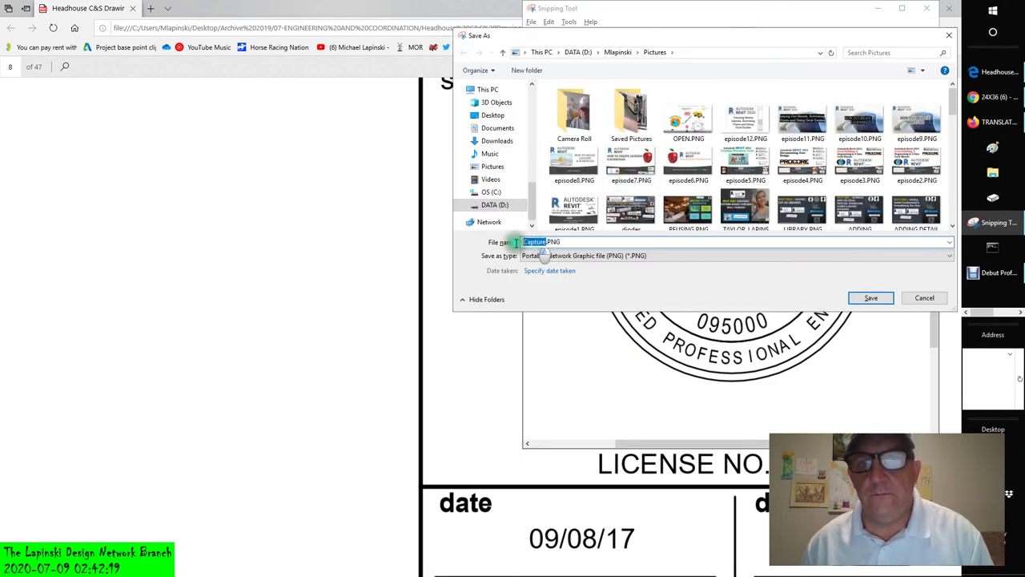
{"action": "type", "text": "WYCKO"}
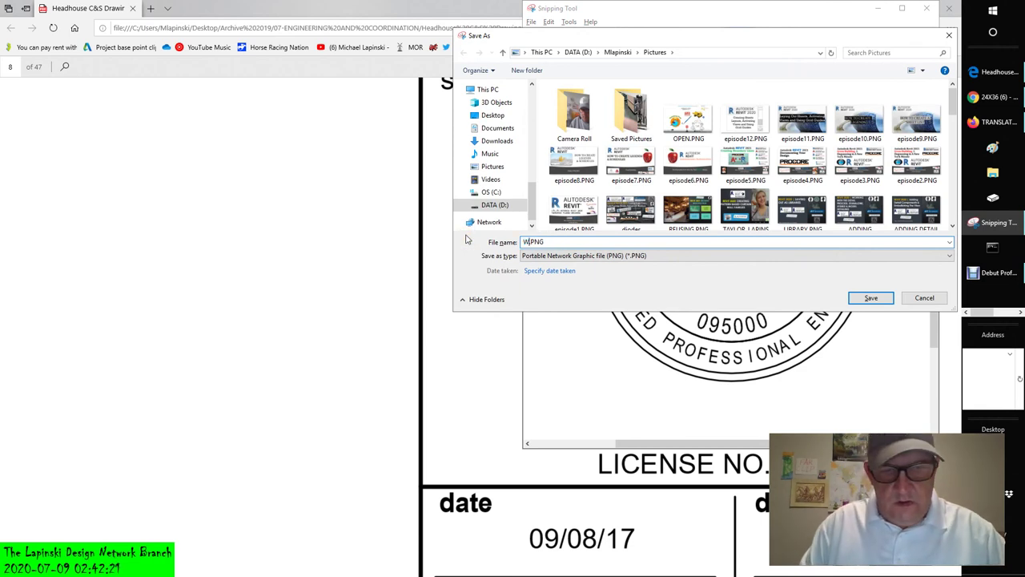
{"action": "type", "text": "SEAL"}
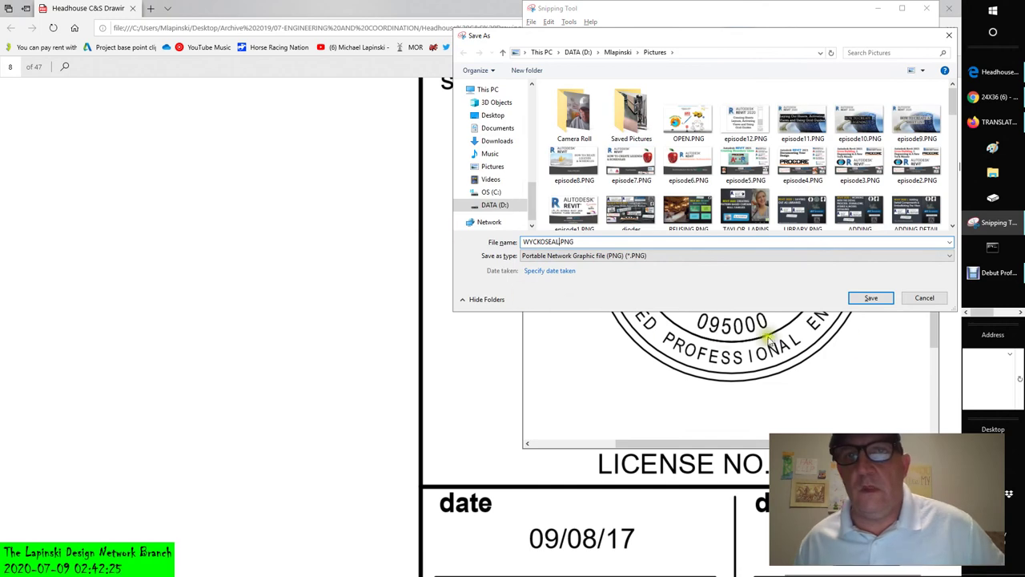
{"action": "left_click", "coordinate": [869, 299]}
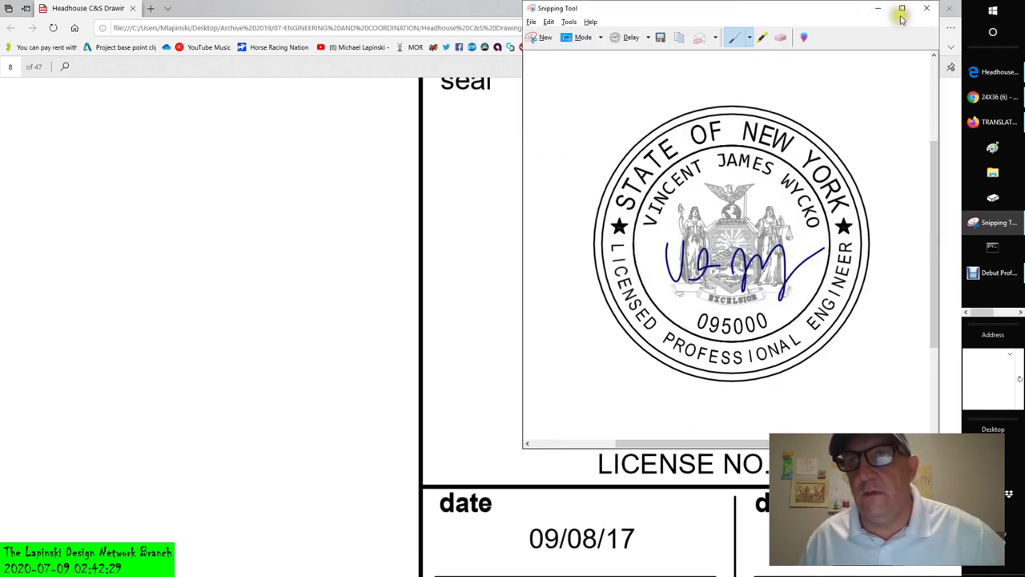
{"action": "left_click", "coordinate": [927, 8]}
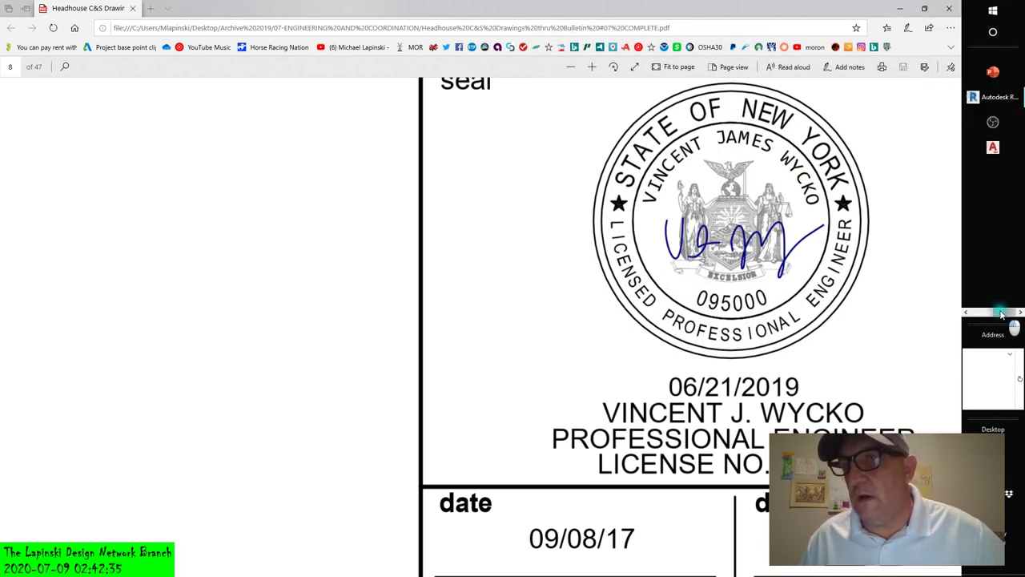
{"action": "key", "text": "ctrl+super+Right"}
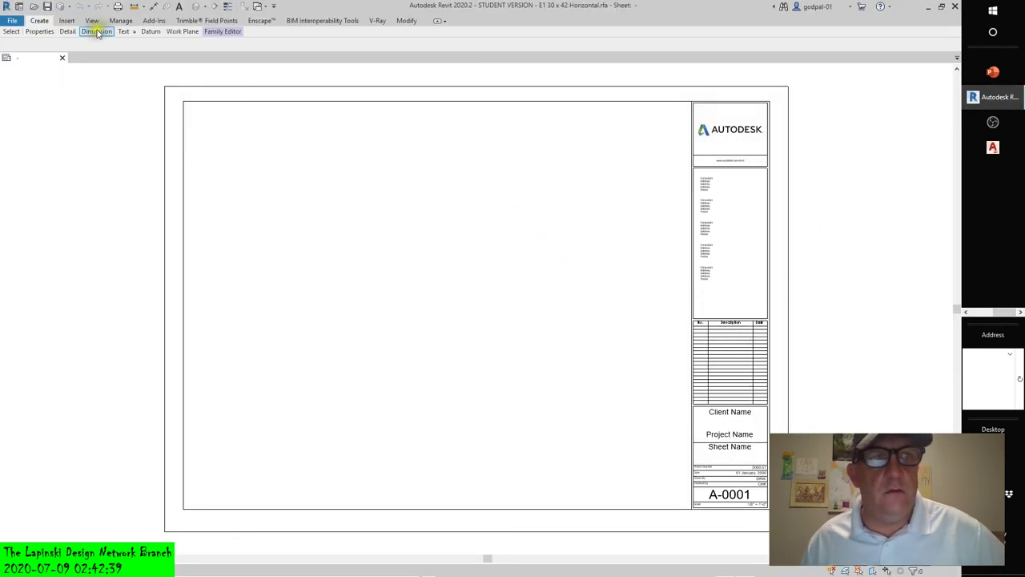
- Collapse and restore the ribbon panels, looking at the Modify commands along the way
{"action": "left_click", "coordinate": [91, 20]}
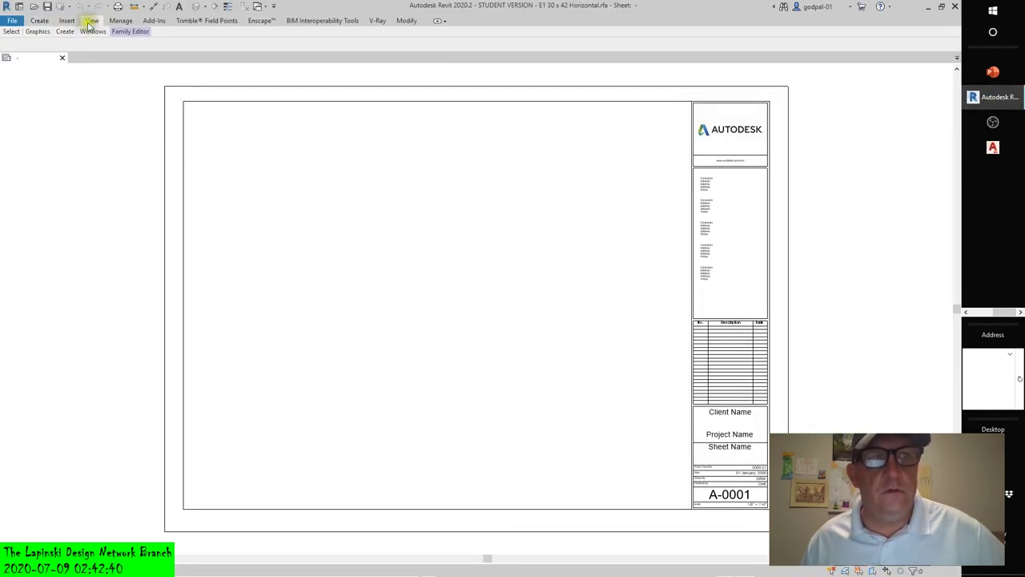
{"action": "left_click", "coordinate": [437, 22]}
{"action": "left_click", "coordinate": [438, 21]}
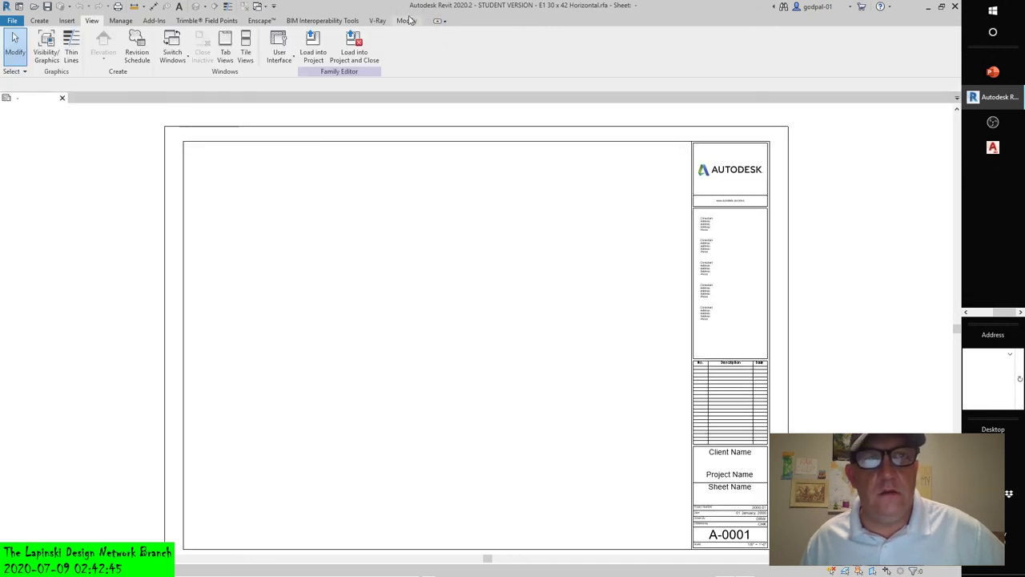
{"action": "left_click", "coordinate": [410, 22]}
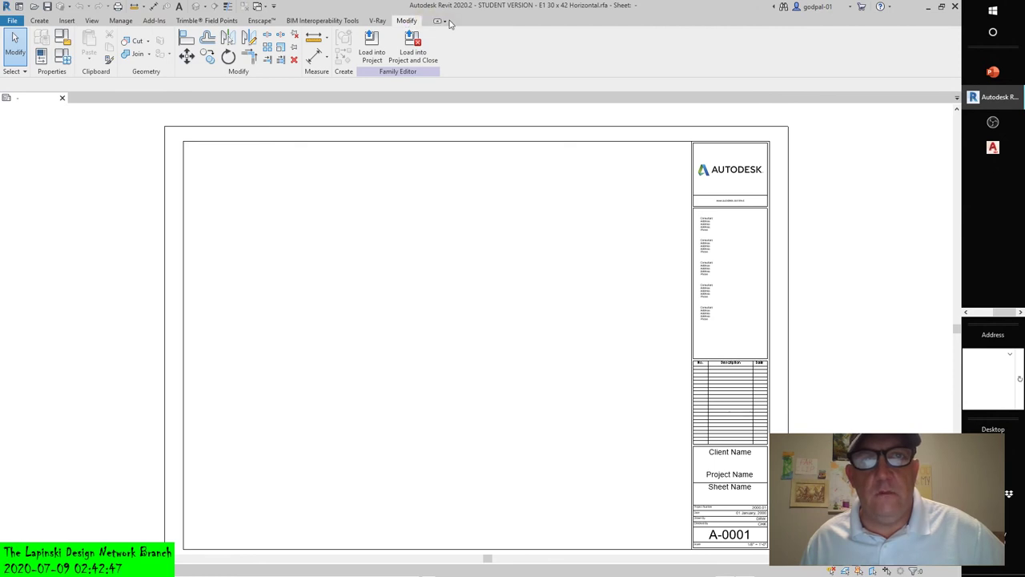
{"action": "left_click", "coordinate": [93, 21]}
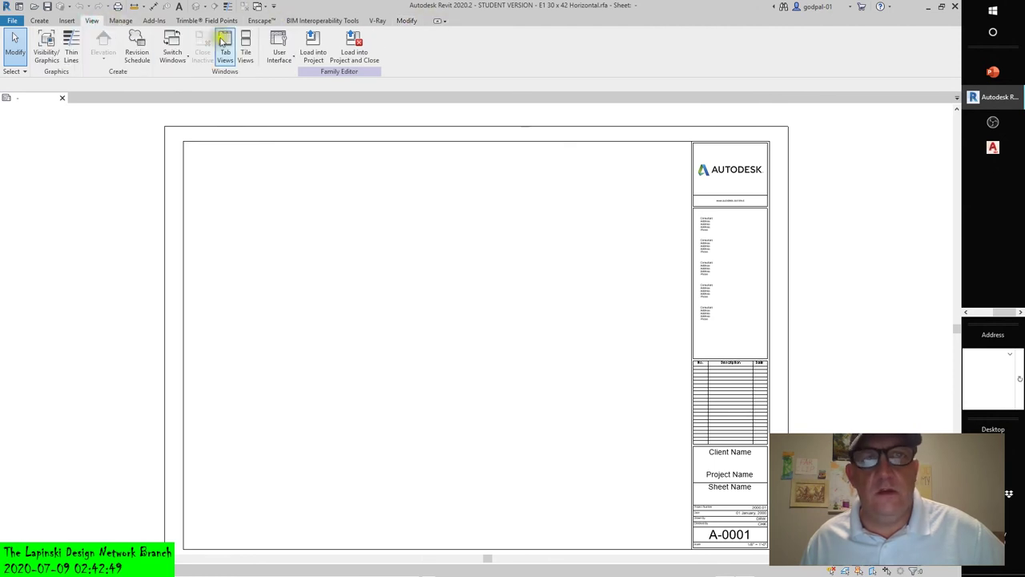
- Turn on the Project Browser and Properties panels, then go back to the Revit Home screen
{"action": "left_click", "coordinate": [295, 56]}
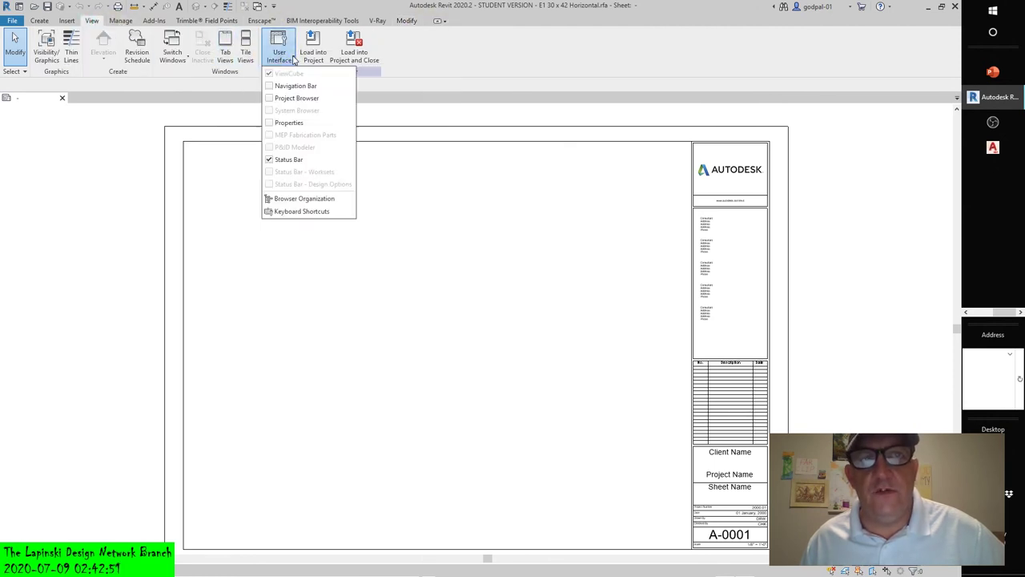
{"action": "left_click", "coordinate": [272, 99]}
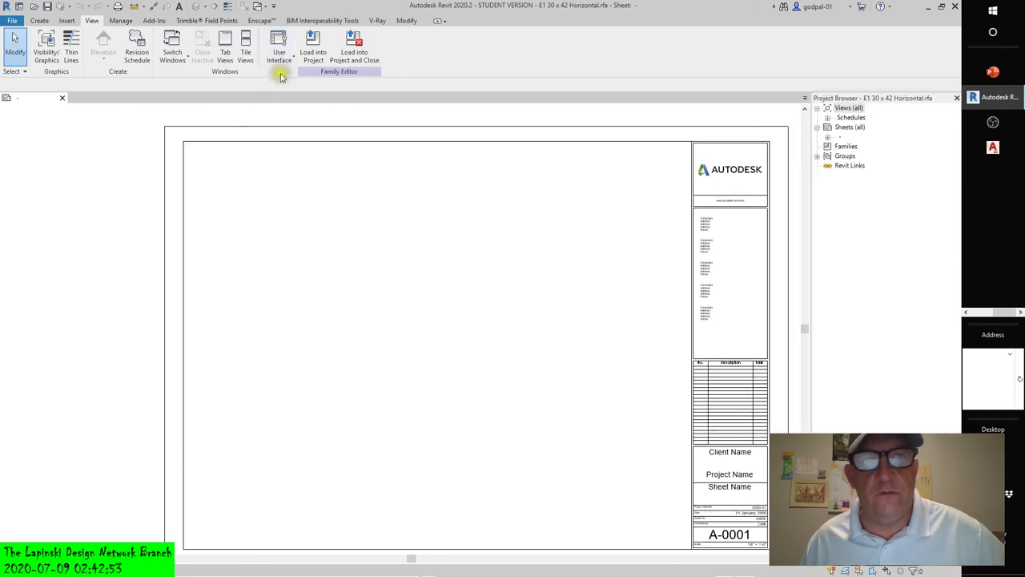
{"action": "left_click", "coordinate": [280, 64]}
{"action": "left_click", "coordinate": [274, 122]}
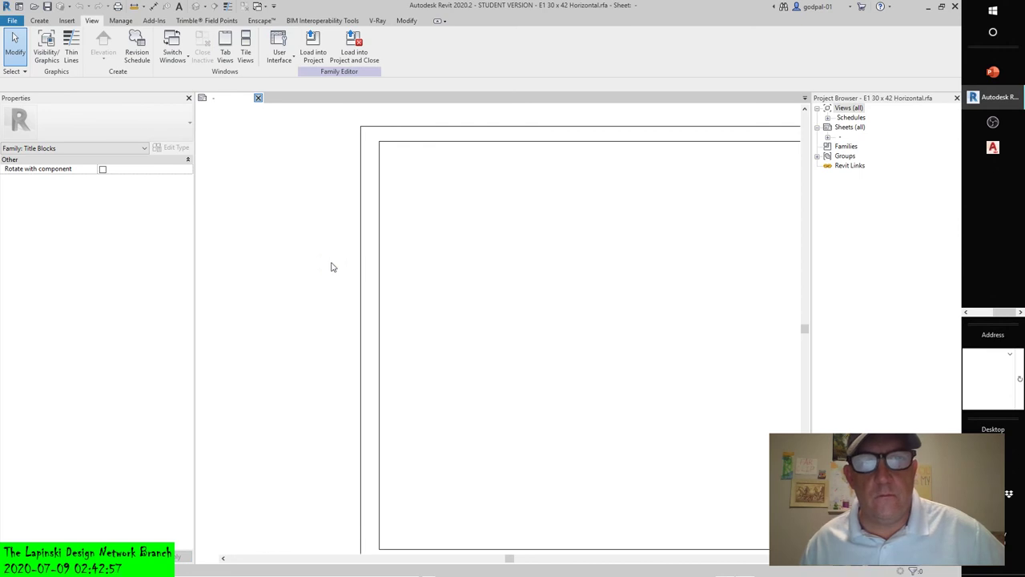
{"action": "key", "text": "ctrl+d"}
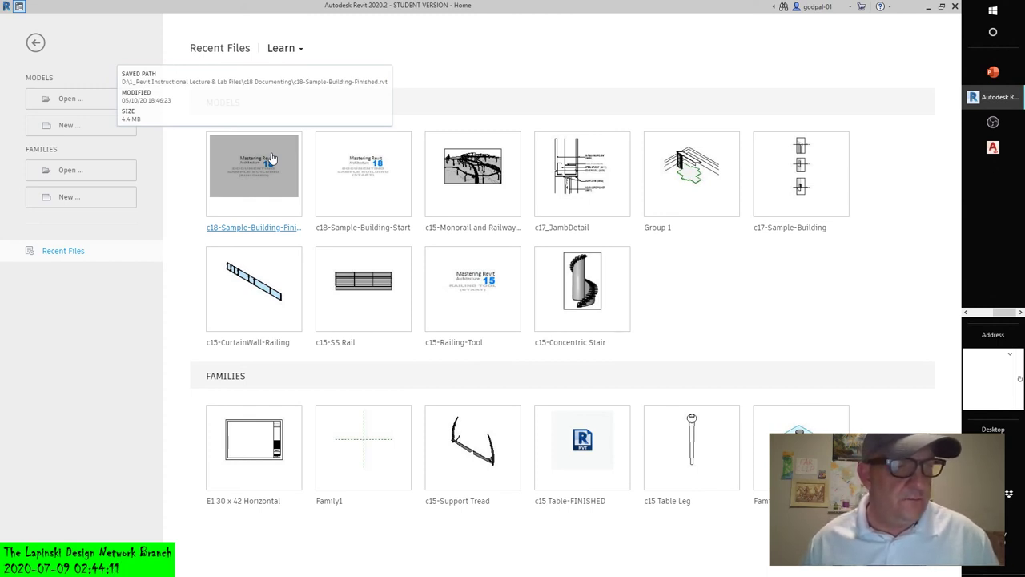
- In the Open dialog, browse to the 1_Revit Instructional Lecture & Lab Files folder on DATA (D:)
{"action": "left_click", "coordinate": [61, 101]}
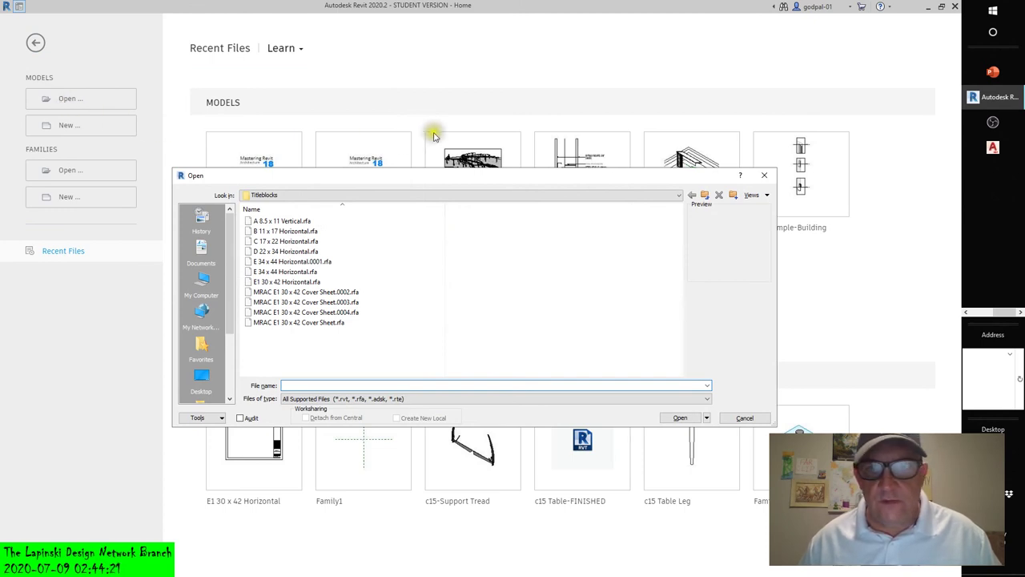
{"action": "left_click", "coordinate": [705, 197]}
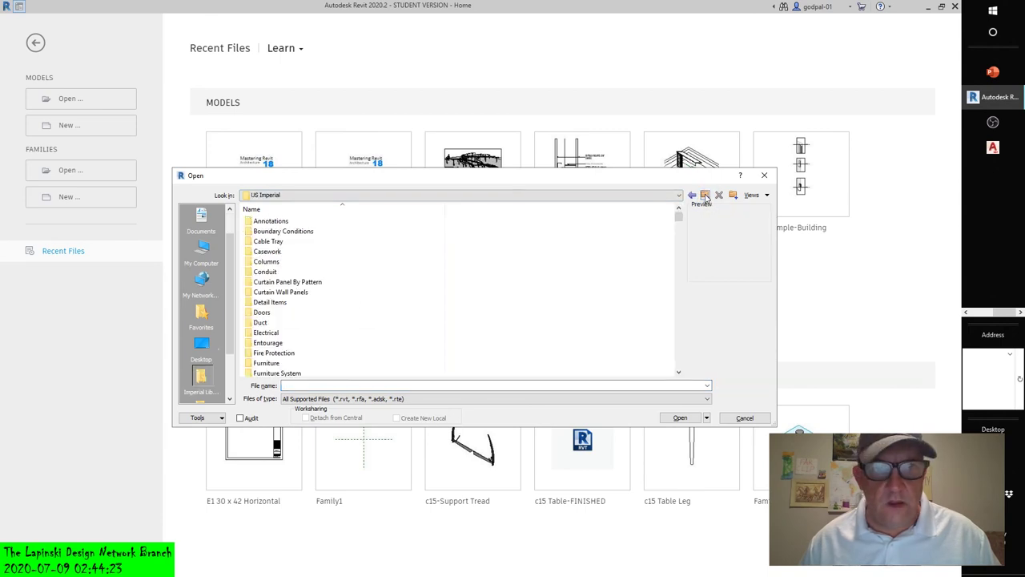
{"action": "left_click", "coordinate": [706, 197]}
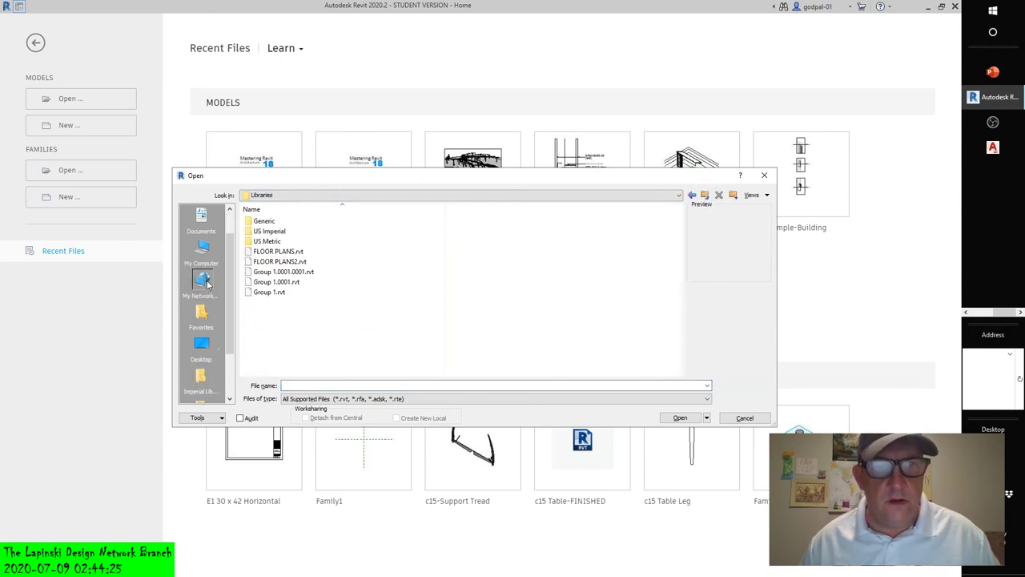
{"action": "left_click", "coordinate": [202, 253]}
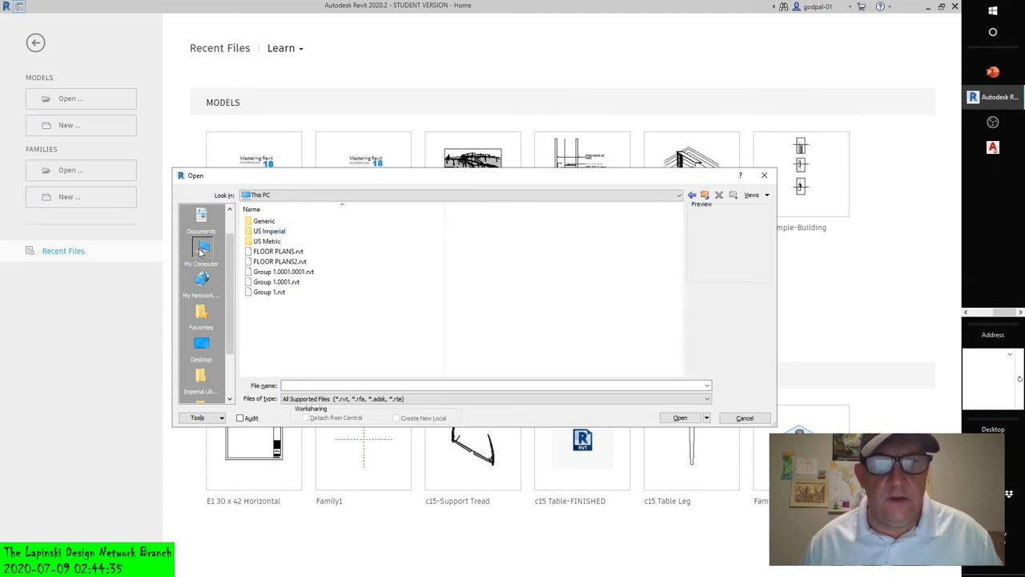
{"action": "left_click", "coordinate": [202, 278]}
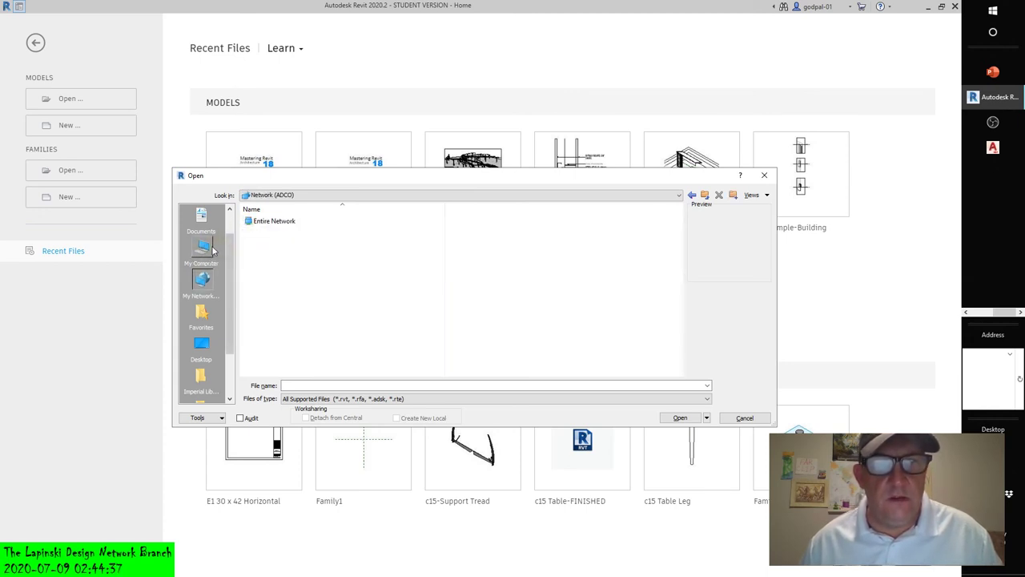
{"action": "left_click", "coordinate": [201, 250]}
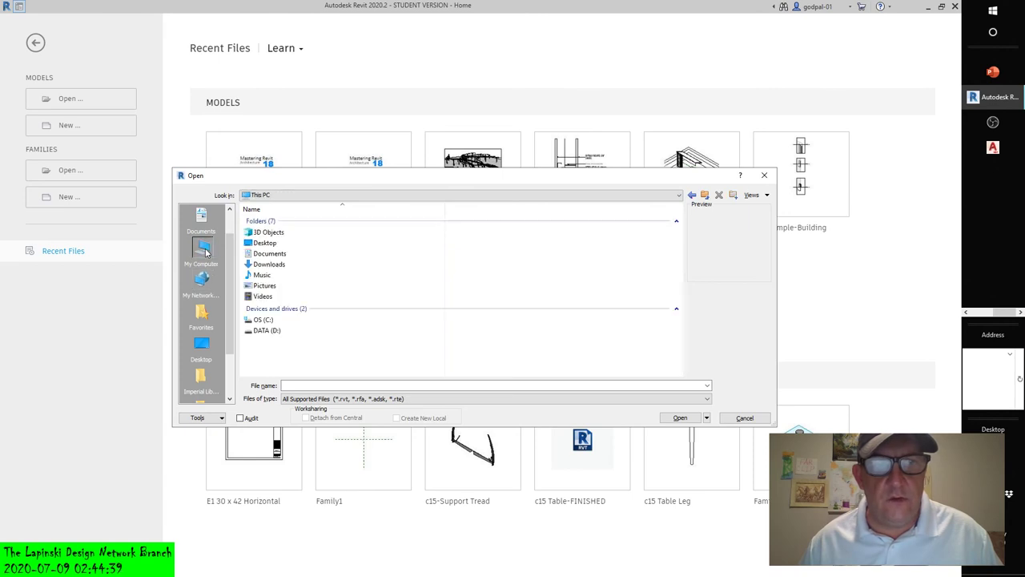
{"action": "double_click", "coordinate": [264, 330]}
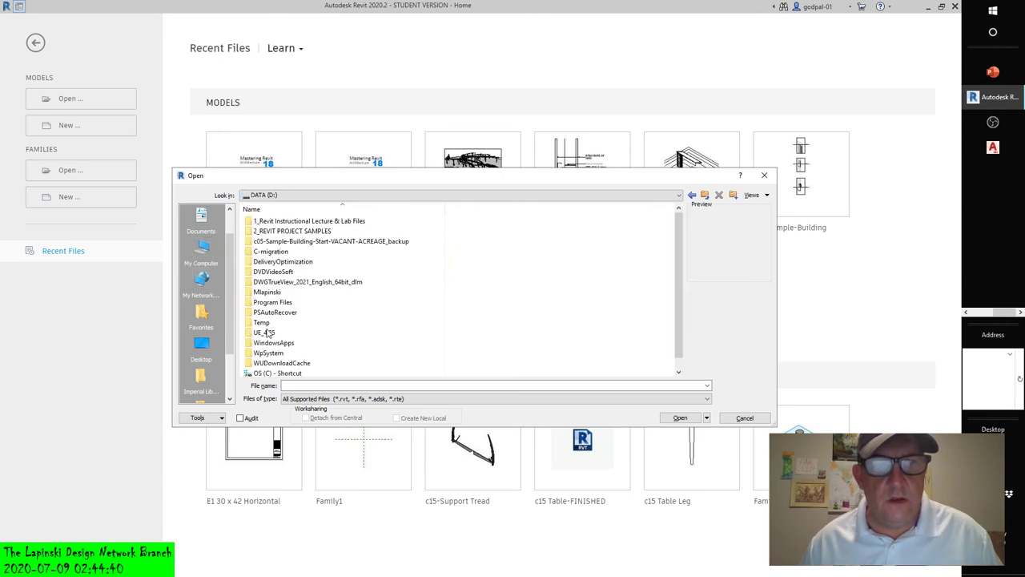
{"action": "double_click", "coordinate": [276, 223]}
{"action": "scroll", "coordinate": [276, 225], "scroll_direction": "down", "scroll_amount": 3}
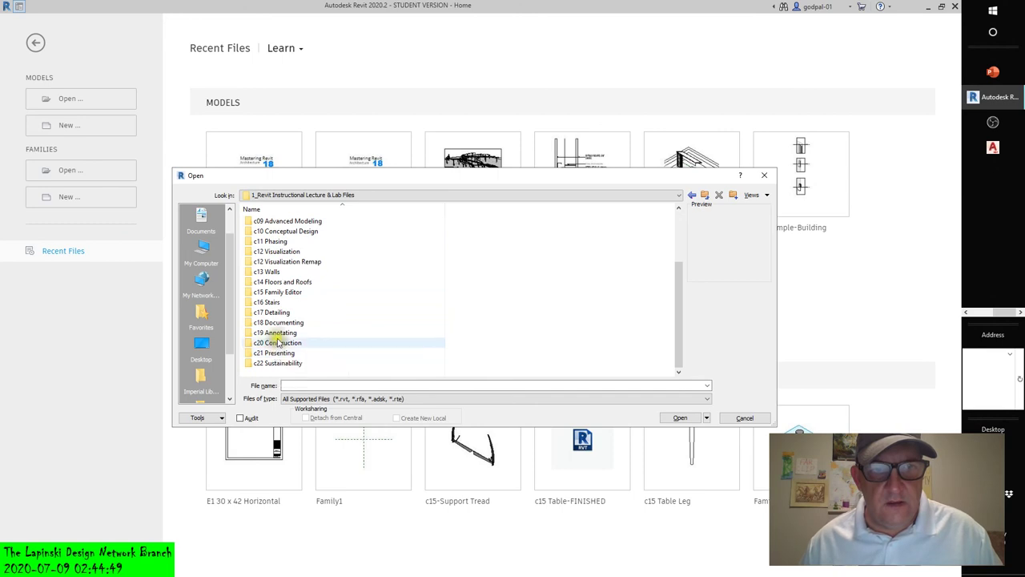
- Preview c18-Sample-Building-Finished and c19-Dimensions-Finished, then cancel without opening either
{"action": "left_click", "coordinate": [278, 323]}
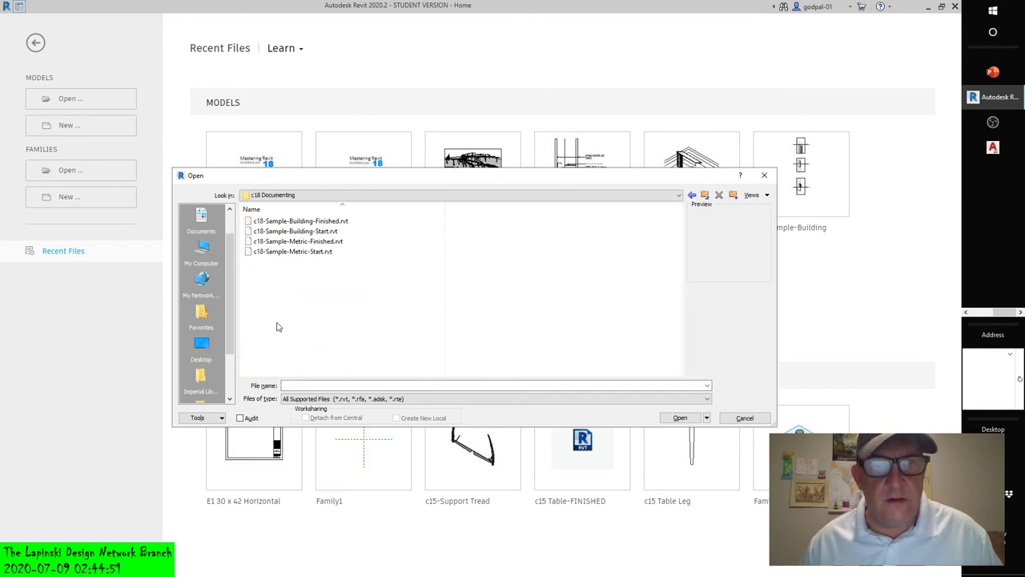
{"action": "left_click", "coordinate": [297, 221]}
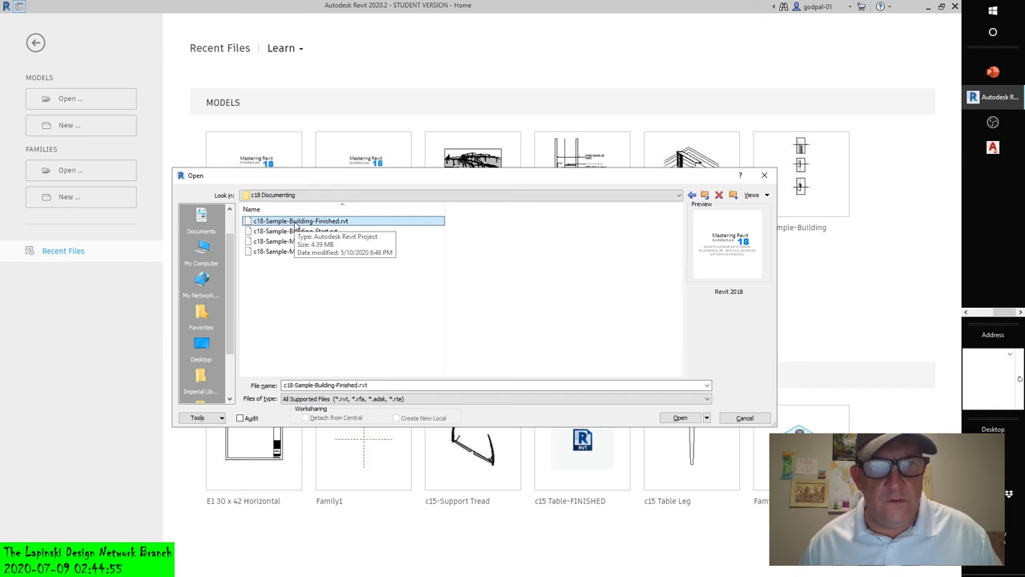
{"action": "left_click", "coordinate": [703, 195]}
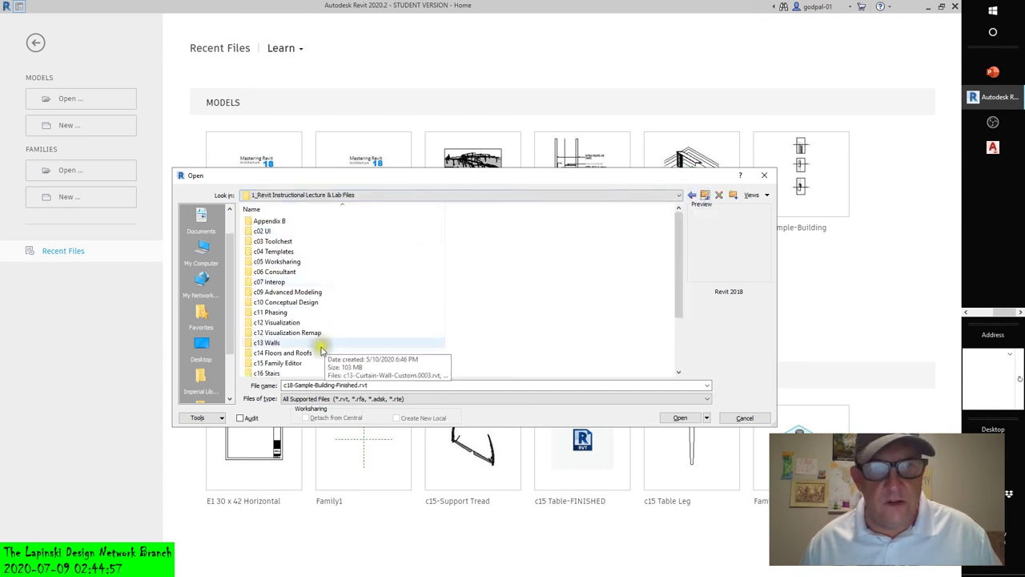
{"action": "scroll", "coordinate": [321, 350], "scroll_direction": "down", "scroll_amount": 3}
{"action": "left_click", "coordinate": [293, 334]}
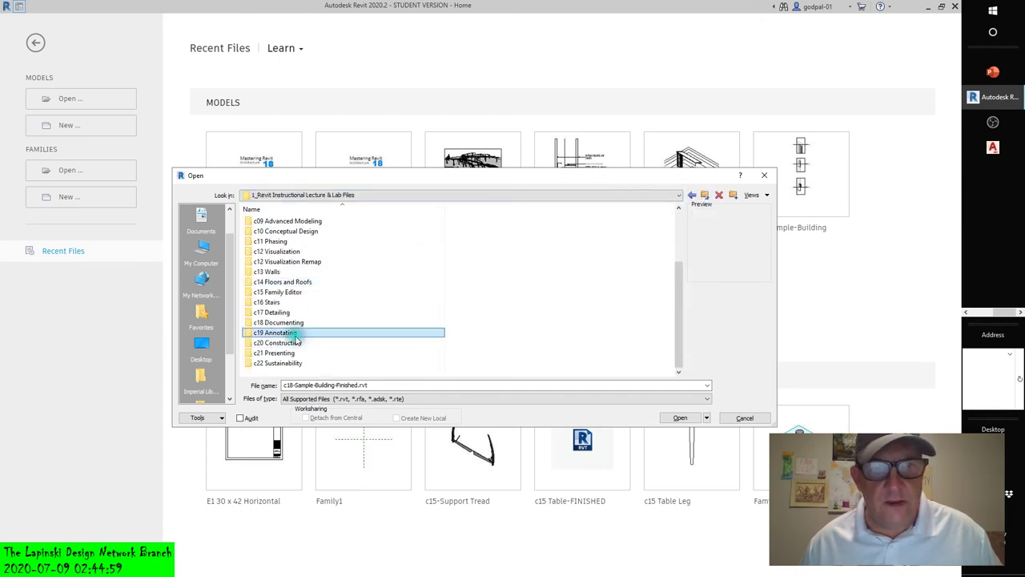
{"action": "double_click", "coordinate": [295, 335]}
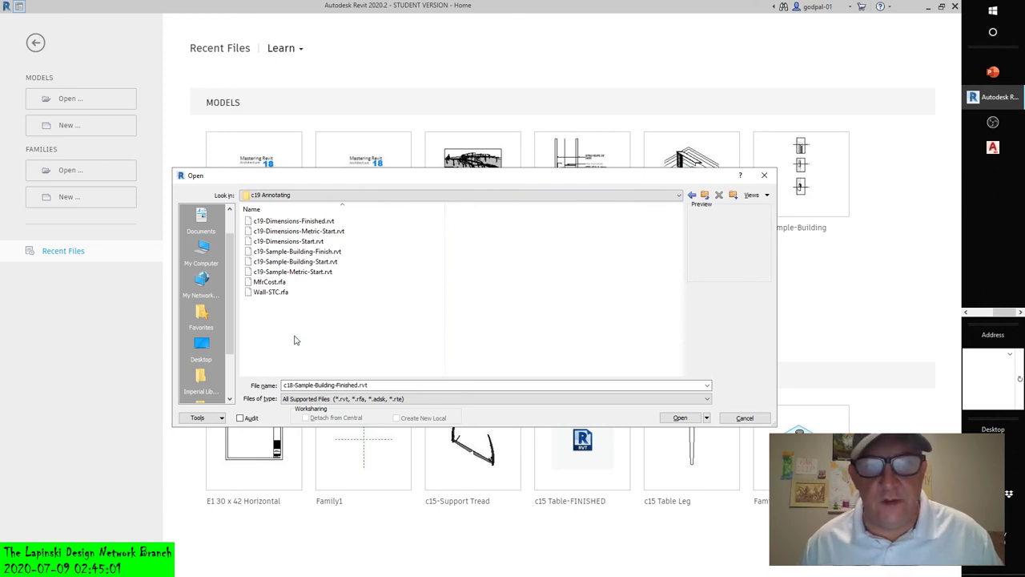
{"action": "left_click", "coordinate": [268, 292]}
{"action": "left_click", "coordinate": [267, 221]}
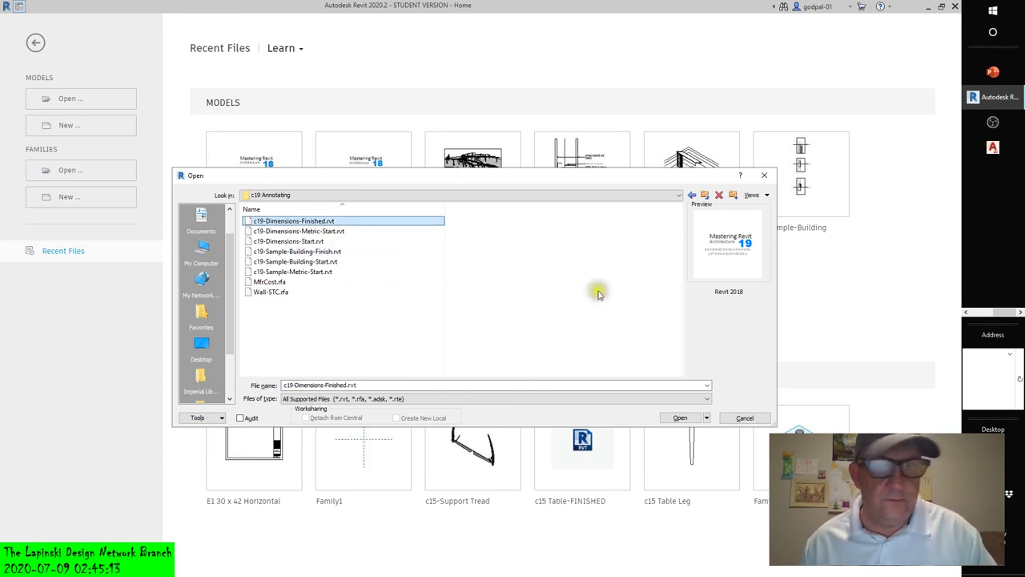
{"action": "left_click", "coordinate": [743, 418]}
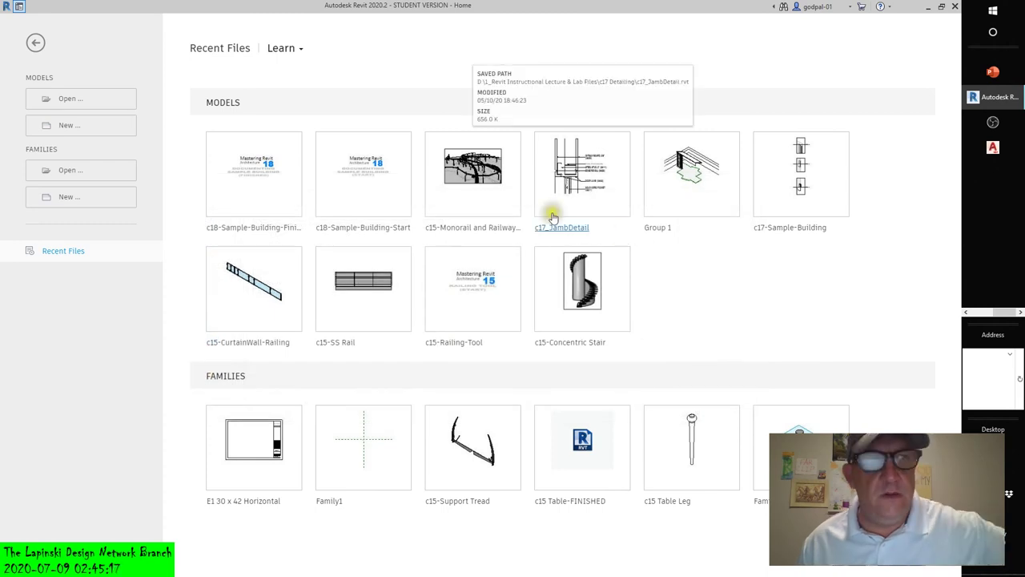
- Browse to C:\AAMS_RME 2015\Chapter11 and preview the 11 MEP Commerical project
{"action": "left_click", "coordinate": [68, 100]}
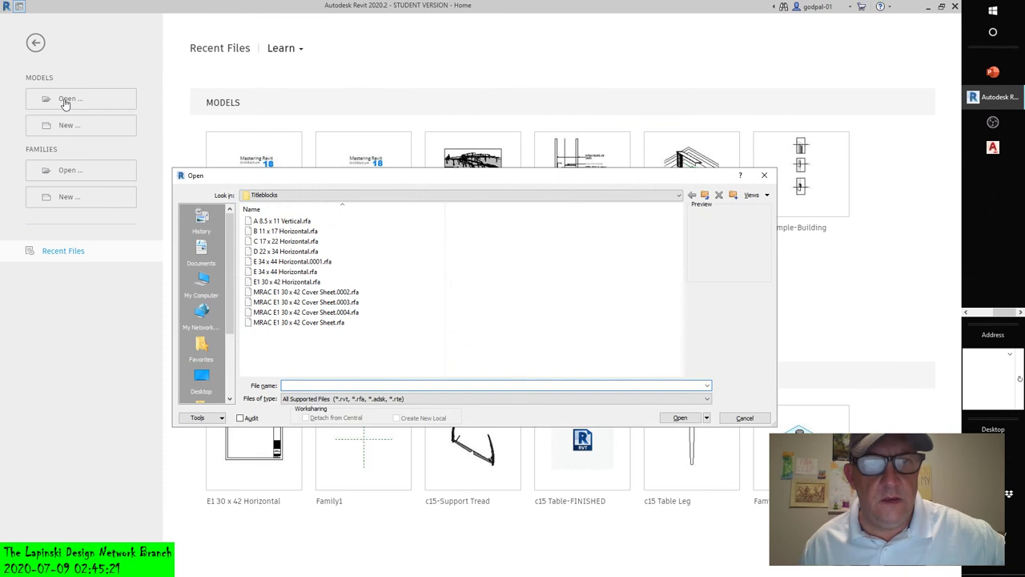
{"action": "left_click", "coordinate": [586, 196]}
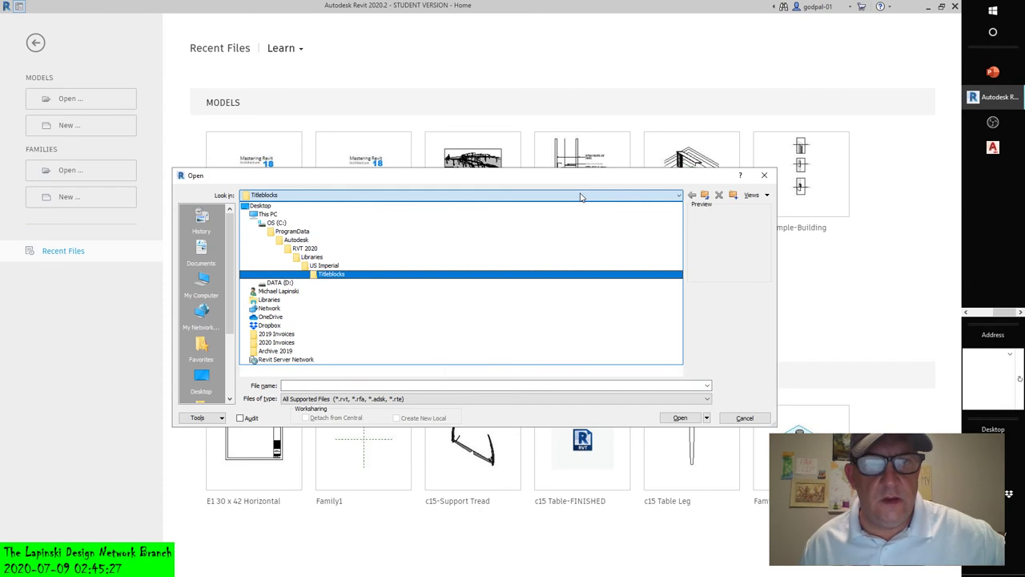
{"action": "left_click", "coordinate": [271, 215]}
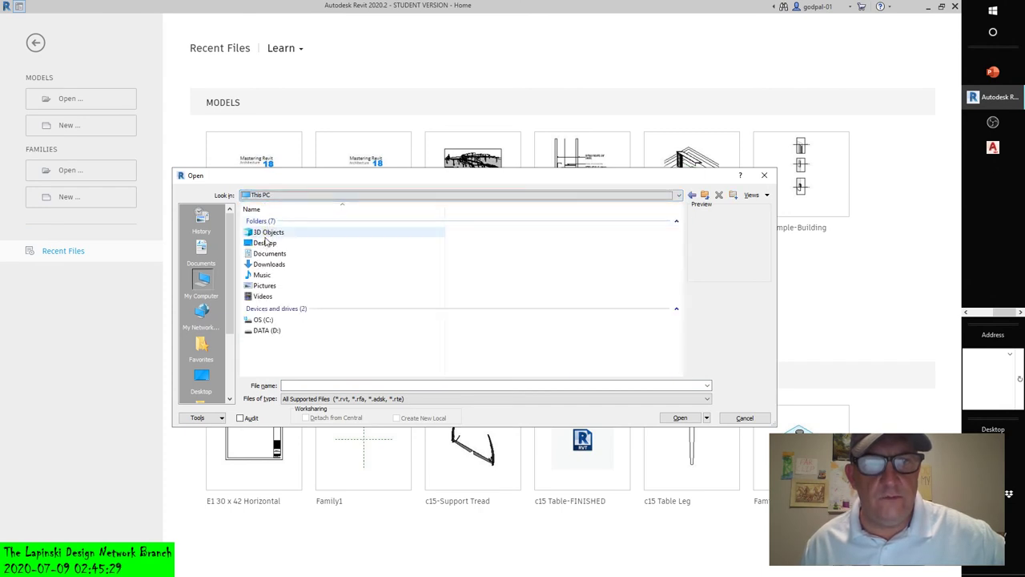
{"action": "double_click", "coordinate": [262, 320]}
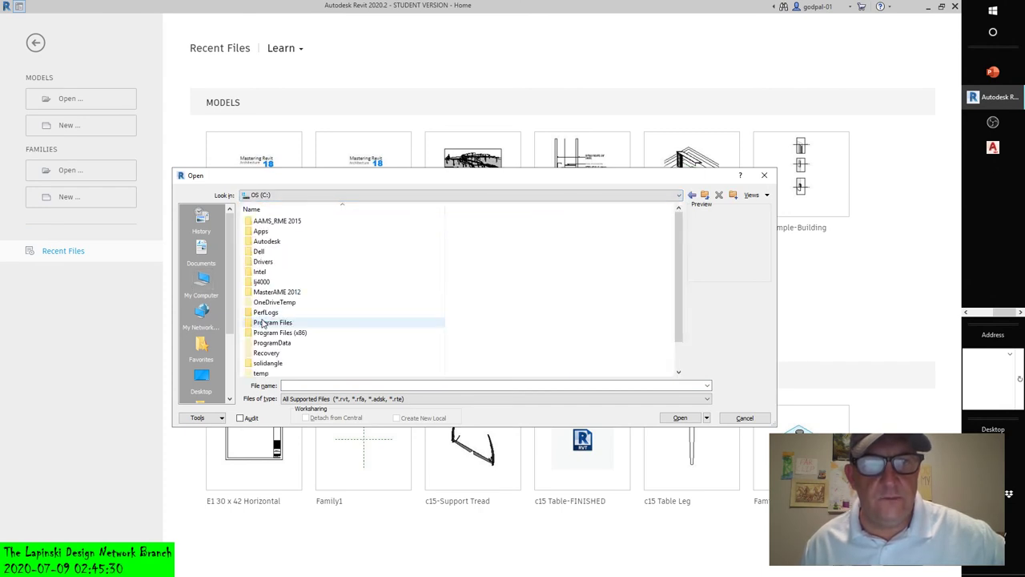
{"action": "left_click", "coordinate": [265, 223]}
{"action": "double_click", "coordinate": [264, 222]}
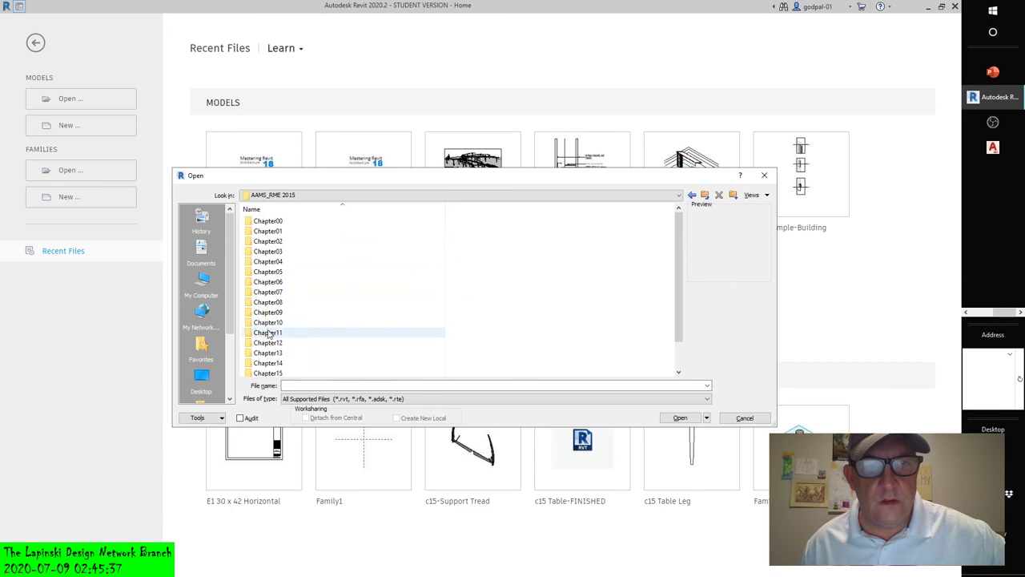
{"action": "double_click", "coordinate": [268, 333]}
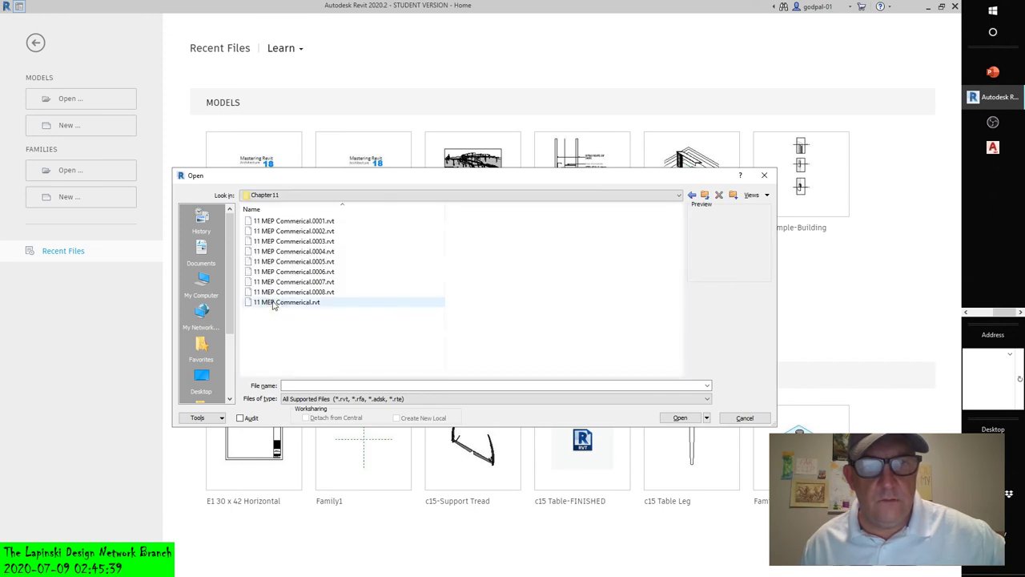
{"action": "left_click", "coordinate": [274, 302]}
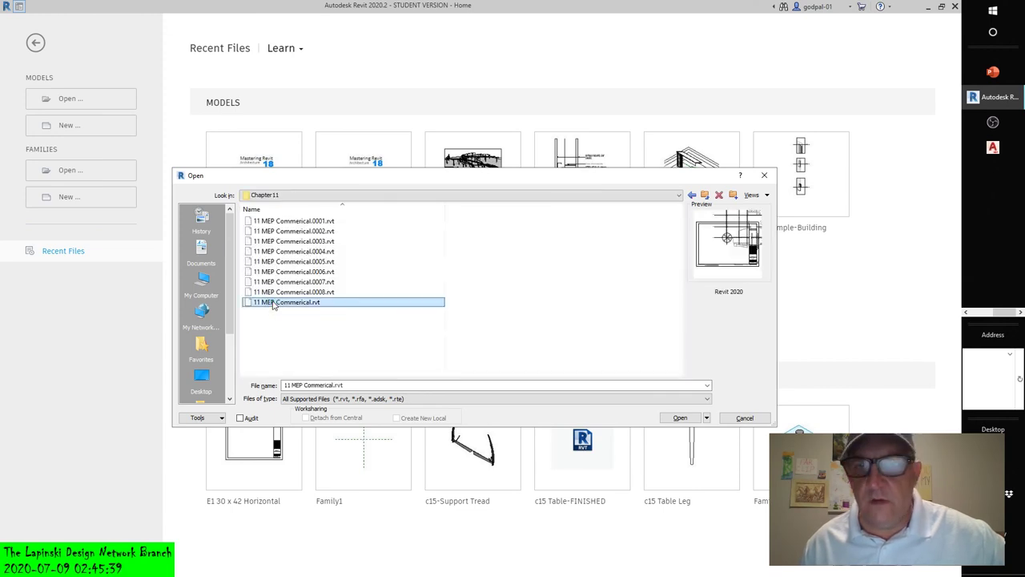
- Open Commercial-Arch.rvt from the Chapter01 folder instead
{"action": "left_click", "coordinate": [705, 196]}
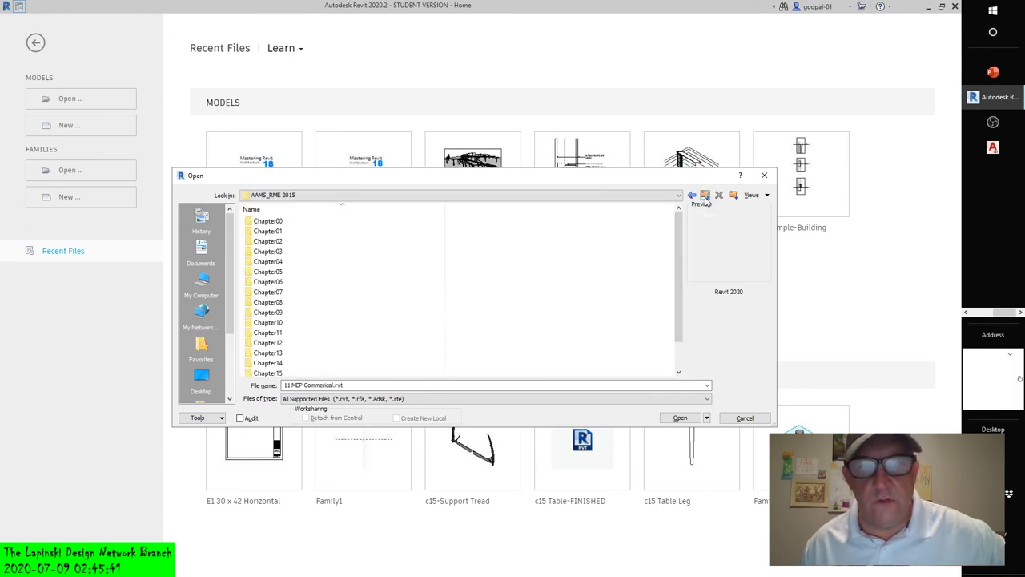
{"action": "double_click", "coordinate": [272, 230]}
{"action": "left_click", "coordinate": [276, 231]}
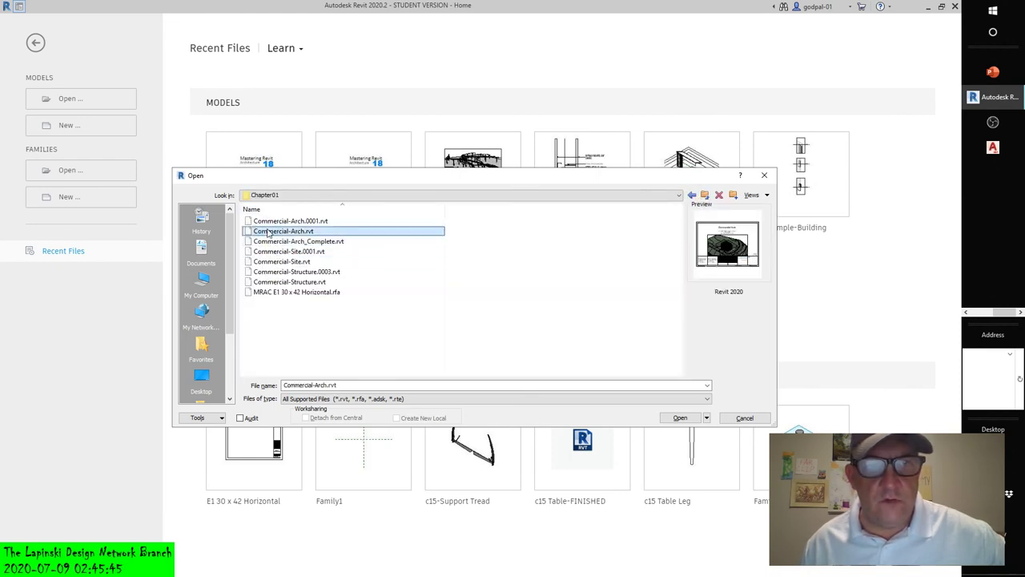
{"action": "left_click", "coordinate": [680, 417]}
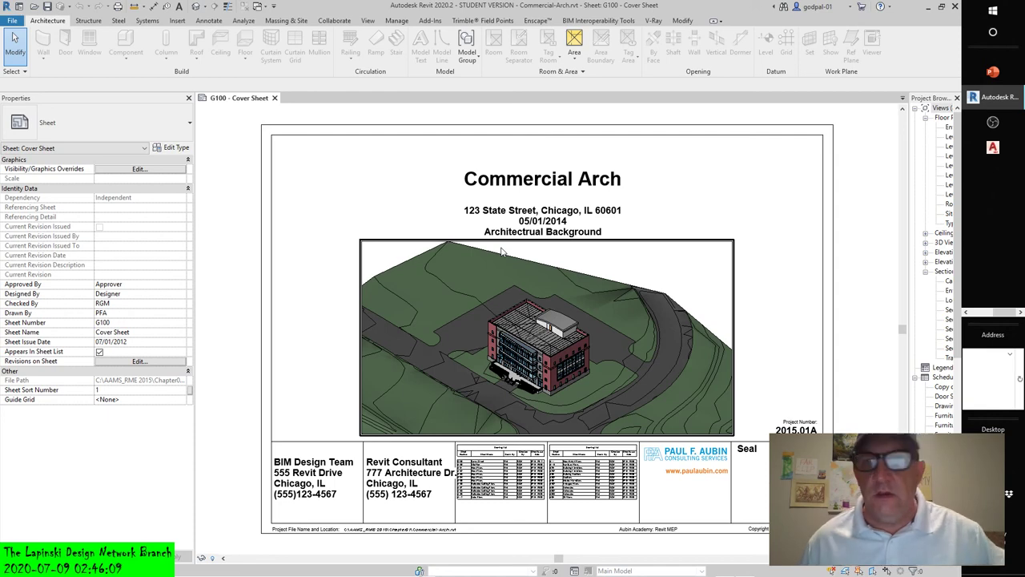
- Widen the Project Browser so names like Level 3 Color Plan (Area) show in full
{"action": "left_click_drag", "start_coordinate": [908, 178], "coordinate": [772, 183]}
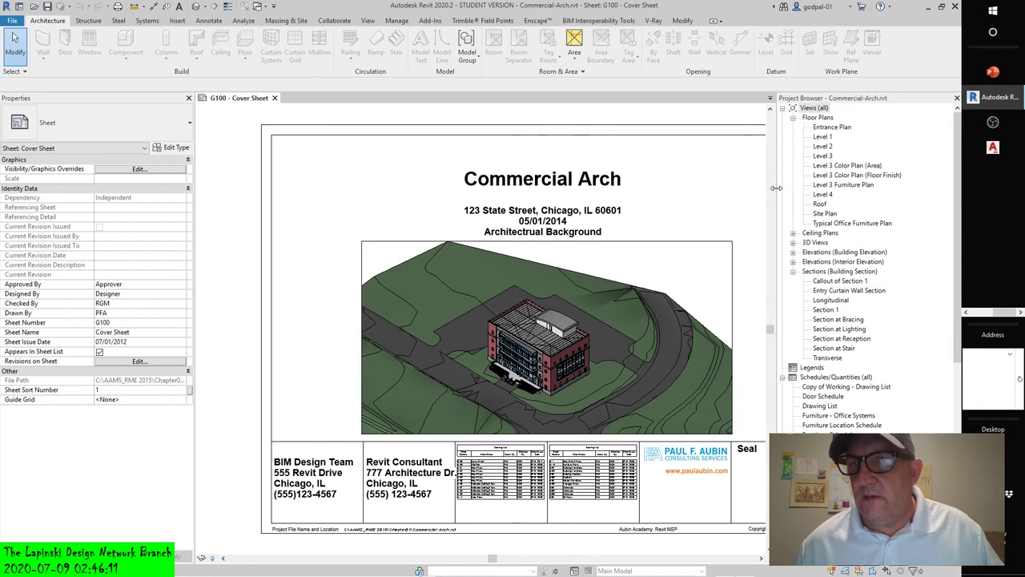
- Open Level 1, both Level 3 Color Plans and Level 3 Furniture Plan; close Typical Office Furniture Plan again
{"action": "double_click", "coordinate": [821, 139]}
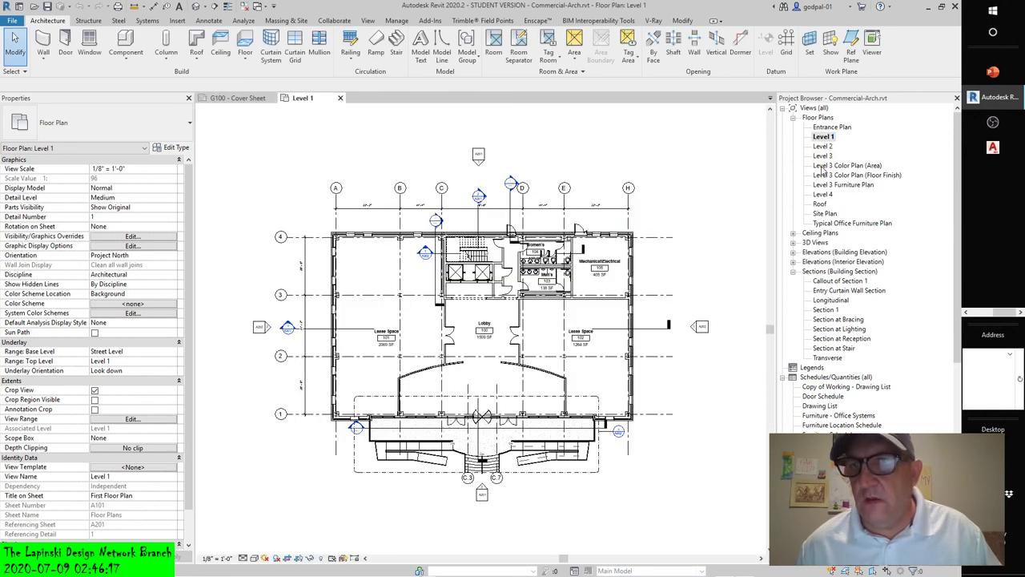
{"action": "left_click", "coordinate": [823, 166]}
{"action": "double_click", "coordinate": [822, 167]}
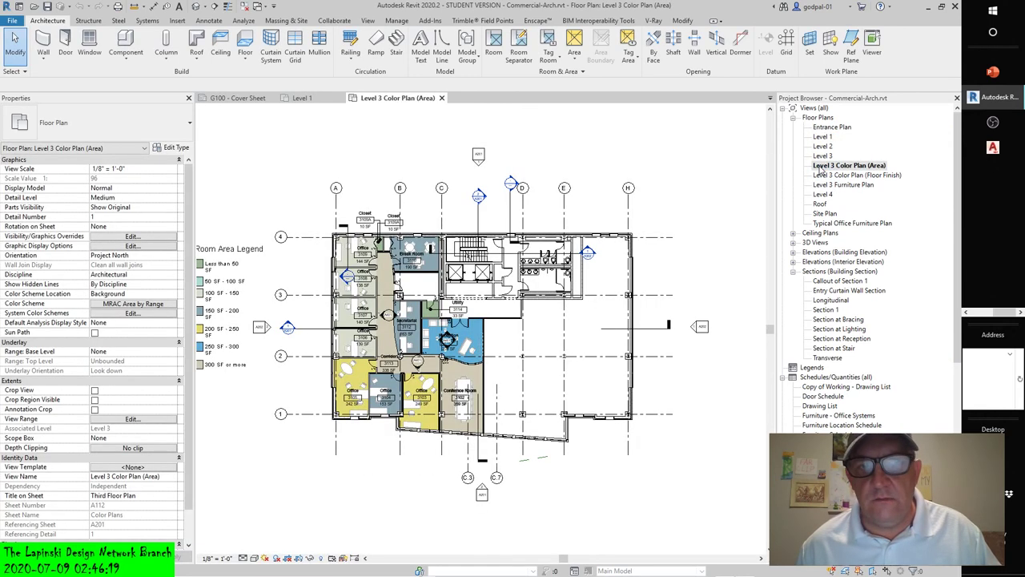
{"action": "left_click", "coordinate": [820, 176]}
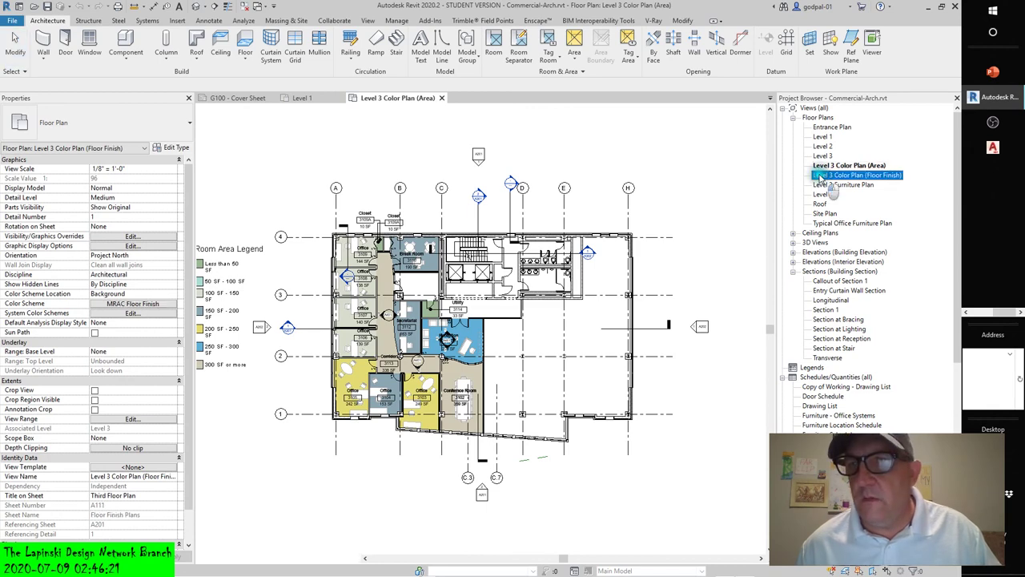
{"action": "double_click", "coordinate": [820, 176]}
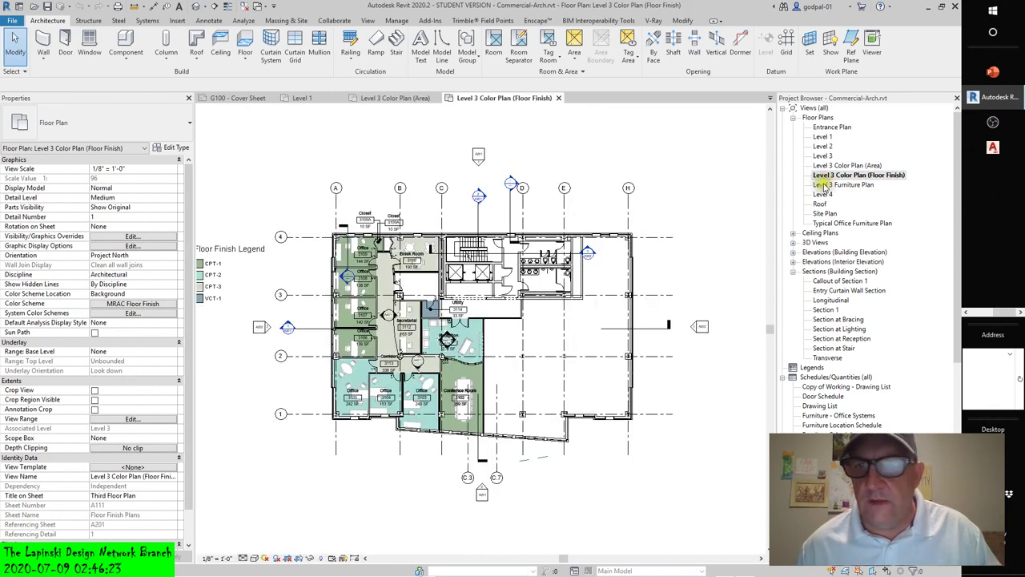
{"action": "left_click", "coordinate": [823, 185]}
{"action": "double_click", "coordinate": [823, 187]}
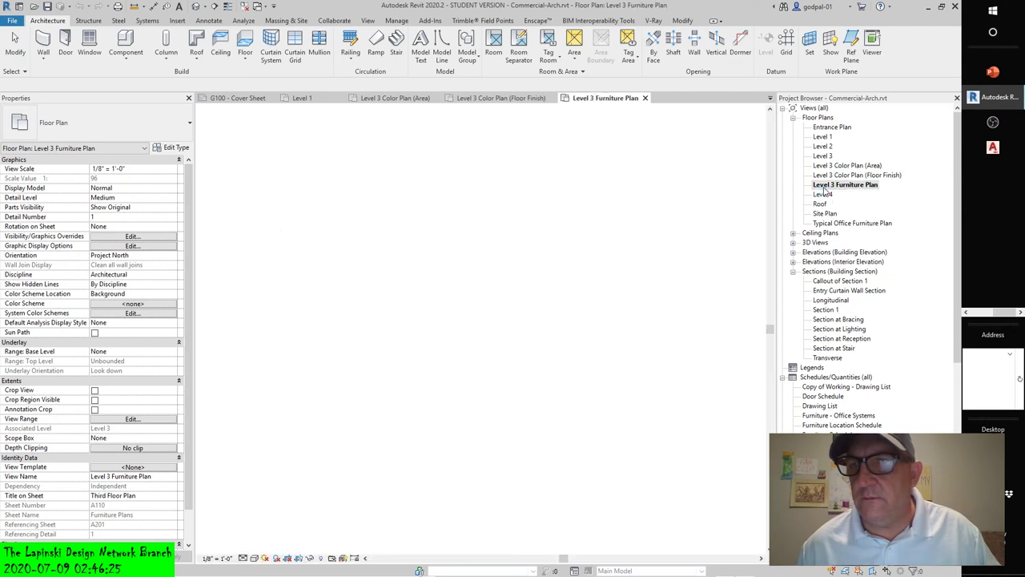
{"action": "double_click", "coordinate": [820, 226]}
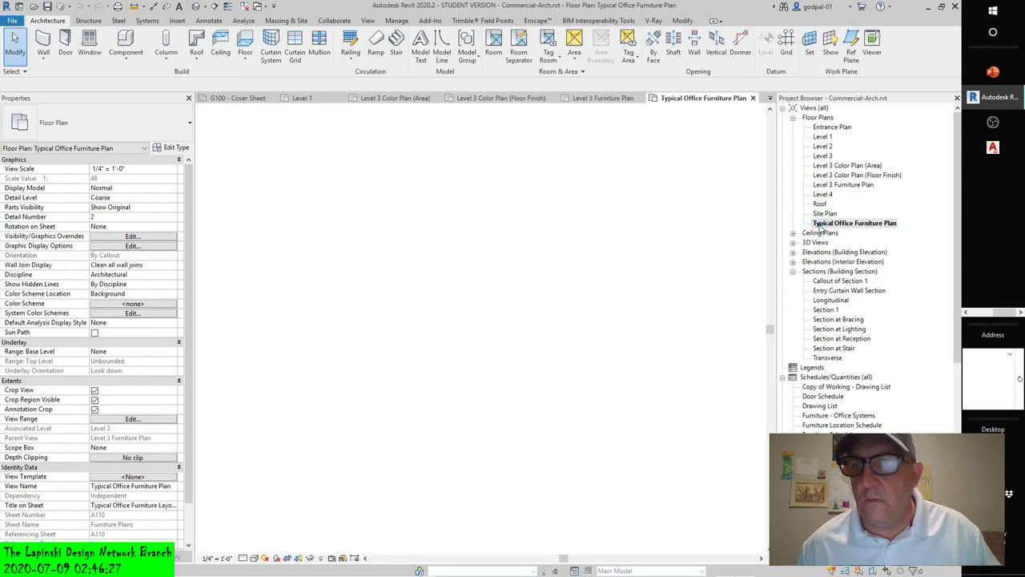
{"action": "left_click", "coordinate": [752, 98]}
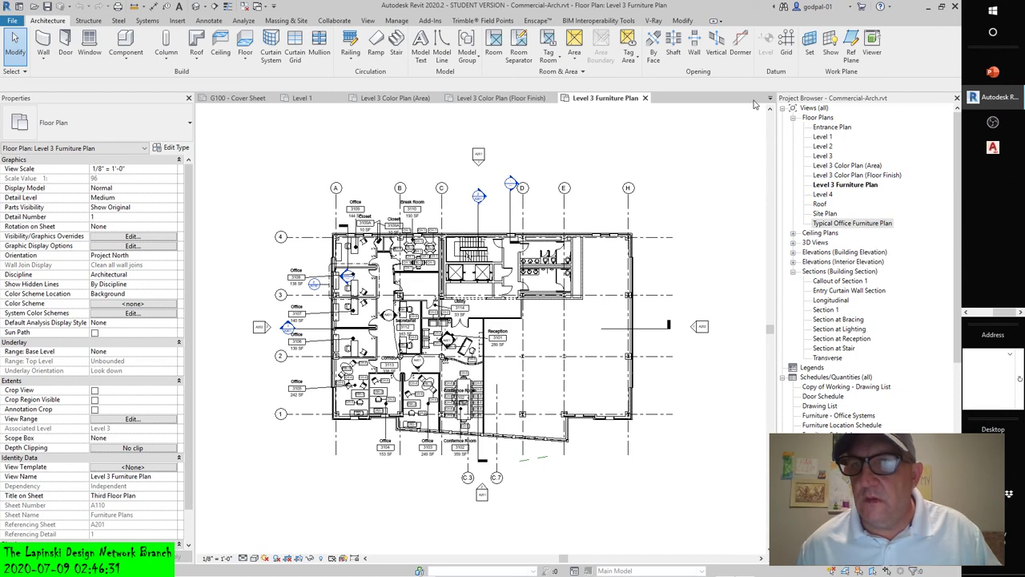
- Tile all open views side by side and zoom each to fit with ZA
{"action": "left_click", "coordinate": [368, 20]}
{"action": "left_click", "coordinate": [891, 50]}
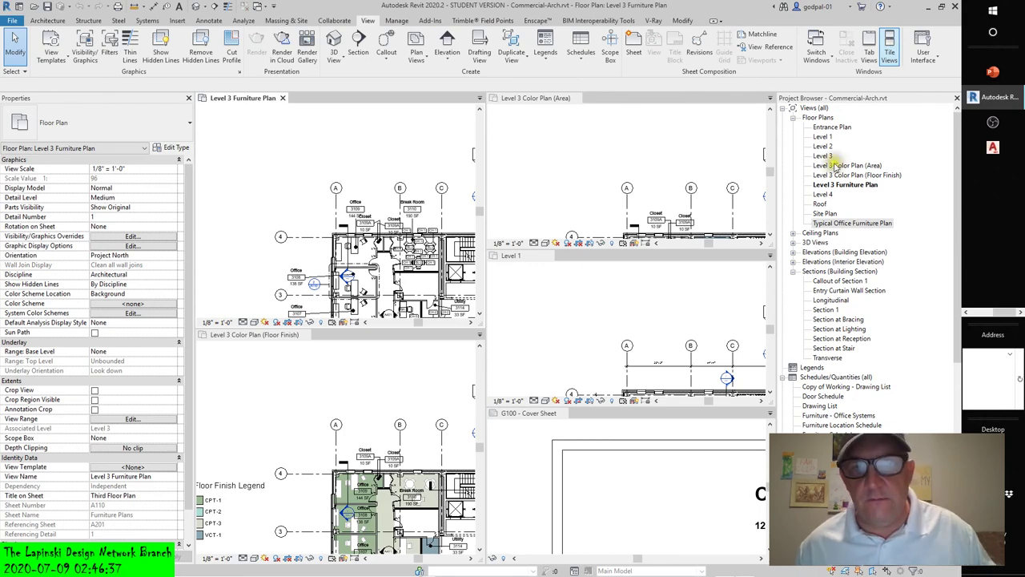
{"action": "key", "text": "z"}
{"action": "key", "text": "a"}
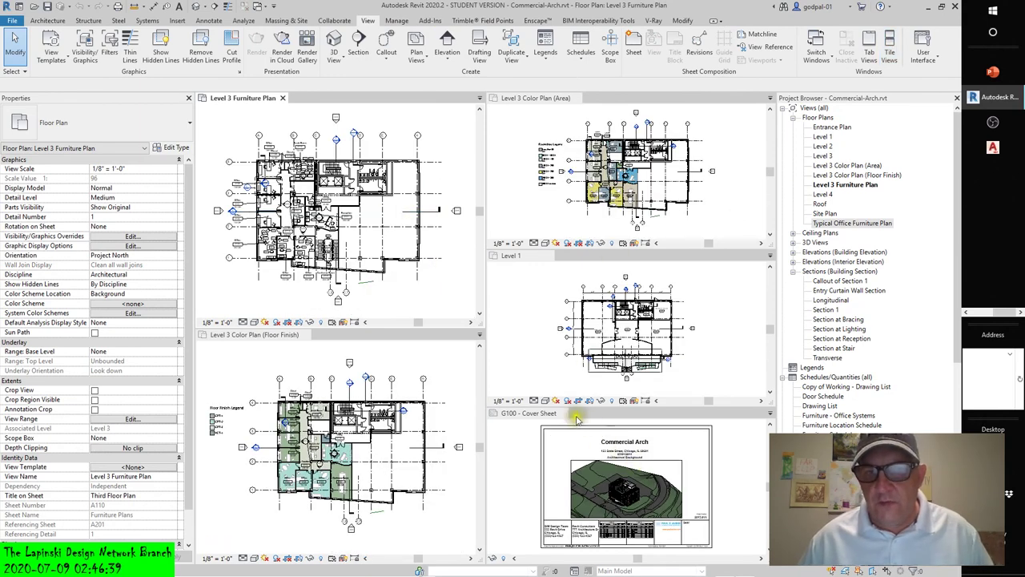
- Close the G100 Cover Sheet view, refit the four remaining tiles with ZA, and show the Annotate tools
{"action": "left_click", "coordinate": [545, 413]}
{"action": "left_click", "coordinate": [563, 414]}
{"action": "key", "text": "z"}
{"action": "key", "text": "a"}
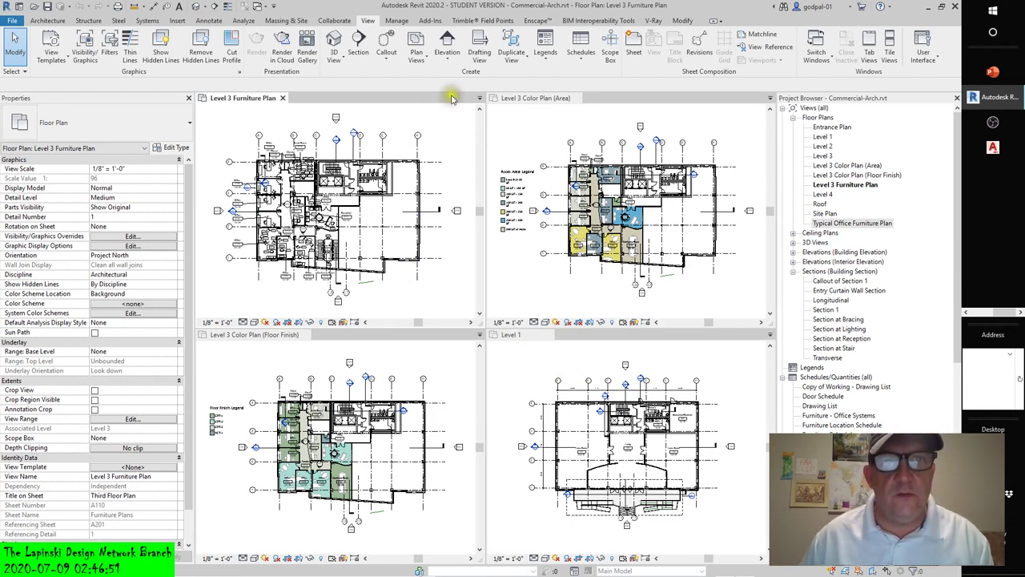
{"action": "left_click", "coordinate": [206, 22]}
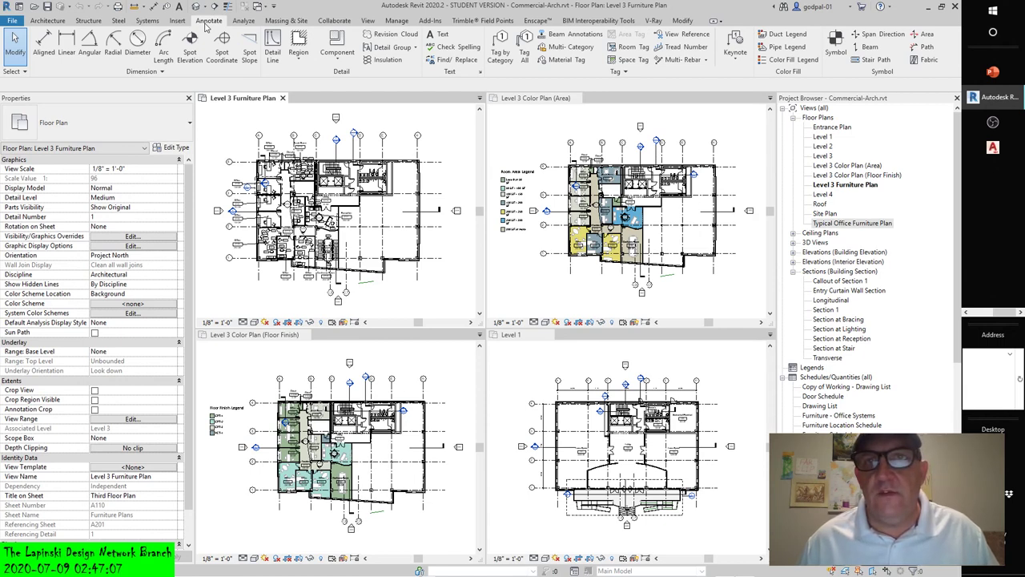
- Drop down the Keynote menu in the Annotate tab's Tag panel
{"action": "left_click", "coordinate": [731, 64]}
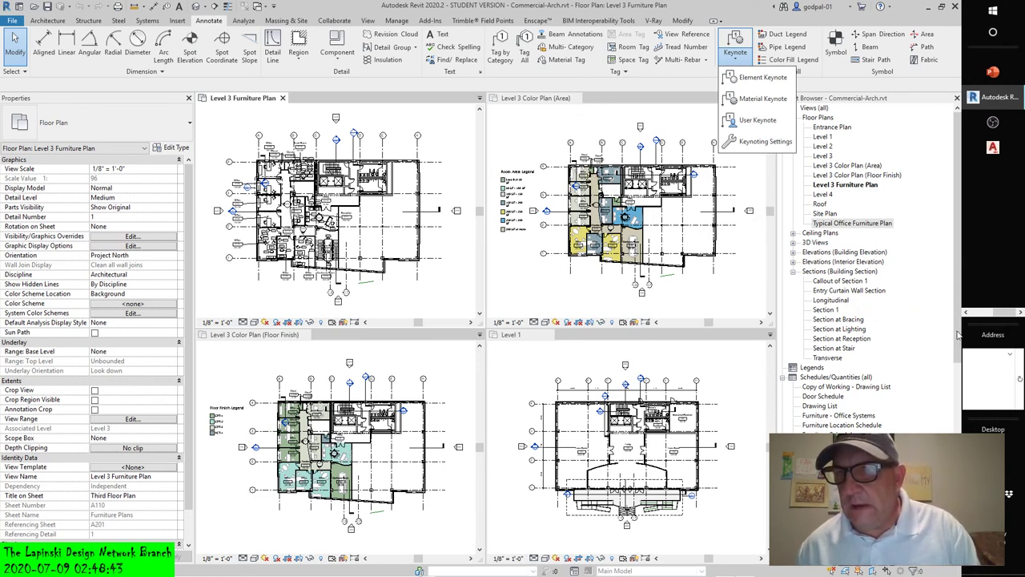
- Dismiss the keynote menu and collapse the A110 - Furniture Plans sheet and the A2–A4 sheet groups
{"action": "left_click", "coordinate": [959, 335]}
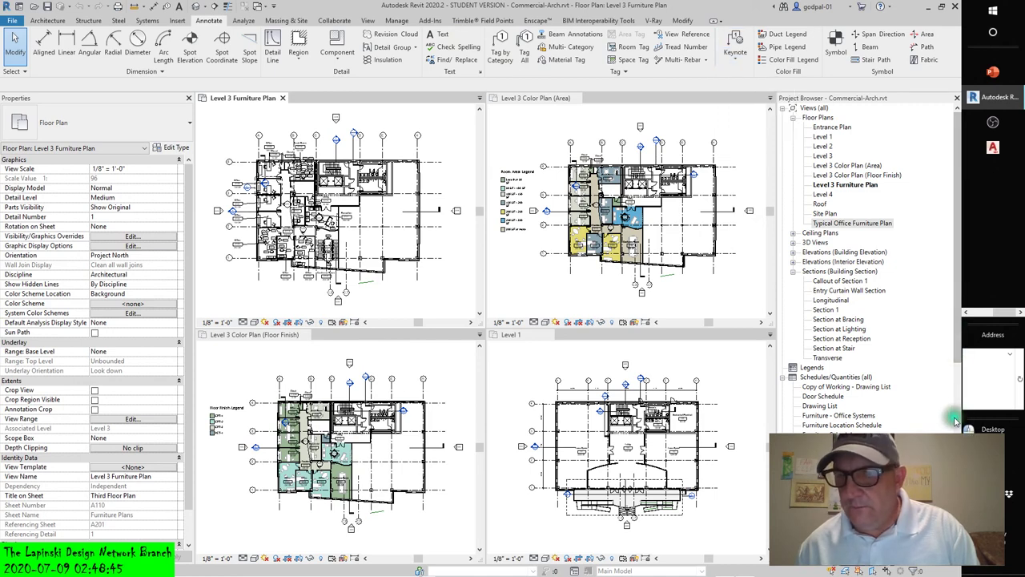
{"action": "scroll", "coordinate": [966, 370], "scroll_direction": "down", "scroll_amount": 15}
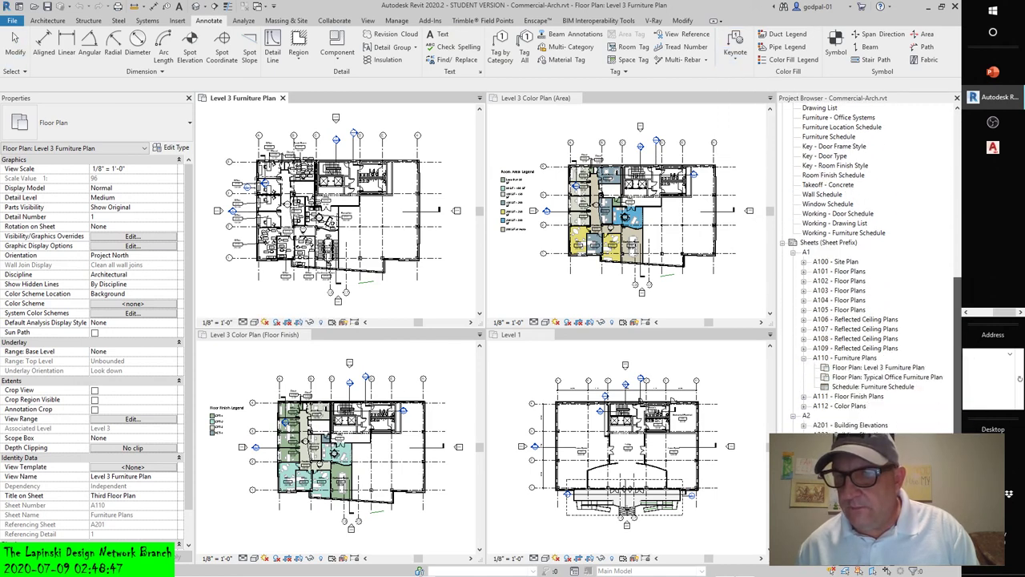
{"action": "left_click", "coordinate": [886, 328]}
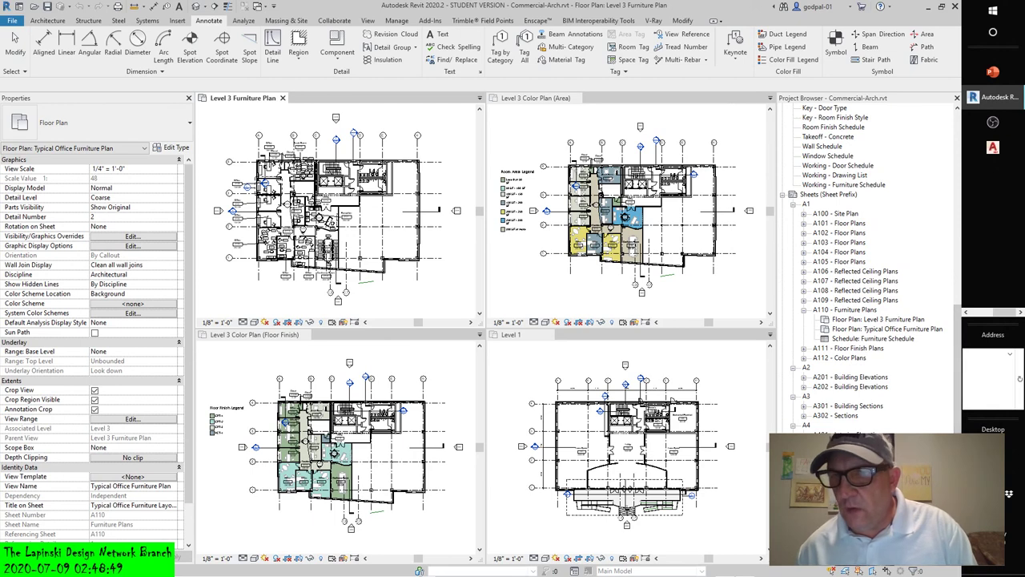
{"action": "left_click", "coordinate": [804, 310]}
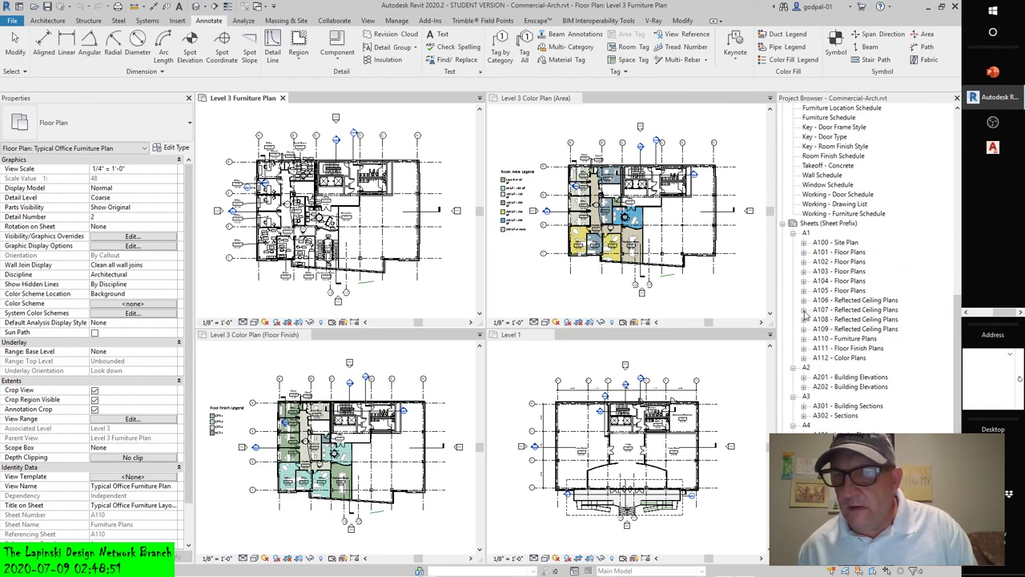
{"action": "left_click", "coordinate": [793, 367]}
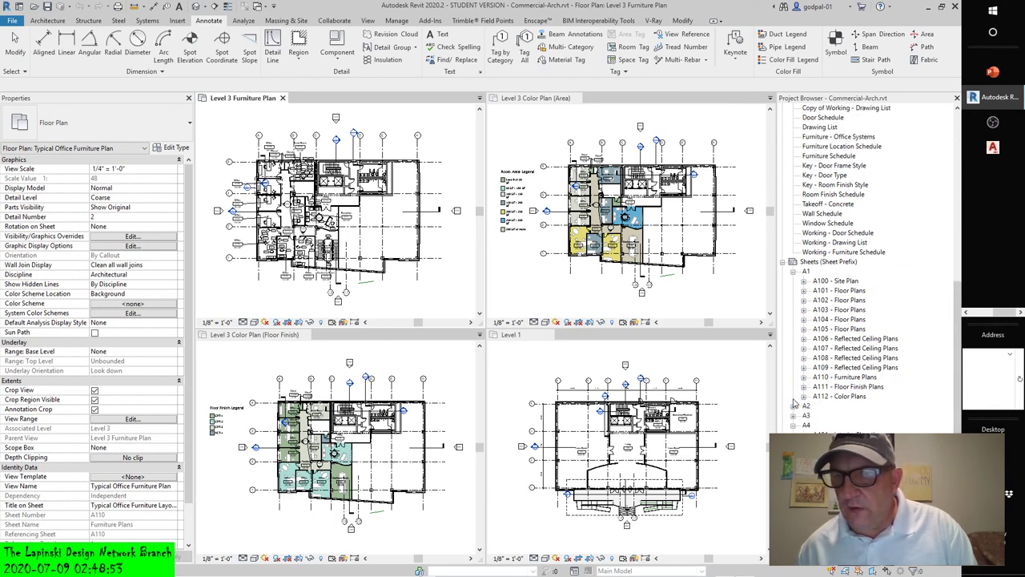
{"action": "left_click", "coordinate": [793, 396]}
{"action": "left_click", "coordinate": [793, 425]}
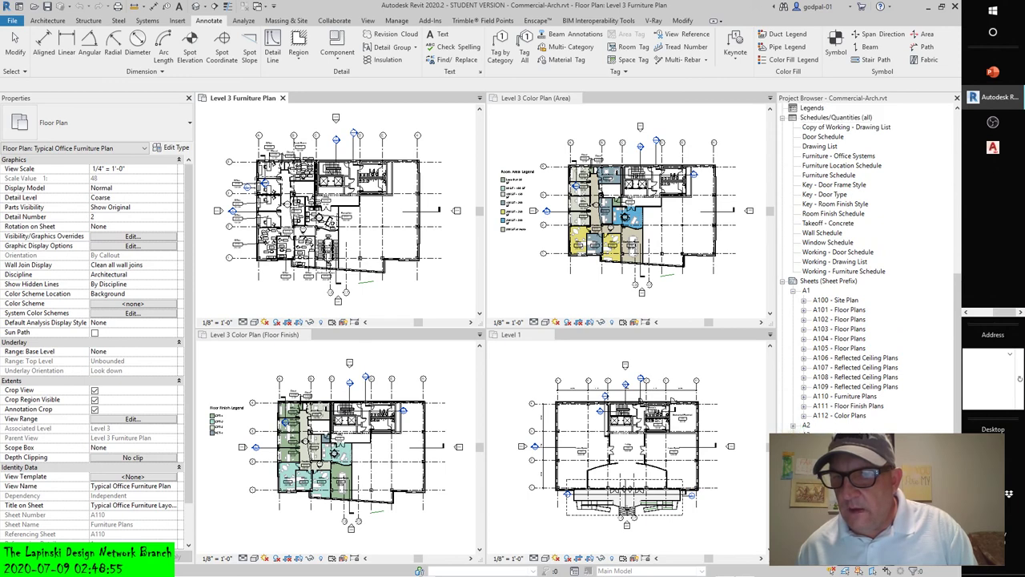
- Collapse the remaining sheet groups, A1, Schedules, Floor Plans and Sections, then expand G100 - Cover Sheet
{"action": "left_click", "coordinate": [793, 455]}
{"action": "left_click", "coordinate": [793, 492]}
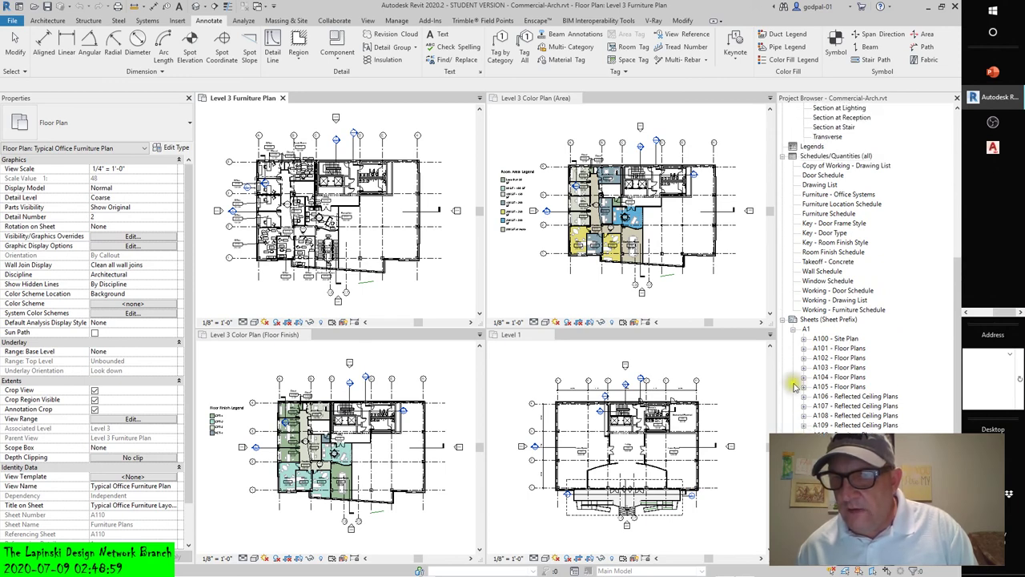
{"action": "left_click", "coordinate": [783, 320]}
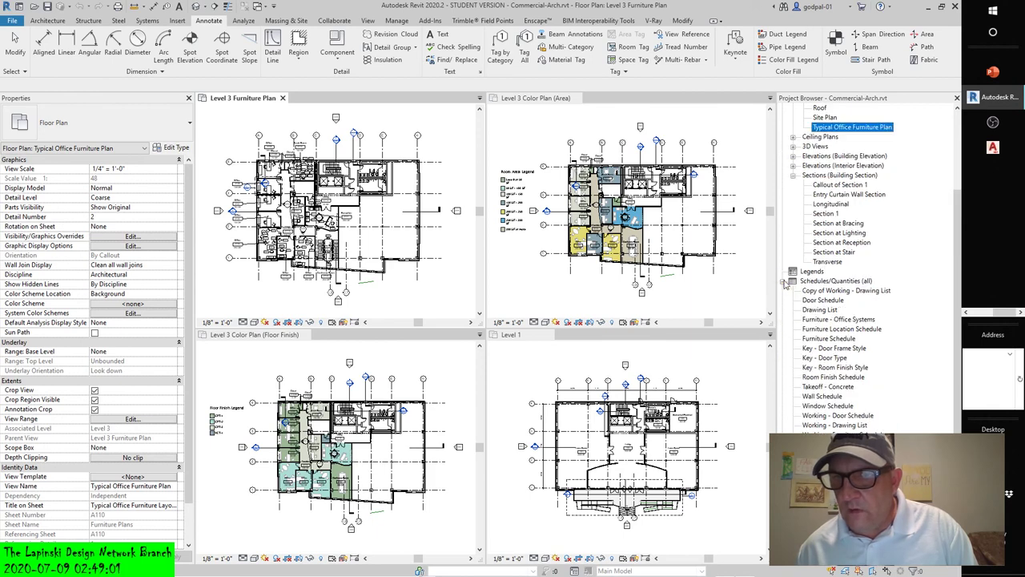
{"action": "left_click", "coordinate": [782, 281]}
{"action": "left_click", "coordinate": [792, 117]}
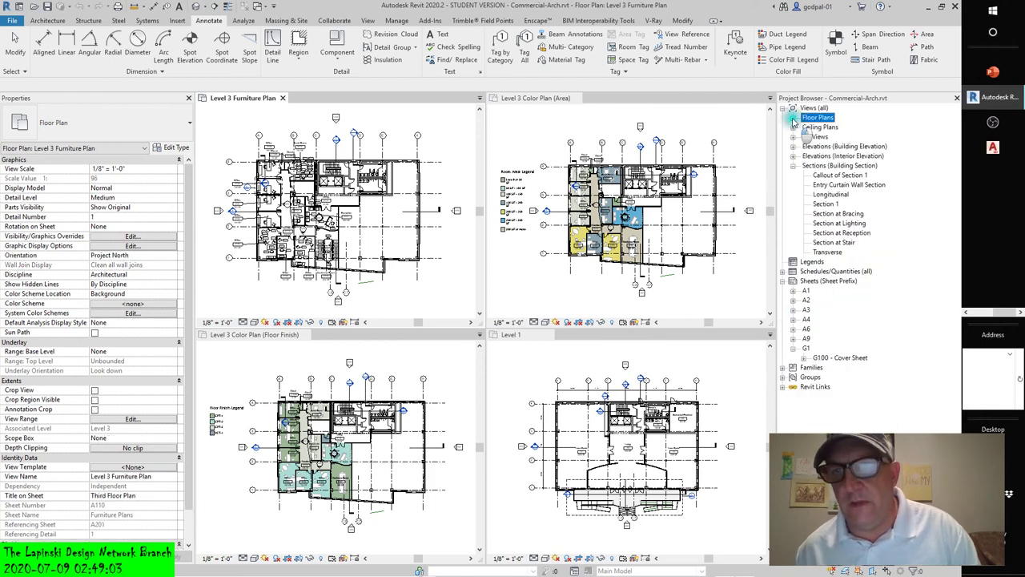
{"action": "left_click", "coordinate": [793, 167]}
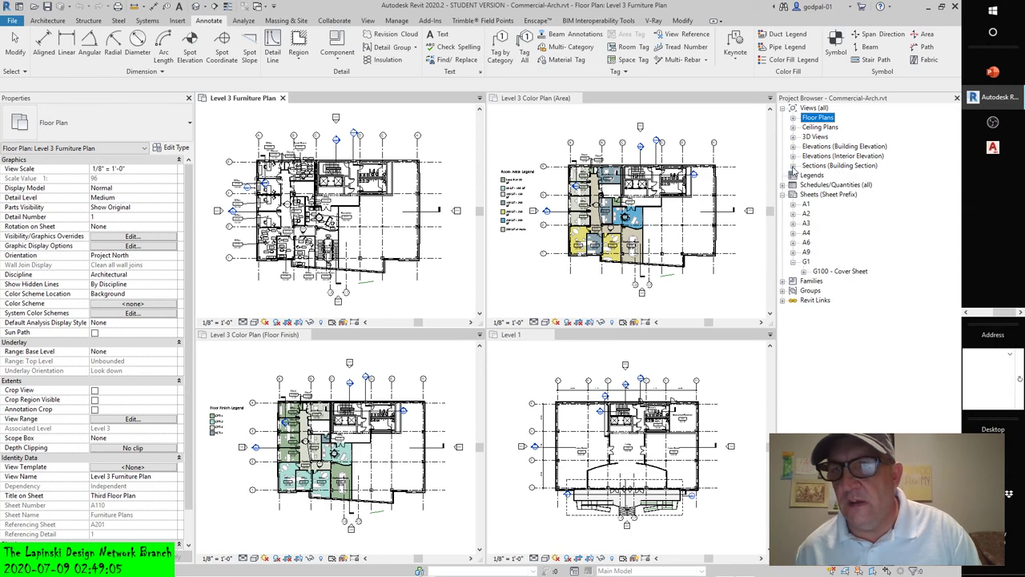
{"action": "left_click", "coordinate": [804, 269]}
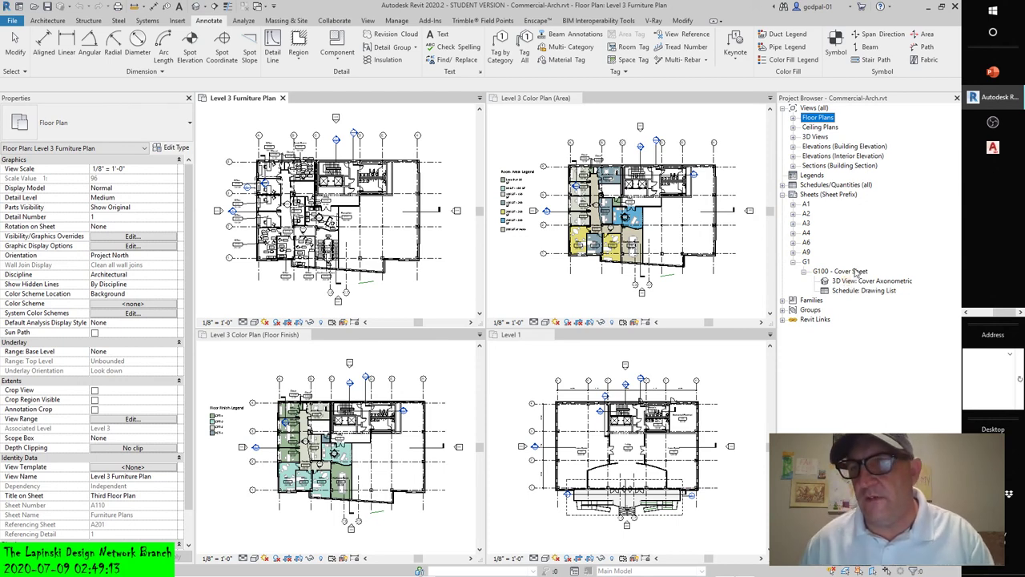
- Reopen G100 - Cover Sheet as a single tabbed view and zoom it to fit with ZF
{"action": "double_click", "coordinate": [853, 271]}
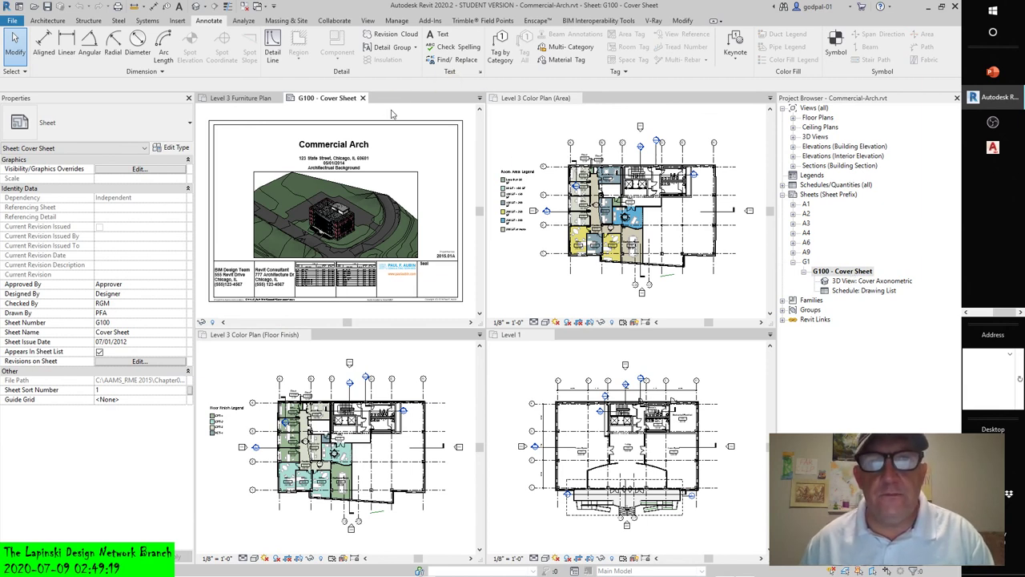
{"action": "left_click", "coordinate": [367, 20]}
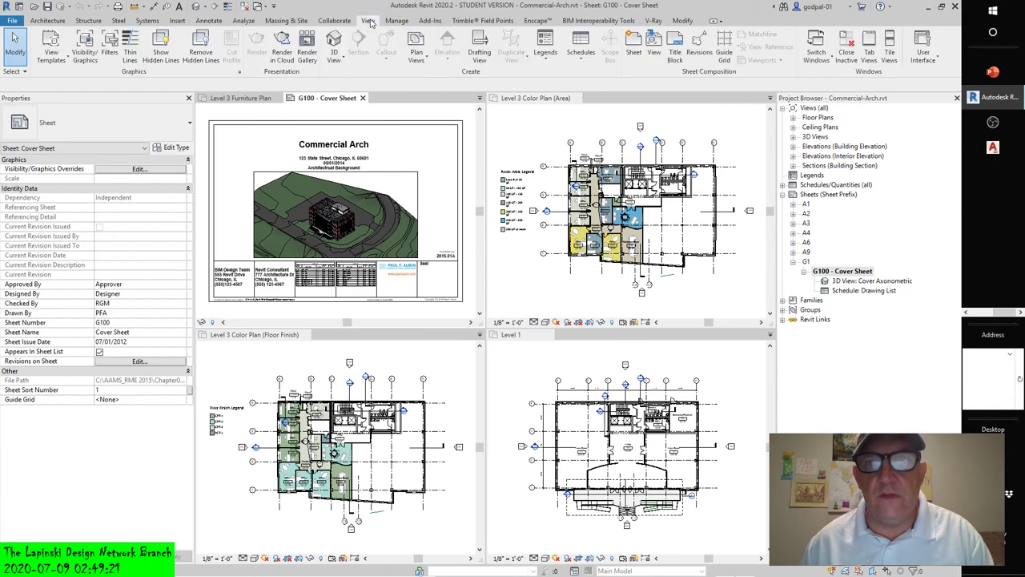
{"action": "left_click", "coordinate": [869, 49]}
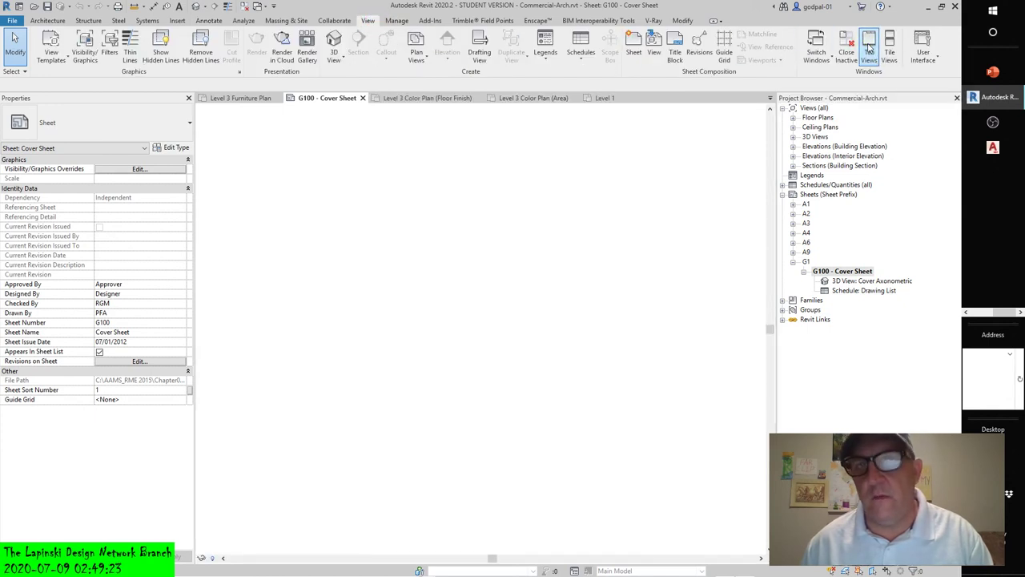
{"action": "key", "text": "z"}
{"action": "key", "text": "f"}
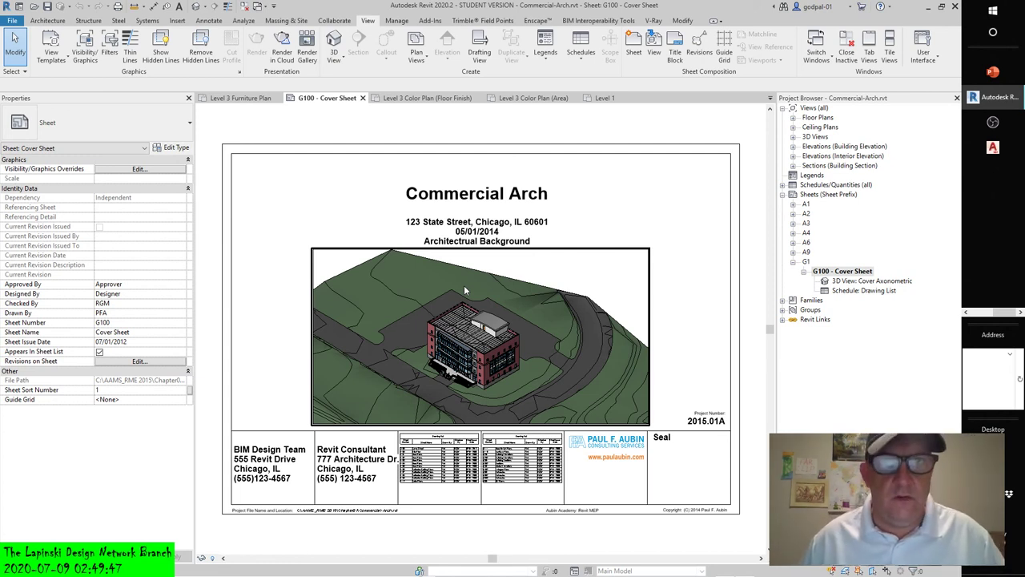
- Deselect the cover sheet's axonometric viewport and switch to the Annotate tools
{"action": "left_click", "coordinate": [446, 273]}
{"action": "left_click", "coordinate": [542, 167]}
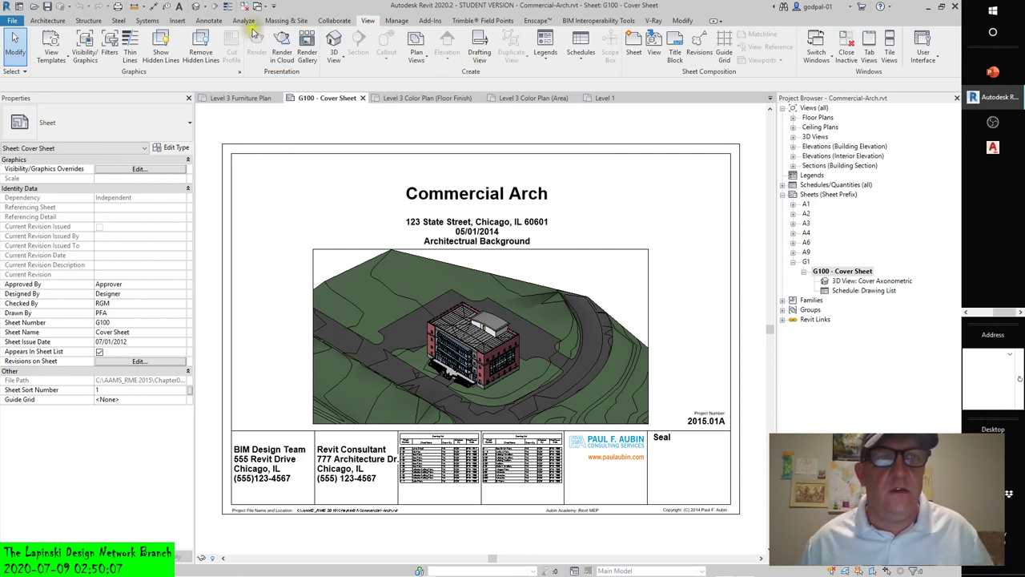
{"action": "left_click", "coordinate": [203, 22]}
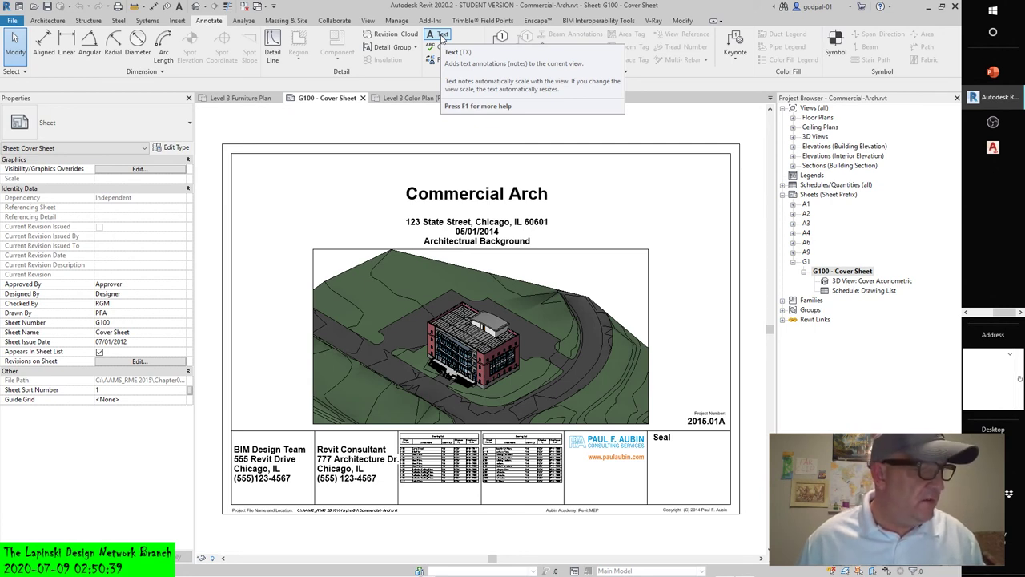
- Start a Text note on the cover sheet using a two-segment leader
{"action": "left_click", "coordinate": [443, 36]}
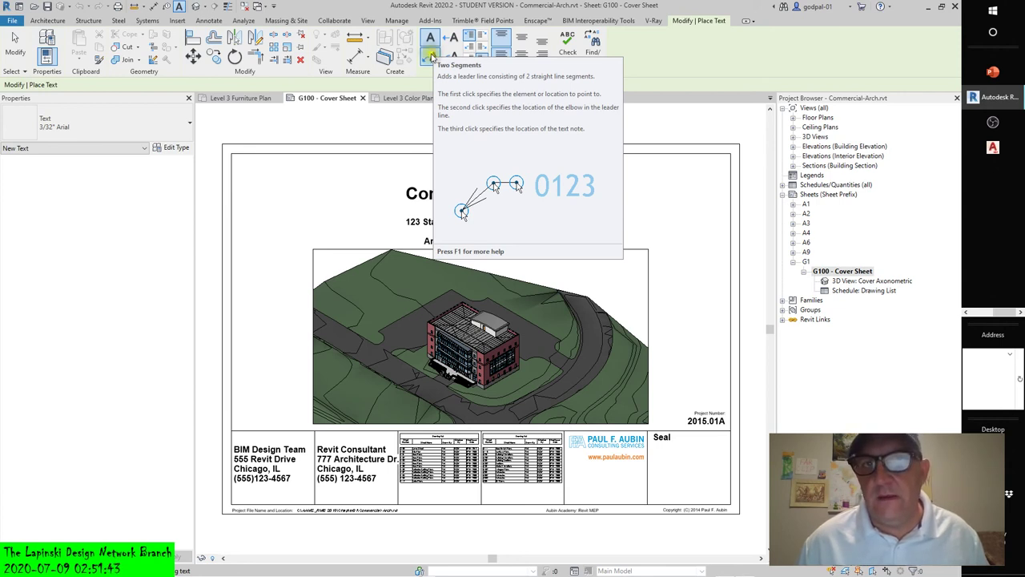
{"action": "left_click", "coordinate": [432, 57]}
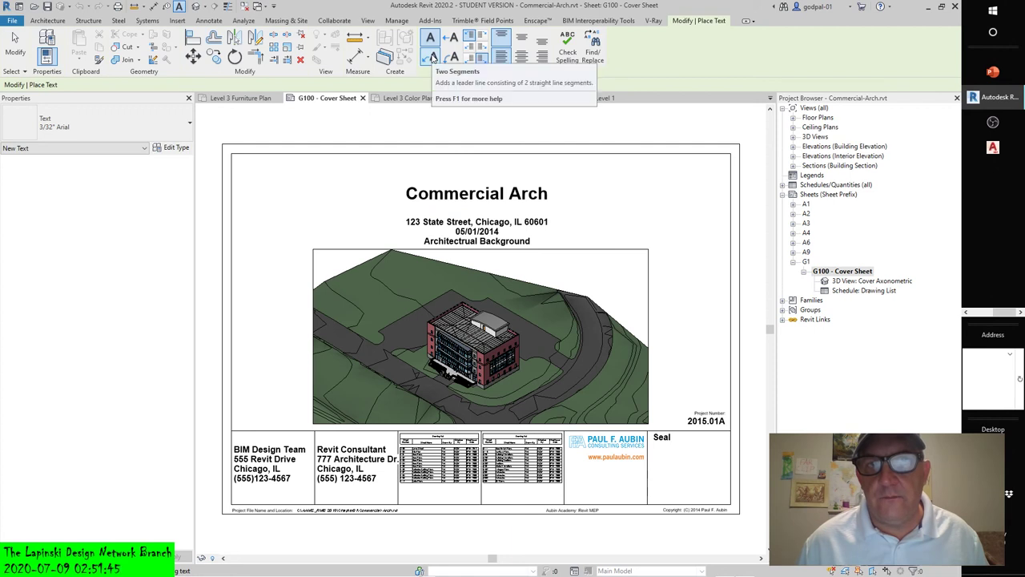
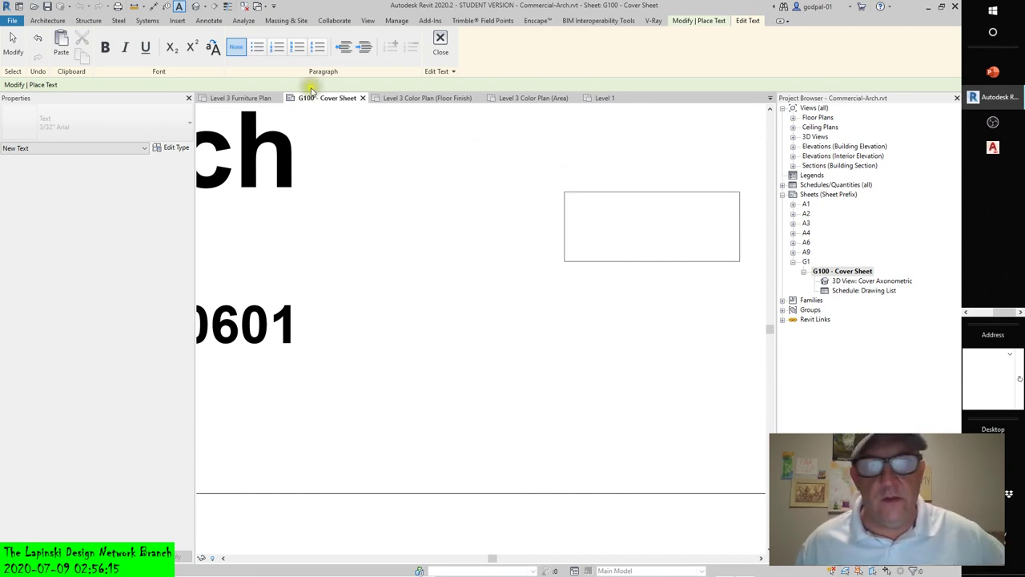
- Place a text note reading 'SLNLAFNLMS MS MDS M,F' near the top of the G100 Cover Sheet
{"action": "left_click", "coordinate": [14, 44]}
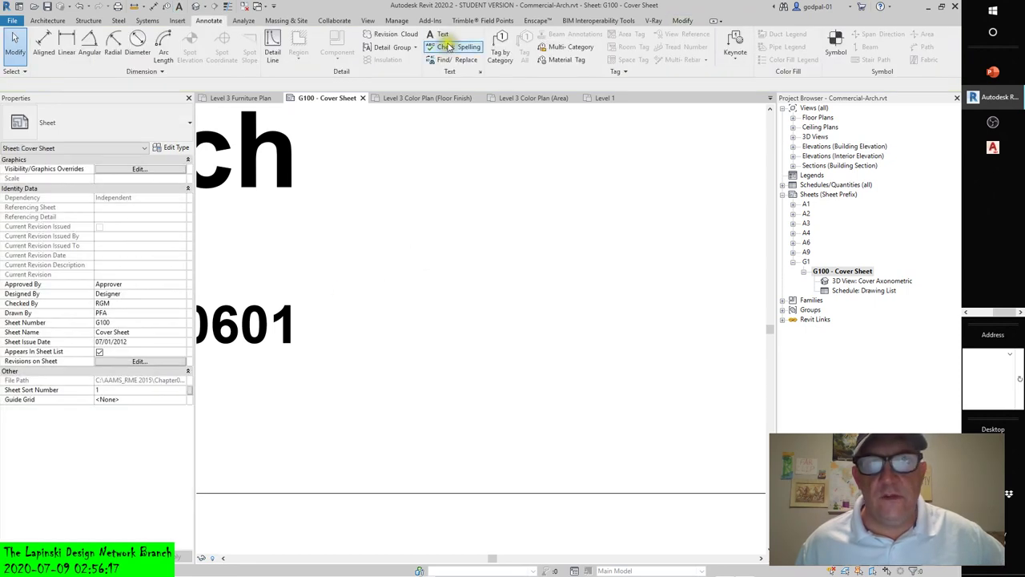
{"action": "left_click", "coordinate": [440, 33]}
{"action": "left_click", "coordinate": [452, 158]}
{"action": "type", "text": "SL"}
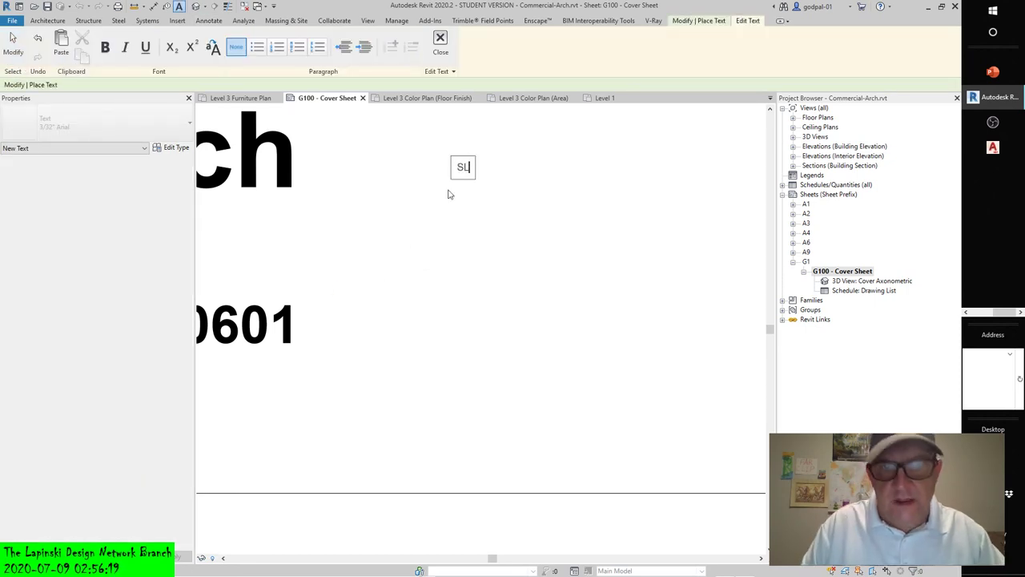
{"action": "type", "text": "NLAFNLMS MS MDS M,F"}
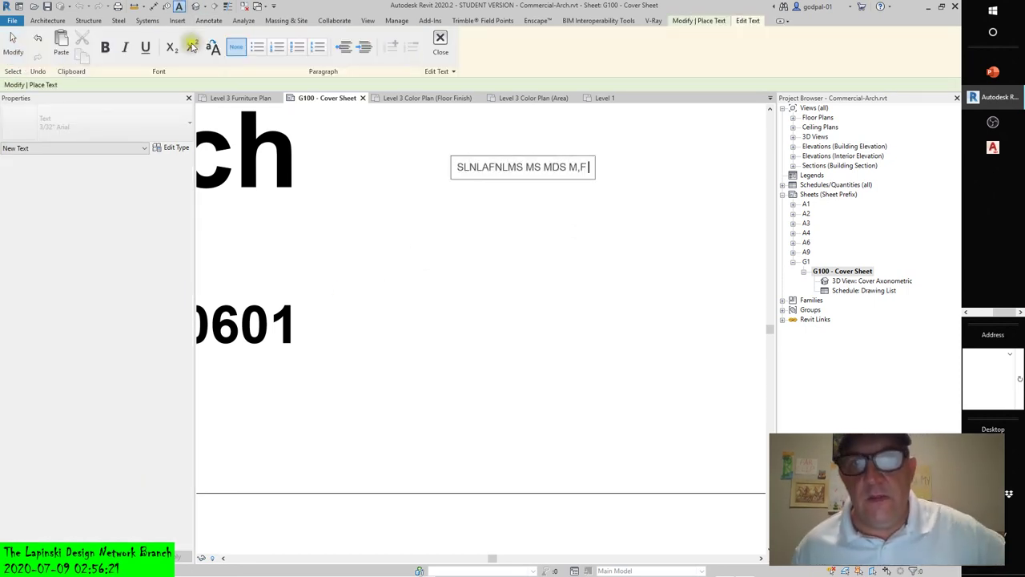
{"action": "left_click", "coordinate": [539, 309]}
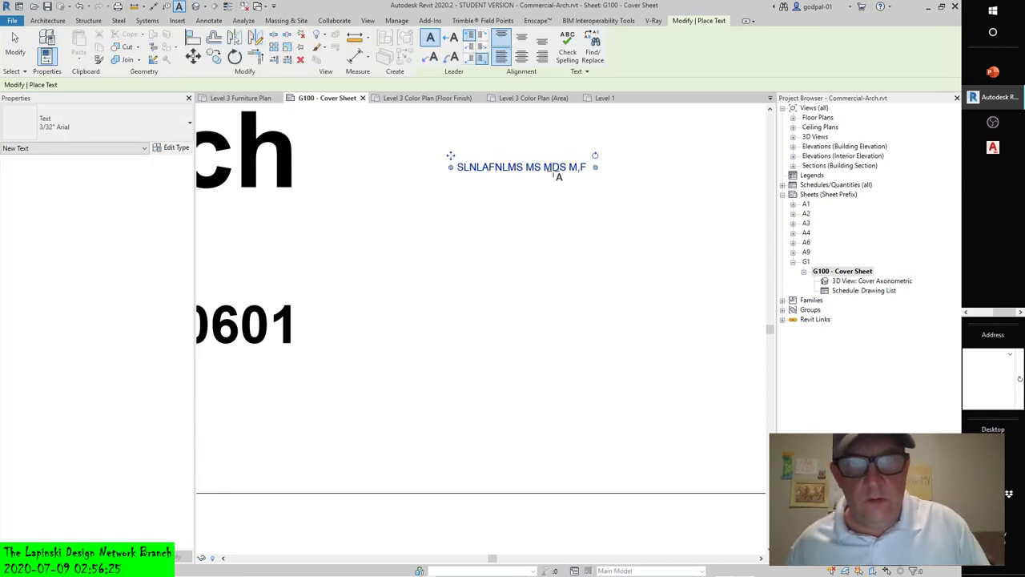
- Select the new note and drag its right width grip to narrow it
{"action": "key", "text": "Escape"}
{"action": "left_click", "coordinate": [571, 168]}
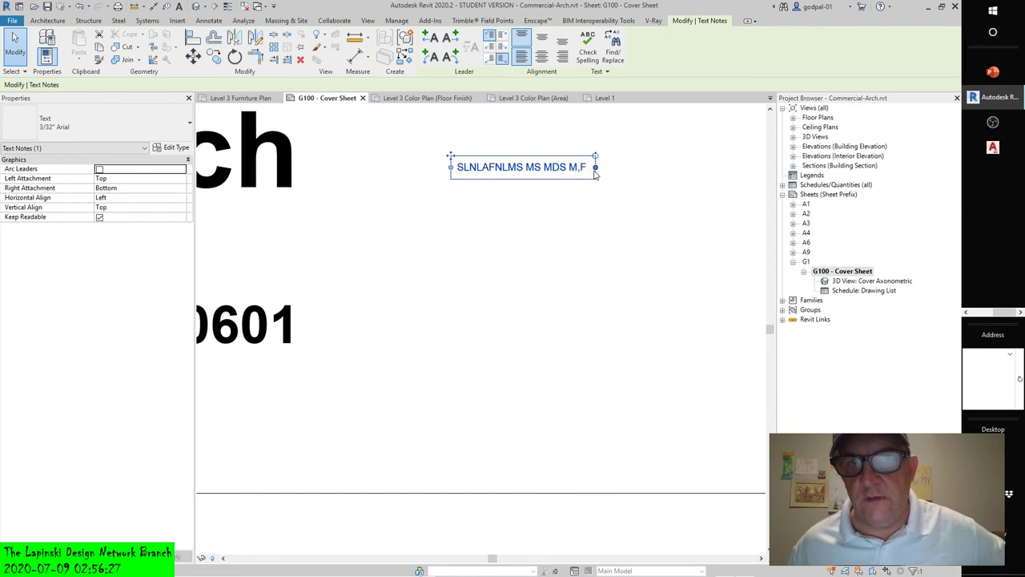
{"action": "left_click_drag", "start_coordinate": [596, 168], "coordinate": [684, 314]}
- Edit the note, then try resizing its width and moving it lower on the sheet
{"action": "double_click", "coordinate": [556, 218]}
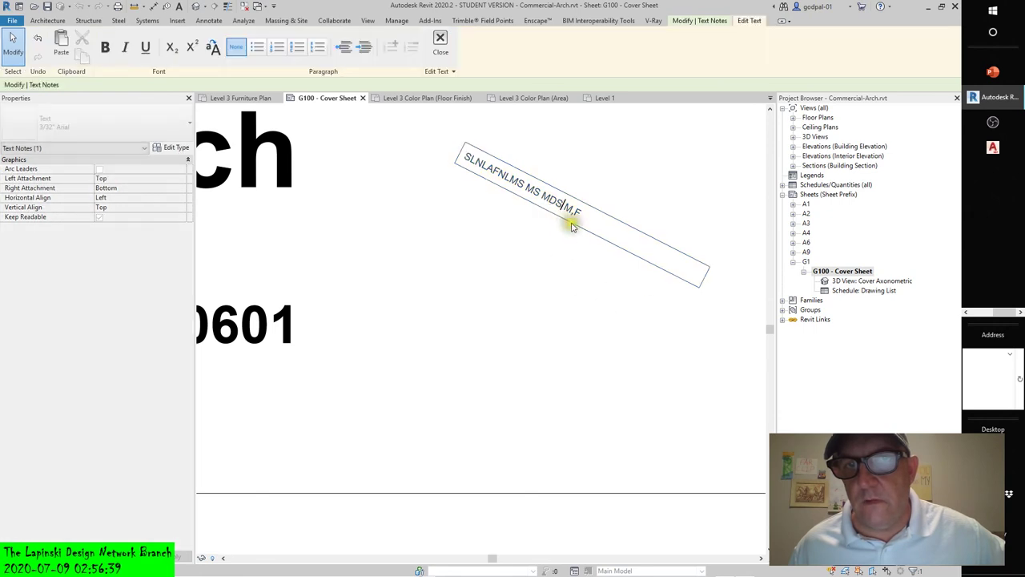
{"action": "left_click", "coordinate": [633, 230]}
{"action": "left_click", "coordinate": [667, 216]}
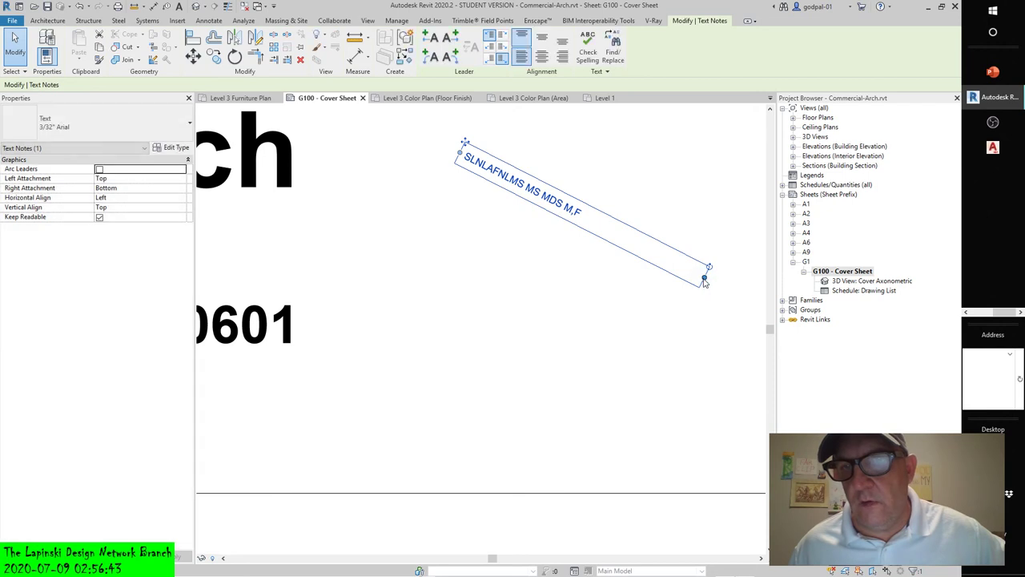
{"action": "left_click_drag", "start_coordinate": [703, 279], "coordinate": [626, 245]}
{"action": "left_click_drag", "start_coordinate": [568, 209], "coordinate": [571, 206]}
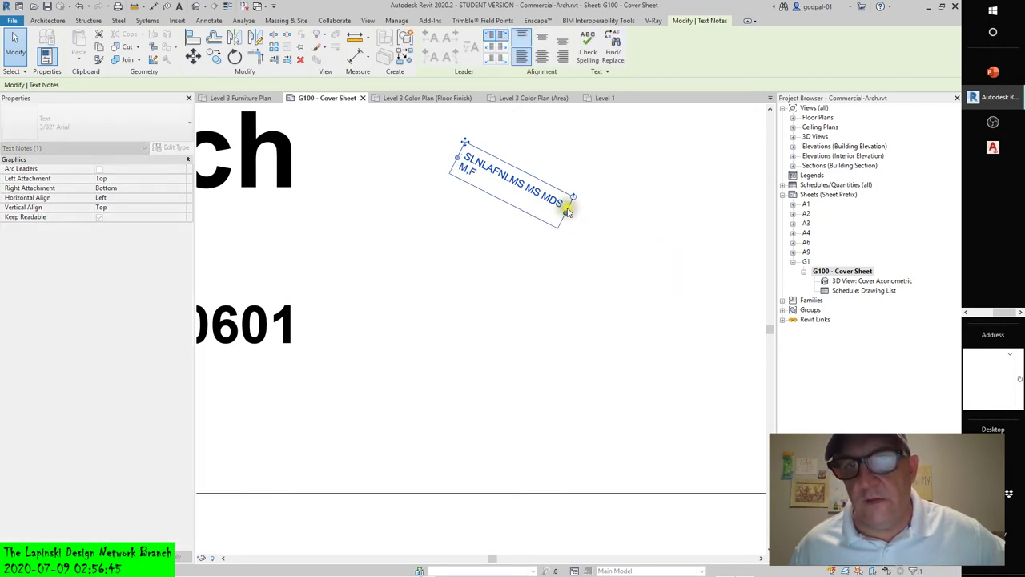
{"action": "left_click_drag", "start_coordinate": [464, 142], "coordinate": [465, 238]}
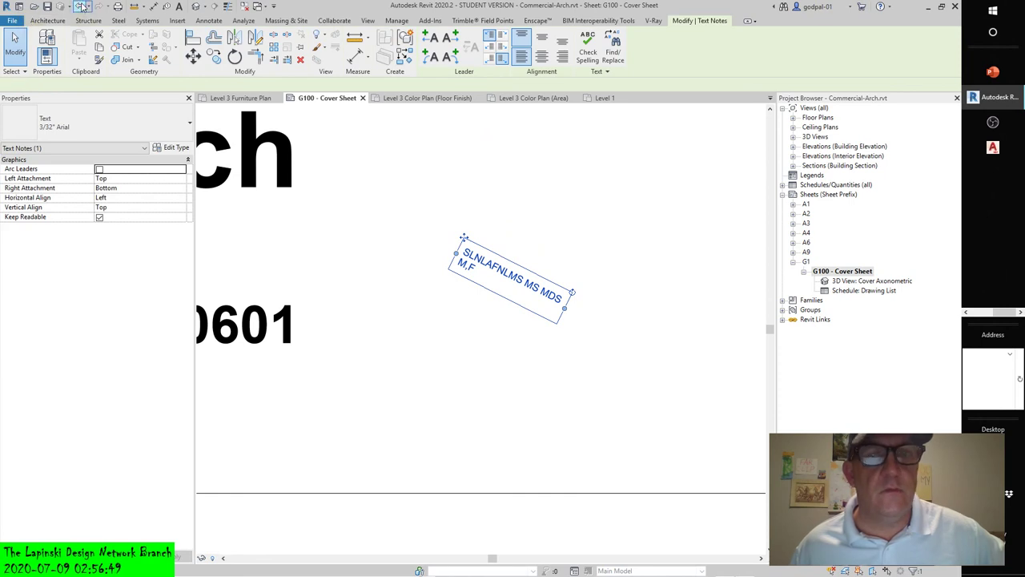
- Undo the experimental changes, leaving the note upright and wrapped onto three lines
{"action": "left_click", "coordinate": [82, 7]}
{"action": "left_click", "coordinate": [82, 6]}
{"action": "left_click", "coordinate": [83, 6]}
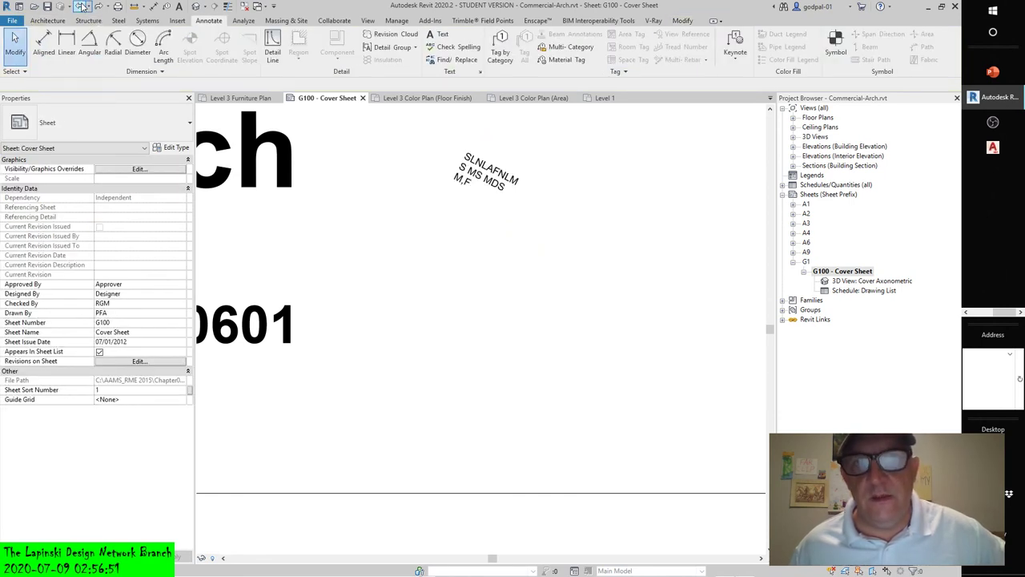
{"action": "left_click", "coordinate": [83, 7]}
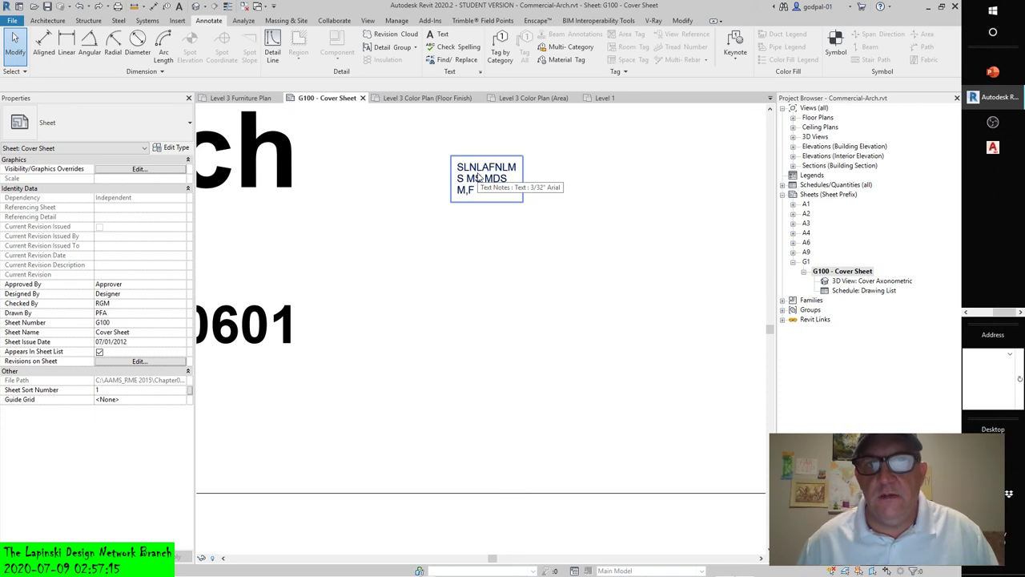
{"action": "left_click", "coordinate": [479, 177]}
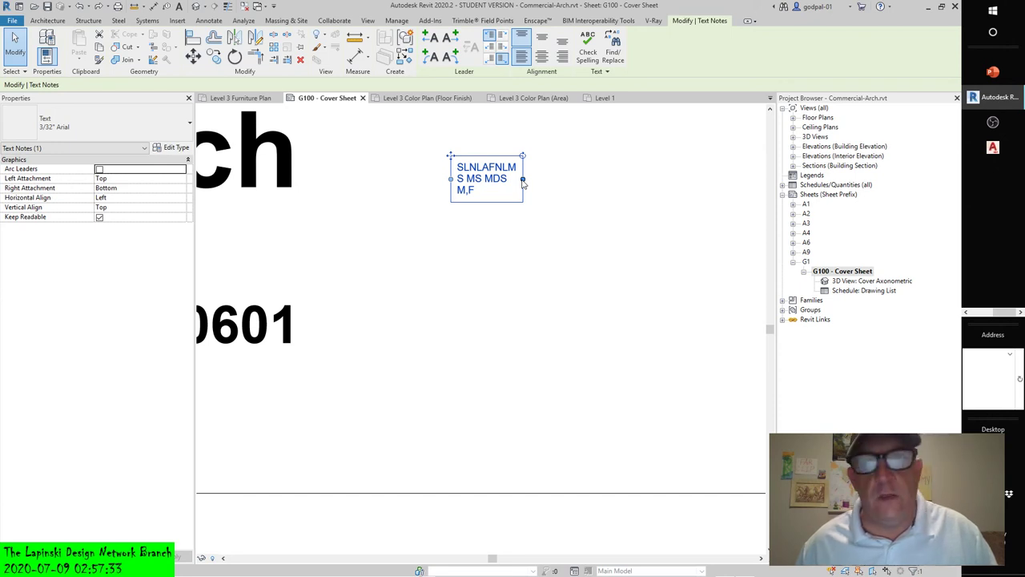
{"action": "left_click", "coordinate": [539, 204]}
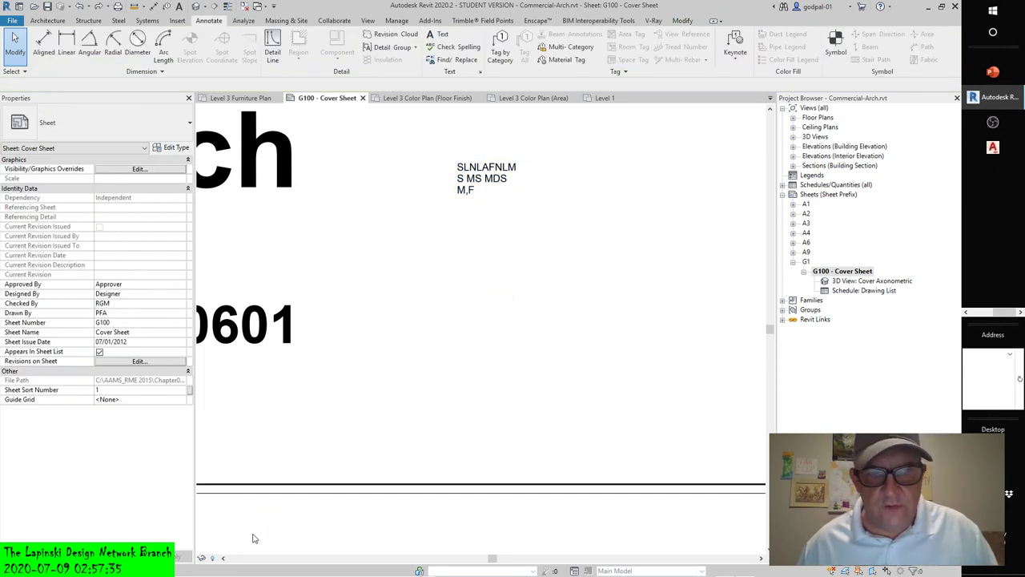
- Zoom to fit the cover sheet and delete the sample note beside the title
{"action": "scroll", "coordinate": [440, 375], "scroll_direction": "down", "scroll_amount": 5}
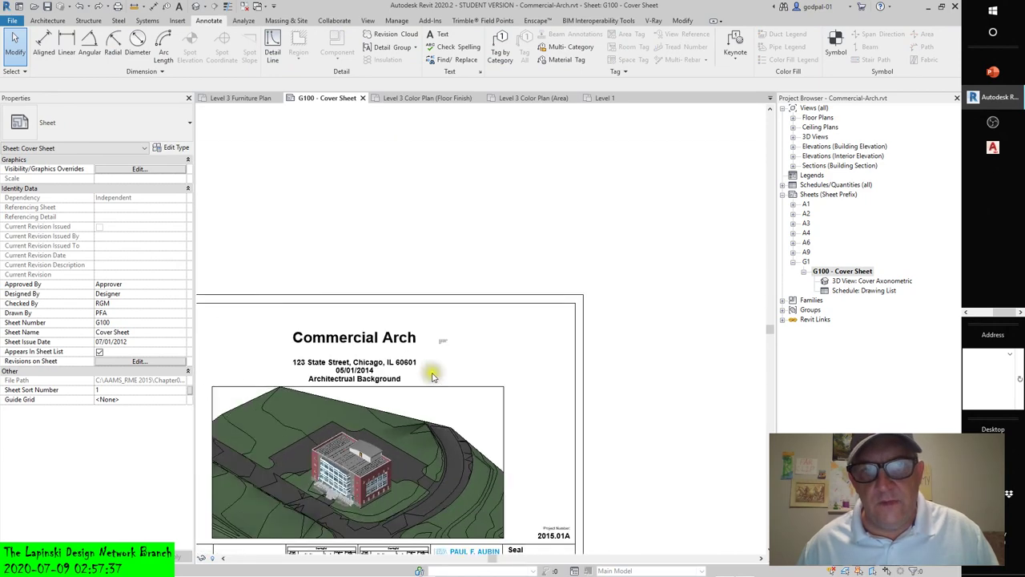
{"action": "middle_click_drag", "start_coordinate": [432, 376], "coordinate": [522, 311]}
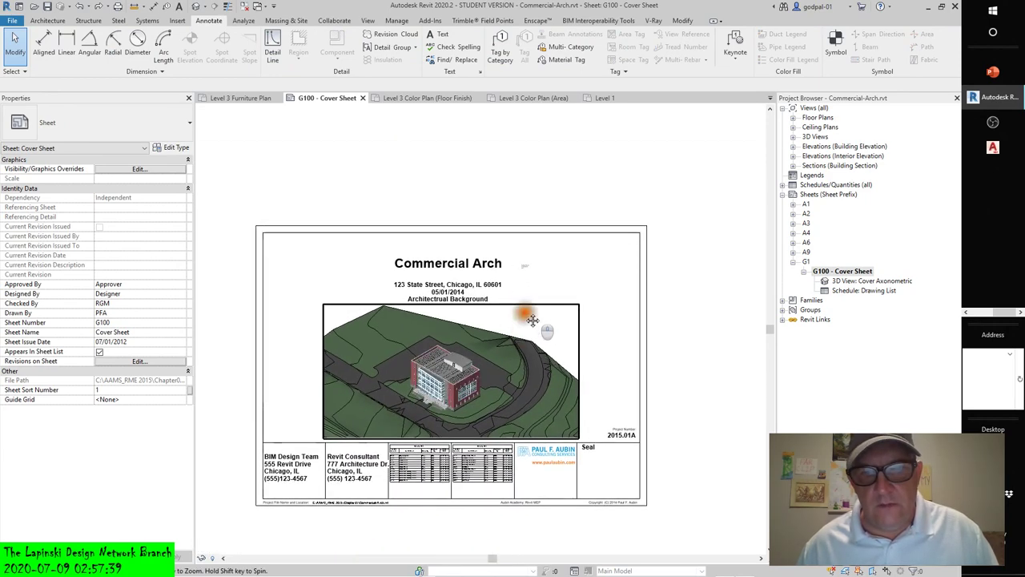
{"action": "key", "text": "z"}
{"action": "key", "text": "f"}
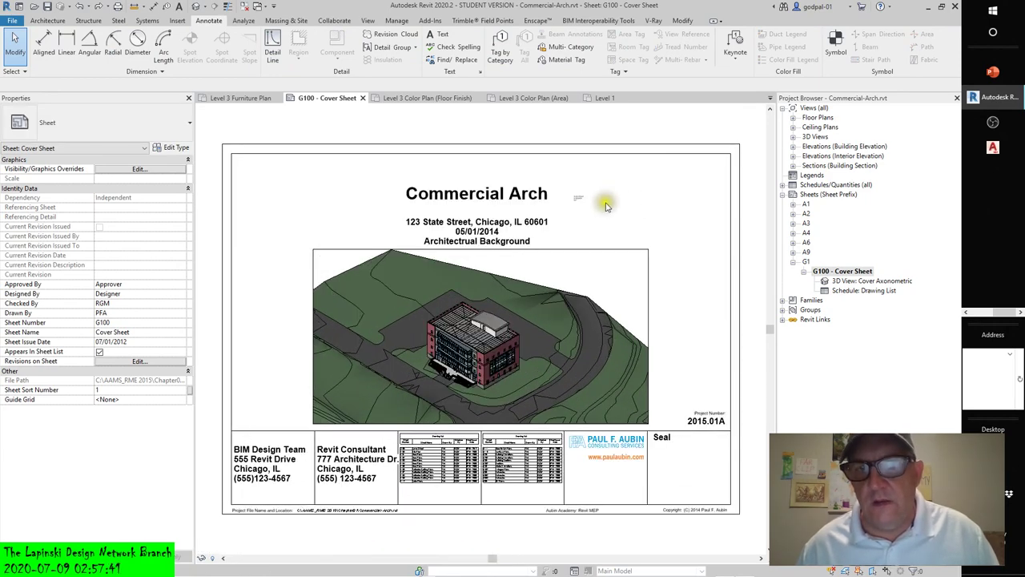
{"action": "left_click", "coordinate": [579, 196]}
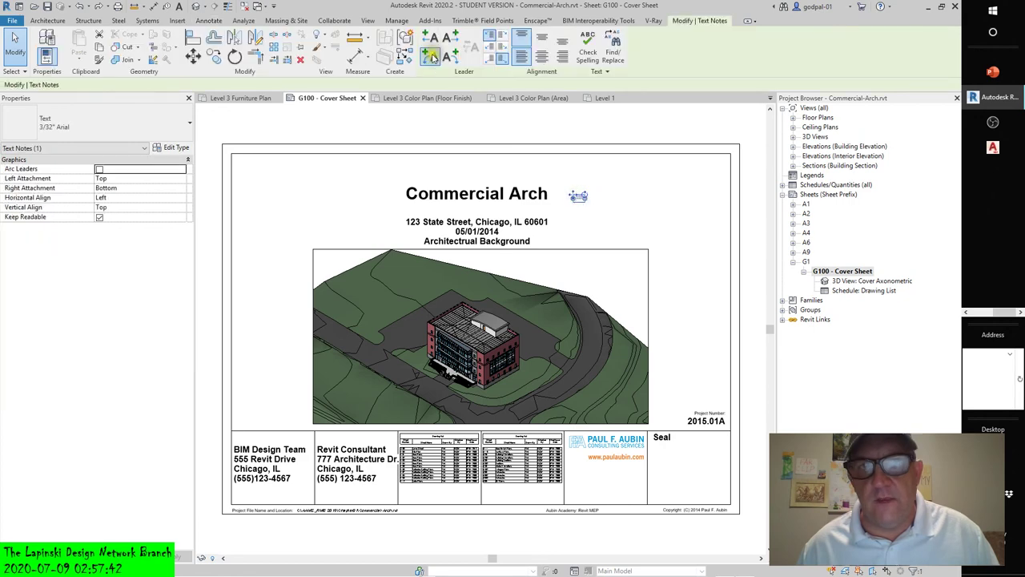
{"action": "left_click", "coordinate": [300, 59]}
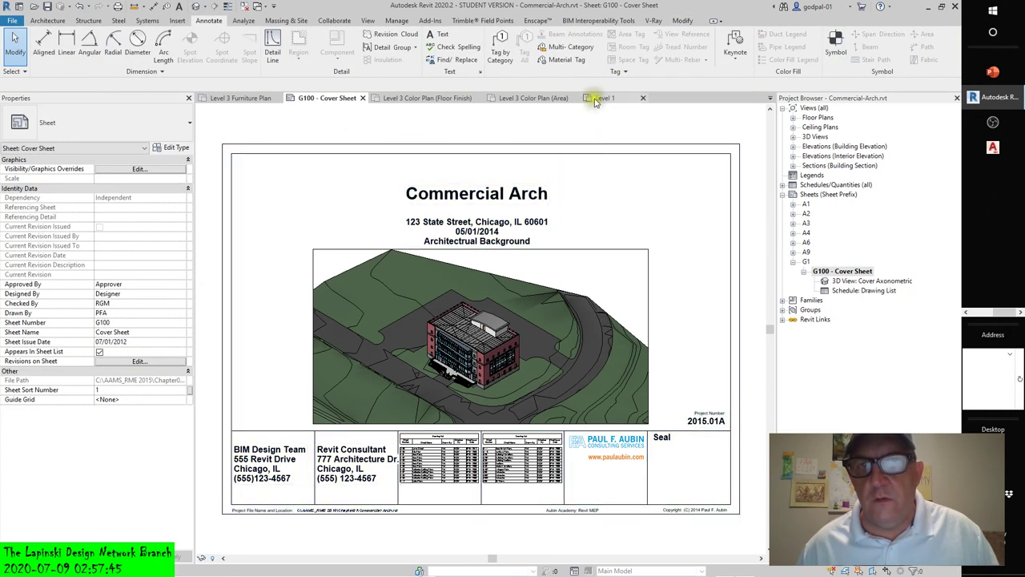
- Switch to the Level 1 floor plan and zoom in on Lease Space 102
{"action": "left_click", "coordinate": [595, 96]}
{"action": "scroll", "coordinate": [364, 223], "scroll_direction": "up", "scroll_amount": 5}
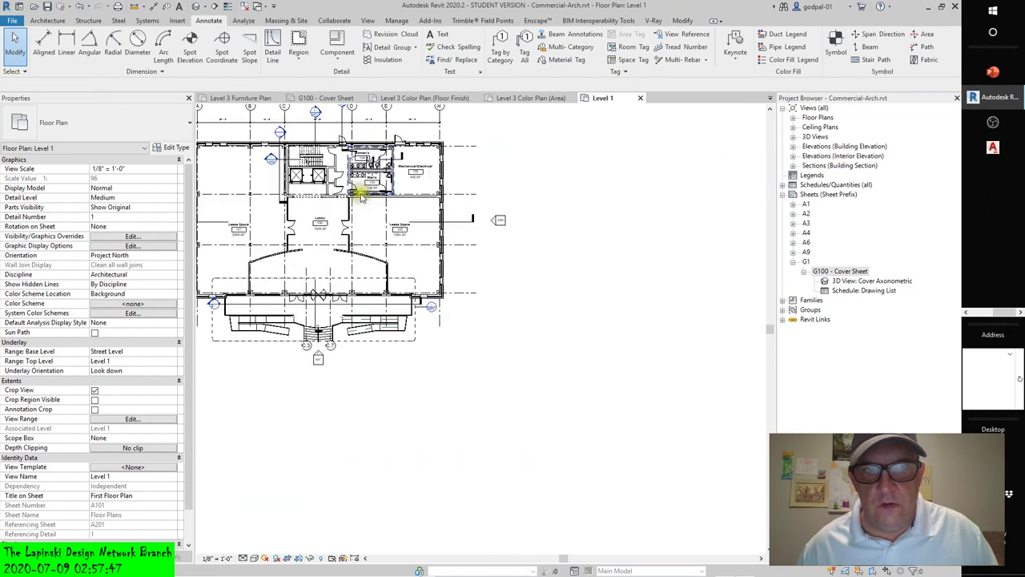
{"action": "middle_click_drag", "start_coordinate": [355, 268], "coordinate": [488, 328]}
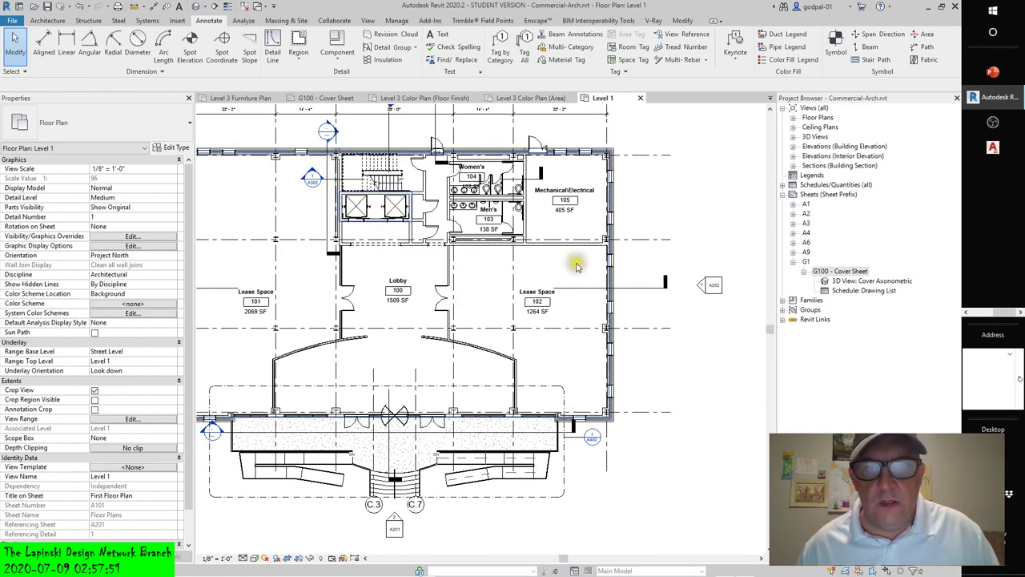
{"action": "scroll", "coordinate": [573, 269], "scroll_direction": "up", "scroll_amount": 4}
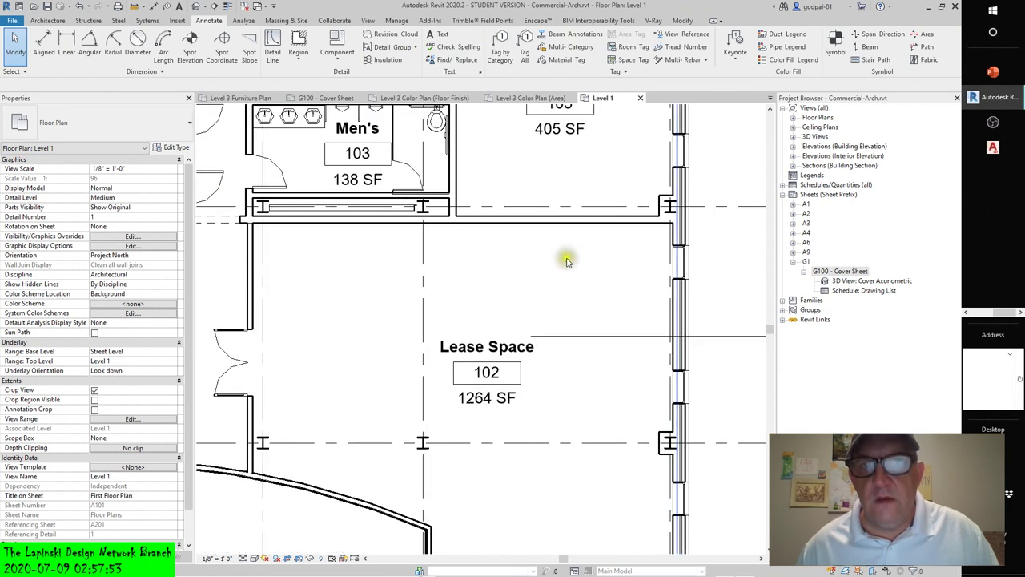
- Add a 'TEXT NOTE 1' text note on the wall above Lease Space 102 and select it
{"action": "left_click", "coordinate": [441, 34]}
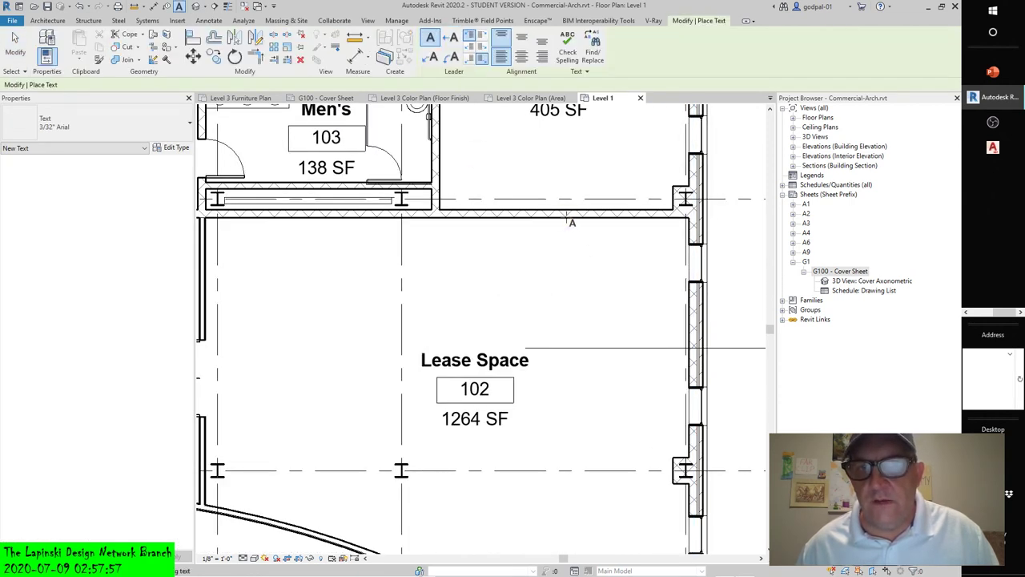
{"action": "left_click", "coordinate": [567, 218]}
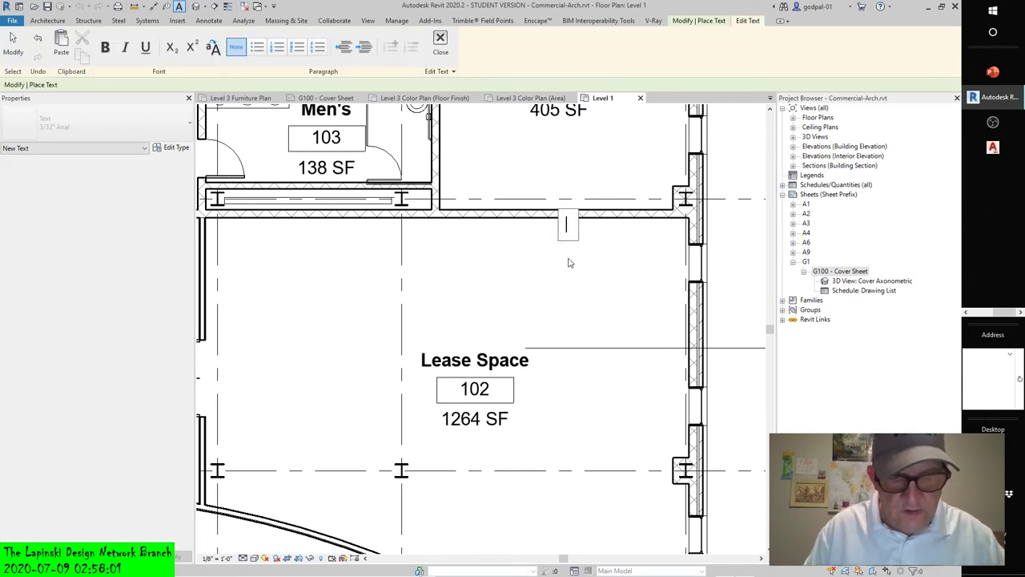
{"action": "type", "text": "TEXT NOTE 1"}
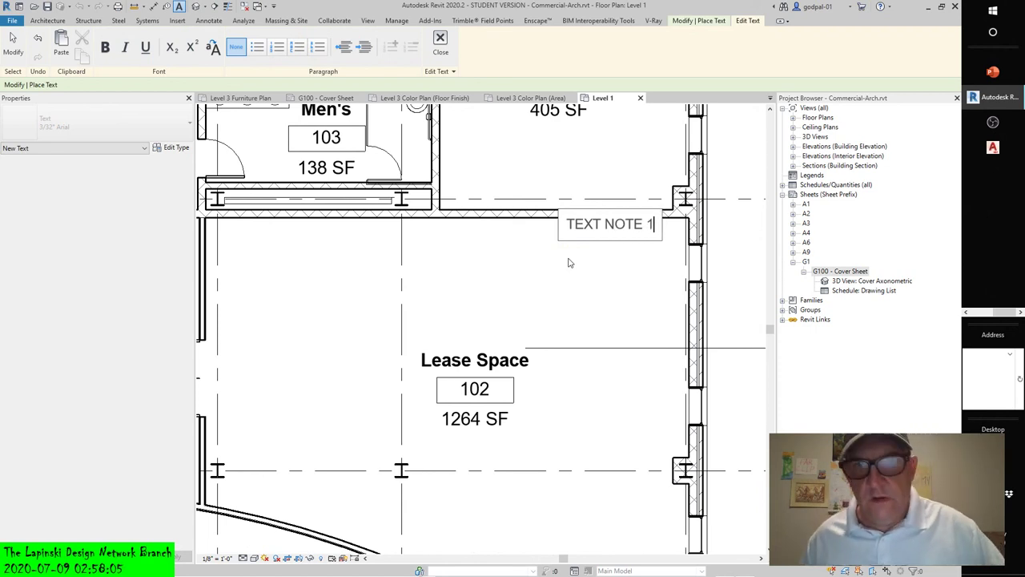
{"action": "left_click", "coordinate": [570, 266]}
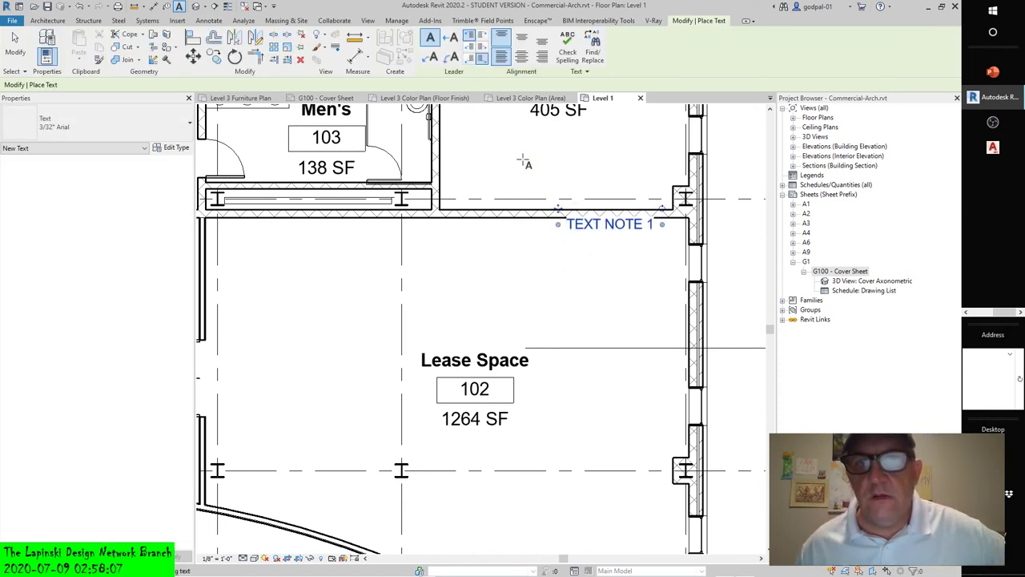
{"action": "left_click", "coordinate": [14, 48]}
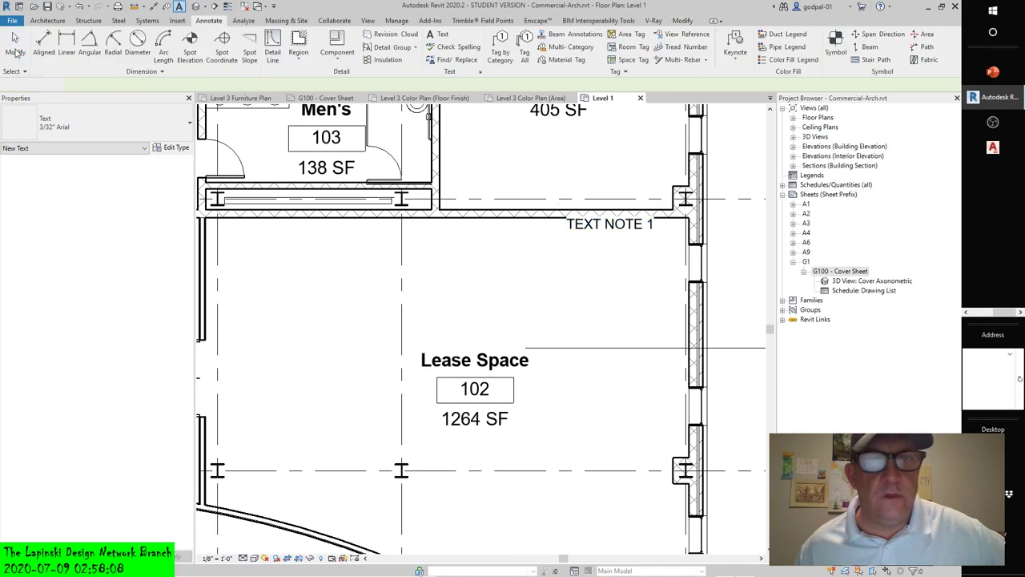
{"action": "left_click", "coordinate": [568, 225]}
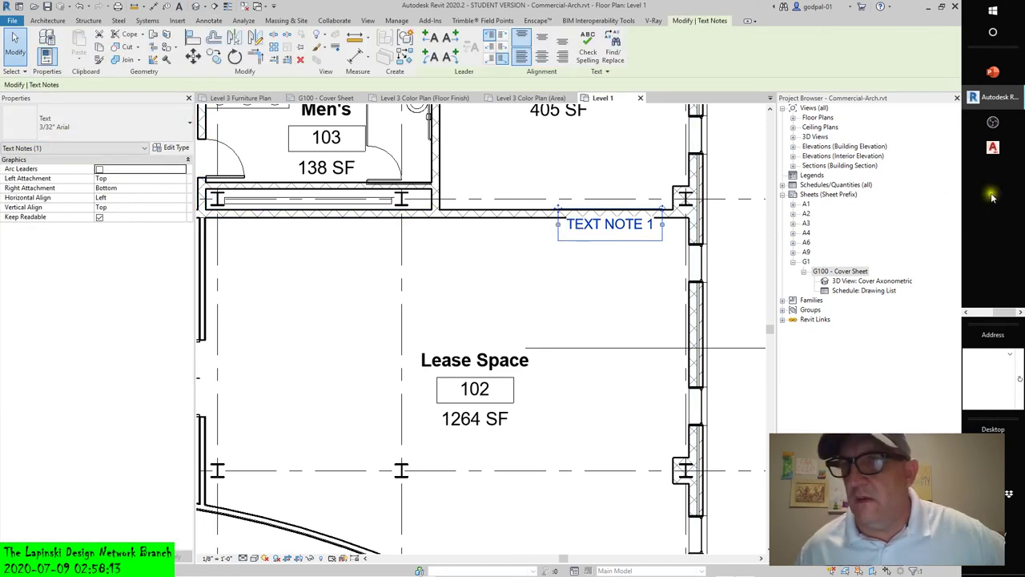
{"action": "left_click", "coordinate": [985, 313]}
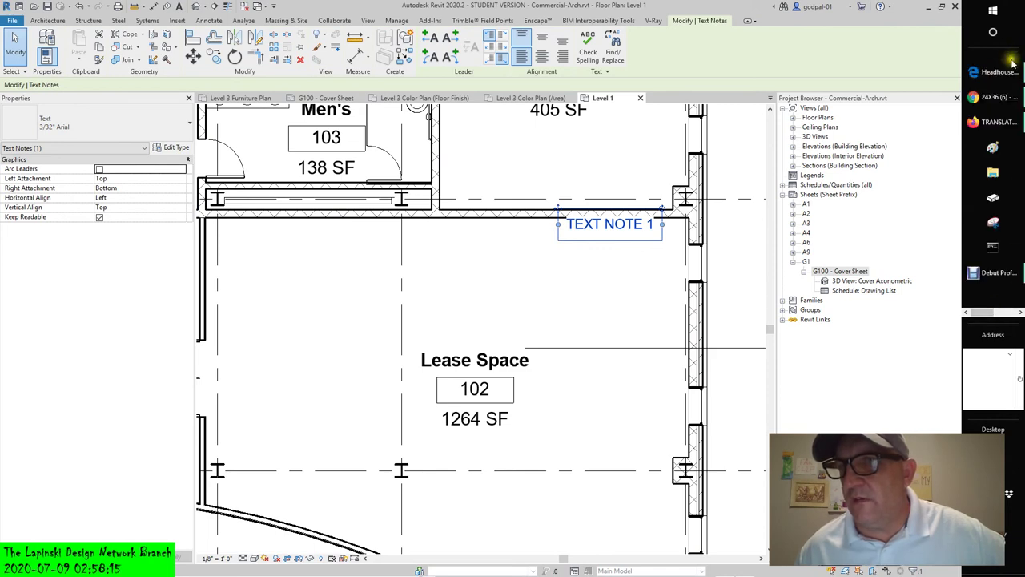
- Search Firefox images for 'STANDARD ANNOTATION SCALING PARAMETERS' in a new tab
{"action": "left_click", "coordinate": [997, 121]}
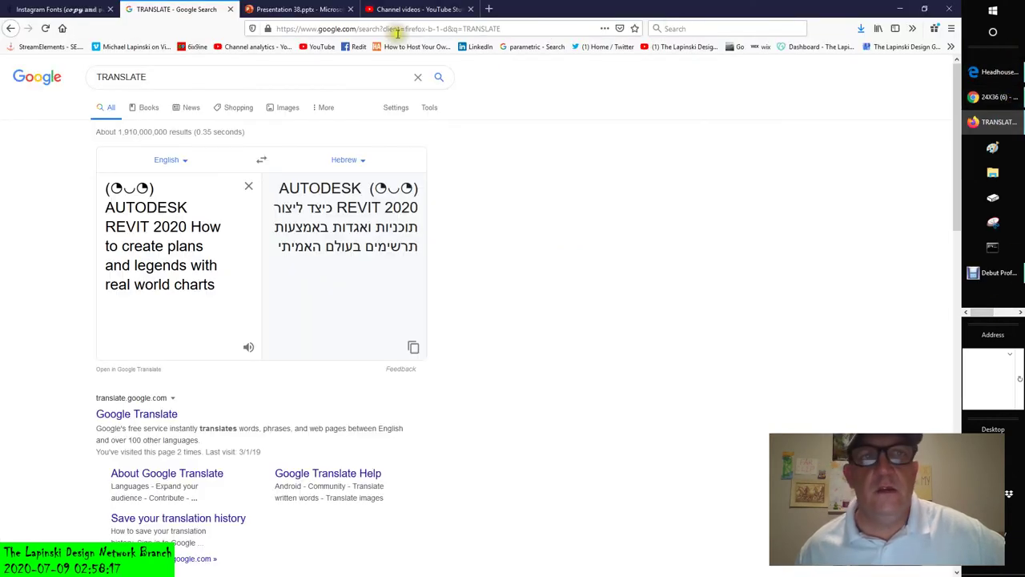
{"action": "left_click", "coordinate": [491, 9]}
{"action": "left_click", "coordinate": [319, 214]}
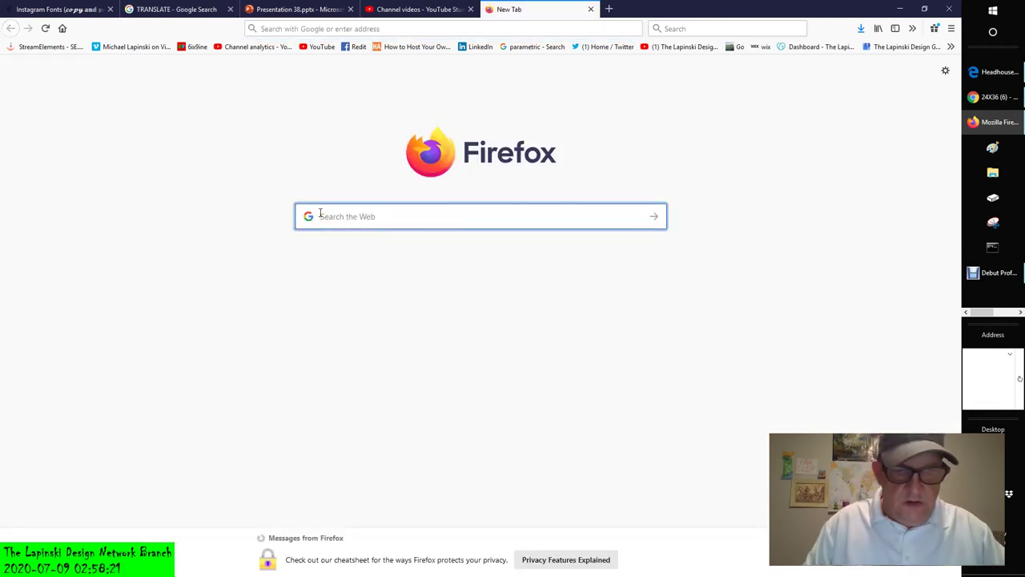
{"action": "type", "text": "STANDA"}
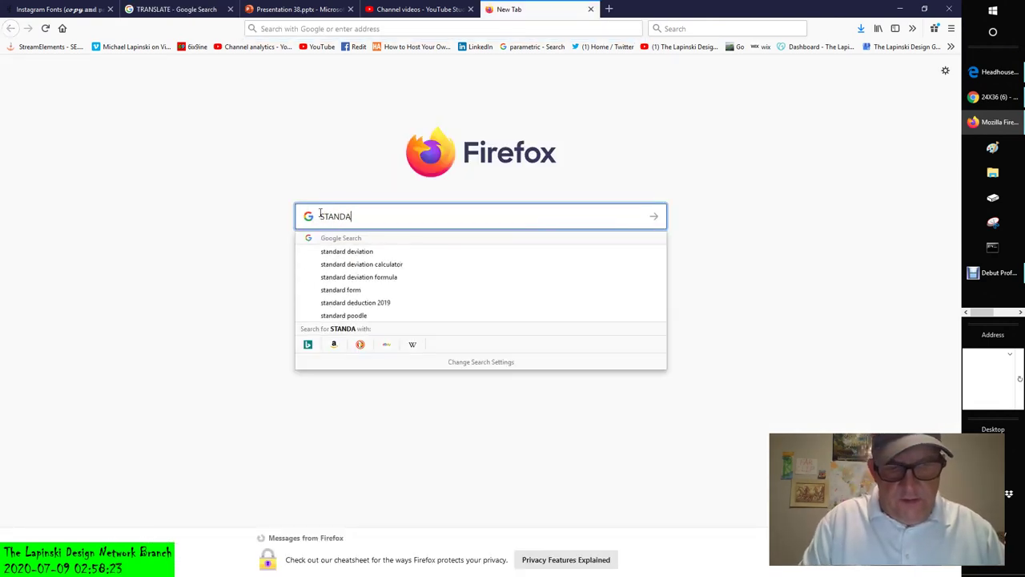
{"action": "type", "text": "RD ANNOTAT"}
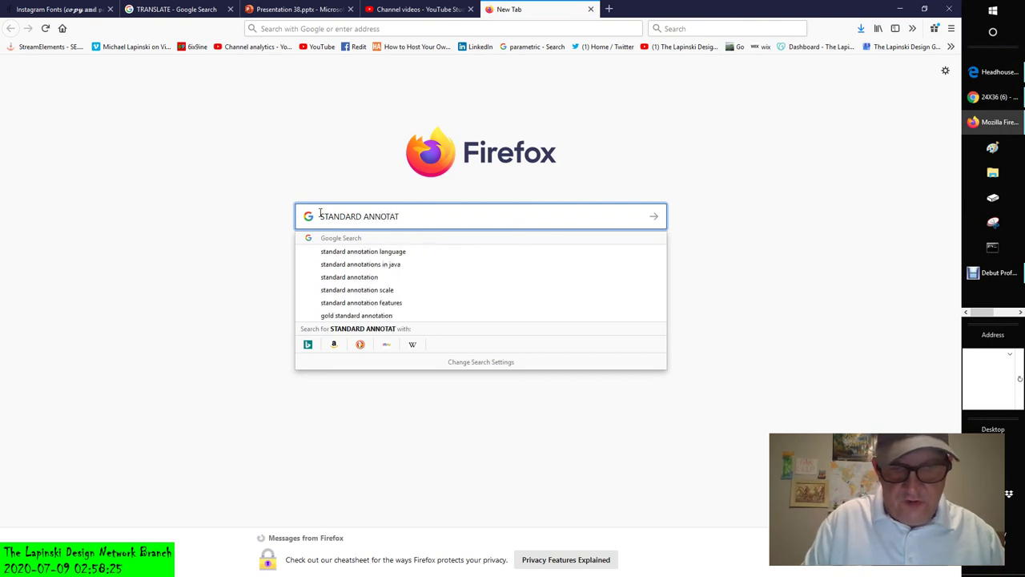
{"action": "type", "text": "ION SCALING PARAMET"}
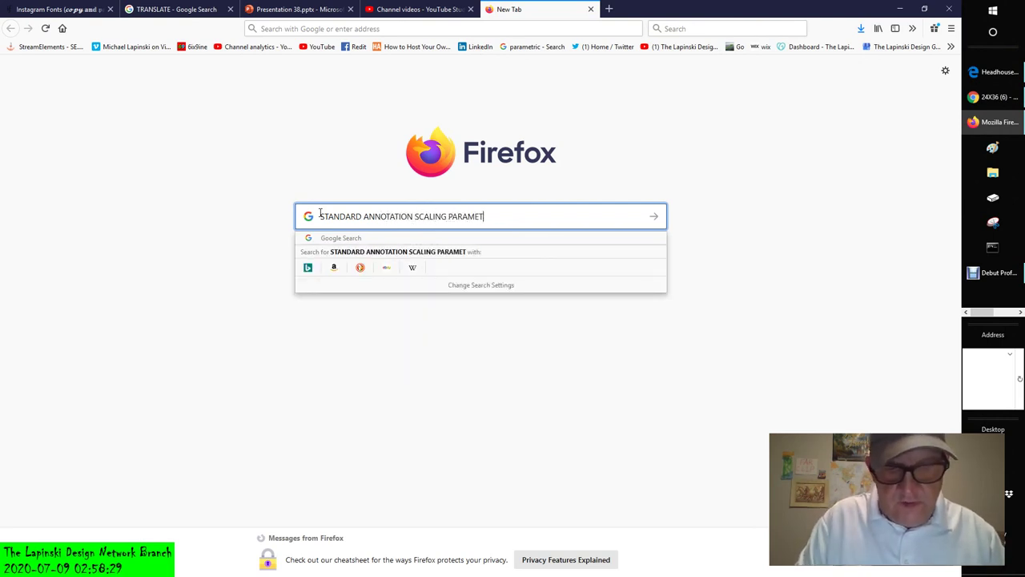
{"action": "type", "text": "ERS"}
{"action": "key", "text": "Return"}
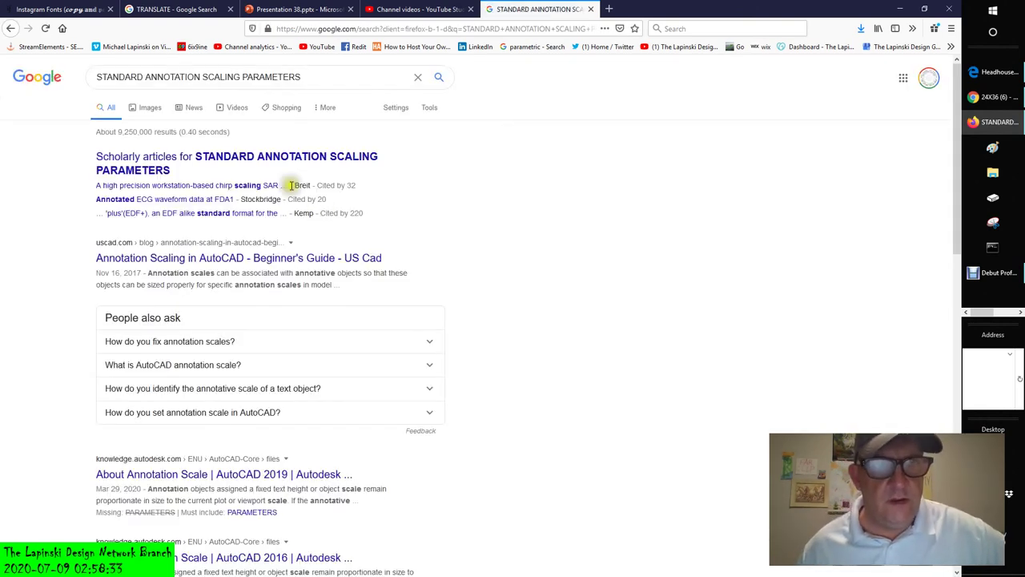
{"action": "left_click", "coordinate": [156, 109]}
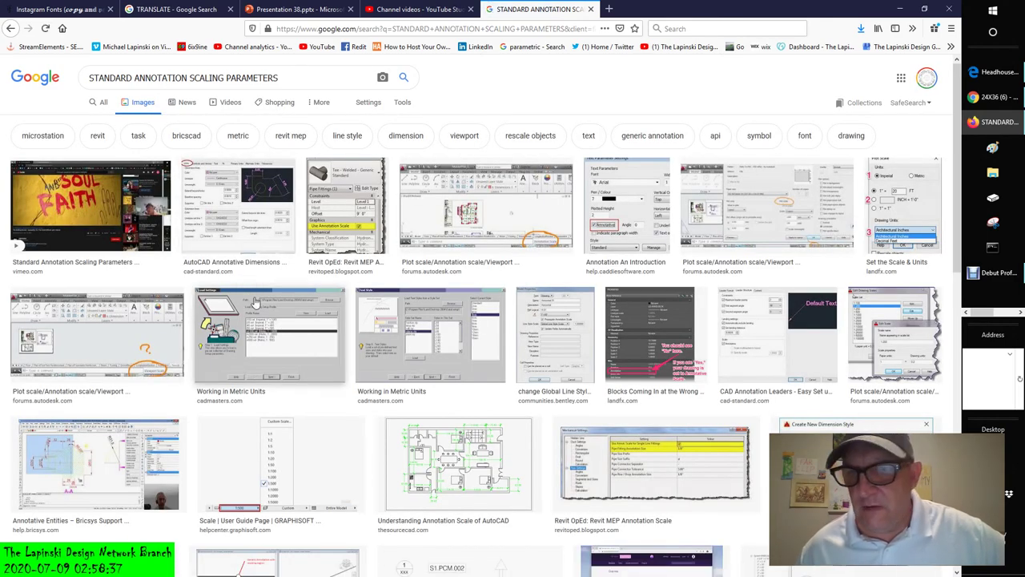
- Look over the image results, then return to the 24X36 drawing PDF in Chrome
{"action": "scroll", "coordinate": [250, 289], "scroll_direction": "down", "scroll_amount": 3}
{"action": "scroll", "coordinate": [256, 303], "scroll_direction": "up", "scroll_amount": 3}
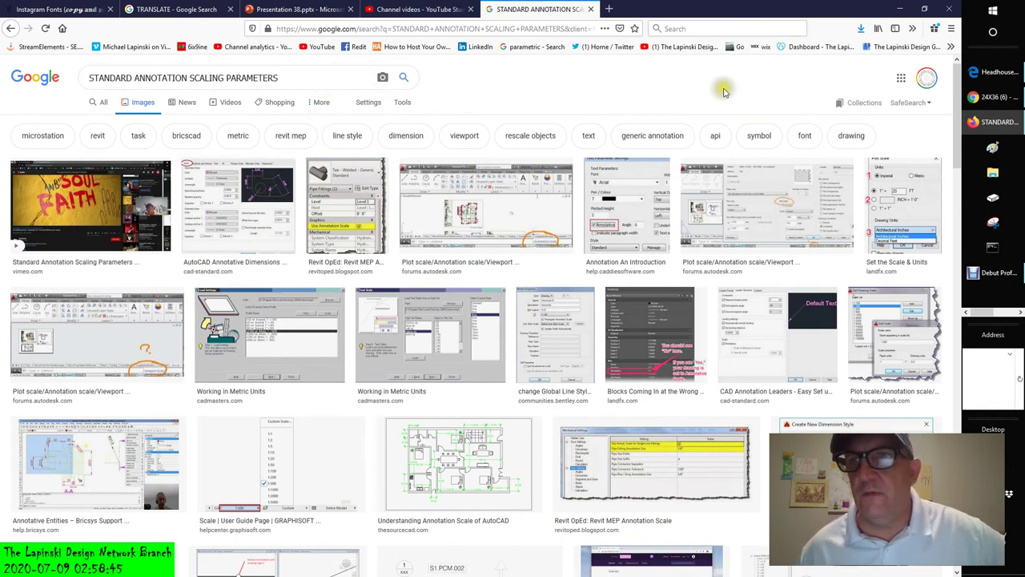
{"action": "left_click", "coordinate": [985, 97]}
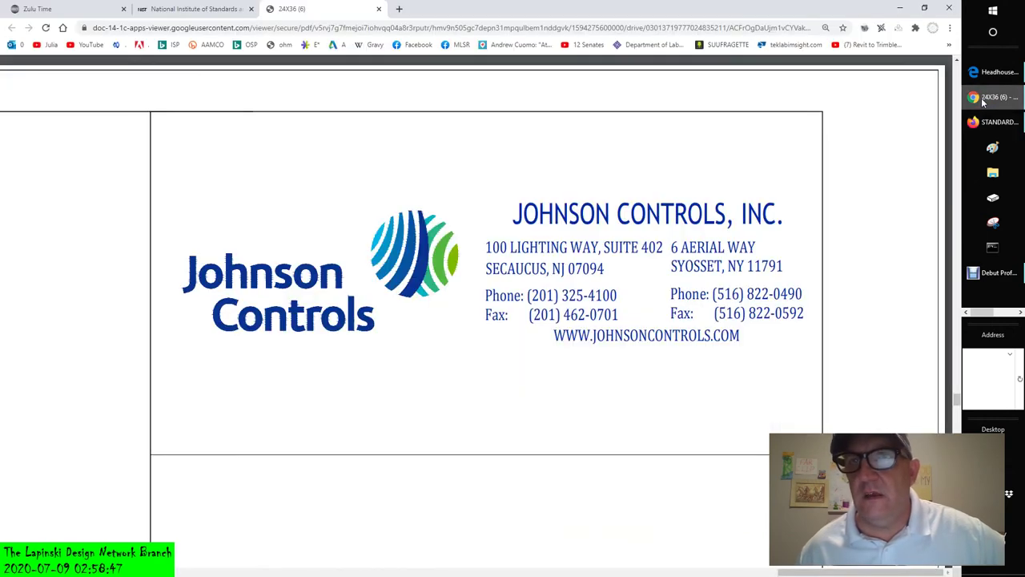
- Switch to the official U.S. time page tab and reload it
{"action": "left_click", "coordinate": [190, 10]}
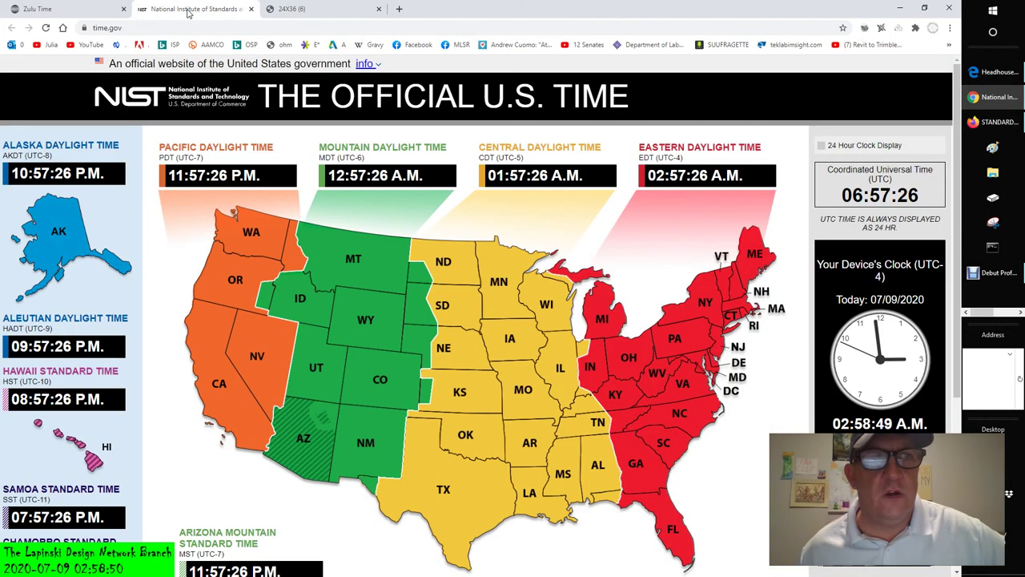
{"action": "left_click", "coordinate": [303, 28]}
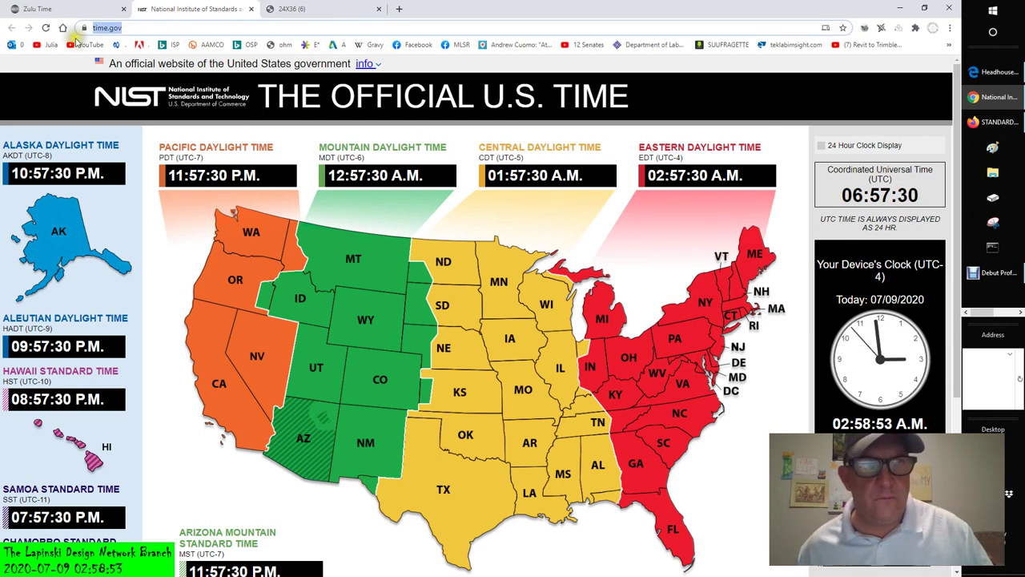
{"action": "left_click", "coordinate": [46, 27]}
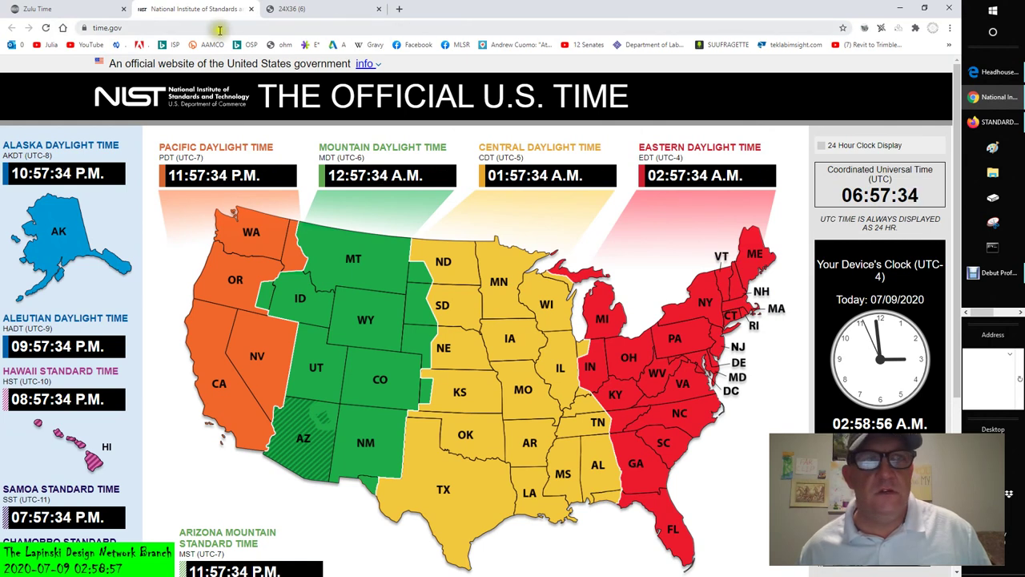
- Search Google for 'google' from the address bar, typed as GOGGLE
{"action": "left_click", "coordinate": [193, 27]}
{"action": "type", "text": "G"}
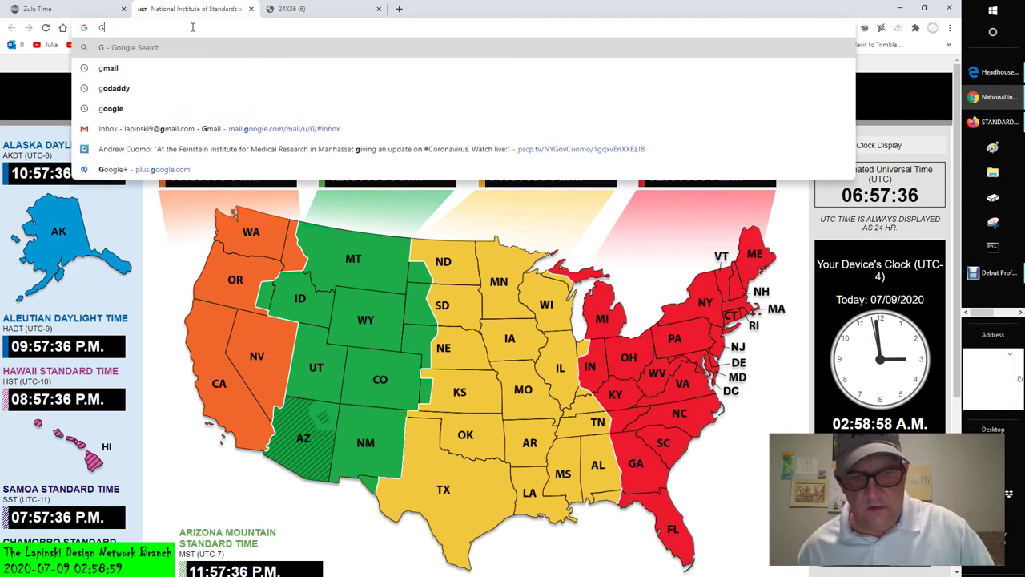
{"action": "type", "text": "OGGLE"}
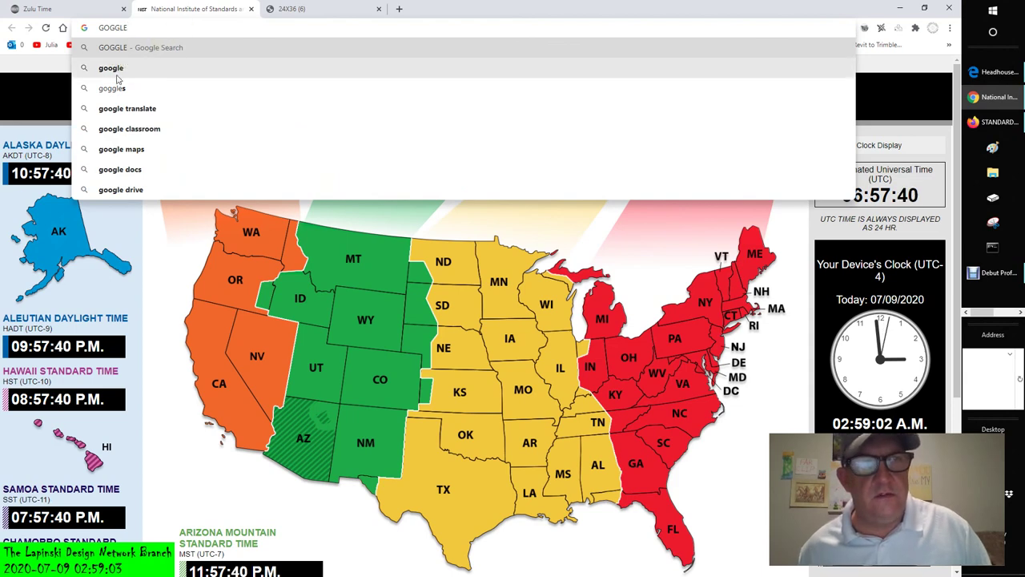
{"action": "left_click", "coordinate": [124, 66]}
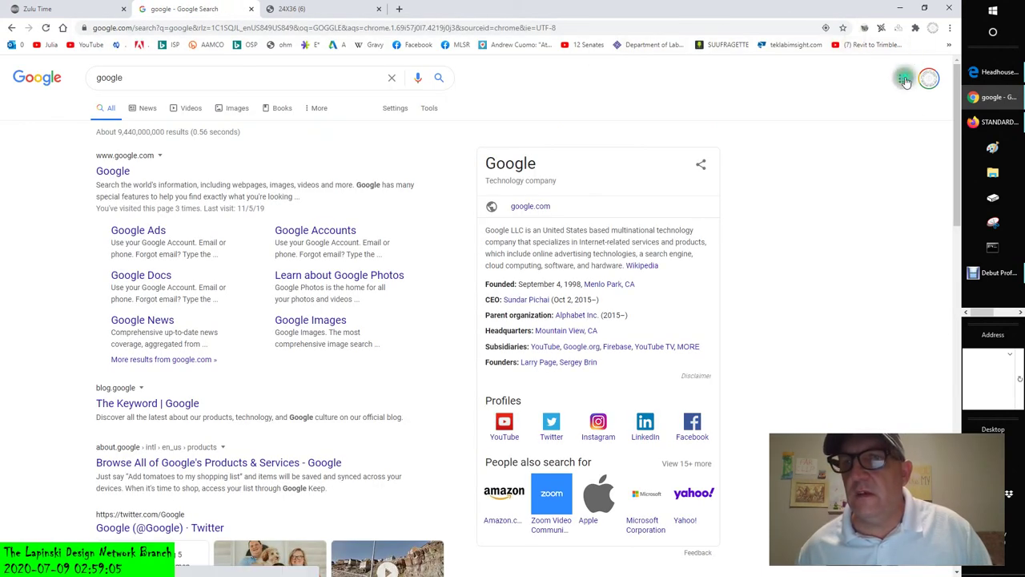
{"action": "left_click", "coordinate": [902, 78]}
- Search Google Drive for 'STANDARD ANOTATION SCAL', which finds no matching files
{"action": "left_click", "coordinate": [813, 286]}
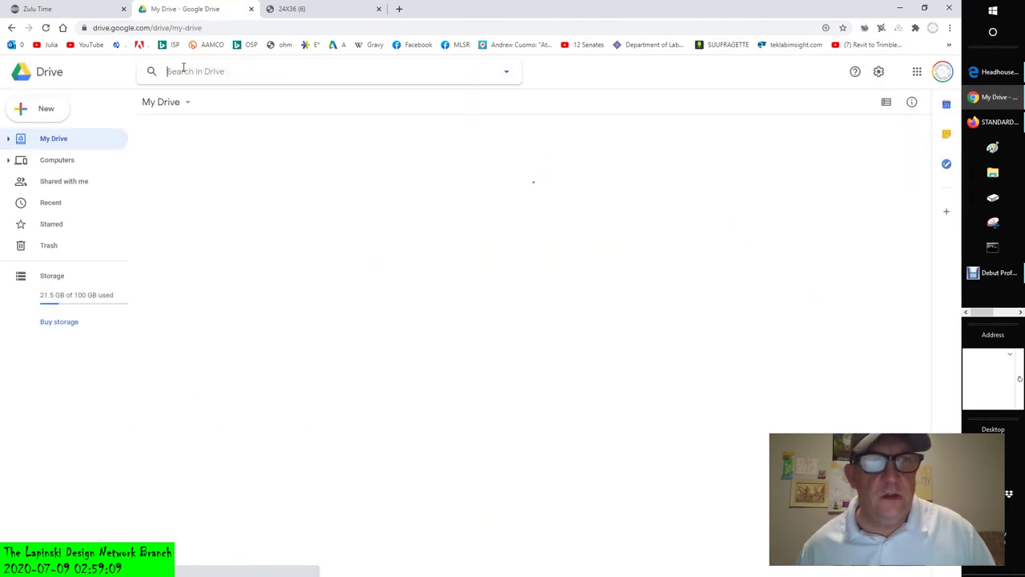
{"action": "left_click", "coordinate": [183, 71]}
{"action": "type", "text": "STANDA"}
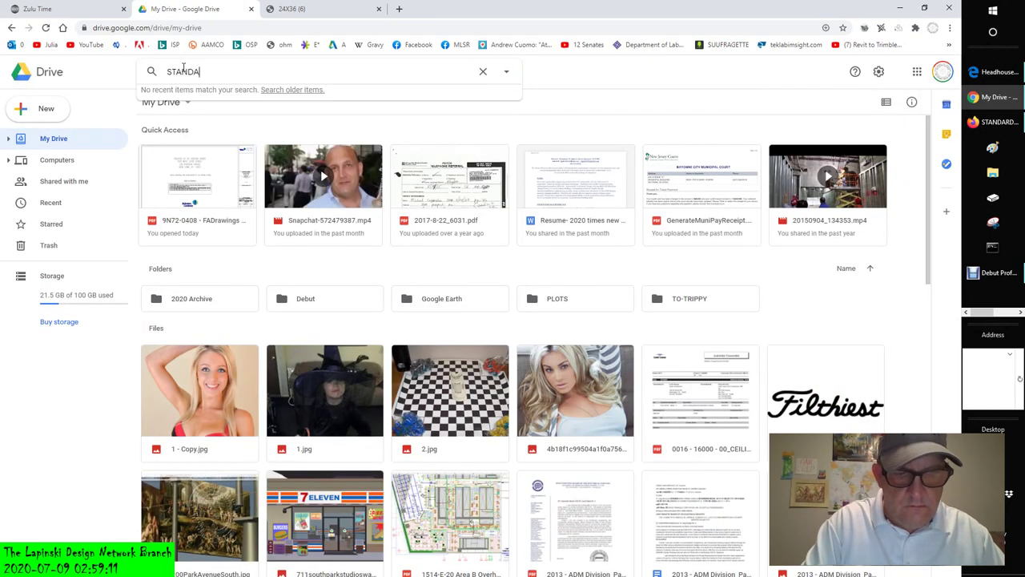
{"action": "type", "text": "RD A"}
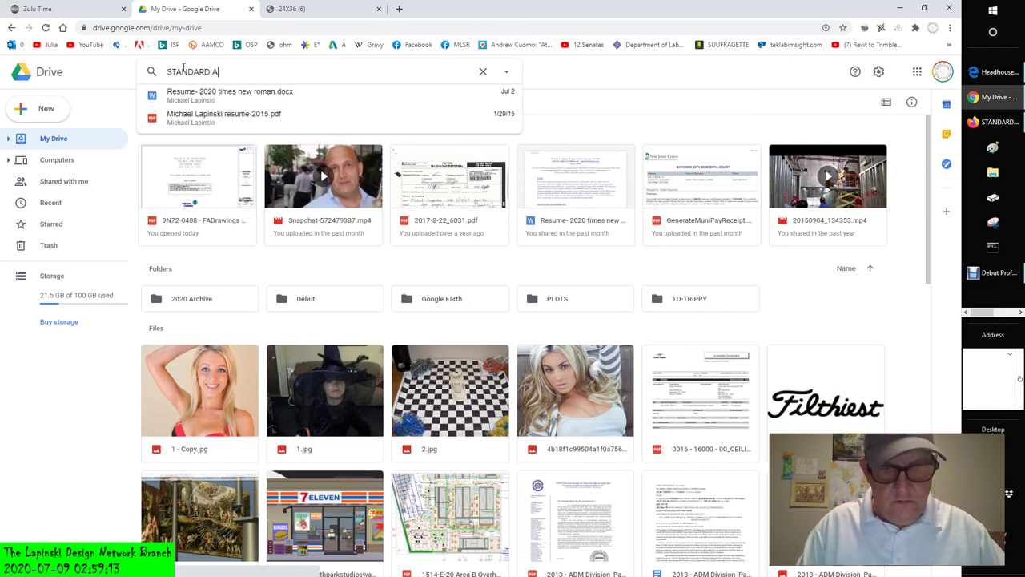
{"action": "type", "text": "NOT"}
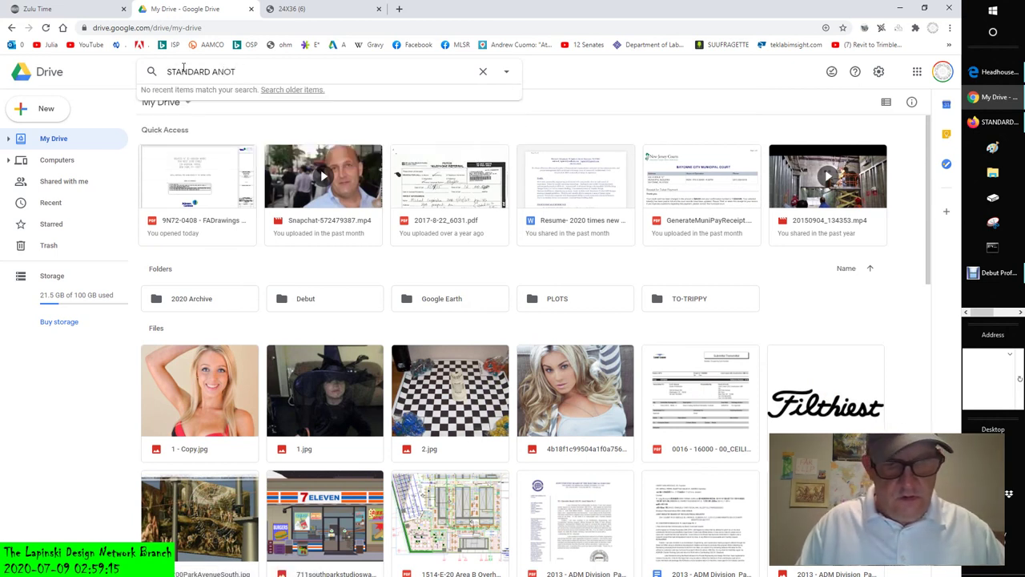
{"action": "type", "text": "ATION "}
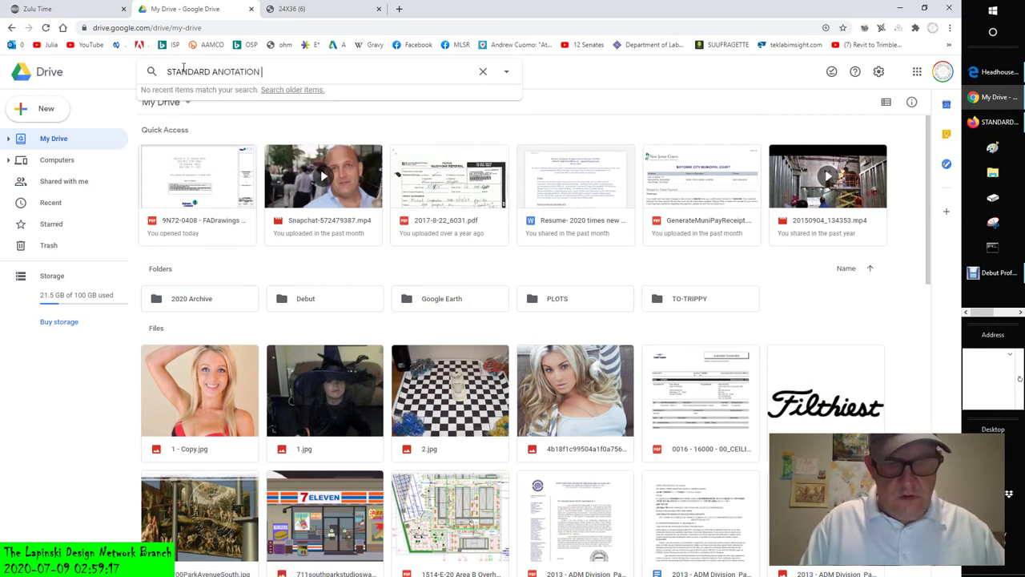
{"action": "type", "text": "SCAL"}
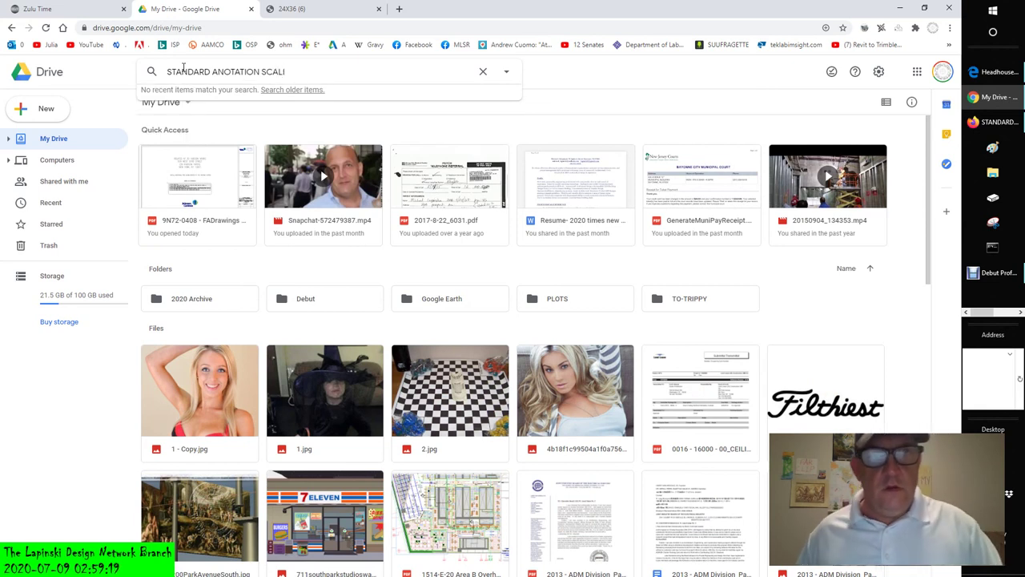
{"action": "key", "text": "Return"}
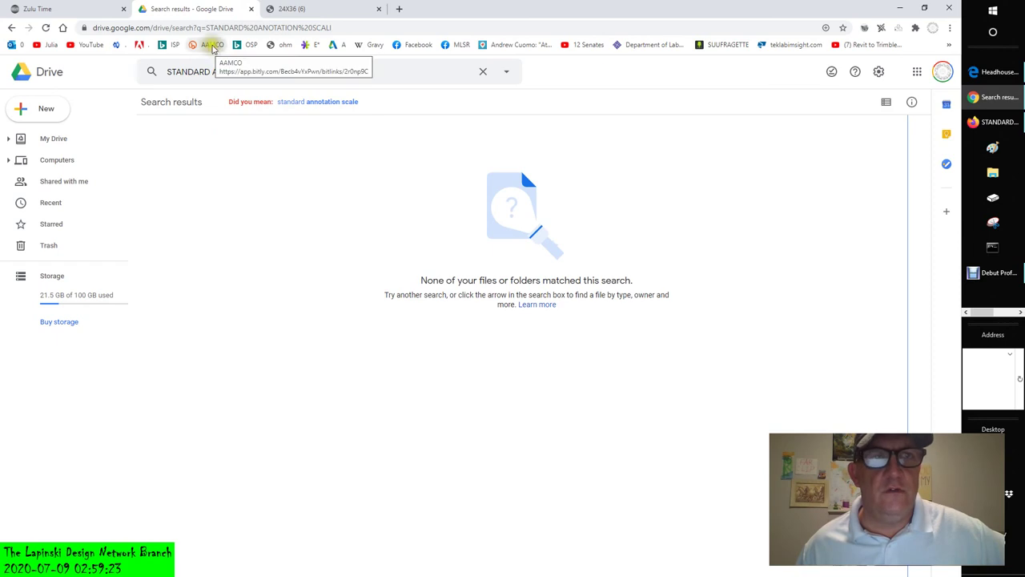
- Search Google for 'onedrive' and open the Microsoft OneDrive result
{"action": "left_click", "coordinate": [247, 28]}
{"action": "type", "text": "ONE"}
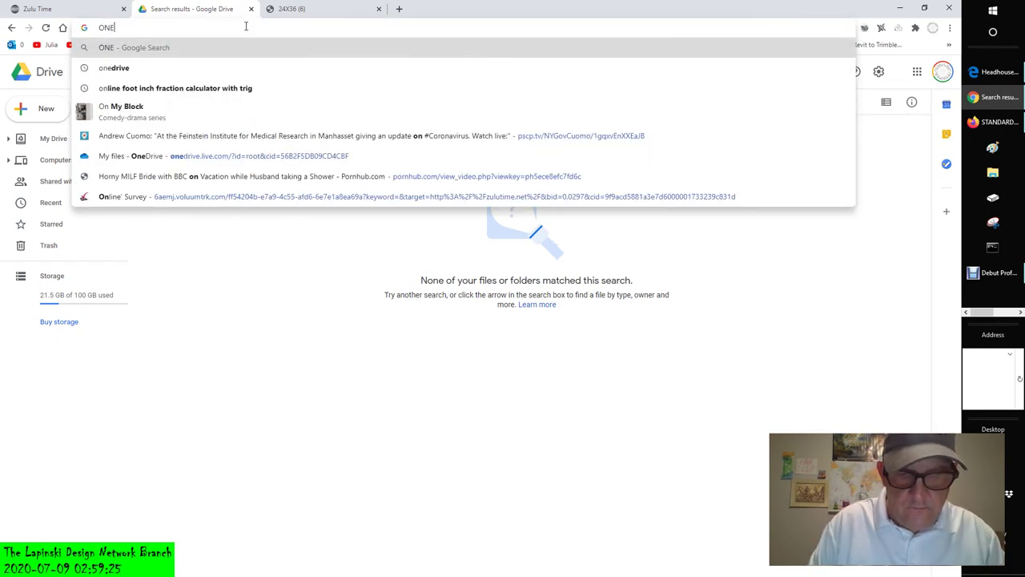
{"action": "type", "text": "DRIVE"}
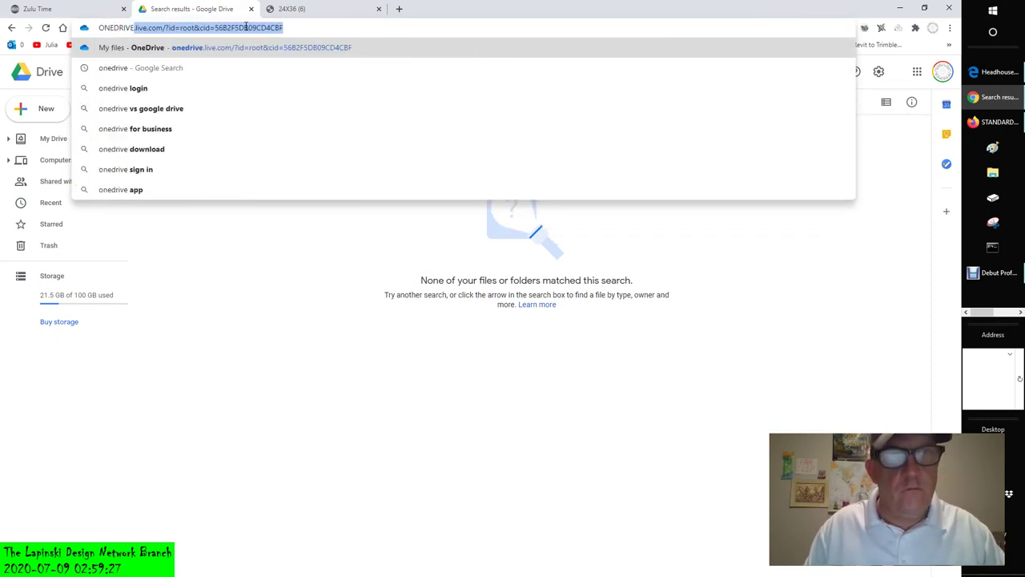
{"action": "key", "text": "BackSpace"}
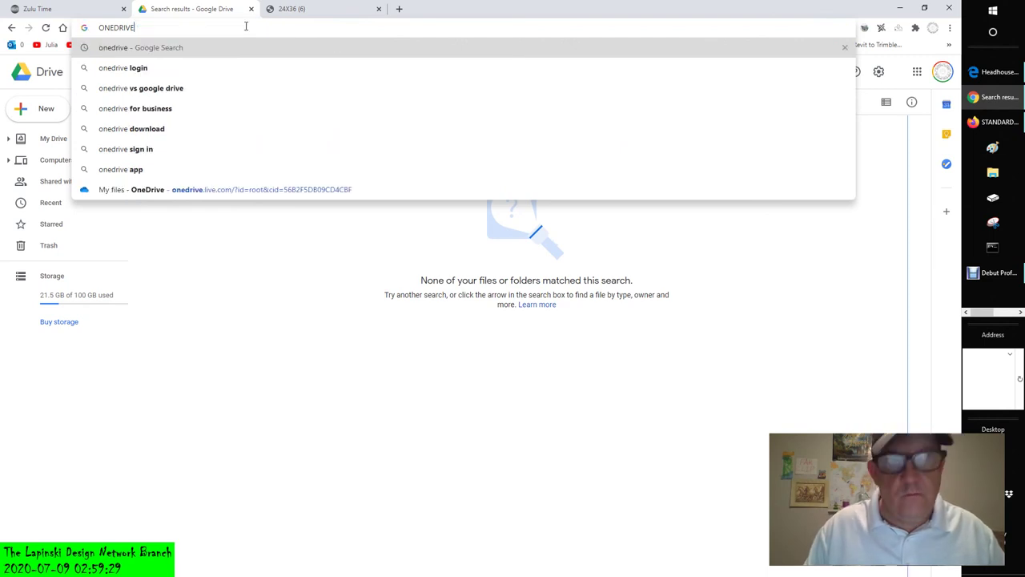
{"action": "key", "text": "Return"}
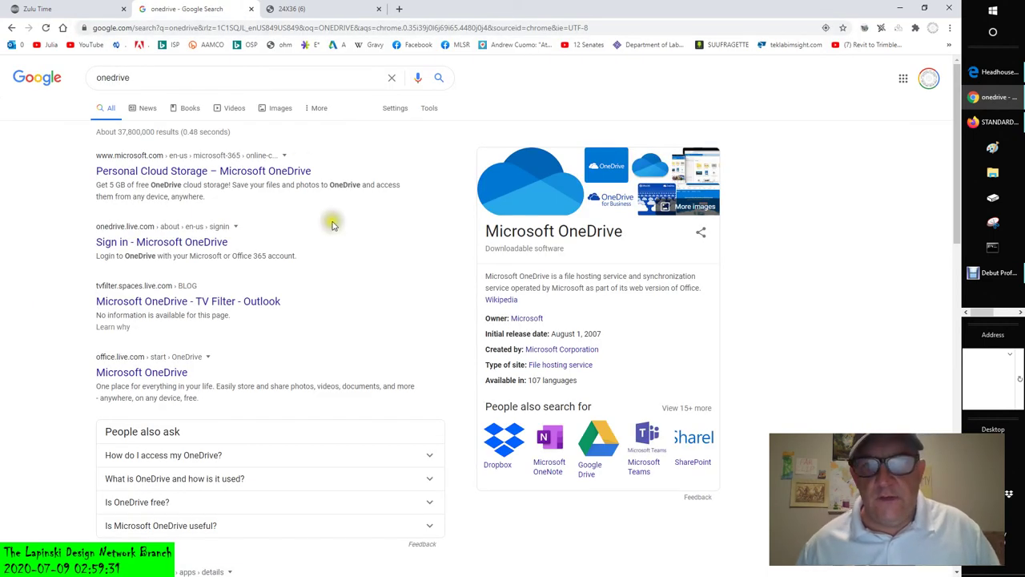
{"action": "left_click", "coordinate": [168, 373]}
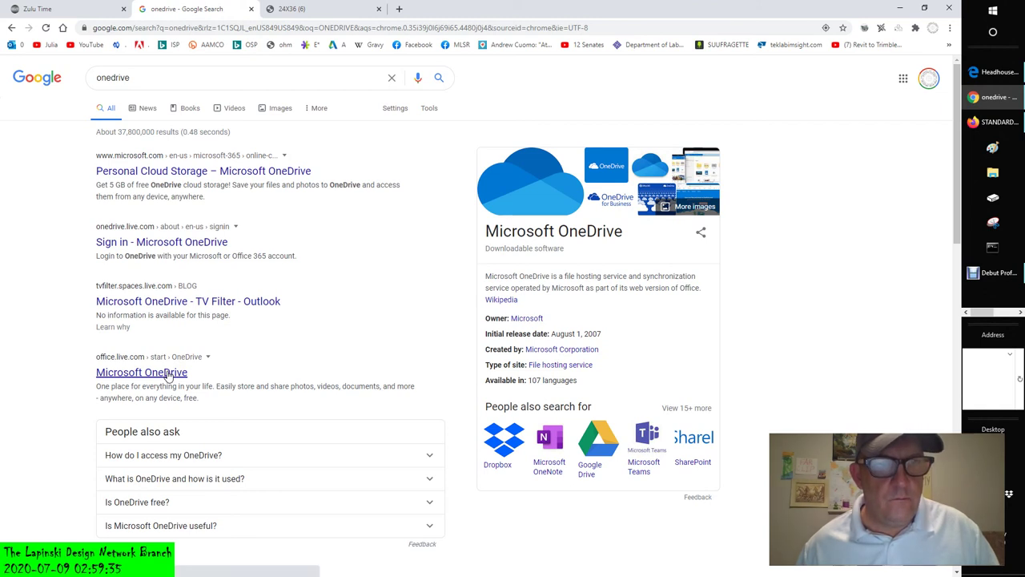
{"action": "left_click", "coordinate": [167, 374]}
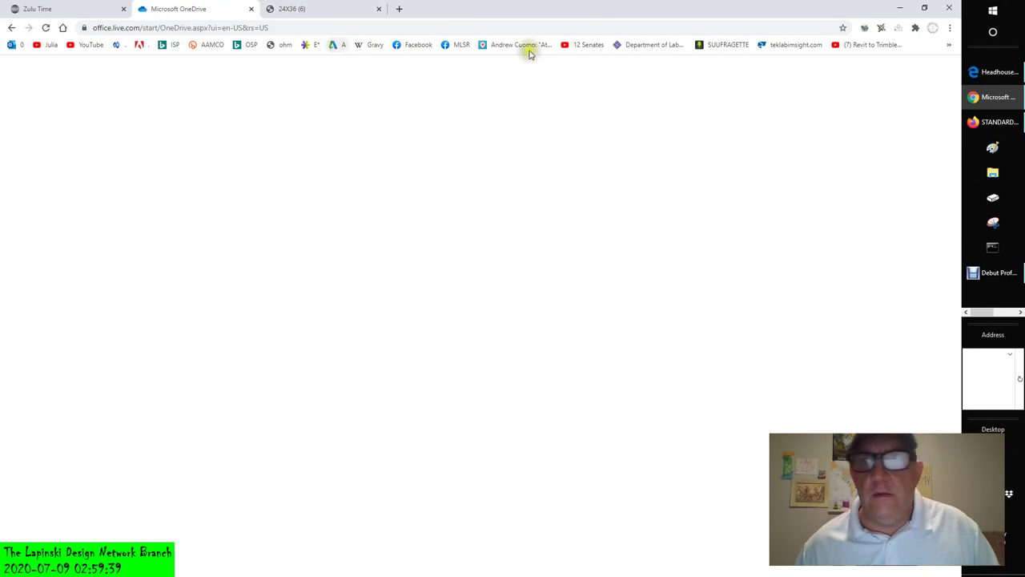
- Open OneDrive from the bookmarks and zoom the browser page down to 150%
{"action": "left_click", "coordinate": [994, 74]}
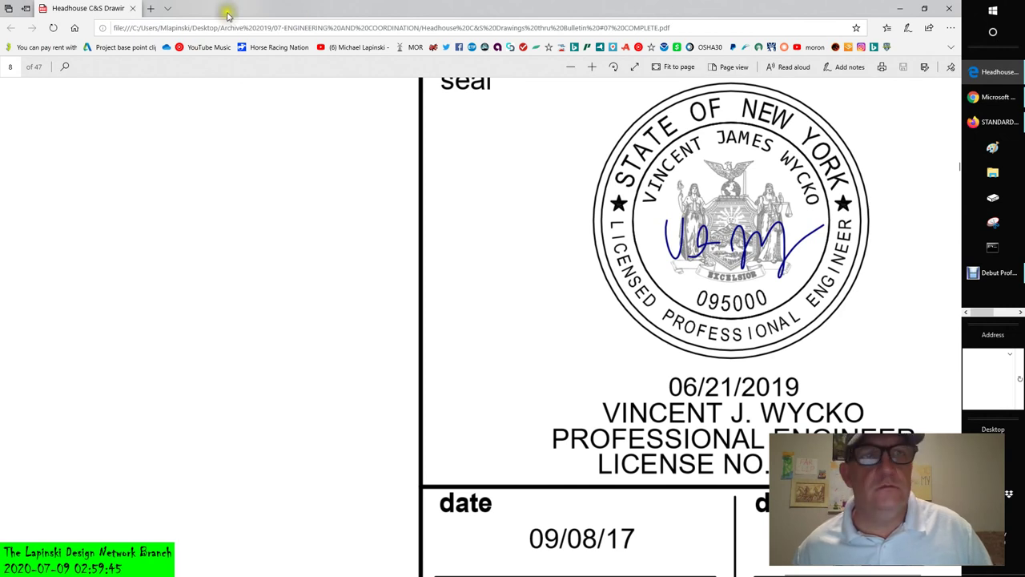
{"action": "left_click", "coordinate": [168, 47]}
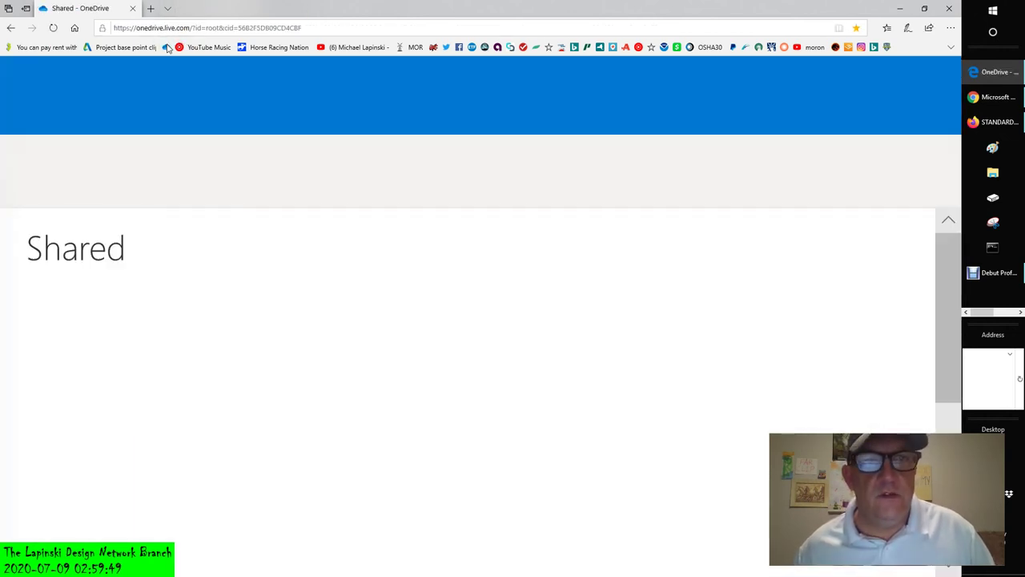
{"action": "left_click", "coordinate": [951, 27]}
{"action": "left_click", "coordinate": [887, 90]}
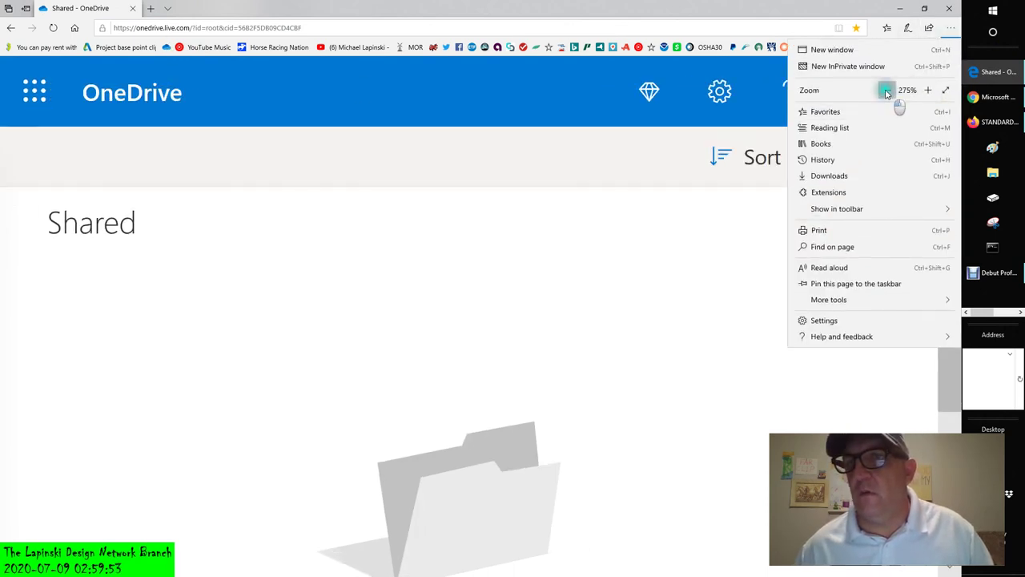
{"action": "left_click", "coordinate": [887, 90]}
{"action": "left_click", "coordinate": [887, 90]}
{"action": "left_click", "coordinate": [886, 90]}
{"action": "left_click", "coordinate": [886, 89]}
{"action": "left_click", "coordinate": [886, 89]}
{"action": "left_click", "coordinate": [887, 90]}
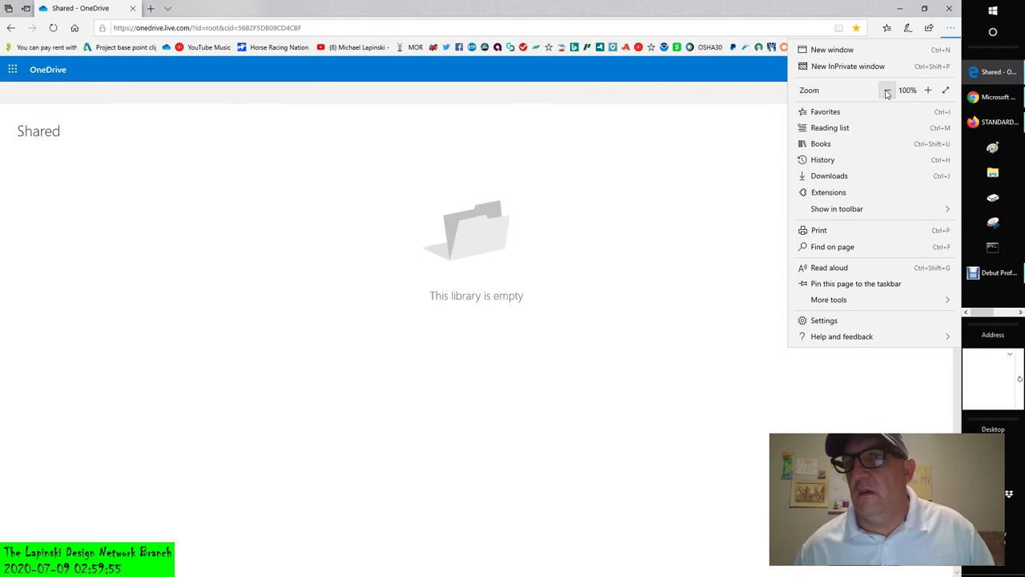
- Go to OneDrive through the Microsoft 365 app launcher
{"action": "left_click", "coordinate": [171, 149]}
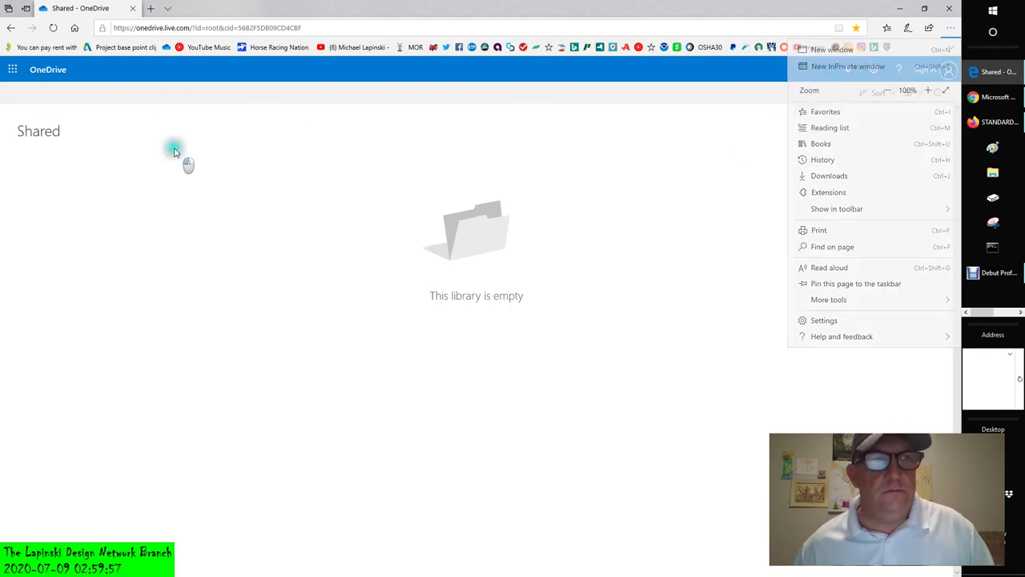
{"action": "left_click", "coordinate": [12, 70]}
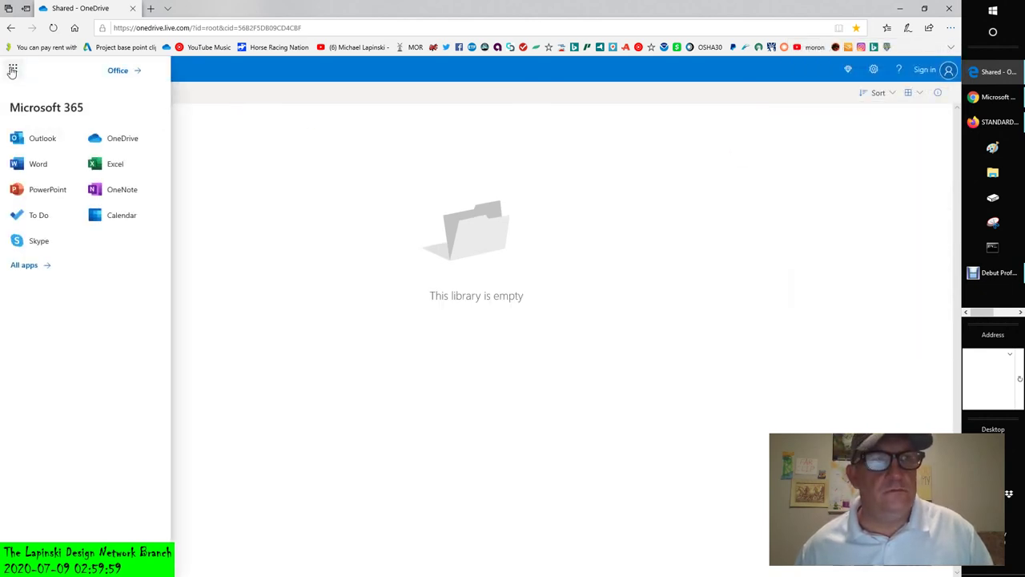
{"action": "left_click", "coordinate": [124, 138]}
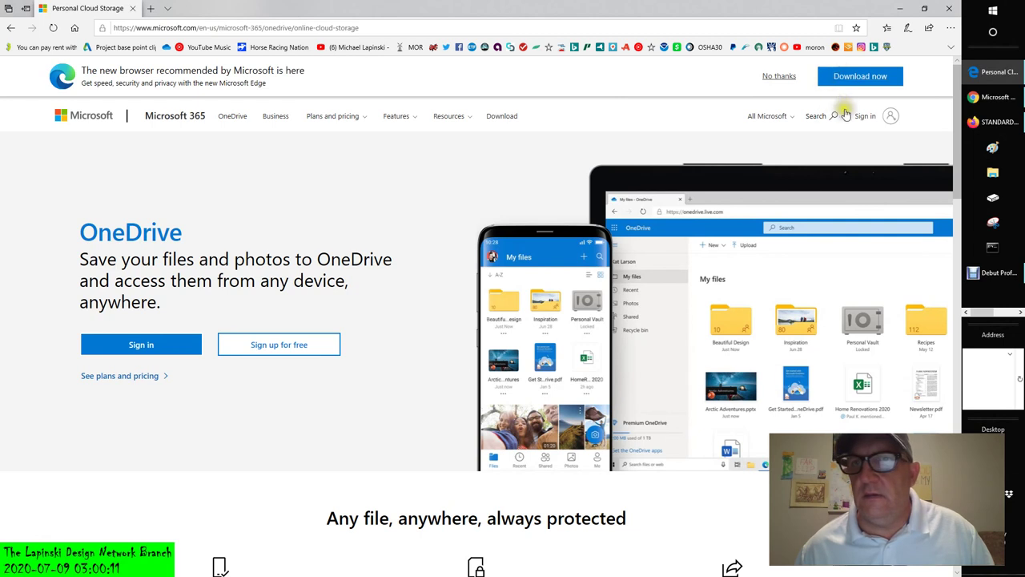
- Sign in to OneDrive with the Microsoft account e-mail and password
{"action": "left_click", "coordinate": [866, 118]}
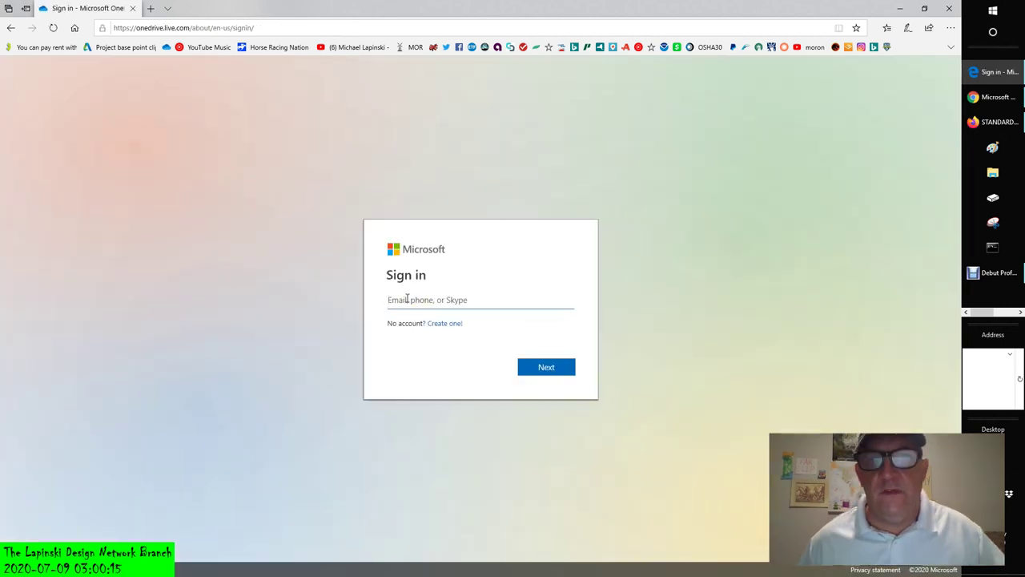
{"action": "type", "text": "M"}
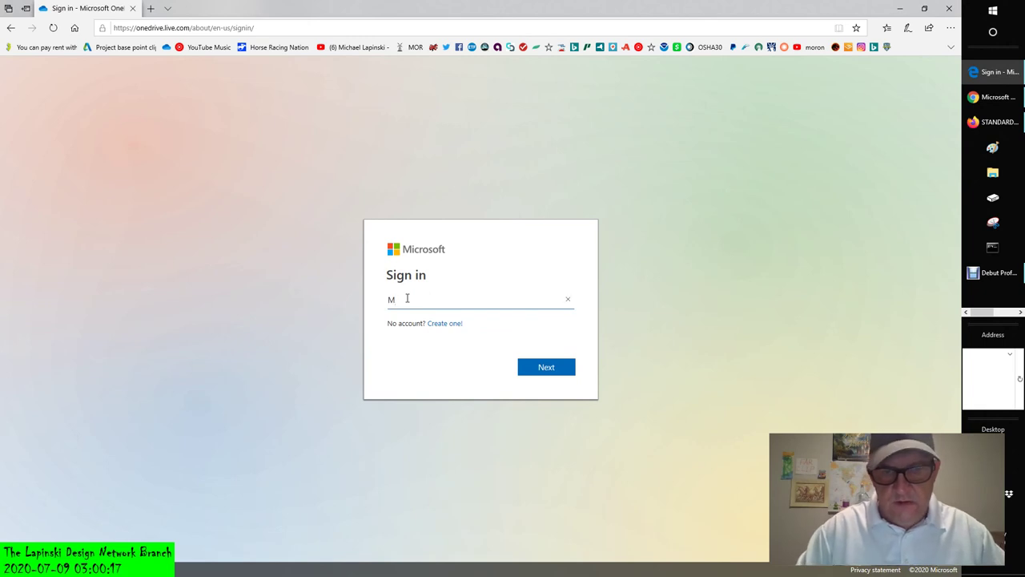
{"action": "key", "text": "Tab"}
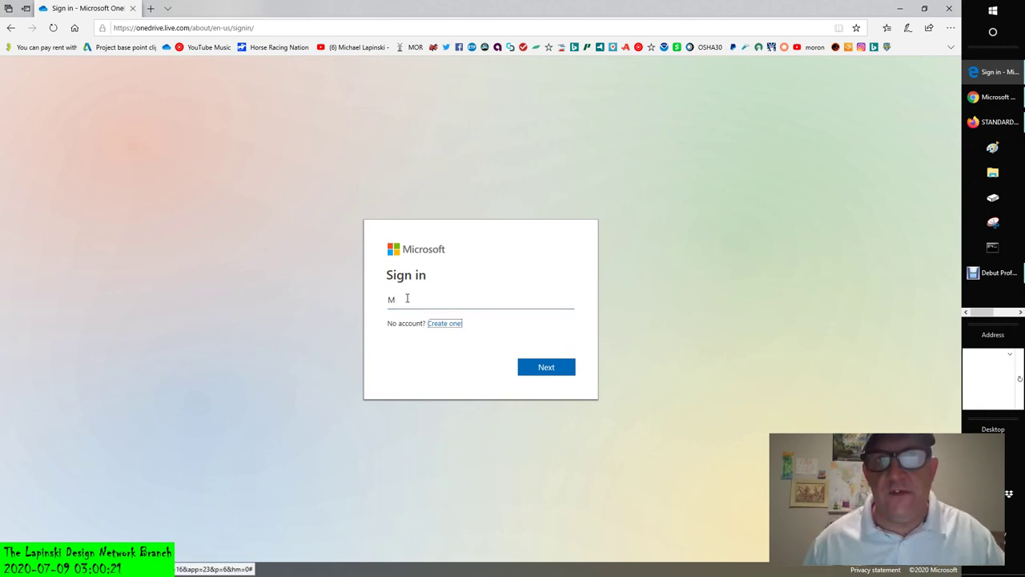
{"action": "left_click", "coordinate": [402, 302]}
{"action": "key", "text": "BackSpace"}
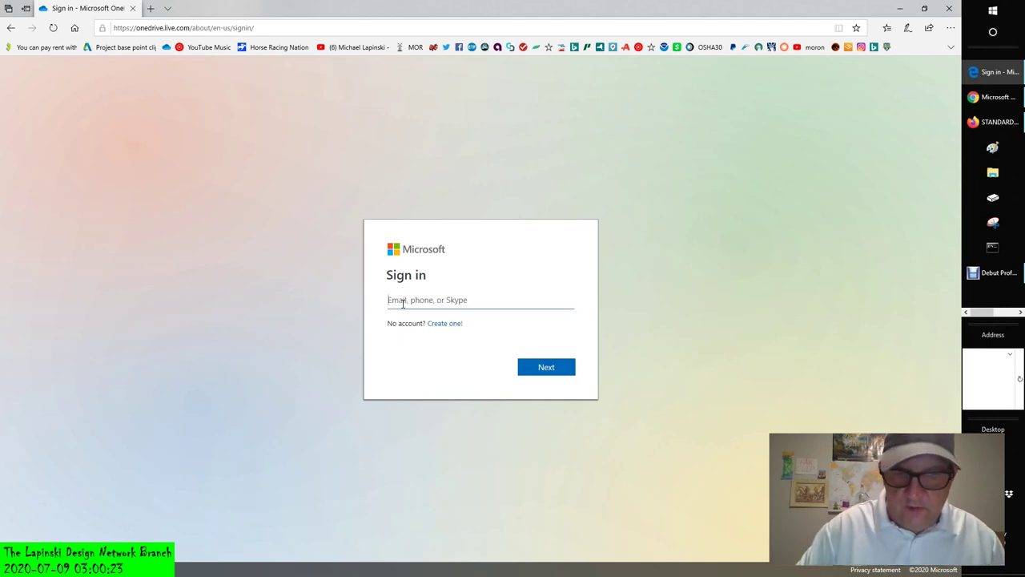
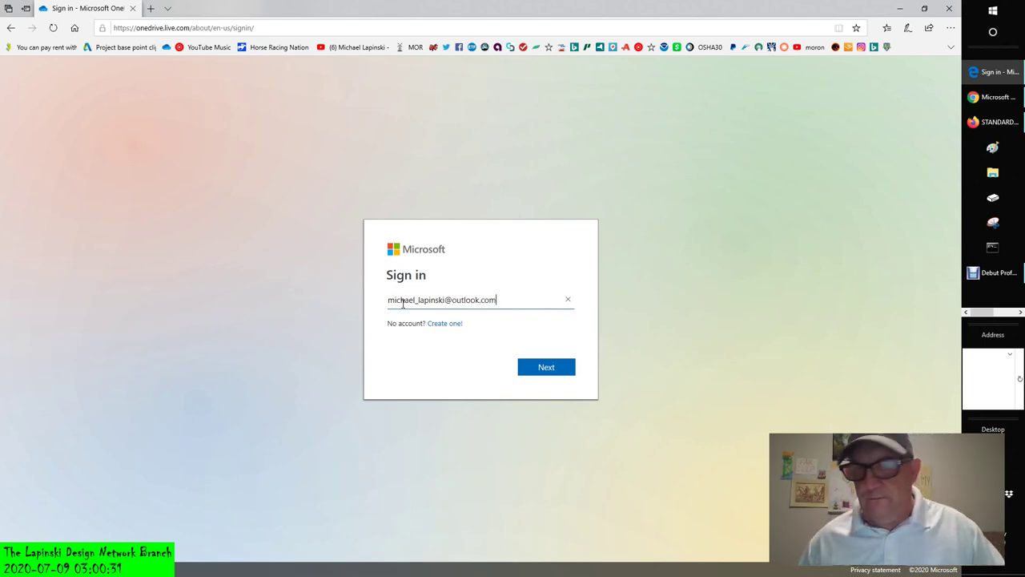
{"action": "left_click", "coordinate": [555, 371]}
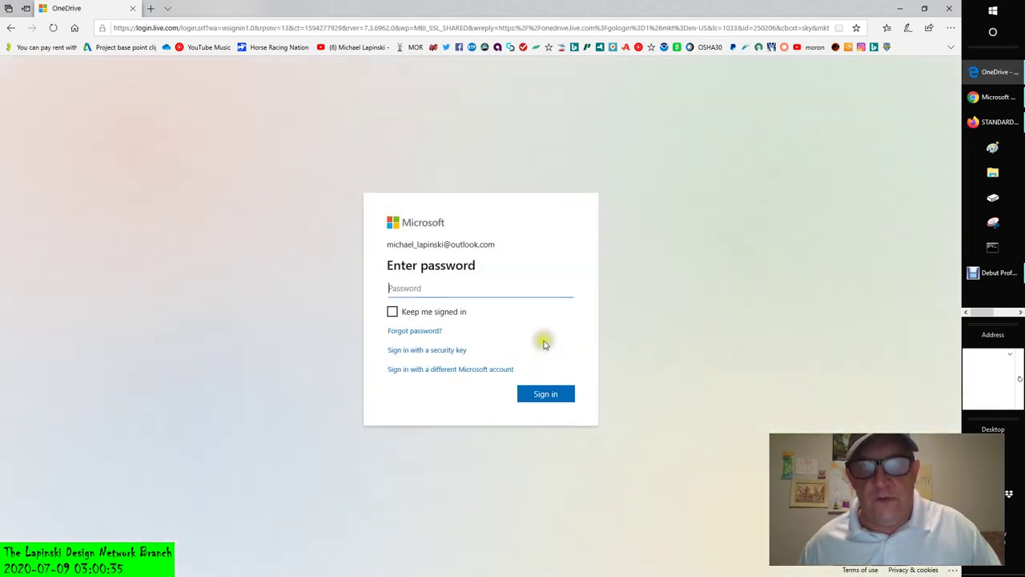
{"action": "type", "text": "••"}
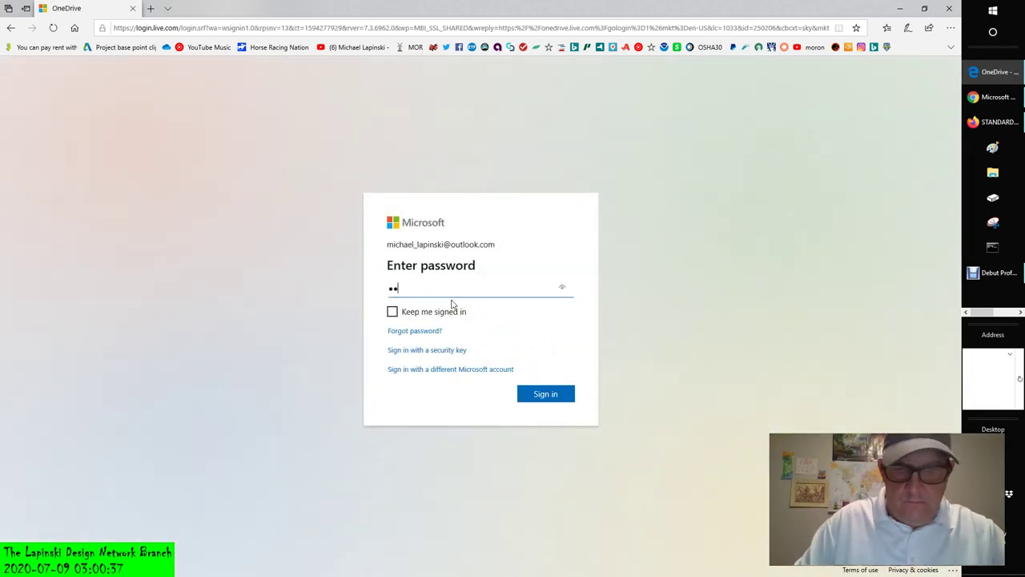
{"action": "type", "text": "••••••••"}
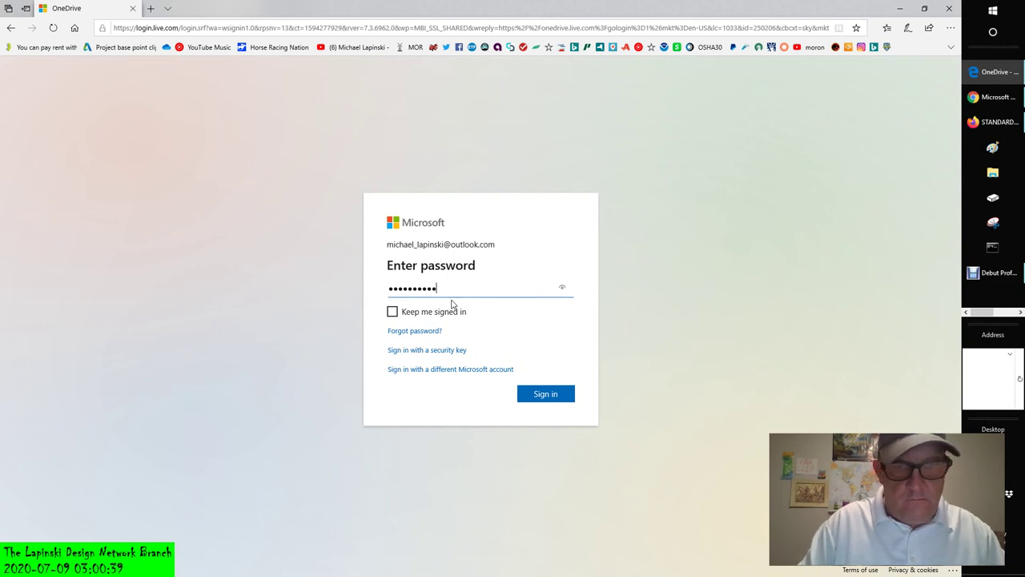
{"action": "type", "text": "•"}
{"action": "left_click", "coordinate": [531, 393]}
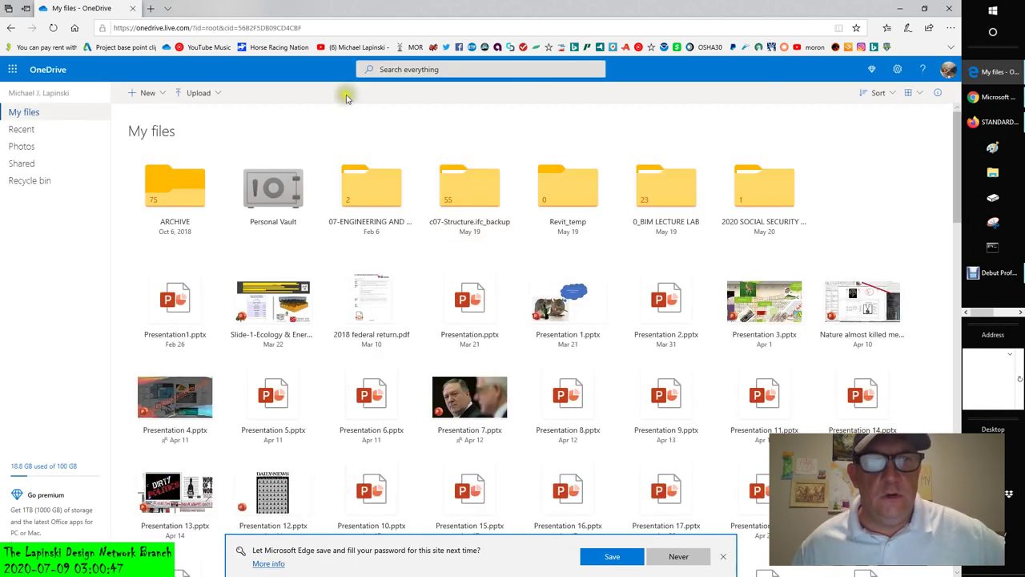
- Search OneDrive for 'standard' and open the STANDARD ANNOTATION SCALING AND DRAFTING PARAMETERS workbook
{"action": "left_click", "coordinate": [426, 70]}
{"action": "type", "text": "stan"}
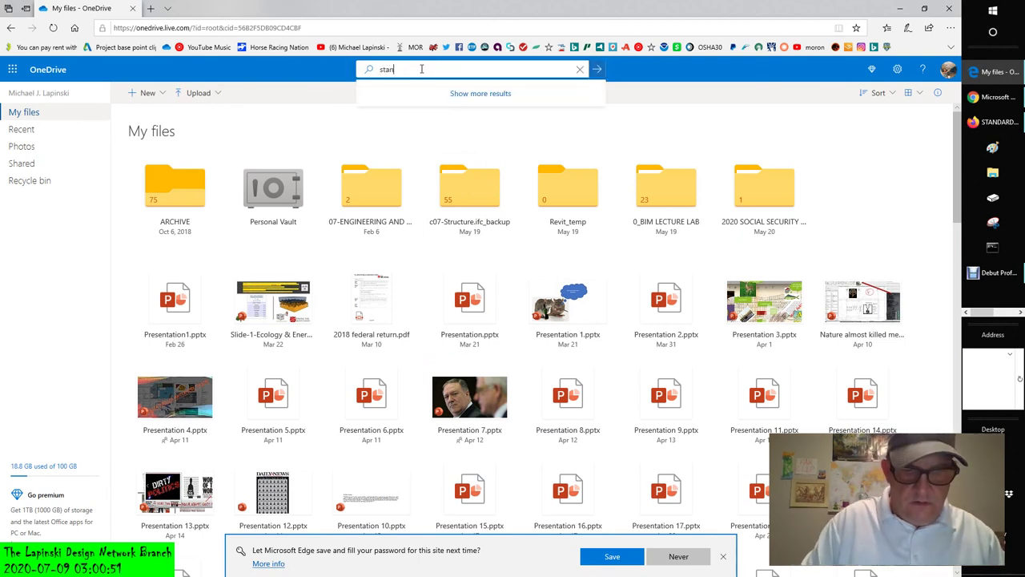
{"action": "type", "text": "dard"}
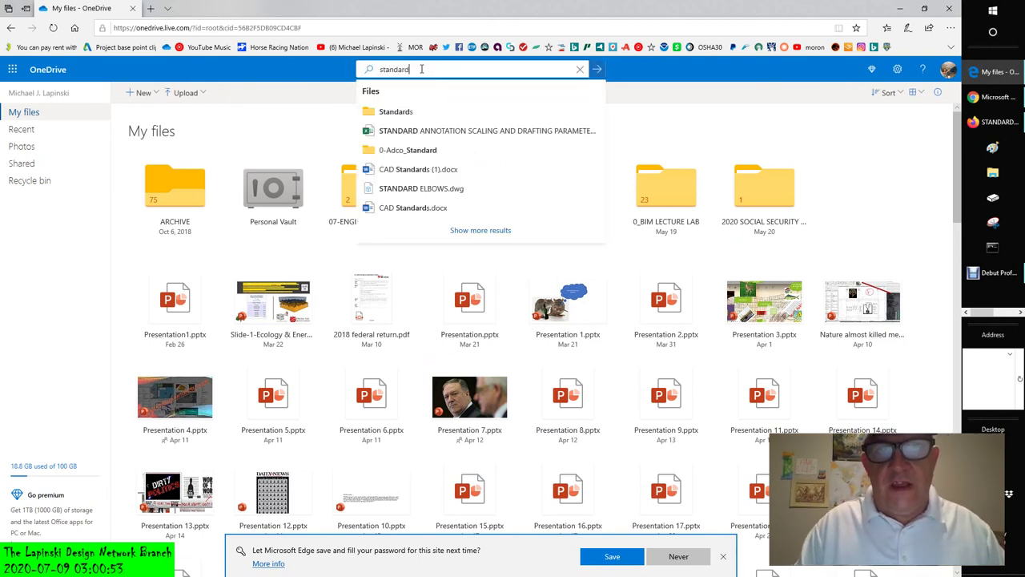
{"action": "left_click", "coordinate": [397, 133]}
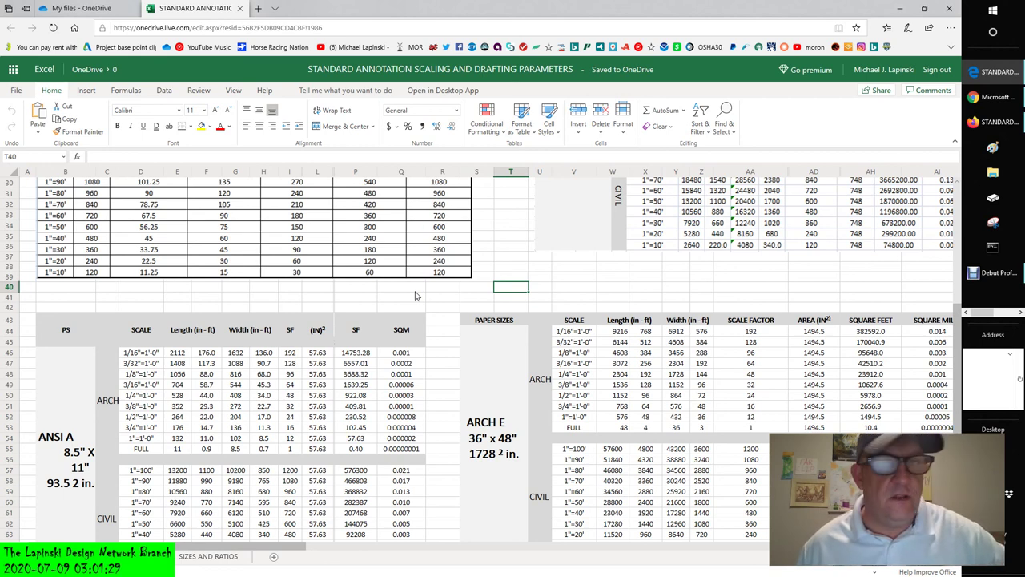
- Scroll up to row 1 to show the scaling workbook's sheet title
{"action": "scroll", "coordinate": [414, 296], "scroll_direction": "up", "scroll_amount": 10}
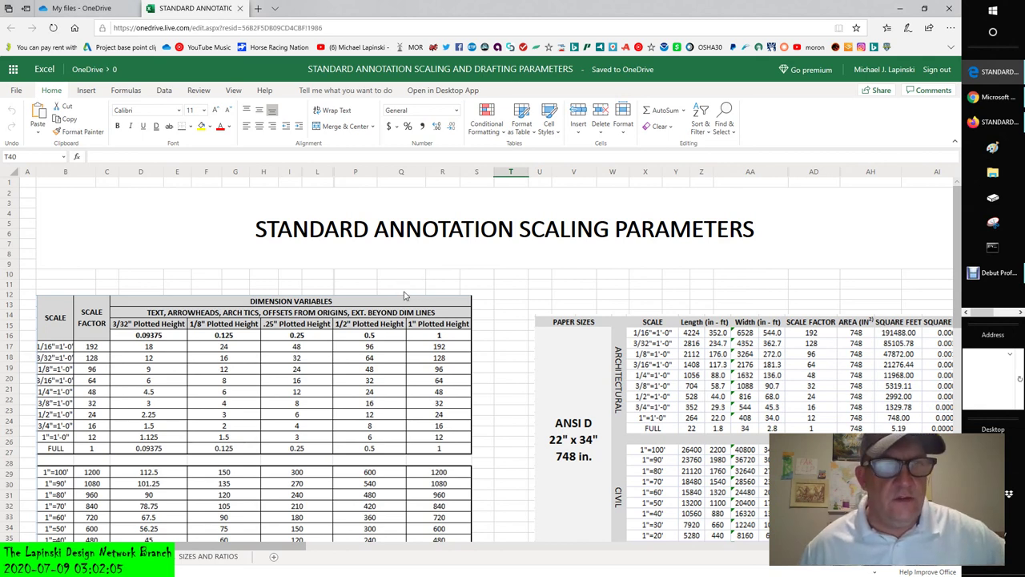
- Scroll down so row 12 is at the top, showing the Dimension Variables and ANSI D 22" x 34" tables
{"action": "scroll", "coordinate": [405, 296], "scroll_direction": "down", "scroll_amount": 4}
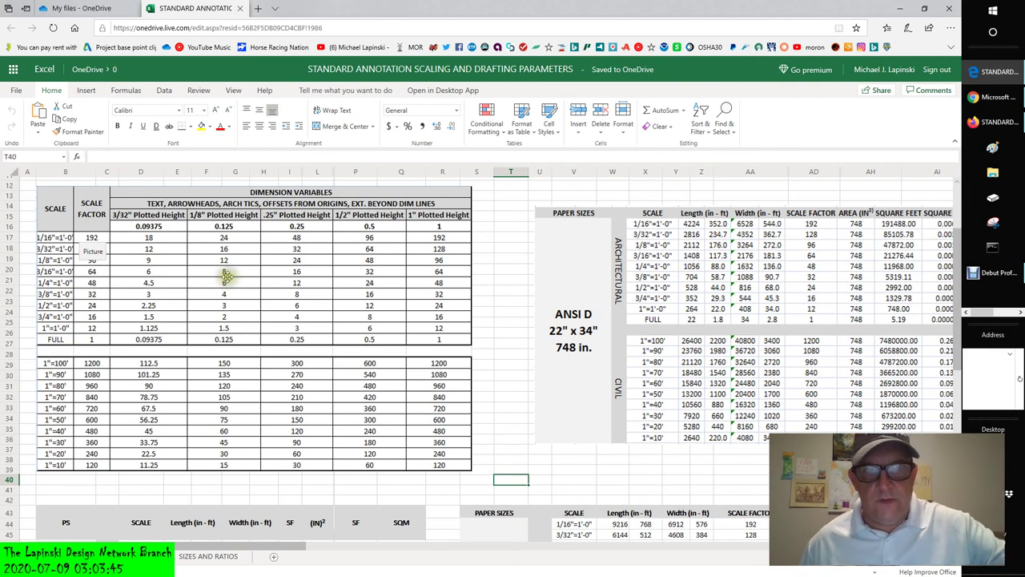
{"action": "left_click", "coordinate": [502, 251]}
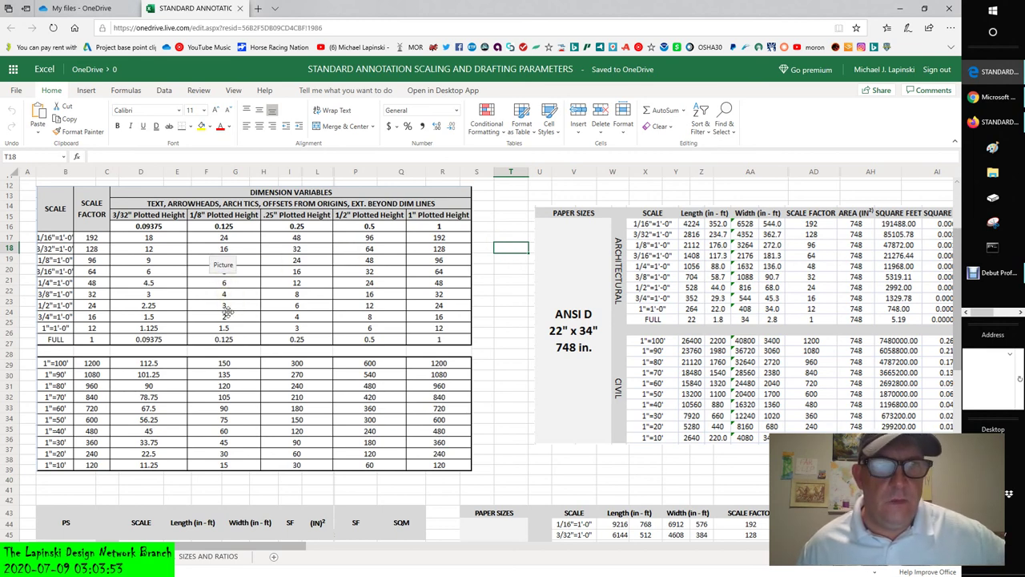
{"action": "left_click", "coordinate": [497, 227]}
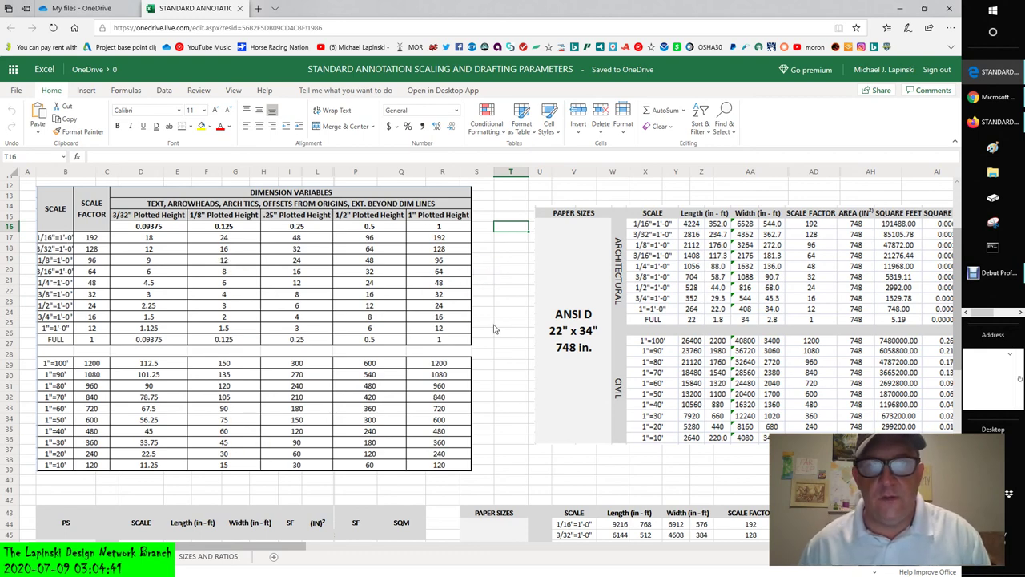
- Scroll through the worksheet to bring the ARCH D 24" x 36" and CUSTOM 36" x 120" tables into view
{"action": "scroll", "coordinate": [494, 328], "scroll_direction": "down", "scroll_amount": 8}
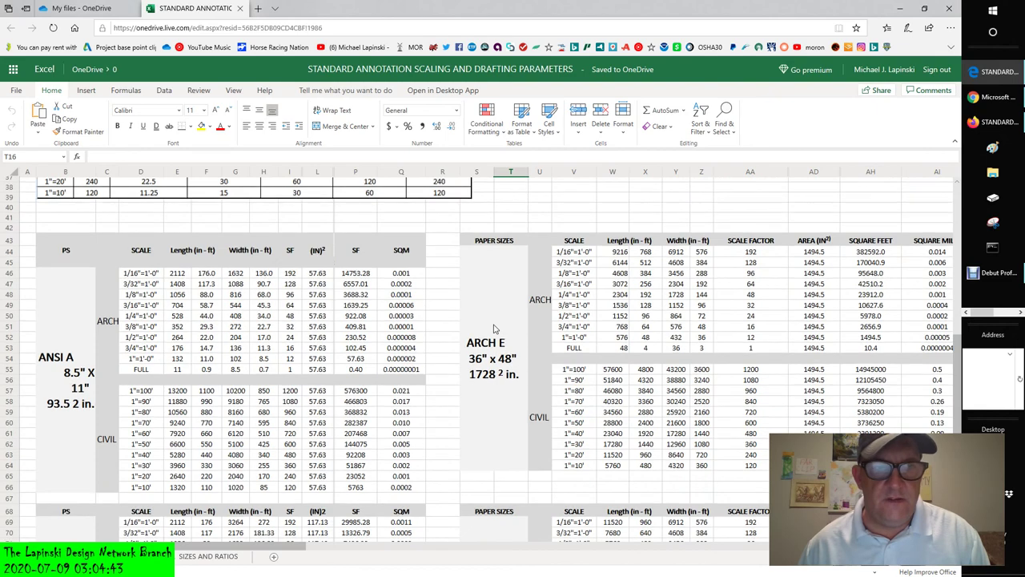
{"action": "scroll", "coordinate": [182, 305], "scroll_direction": "up", "scroll_amount": 4}
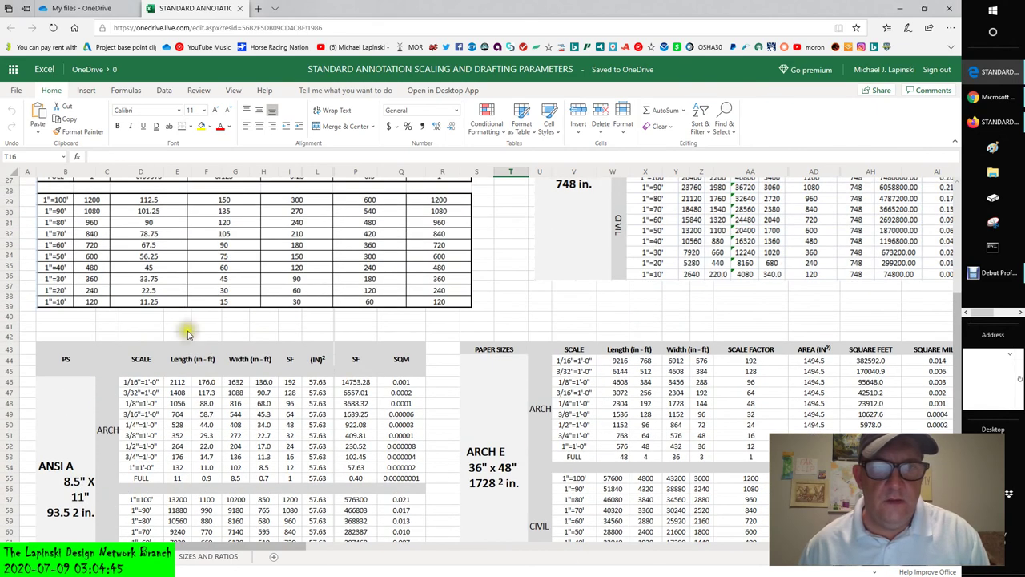
{"action": "scroll", "coordinate": [325, 361], "scroll_direction": "up", "scroll_amount": 3}
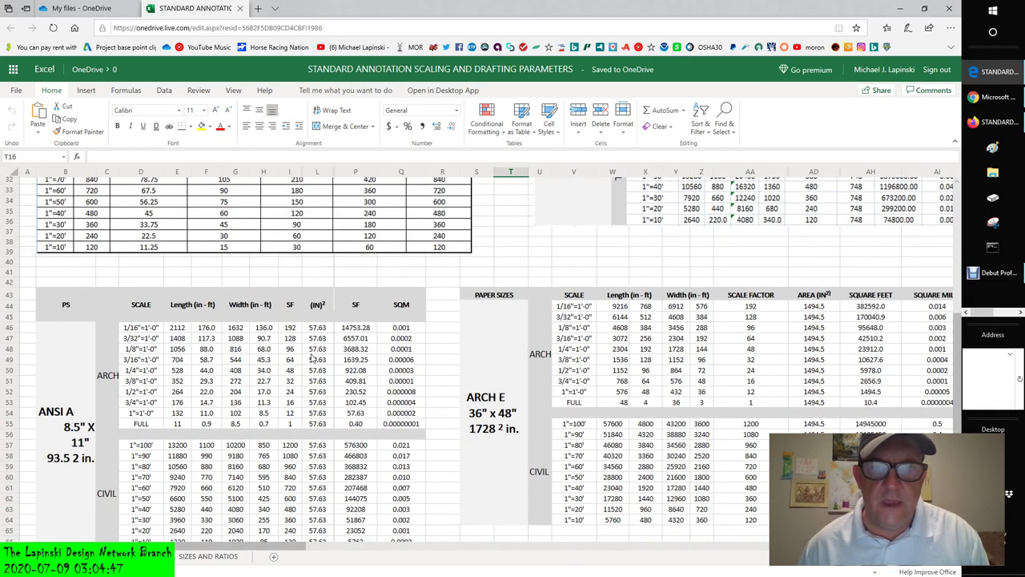
{"action": "scroll", "coordinate": [312, 358], "scroll_direction": "up", "scroll_amount": 5}
{"action": "scroll", "coordinate": [319, 353], "scroll_direction": "down", "scroll_amount": 10}
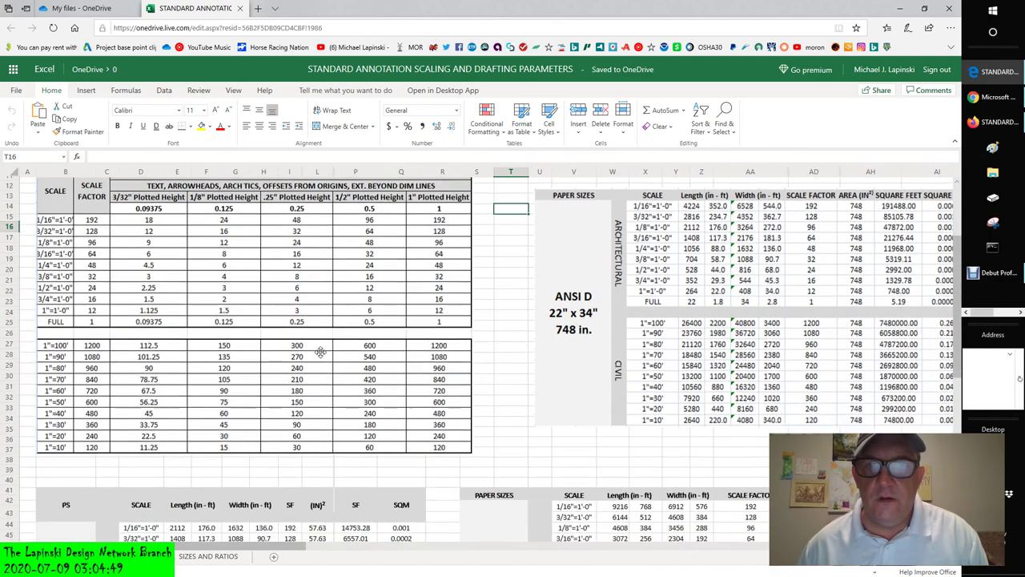
{"action": "scroll", "coordinate": [319, 354], "scroll_direction": "down", "scroll_amount": 2}
{"action": "scroll", "coordinate": [308, 364], "scroll_direction": "down", "scroll_amount": 3}
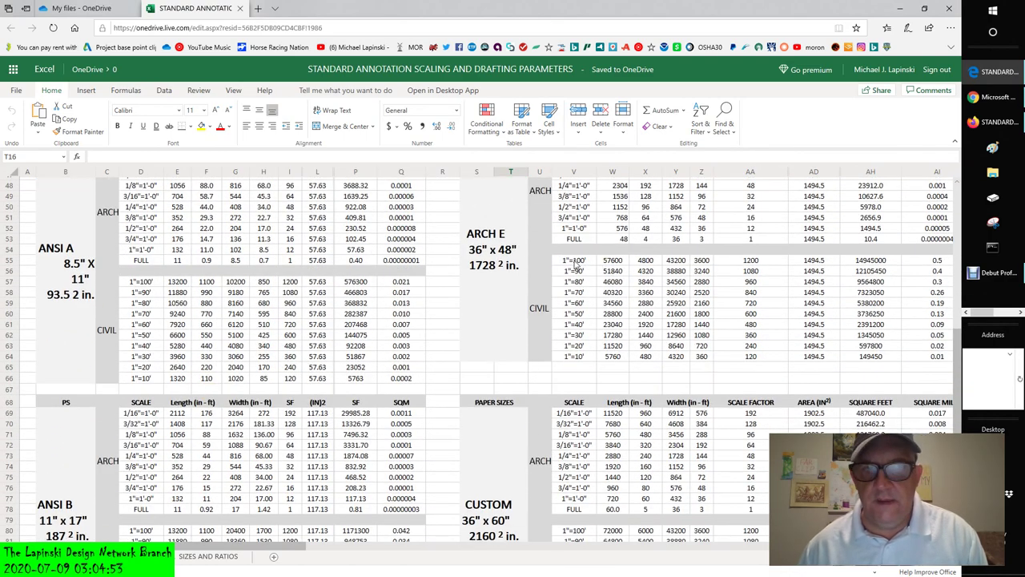
{"action": "scroll", "coordinate": [105, 376], "scroll_direction": "down", "scroll_amount": 5}
{"action": "scroll", "coordinate": [439, 356], "scroll_direction": "down", "scroll_amount": 3}
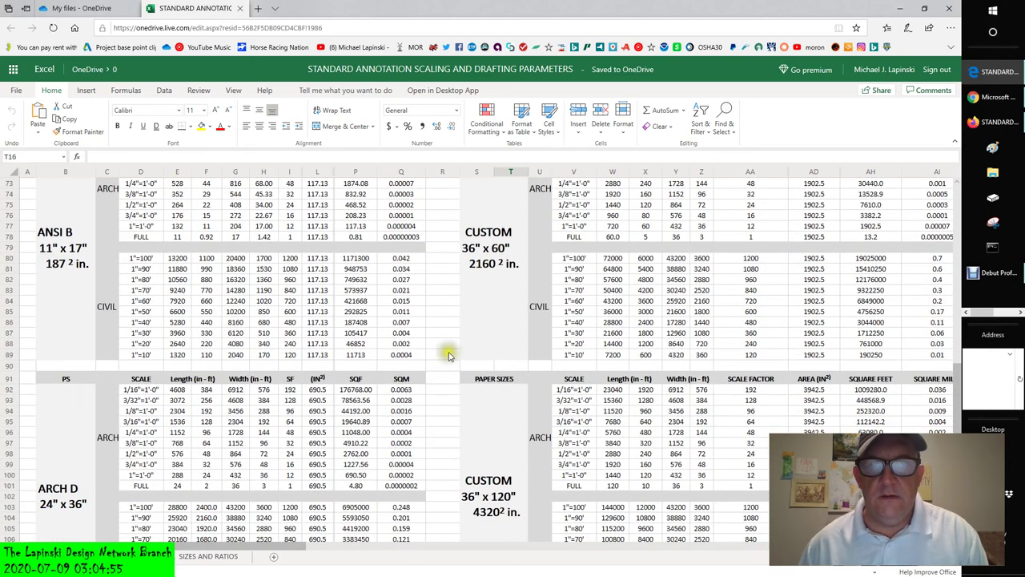
{"action": "scroll", "coordinate": [491, 271], "scroll_direction": "down", "scroll_amount": 7}
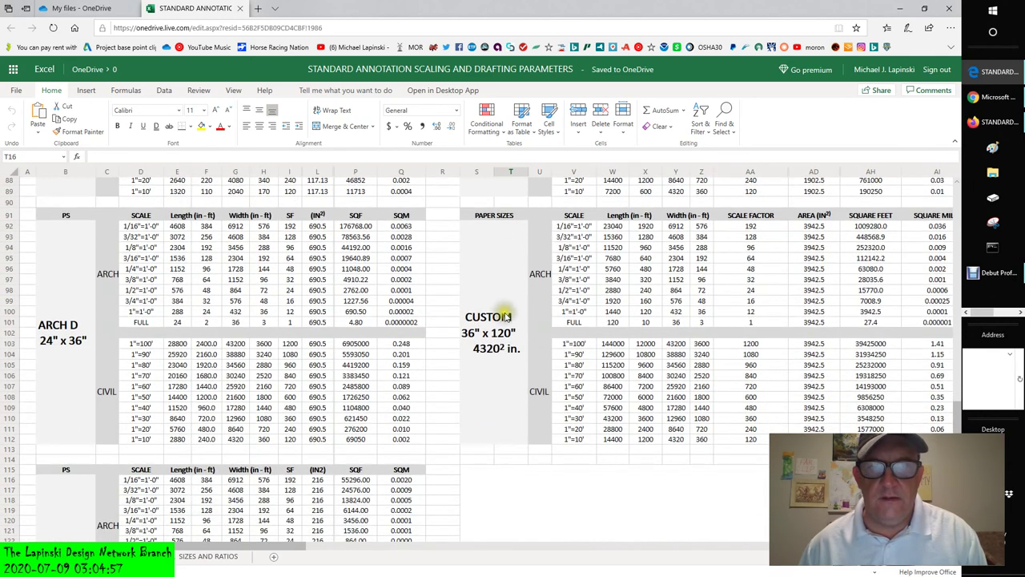
{"action": "scroll", "coordinate": [79, 378], "scroll_direction": "down", "scroll_amount": 5}
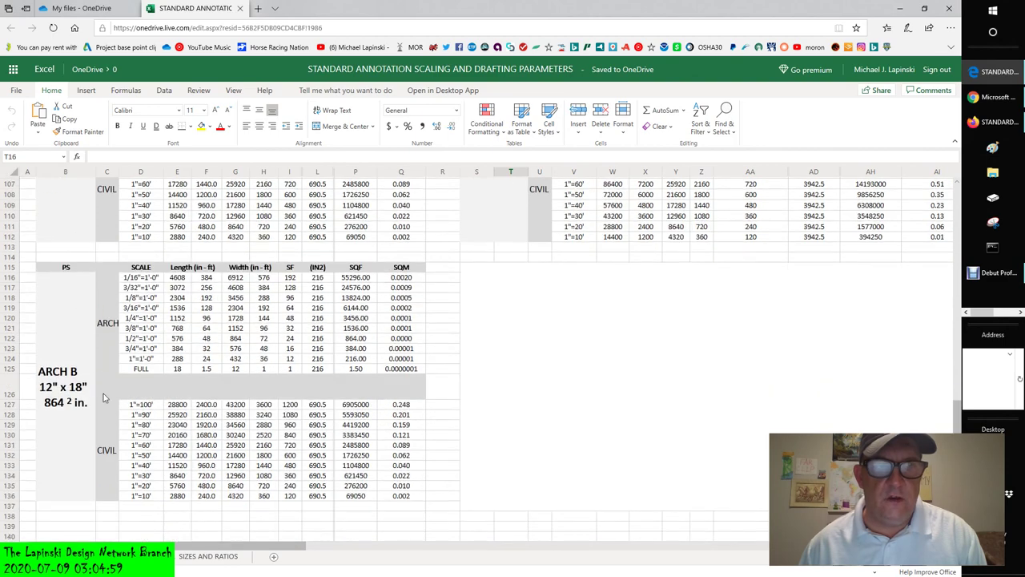
{"action": "scroll", "coordinate": [80, 378], "scroll_direction": "down", "scroll_amount": 13}
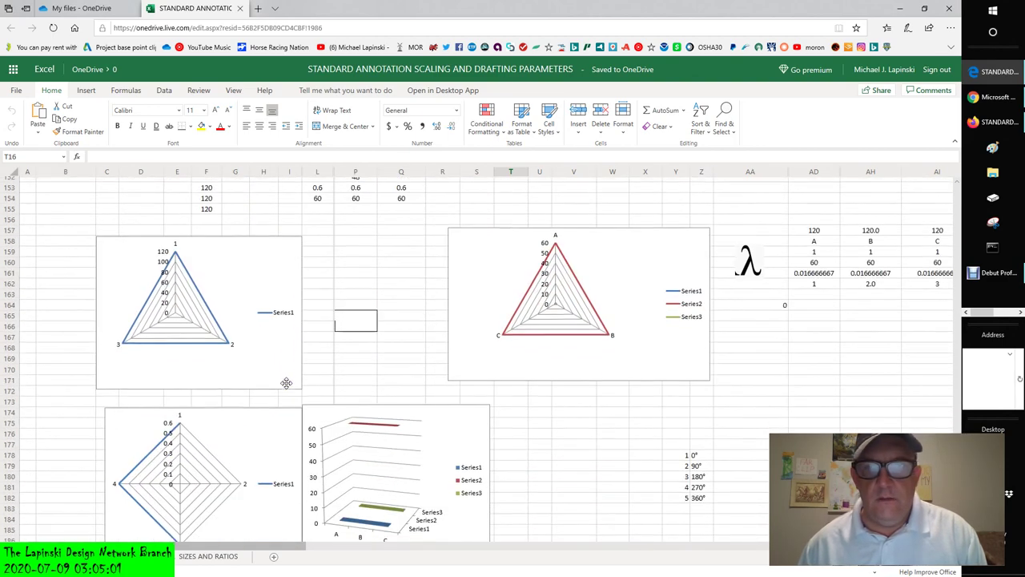
{"action": "scroll", "coordinate": [497, 485], "scroll_direction": "up", "scroll_amount": 1}
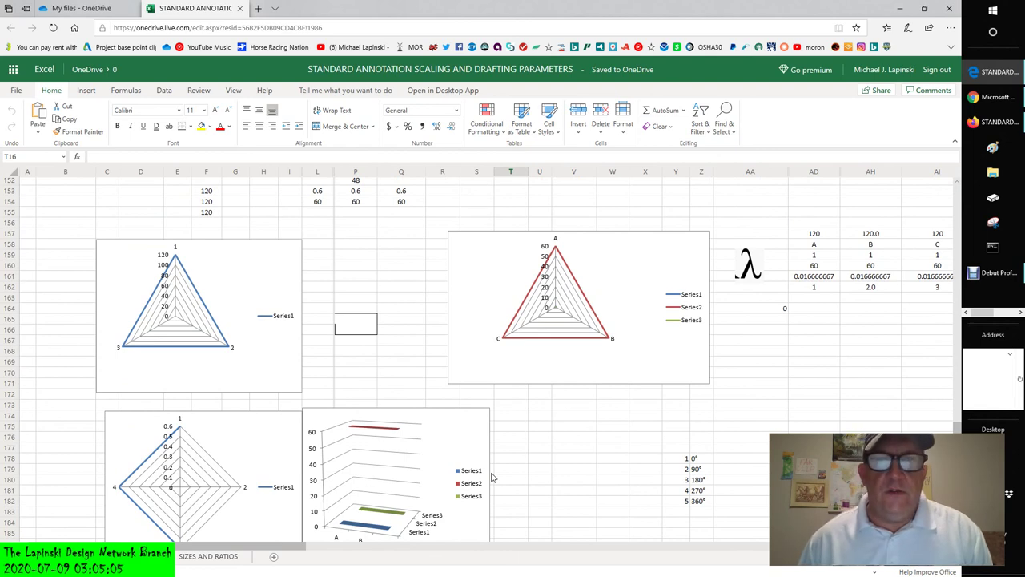
{"action": "scroll", "coordinate": [492, 477], "scroll_direction": "up", "scroll_amount": 20}
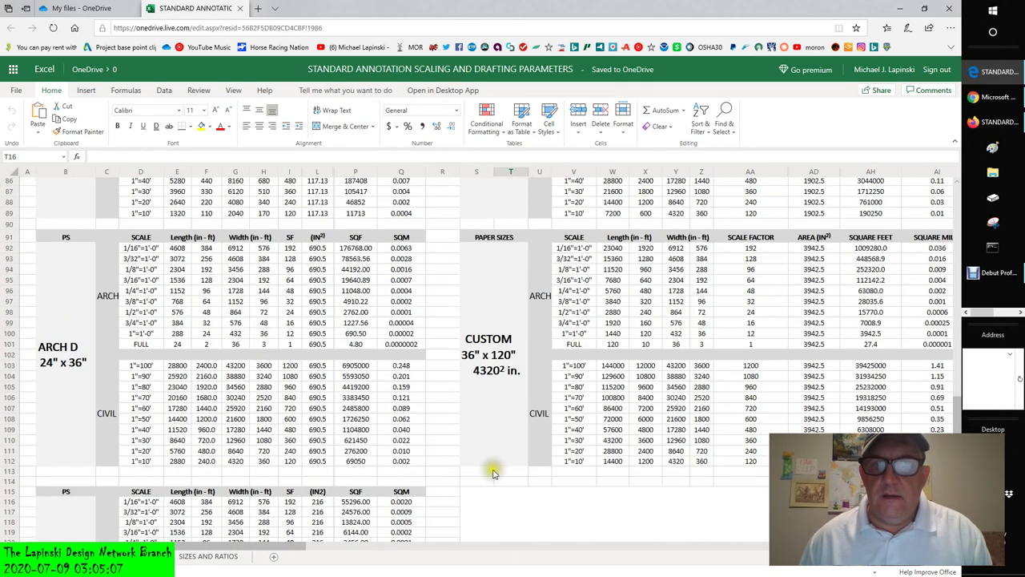
{"action": "scroll", "coordinate": [494, 475], "scroll_direction": "down", "scroll_amount": 1, "text": "ctrl"}
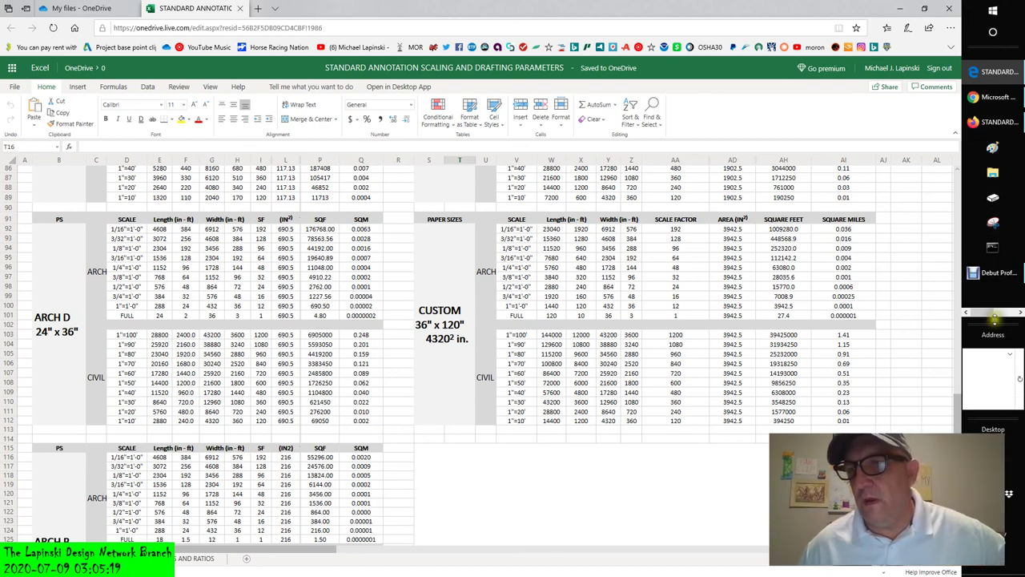
- Back in Revit, try a 1" = 1'-0" view scale on the Level 1 plan
{"action": "left_click", "coordinate": [991, 97]}
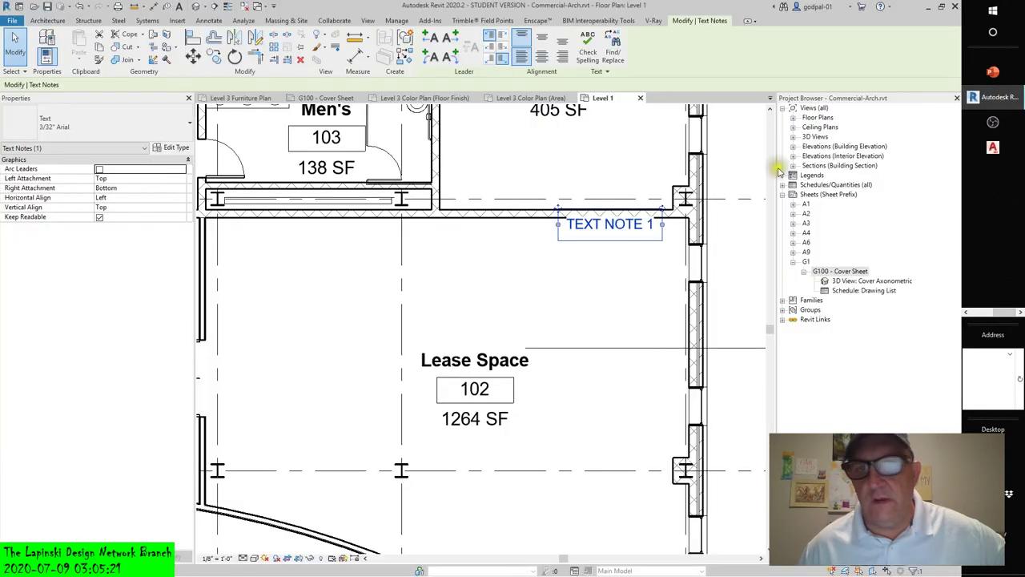
{"action": "left_click", "coordinate": [218, 558]}
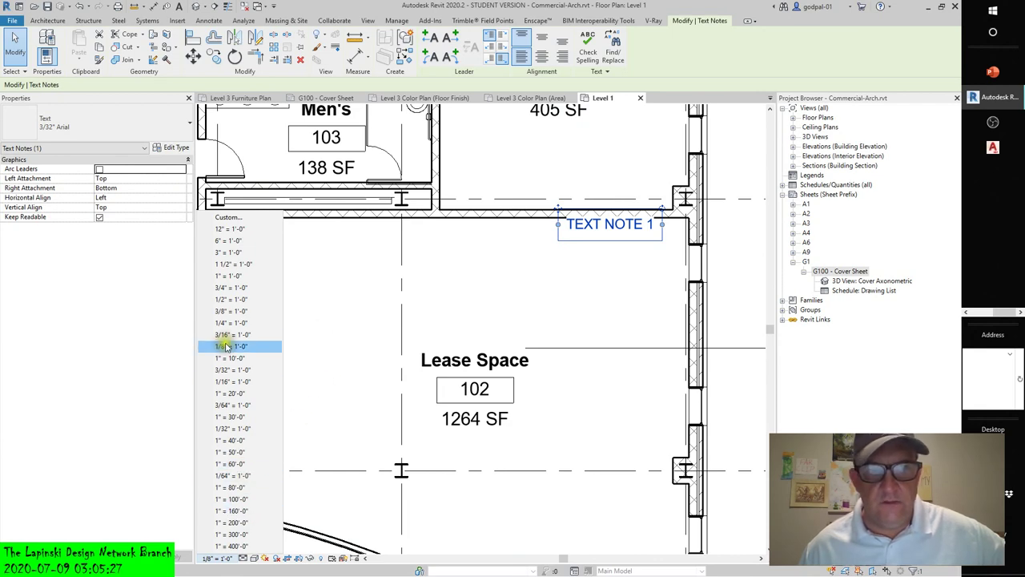
{"action": "left_click", "coordinate": [225, 276]}
{"action": "left_click", "coordinate": [585, 277]}
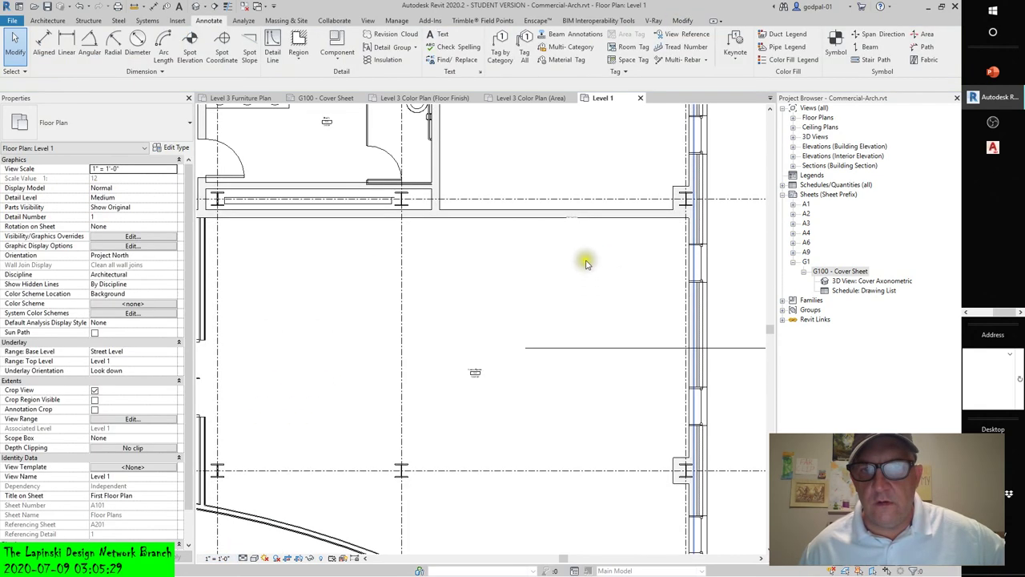
{"action": "scroll", "coordinate": [575, 225], "scroll_direction": "up", "scroll_amount": 3}
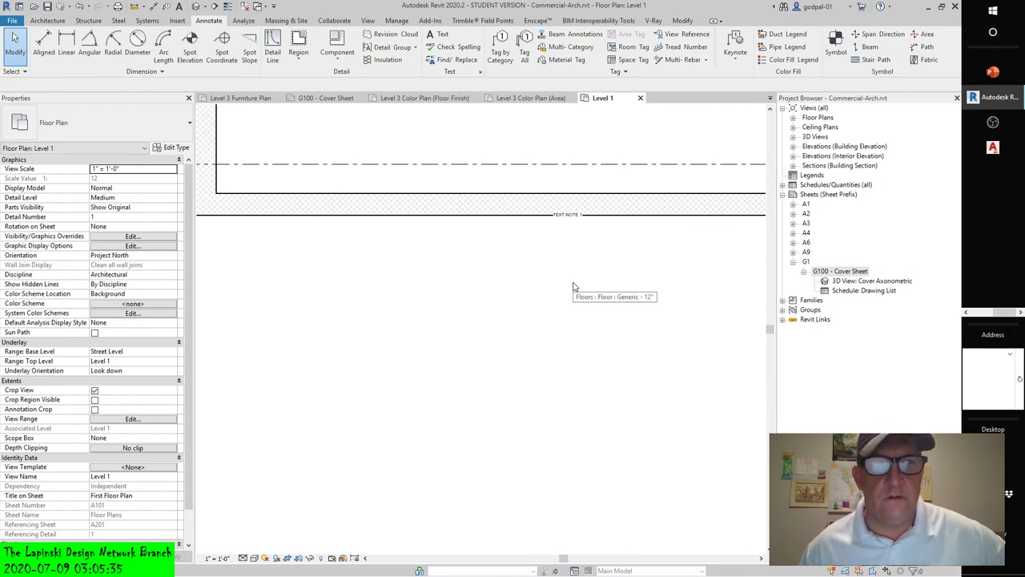
- Check the wall and floor under TEXT NOTE 1, then undo the scale back to 1/8" = 1'-0"
{"action": "left_click", "coordinate": [578, 222]}
{"action": "left_click", "coordinate": [530, 253]}
{"action": "scroll", "coordinate": [608, 312], "scroll_direction": "down", "scroll_amount": 5}
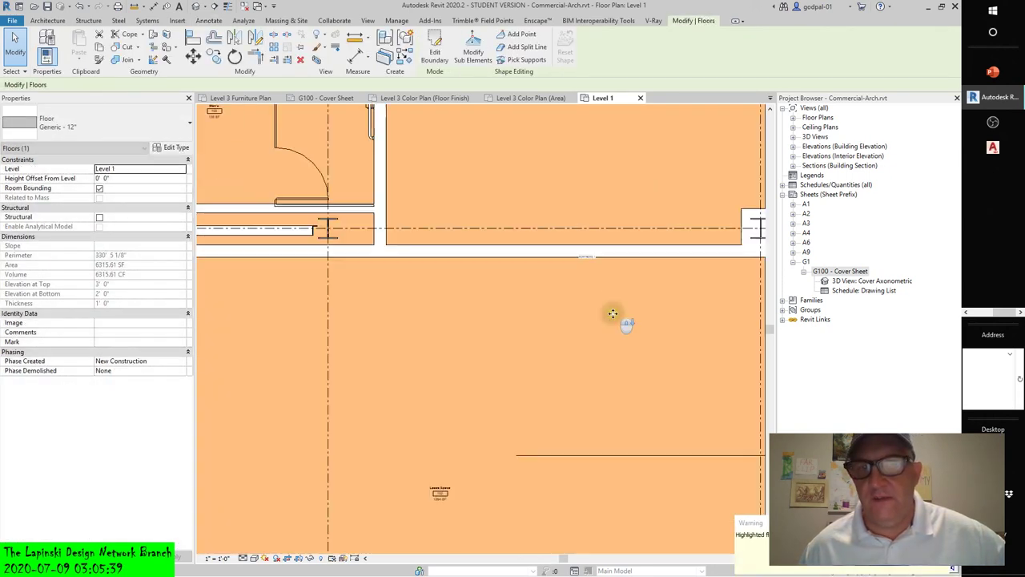
{"action": "key", "text": "Escape"}
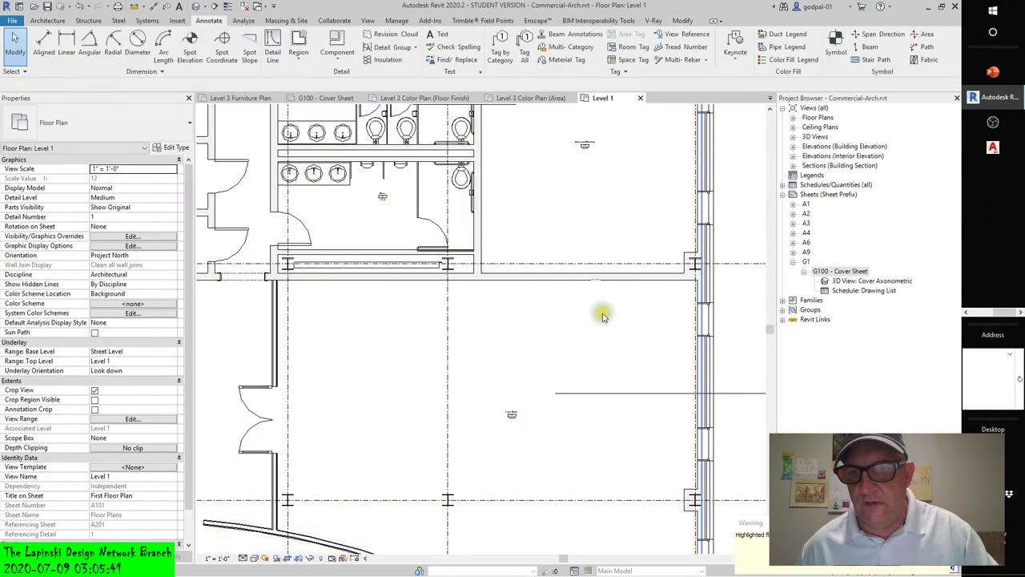
{"action": "scroll", "coordinate": [423, 195], "scroll_direction": "up", "scroll_amount": 5}
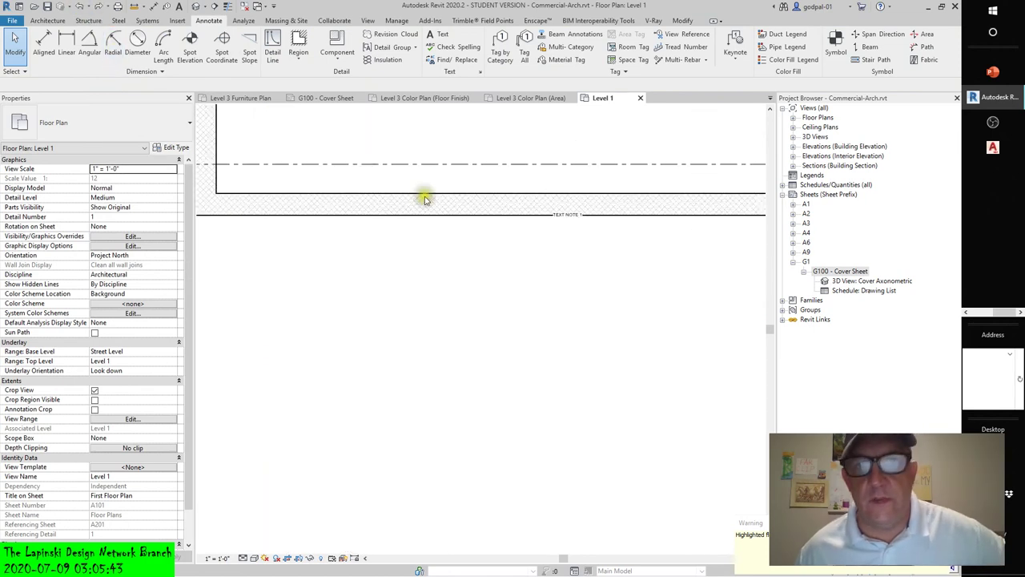
{"action": "left_click", "coordinate": [80, 7]}
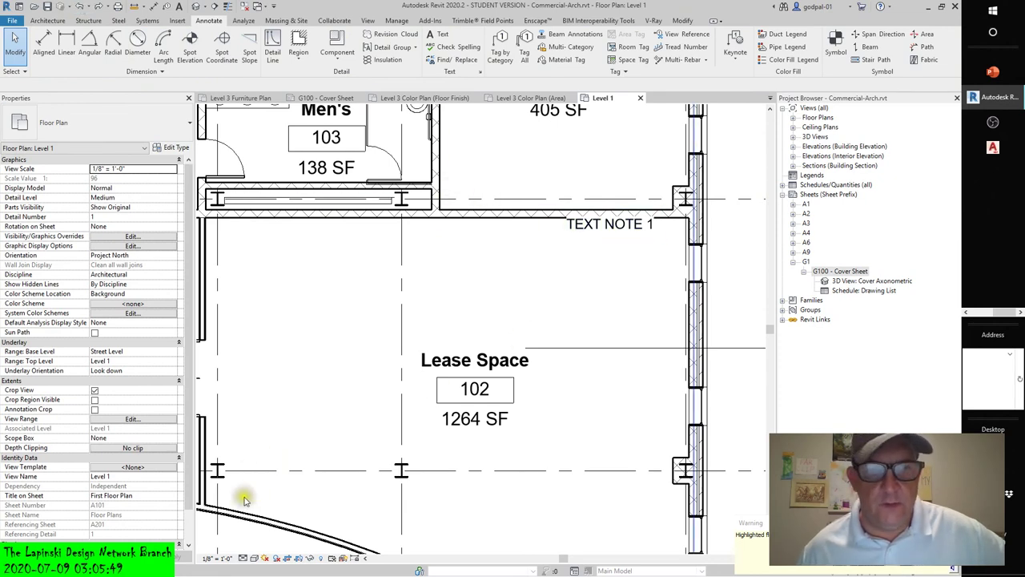
- Set the view scale to 1/16" = 1'-0" and return to the annotation scaling image search
{"action": "left_click", "coordinate": [227, 562]}
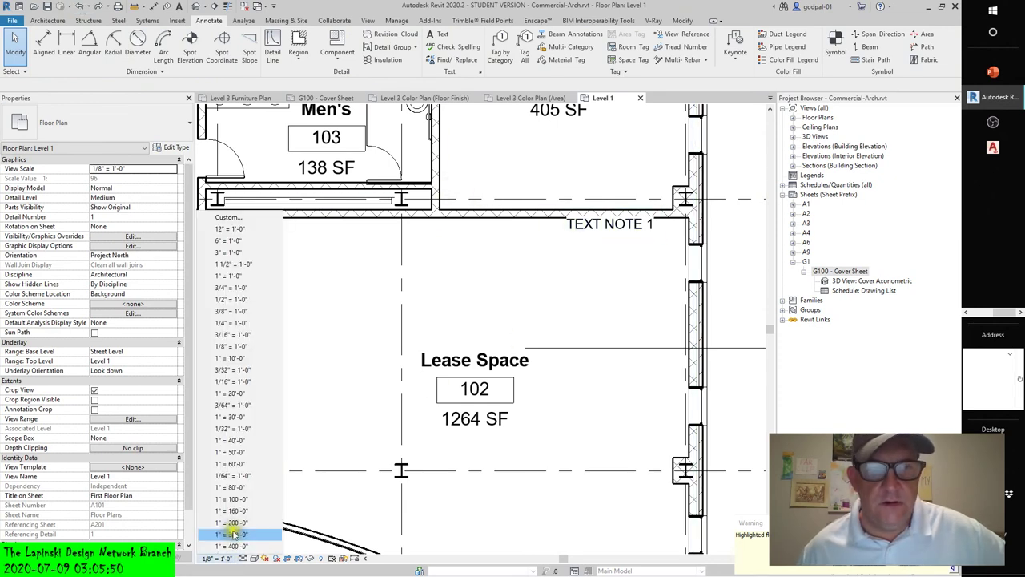
{"action": "left_click", "coordinate": [235, 385]}
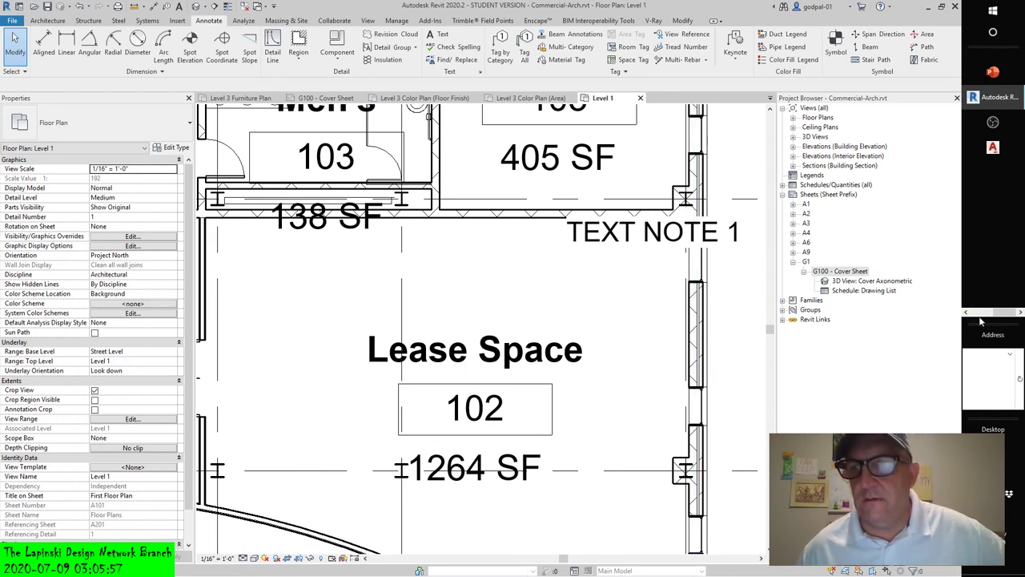
{"action": "mouse_move", "coordinate": [979, 315]}
{"action": "left_click", "coordinate": [999, 125]}
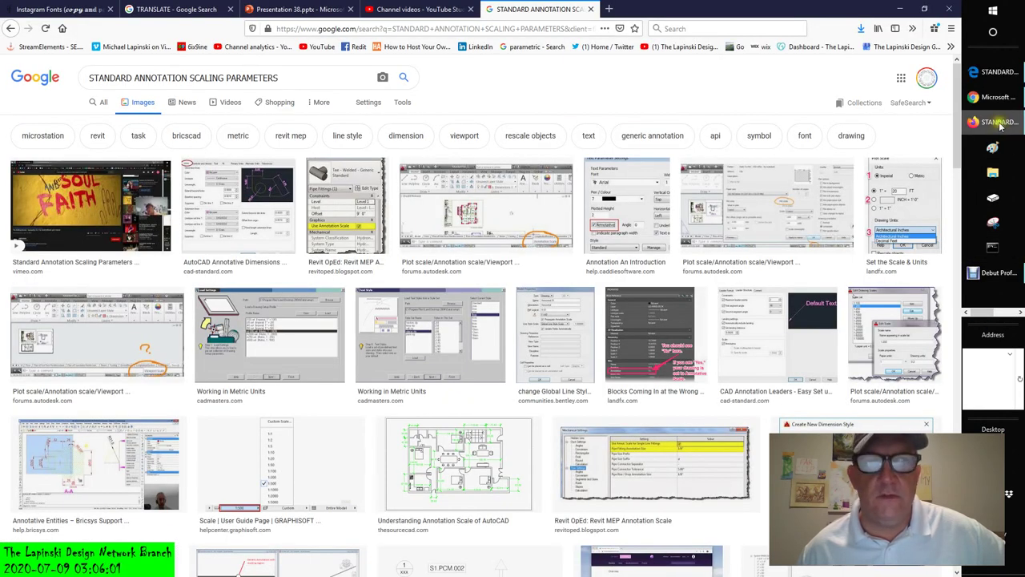
- Leave the Google Images results and switch back to the Excel Online scaling workbook
{"action": "left_click", "coordinate": [991, 306]}
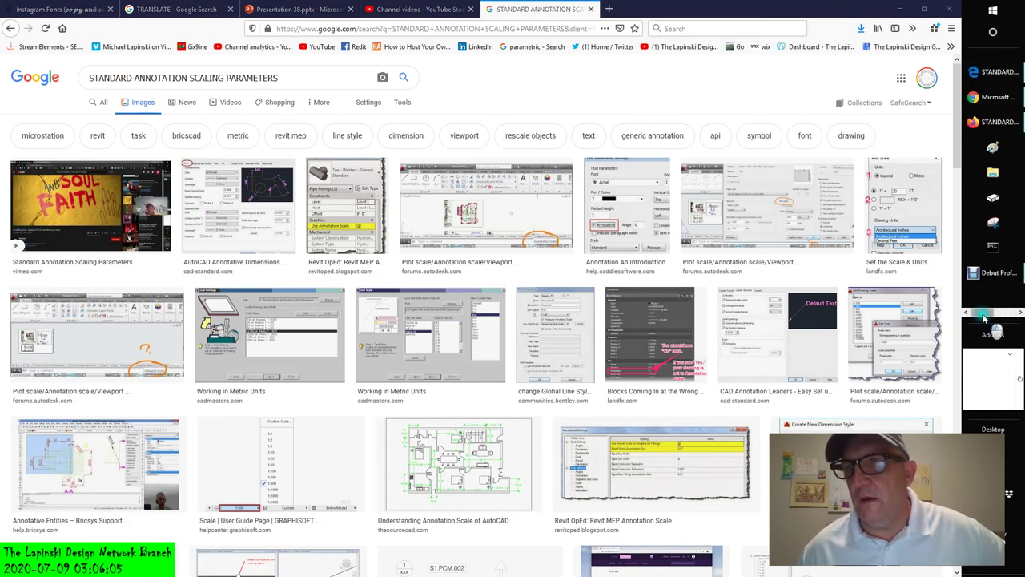
{"action": "scroll", "coordinate": [988, 285], "scroll_direction": "up", "scroll_amount": 2}
{"action": "mouse_move", "coordinate": [989, 125]}
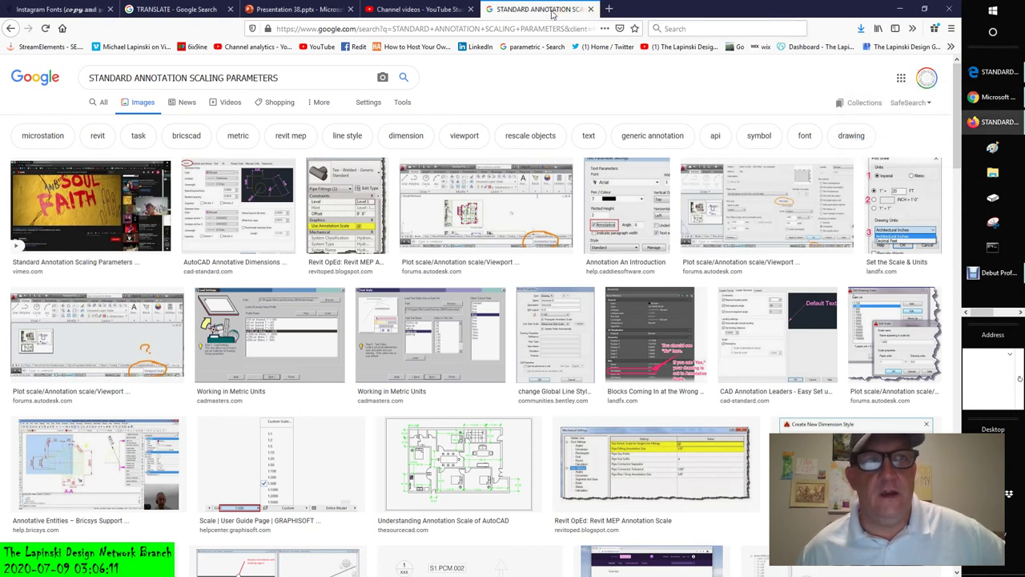
{"action": "left_click", "coordinate": [992, 72]}
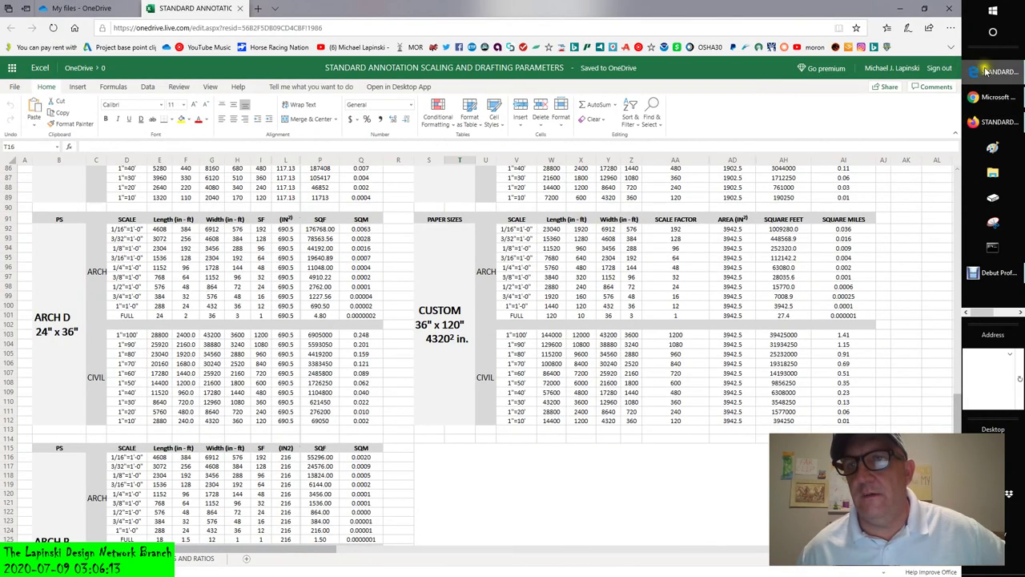
- Scroll to the top of the dimension variables table, then switch back through Firefox to Revit
{"action": "scroll", "coordinate": [127, 390], "scroll_direction": "up", "scroll_amount": 20}
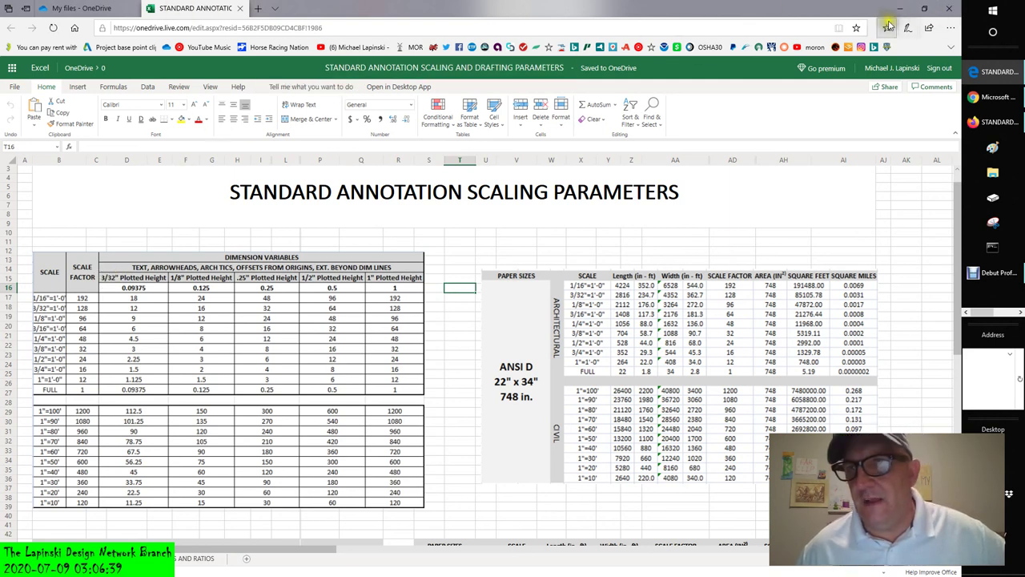
{"action": "left_click", "coordinate": [984, 122]}
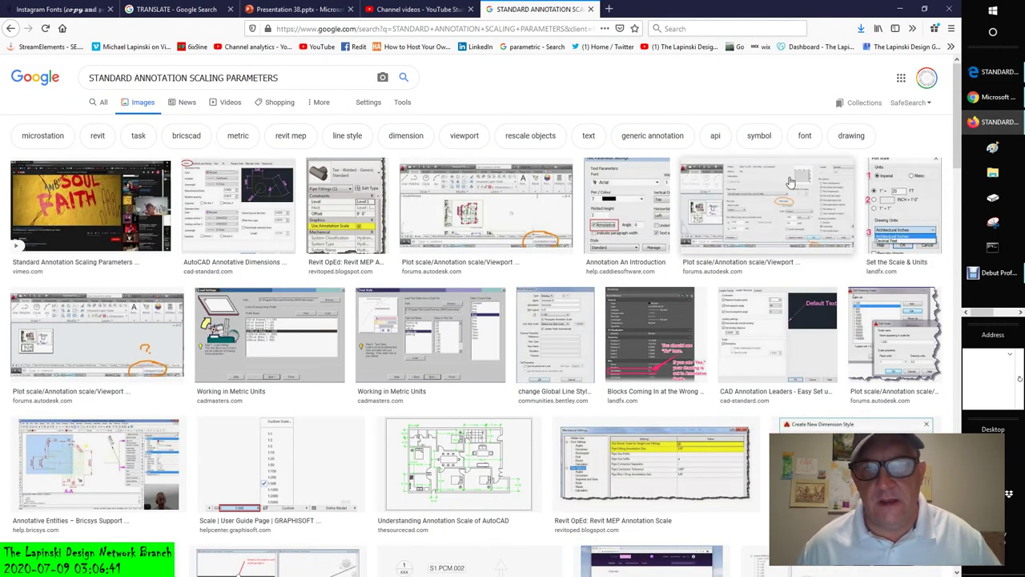
{"action": "mouse_move", "coordinate": [1007, 71]}
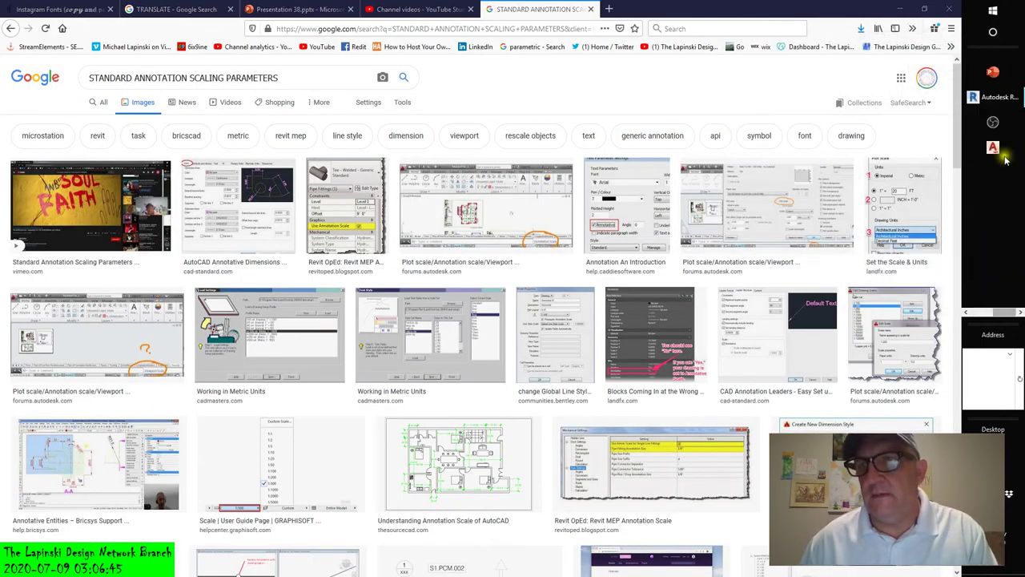
{"action": "left_click", "coordinate": [990, 100]}
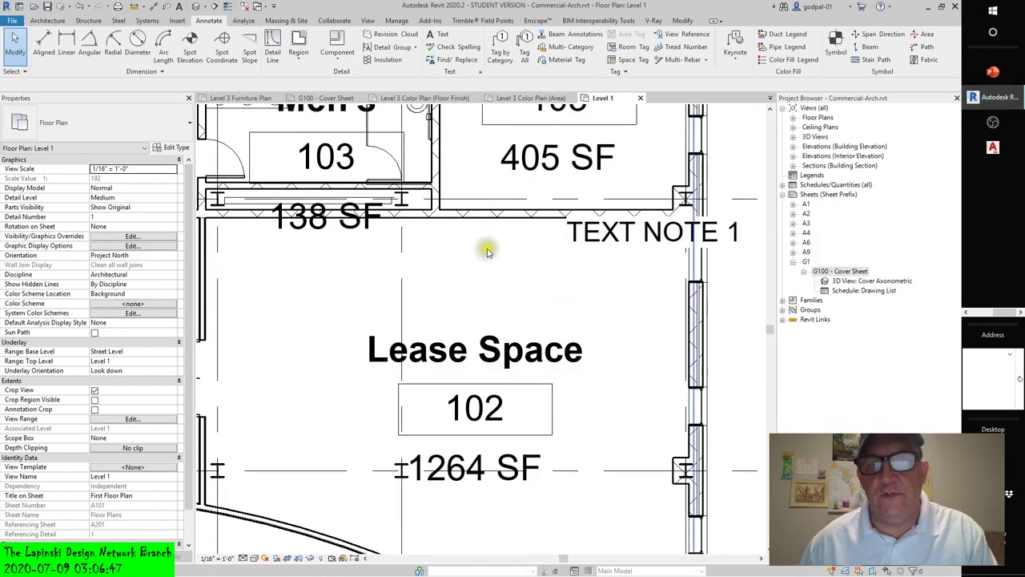
- Undo the view scale back to 1/8" = 1'-0" and start the Annotate Text tool
{"action": "left_click", "coordinate": [78, 7]}
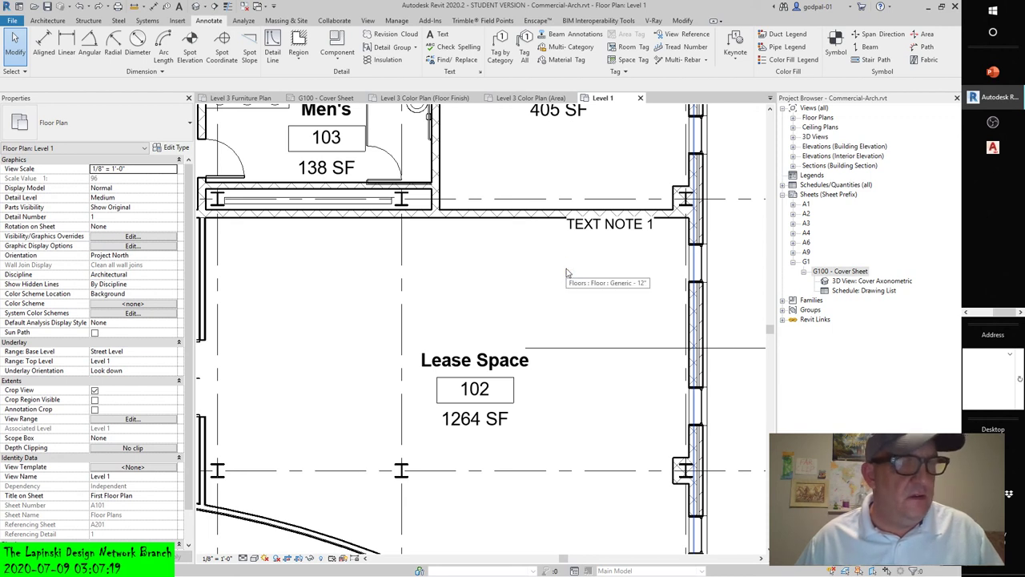
{"action": "left_click", "coordinate": [435, 34]}
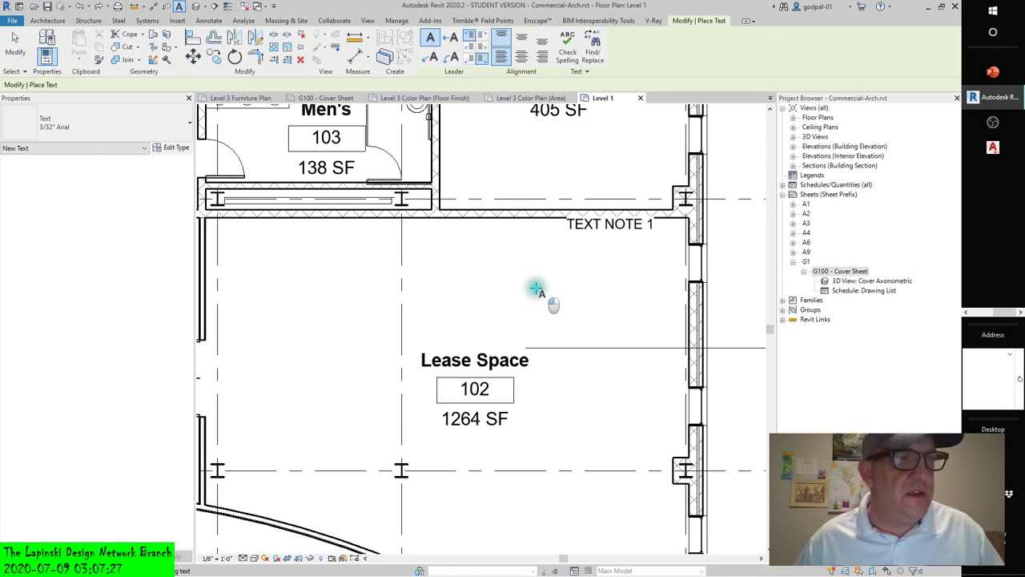
- Place a text note above Lease Space 102 reading 'U can do so at any time using the grips'
{"action": "left_click_drag", "start_coordinate": [536, 288], "coordinate": [623, 318]}
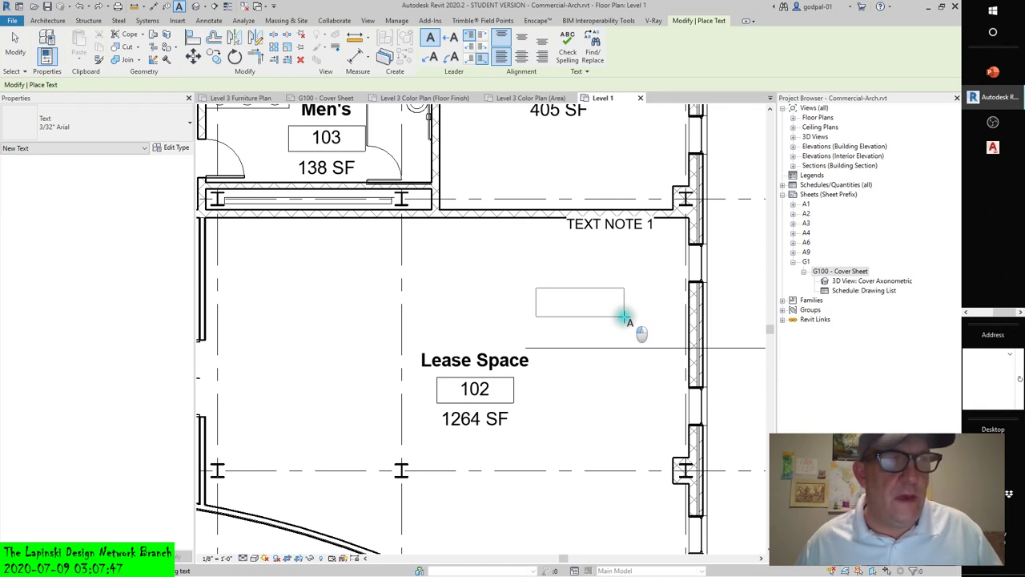
{"action": "left_click_drag", "start_coordinate": [624, 318], "coordinate": [624, 318]}
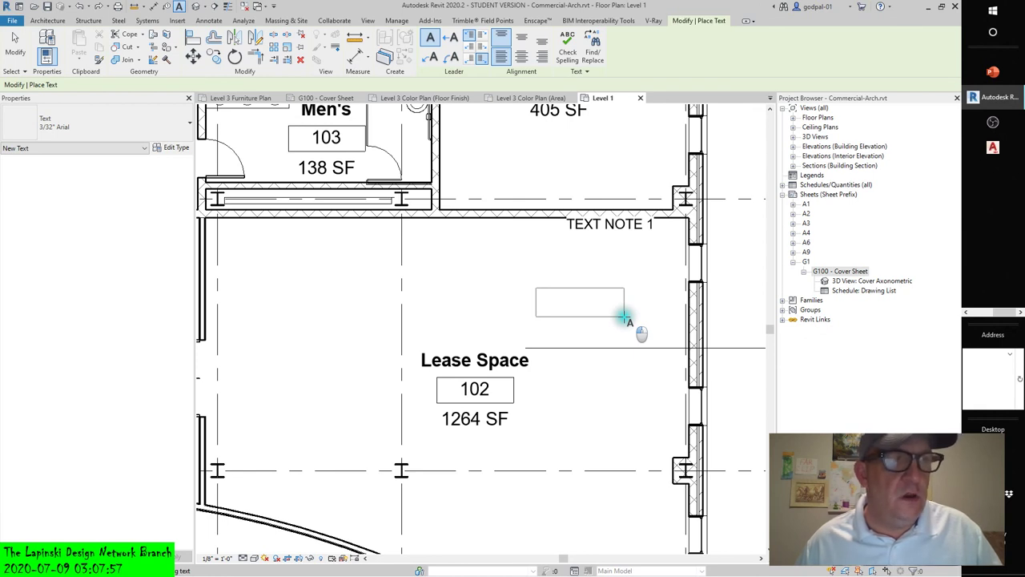
{"action": "left_click_drag", "start_coordinate": [624, 318], "coordinate": [624, 318]}
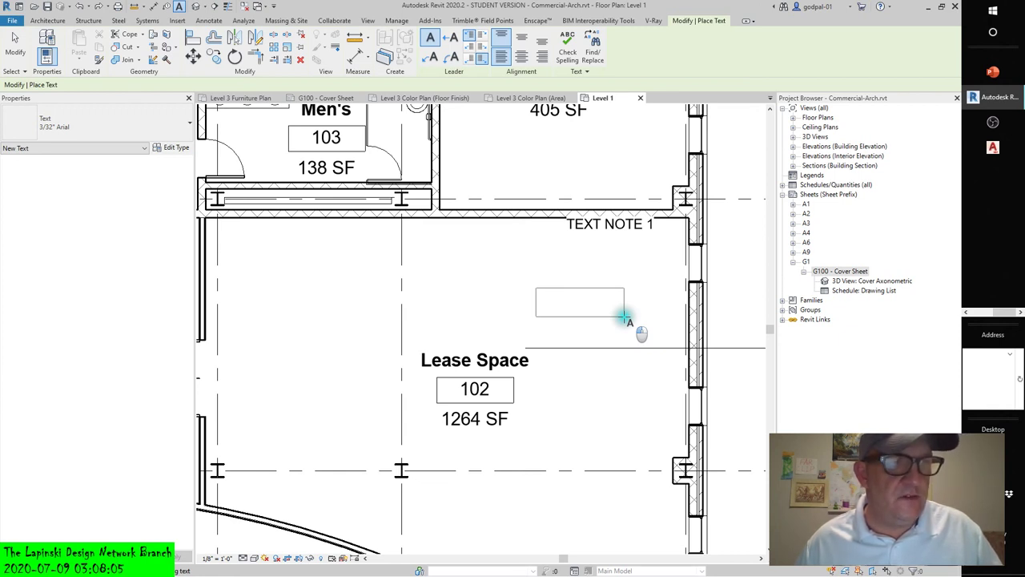
{"action": "left_click_drag", "start_coordinate": [624, 318], "coordinate": [645, 320]}
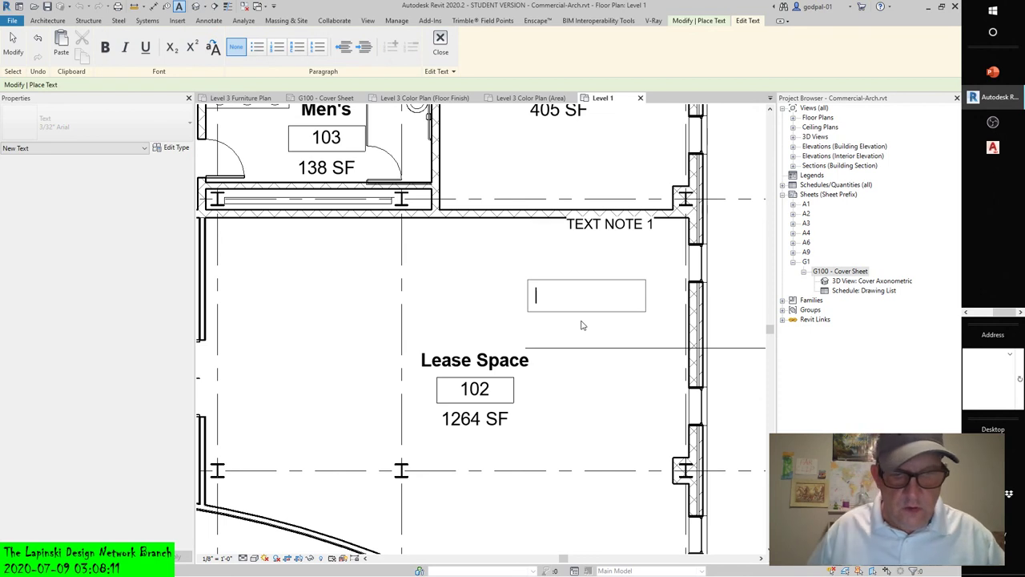
{"action": "type", "text": "U can do"}
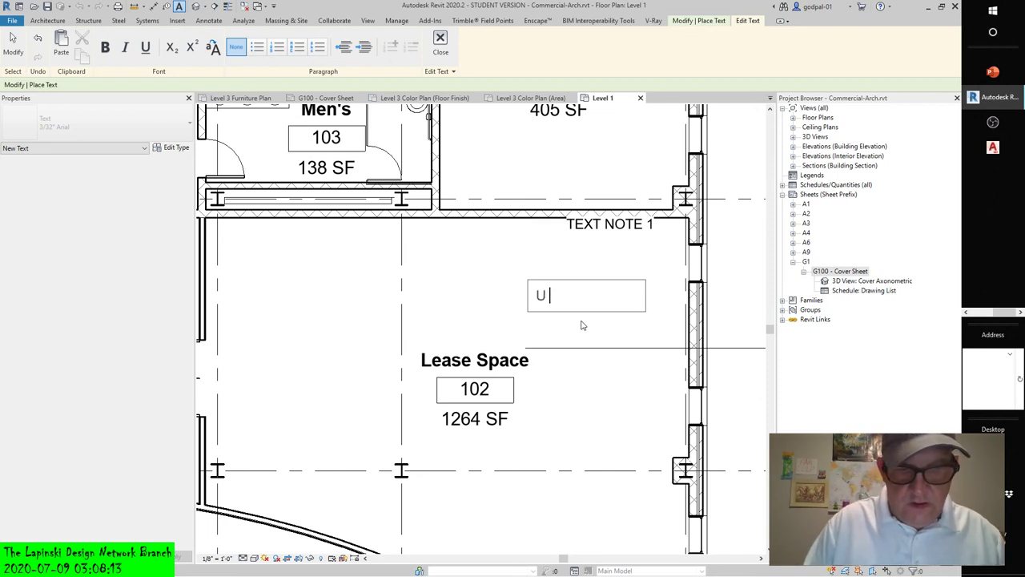
{"action": "type", "text": " so at a"}
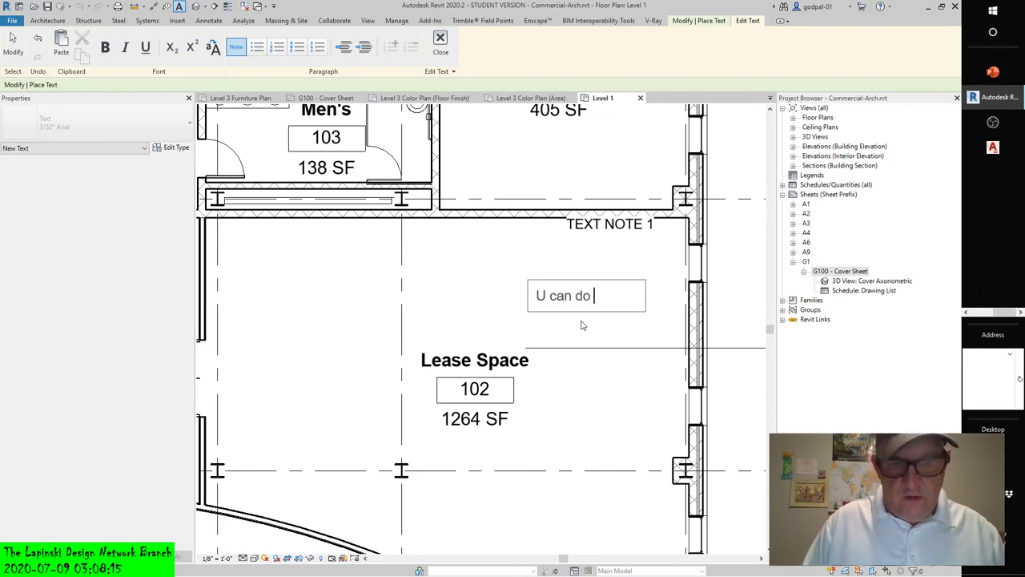
{"action": "type", "text": "ny"}
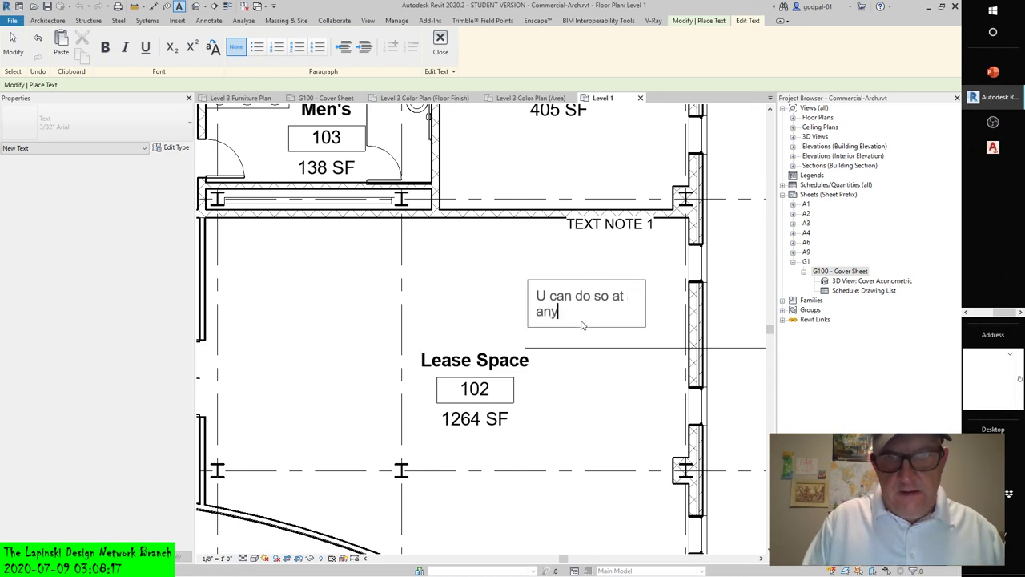
{"action": "type", "text": " time u"}
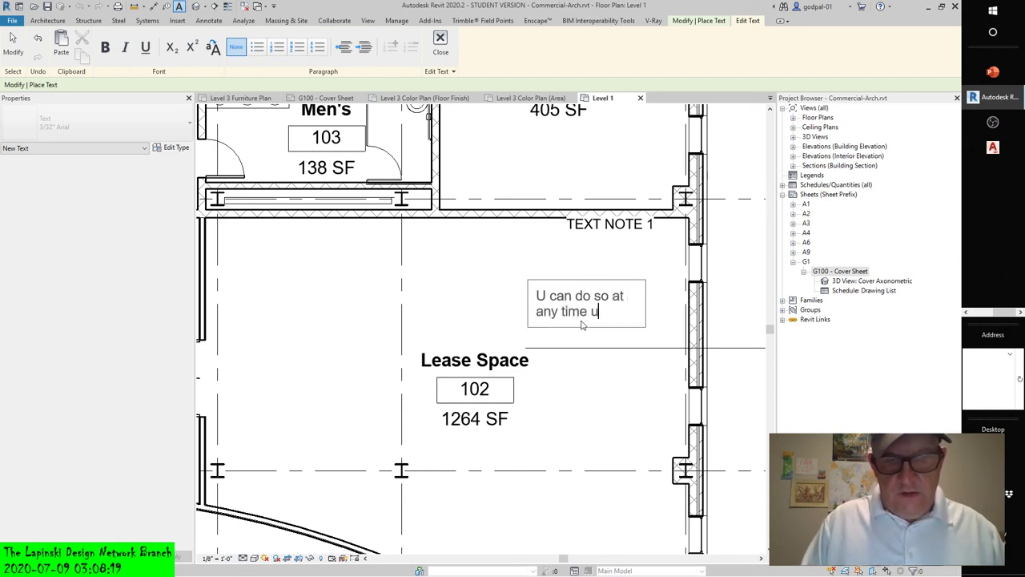
{"action": "type", "text": "sing the grips"}
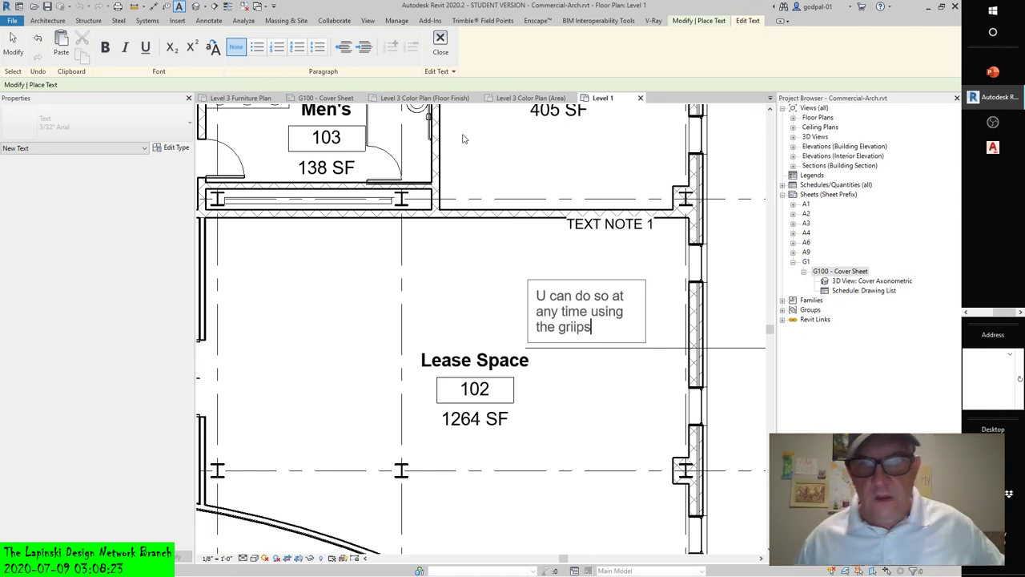
{"action": "left_click", "coordinate": [602, 372]}
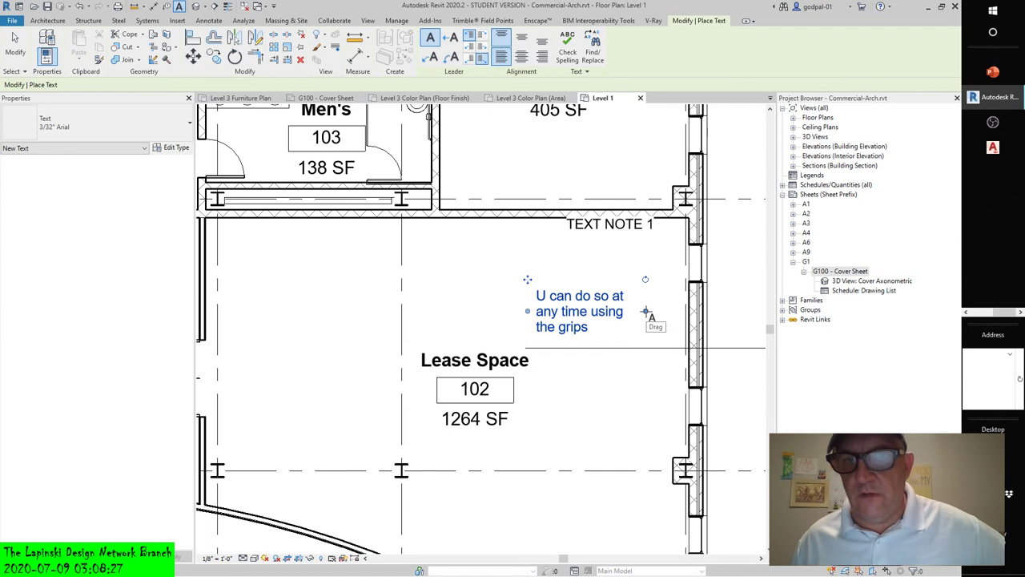
- Reflow the grips note with its width grip, then try 1/4", 1", 1/16" scales, ending at 3/8" = 1'-0"
{"action": "left_click_drag", "start_coordinate": [648, 319], "coordinate": [651, 304]}
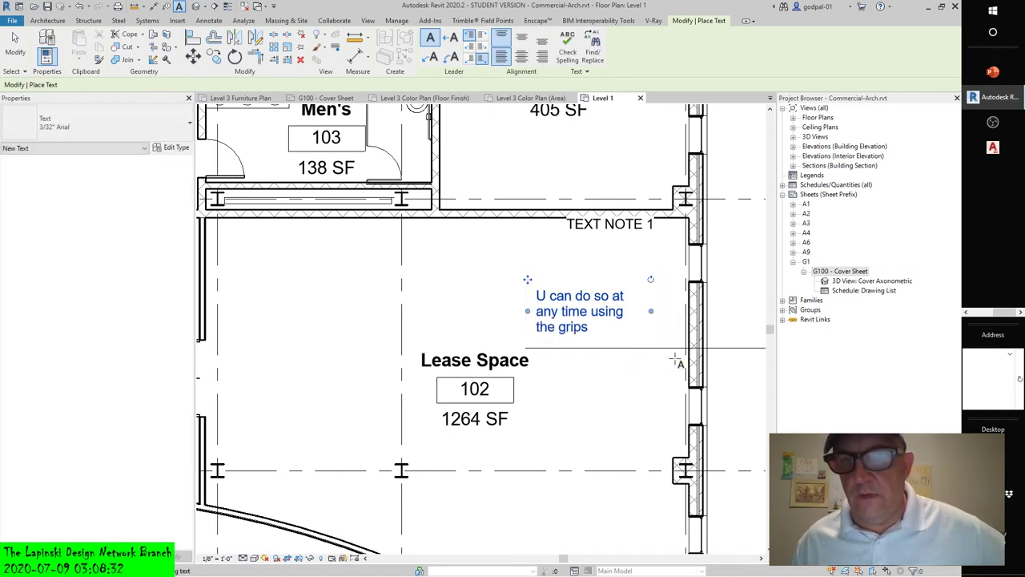
{"action": "left_click", "coordinate": [218, 557]}
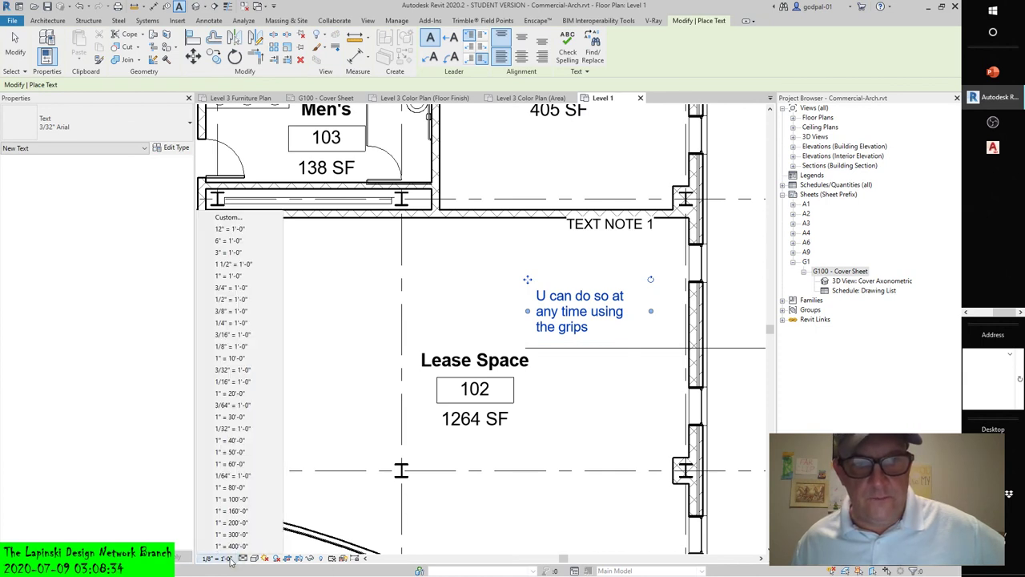
{"action": "left_click", "coordinate": [244, 324]}
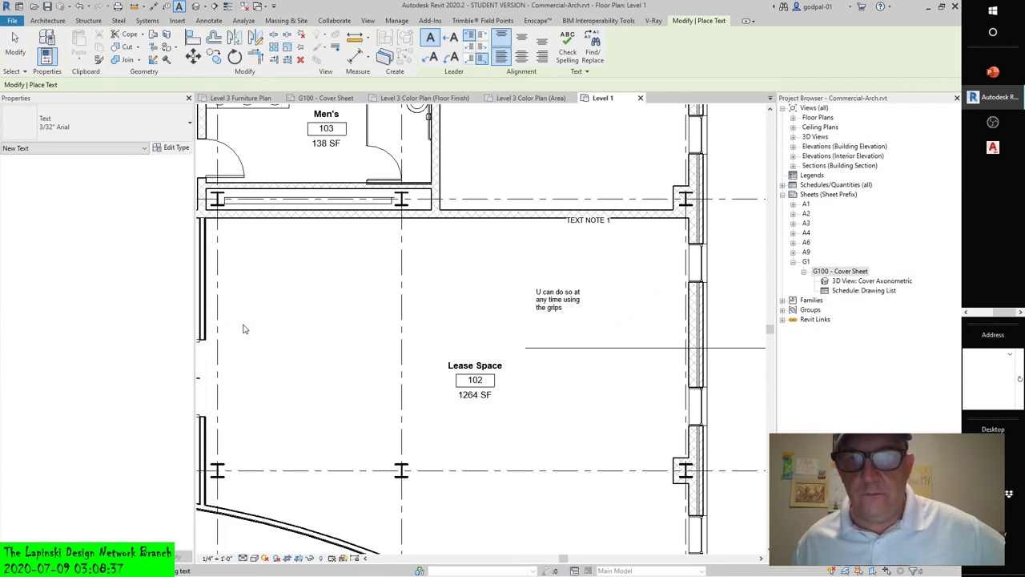
{"action": "left_click", "coordinate": [217, 558]}
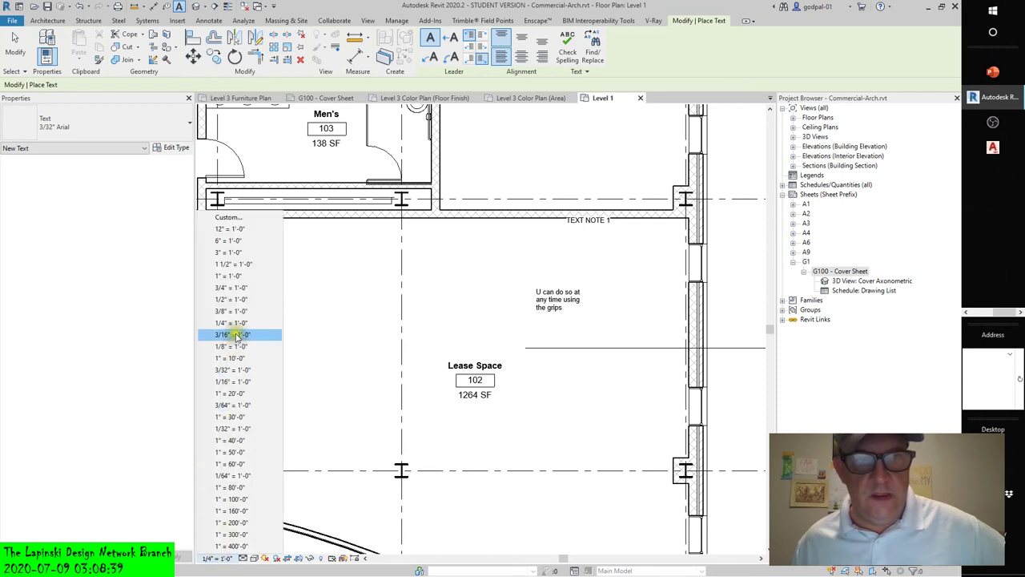
{"action": "left_click", "coordinate": [229, 276]}
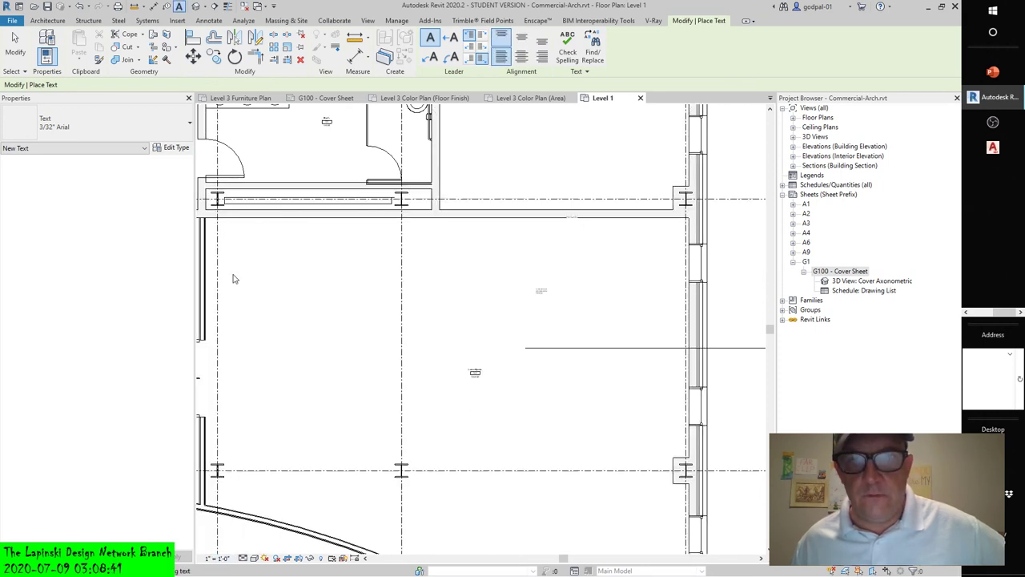
{"action": "left_click", "coordinate": [218, 558]}
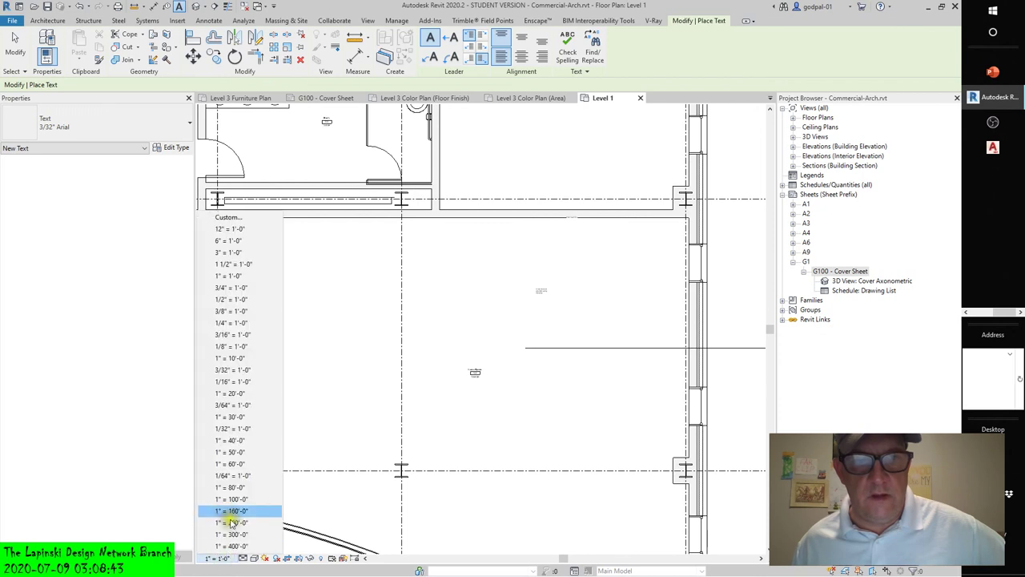
{"action": "left_click", "coordinate": [231, 381]}
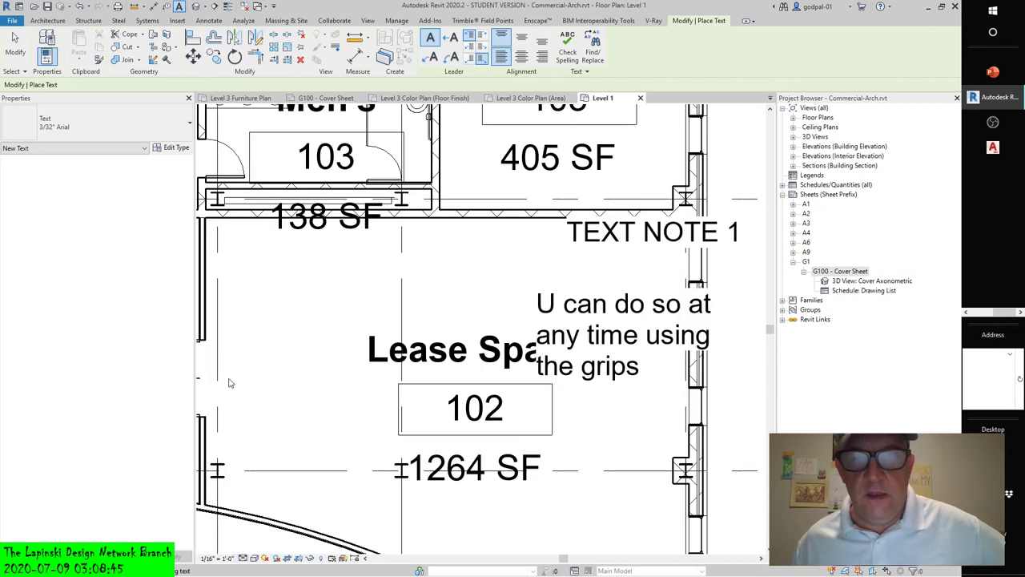
{"action": "left_click", "coordinate": [218, 558]}
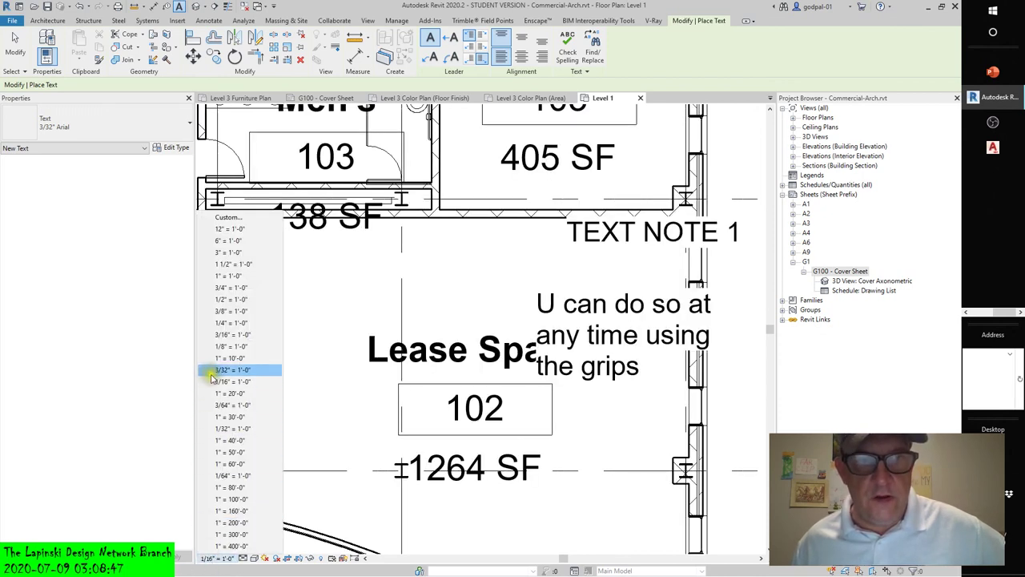
{"action": "left_click", "coordinate": [217, 311]}
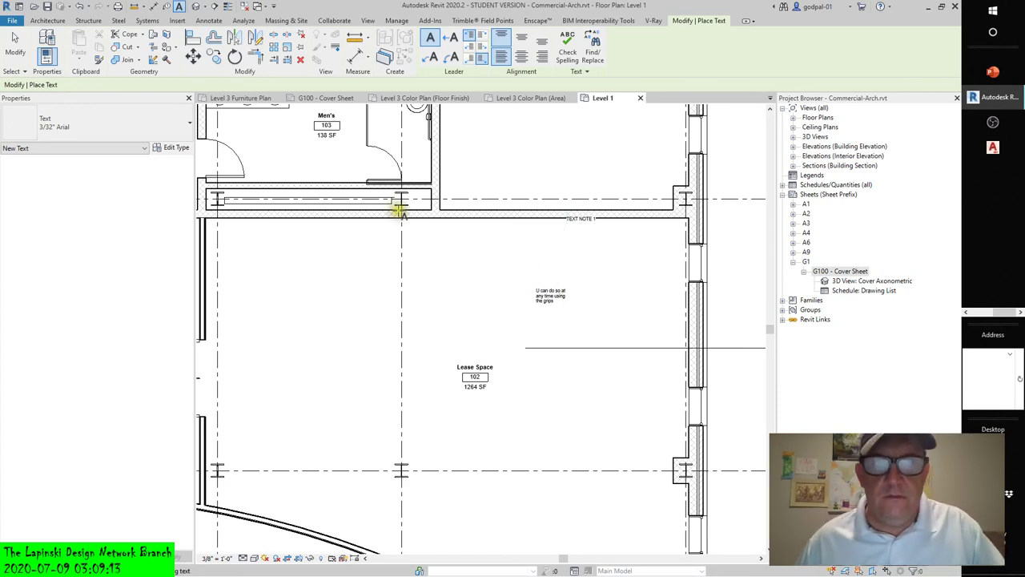
- End the previous text placement, zoom out, and start a new 3/32" Arial text note
{"action": "left_click", "coordinate": [15, 44]}
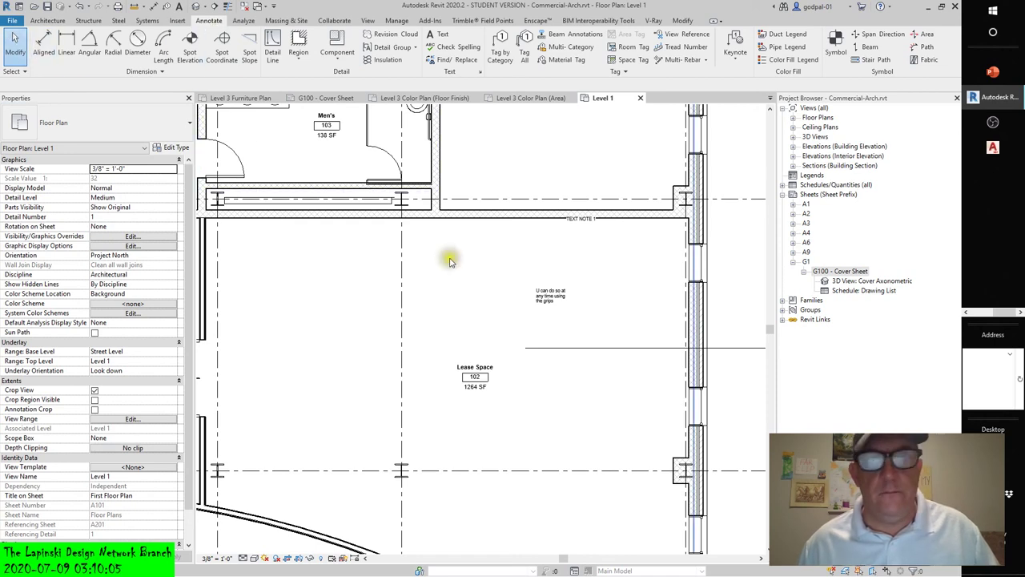
{"action": "left_click", "coordinate": [470, 279]}
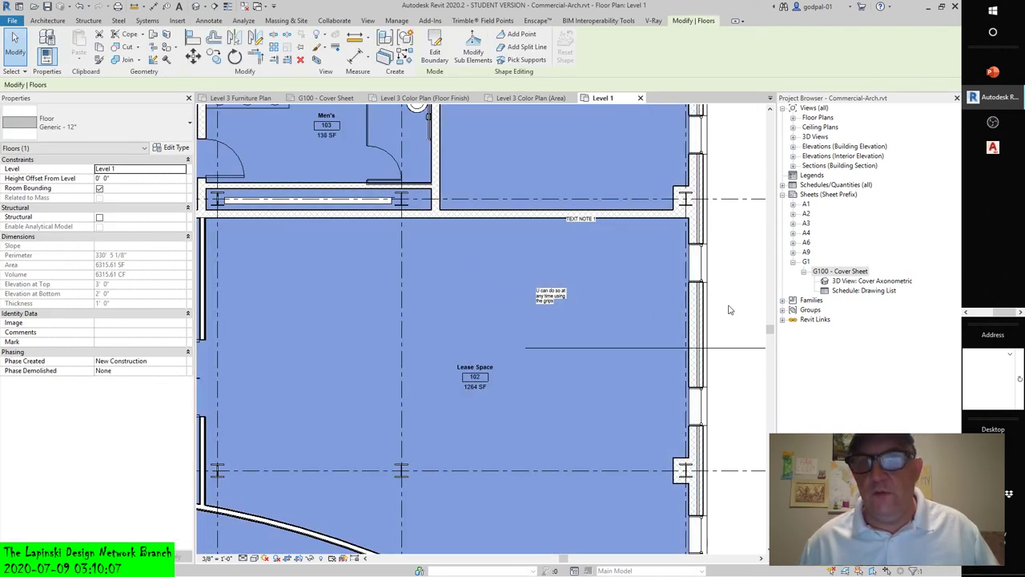
{"action": "left_click", "coordinate": [729, 310]}
{"action": "scroll", "coordinate": [730, 306], "scroll_direction": "down", "scroll_amount": 2}
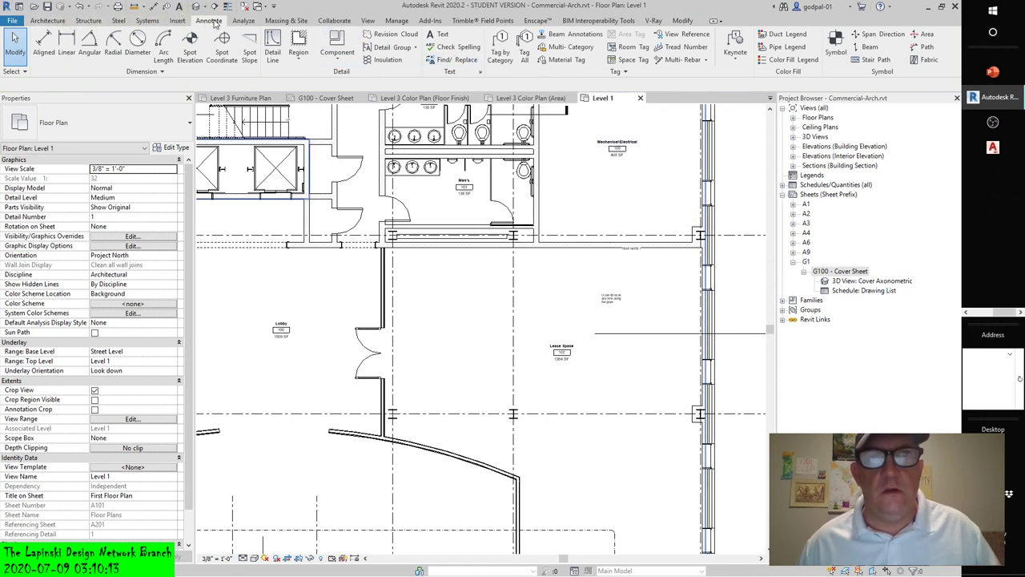
{"action": "left_click", "coordinate": [440, 34]}
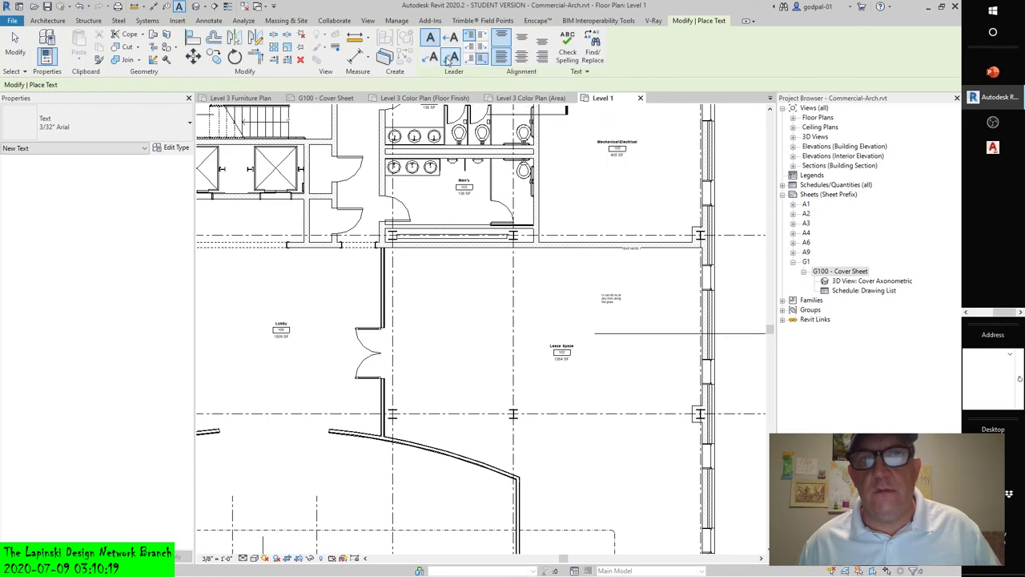
- Draw a two-segment leader pointing down at Lease Space 102 and drag out the note's text box
{"action": "left_click", "coordinate": [432, 59]}
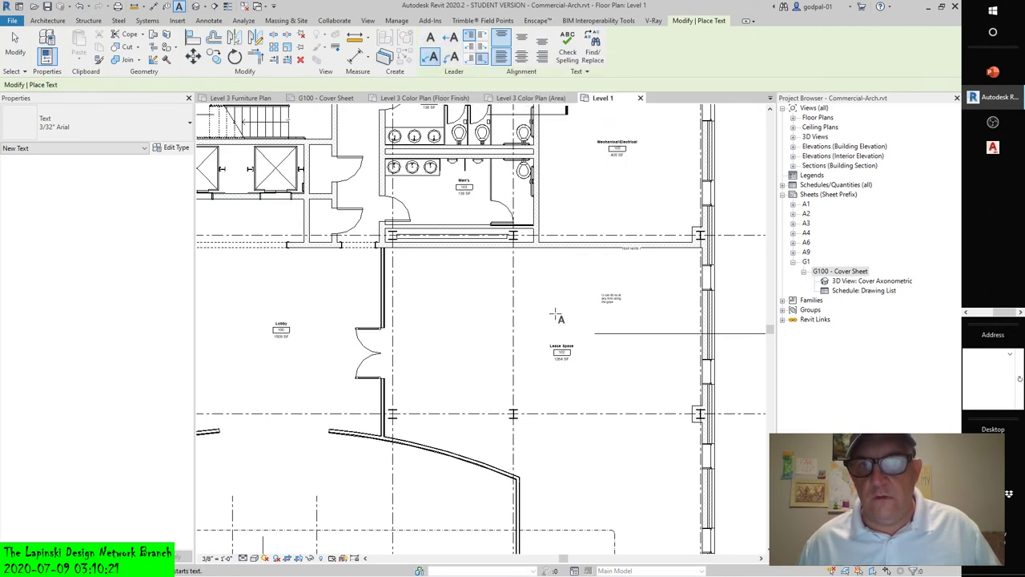
{"action": "left_click", "coordinate": [542, 314]}
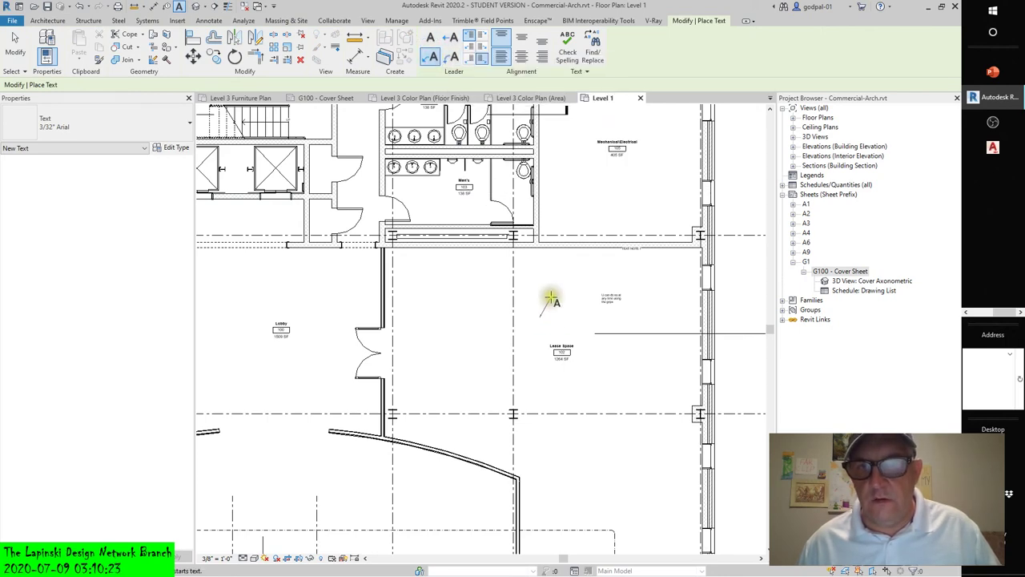
{"action": "scroll", "coordinate": [553, 298], "scroll_direction": "up", "scroll_amount": 4}
{"action": "scroll", "coordinate": [555, 298], "scroll_direction": "up", "scroll_amount": 1}
{"action": "left_click", "coordinate": [555, 297]}
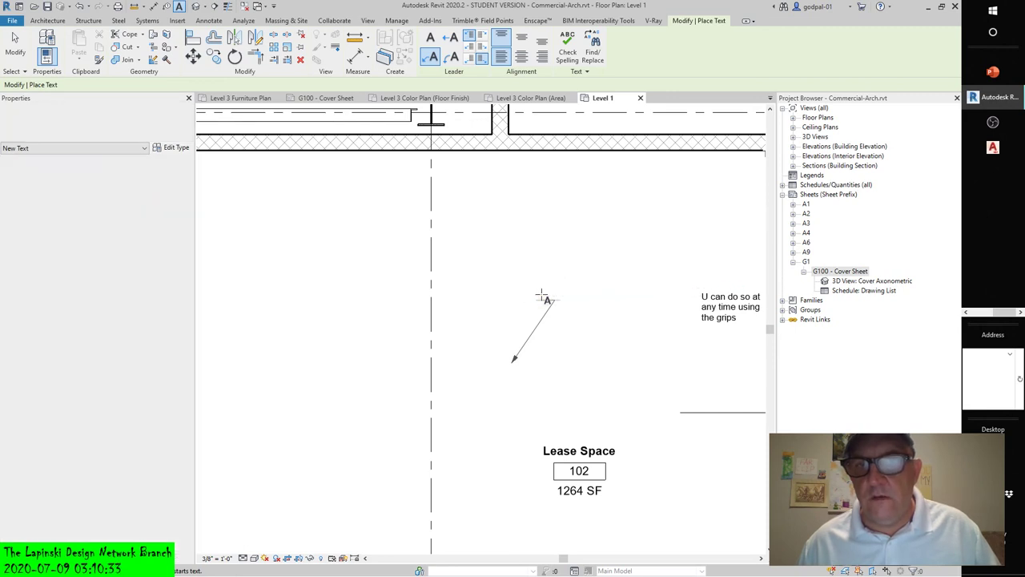
{"action": "left_click", "coordinate": [553, 301]}
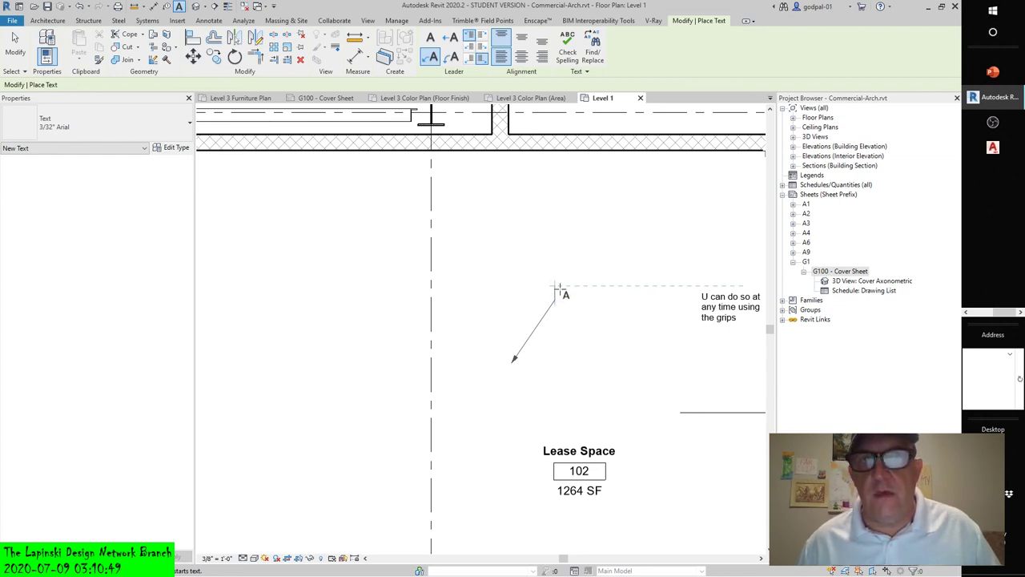
{"action": "left_click", "coordinate": [552, 301]}
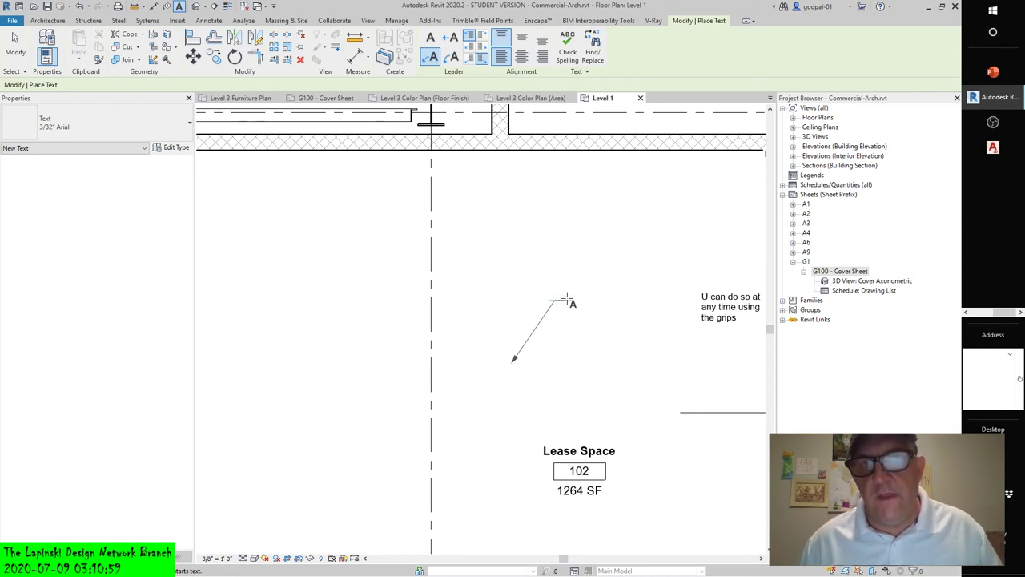
{"action": "left_click", "coordinate": [566, 298]}
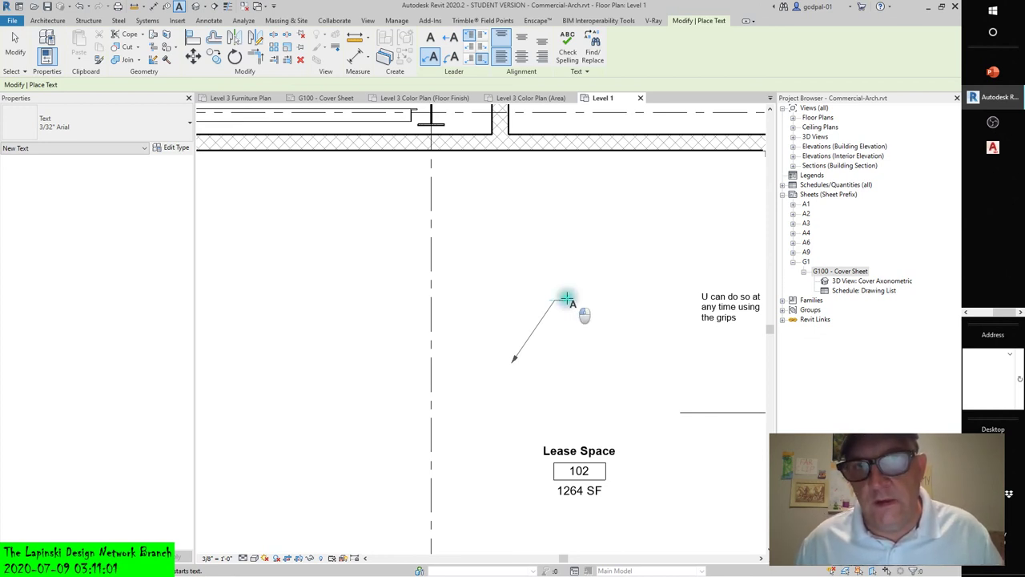
{"action": "left_click_drag", "start_coordinate": [566, 299], "coordinate": [676, 359]}
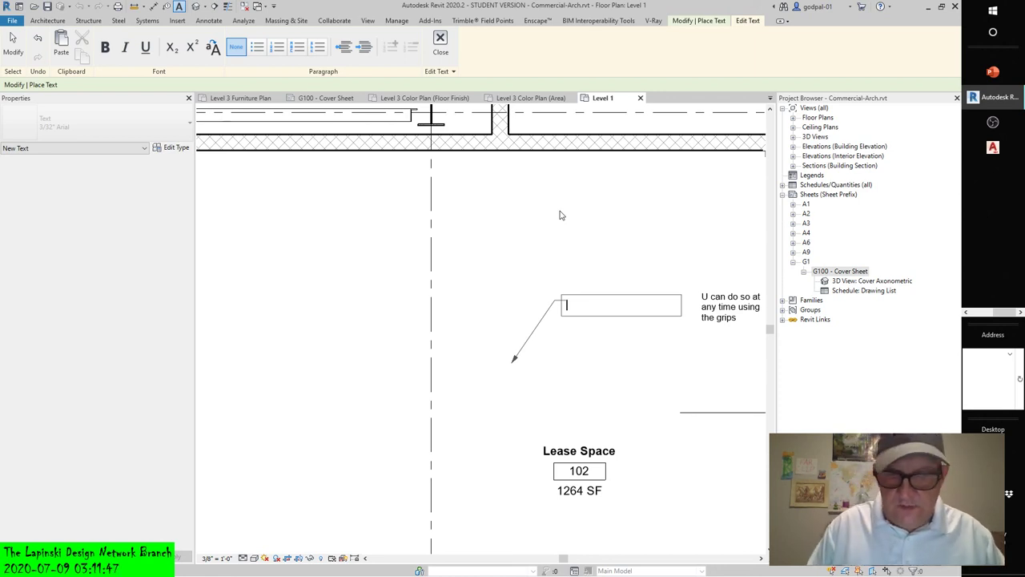
- Type 'There are many variables to consider in this endeavor' as the note text and finish editing
{"action": "type", "text": "There a"}
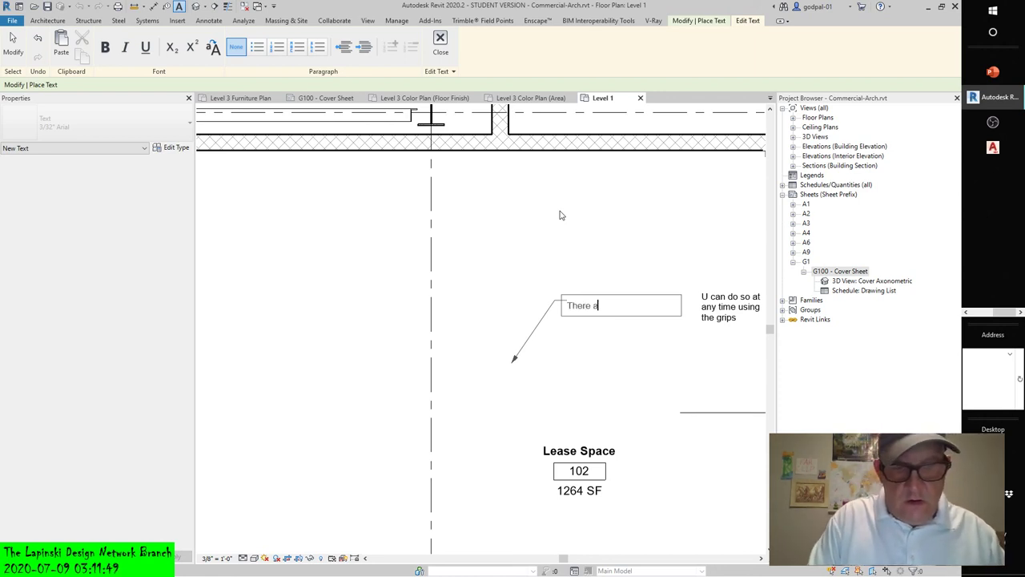
{"action": "type", "text": "re many va"}
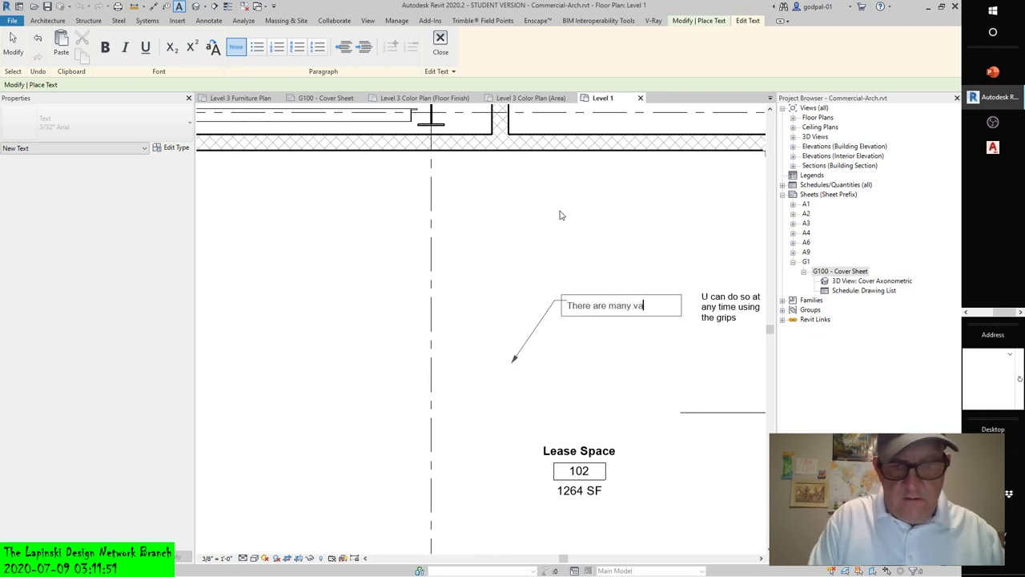
{"action": "type", "text": "riables to consider"}
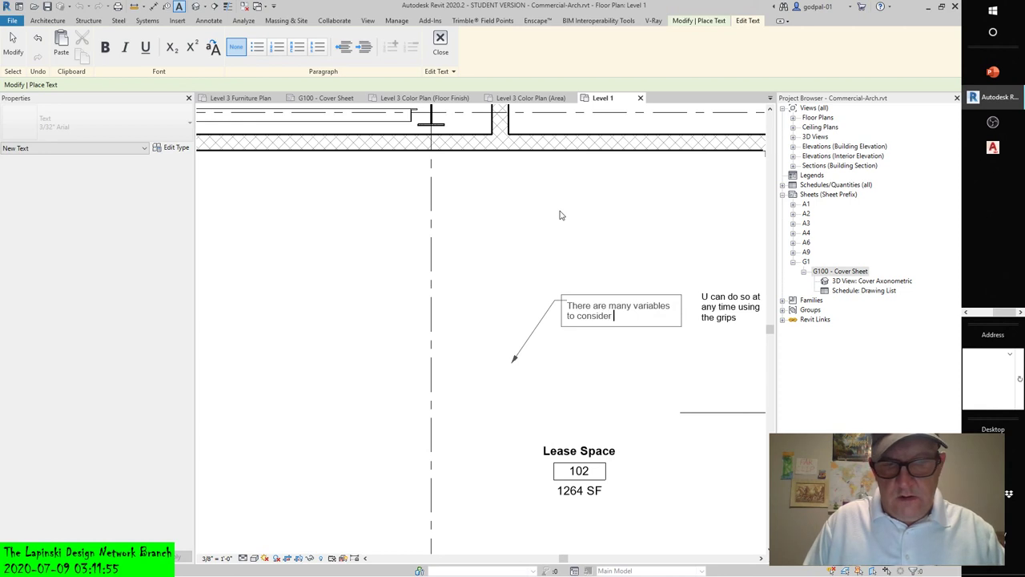
{"action": "type", "text": " in this end"}
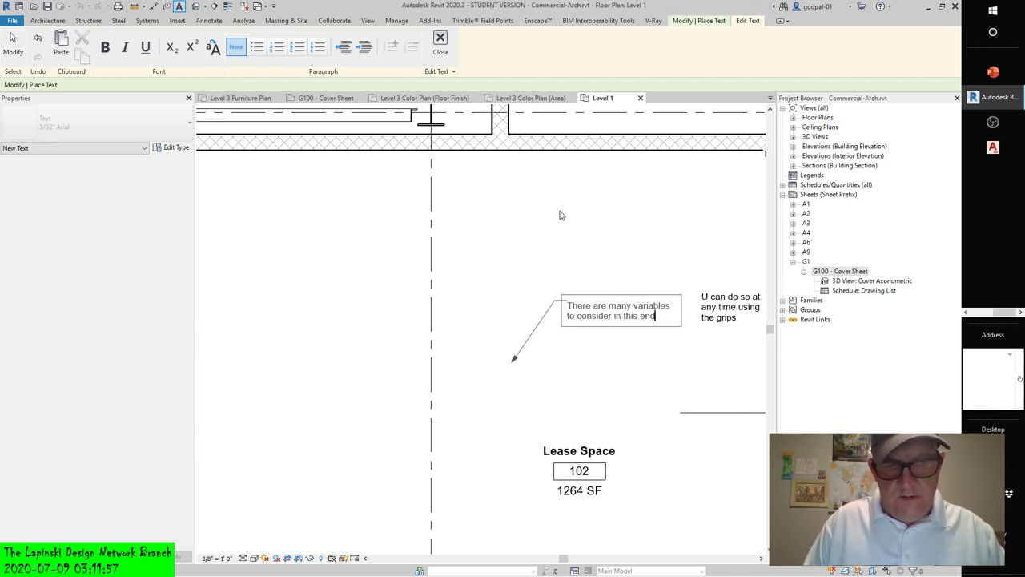
{"action": "type", "text": "eavor"}
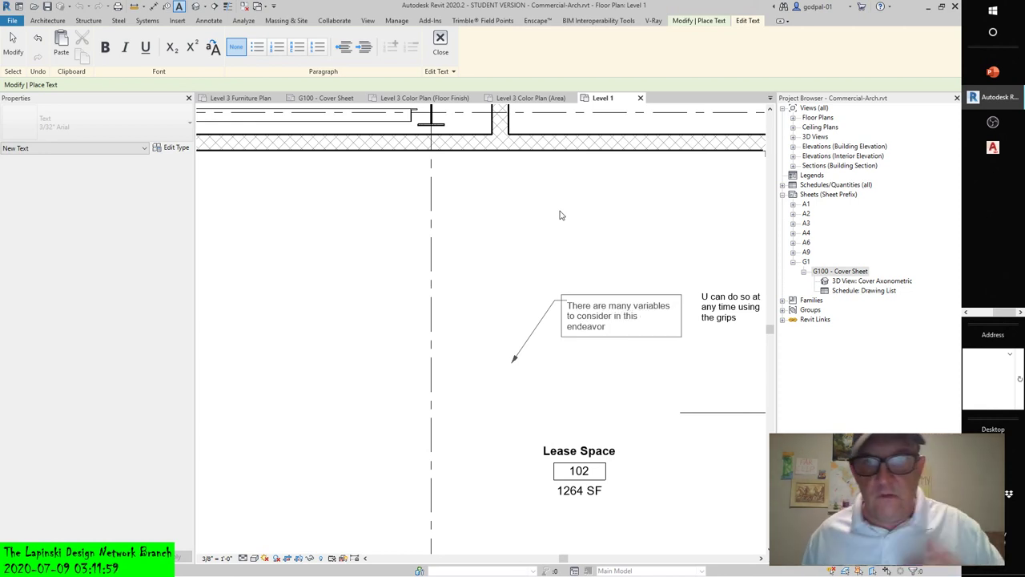
{"action": "left_click", "coordinate": [561, 205]}
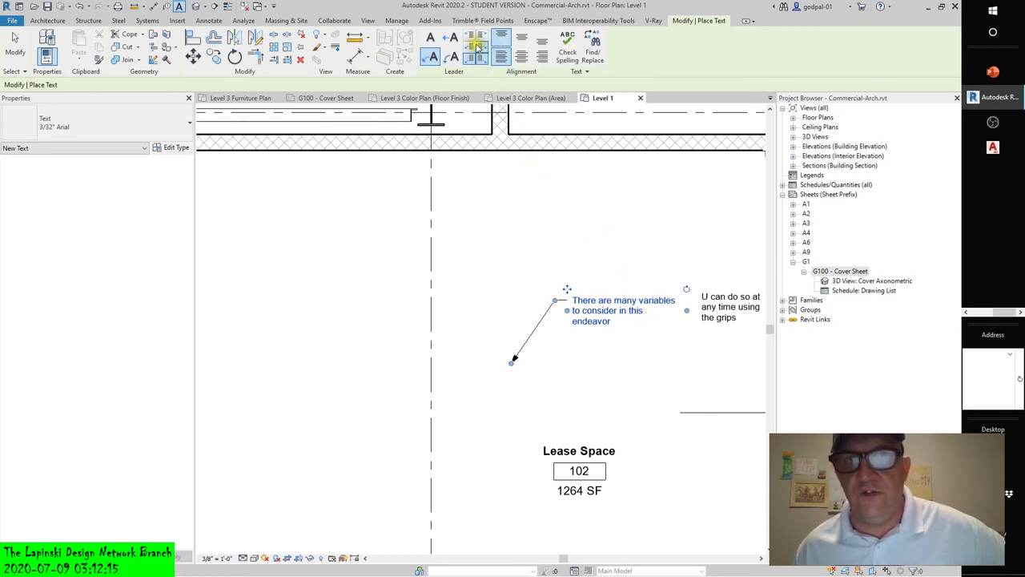
- Try center and right alignment, return the note to left alignment, and exit text placement without saving
{"action": "left_click", "coordinate": [521, 36]}
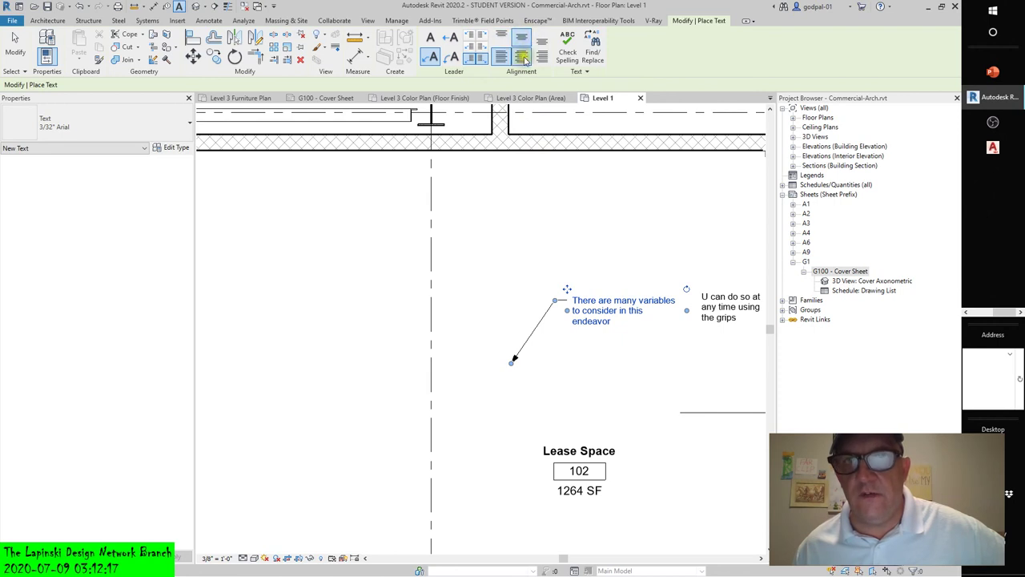
{"action": "left_click", "coordinate": [542, 56]}
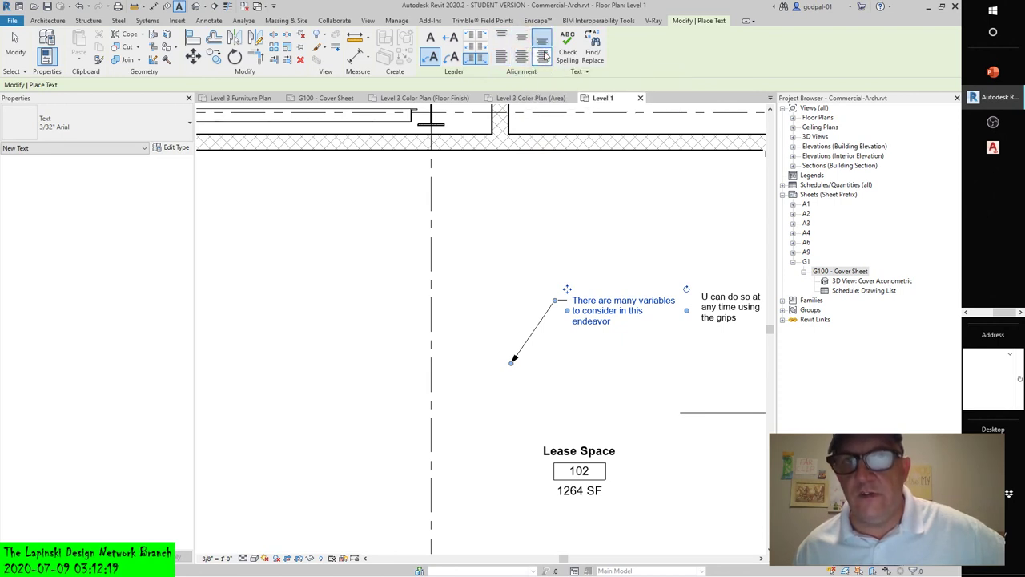
{"action": "left_click", "coordinate": [500, 37]}
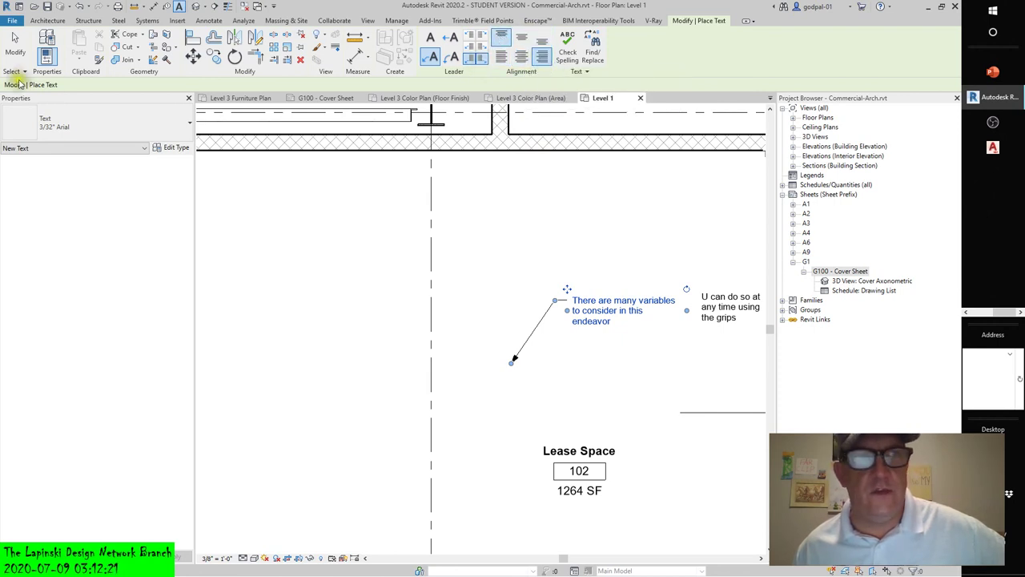
{"action": "left_click", "coordinate": [18, 36]}
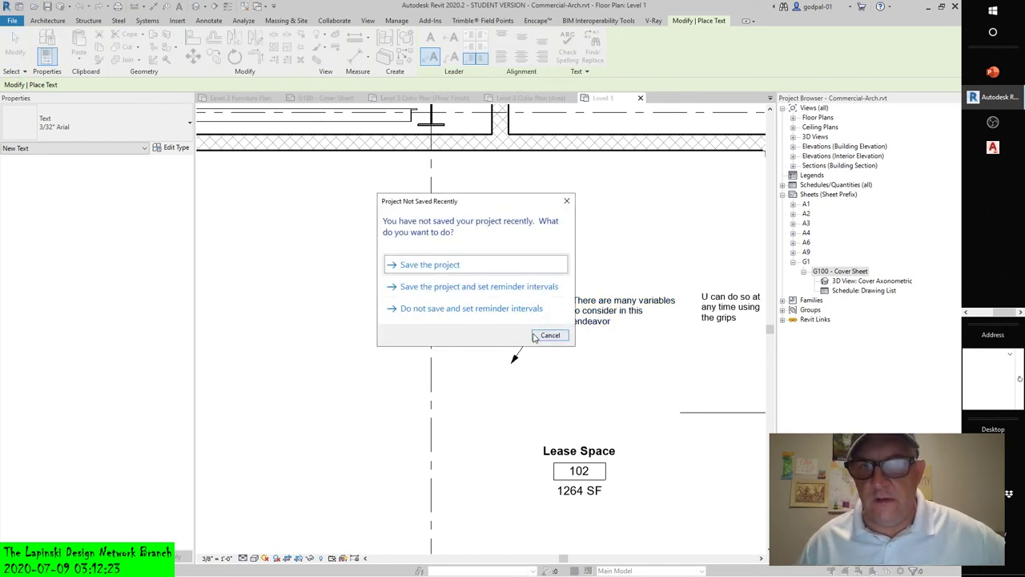
{"action": "left_click", "coordinate": [548, 335]}
- Set the note's left attachment to Middle and replace its angled leader with a straight left leader
{"action": "left_click", "coordinate": [606, 310]}
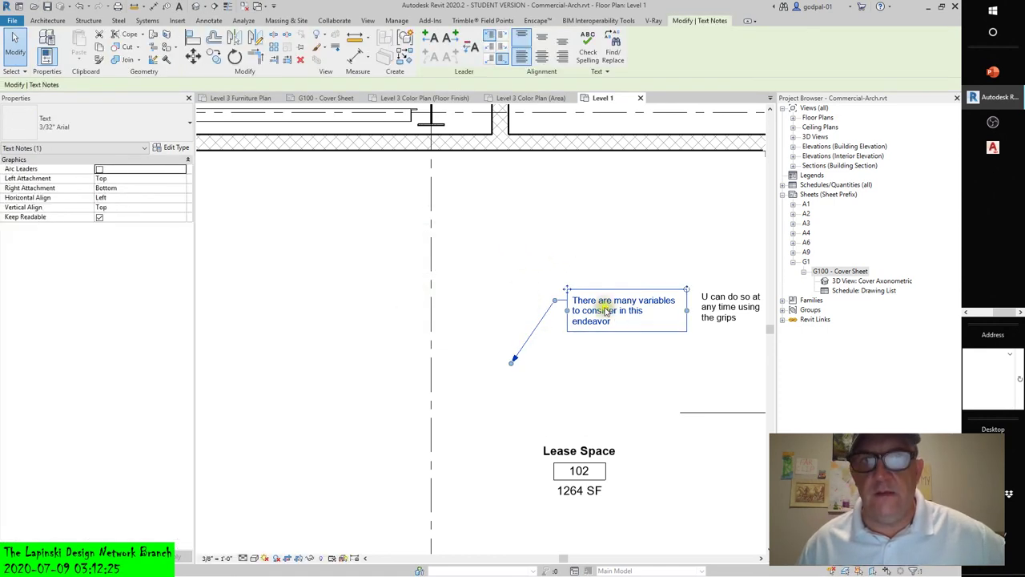
{"action": "left_click", "coordinate": [495, 47]}
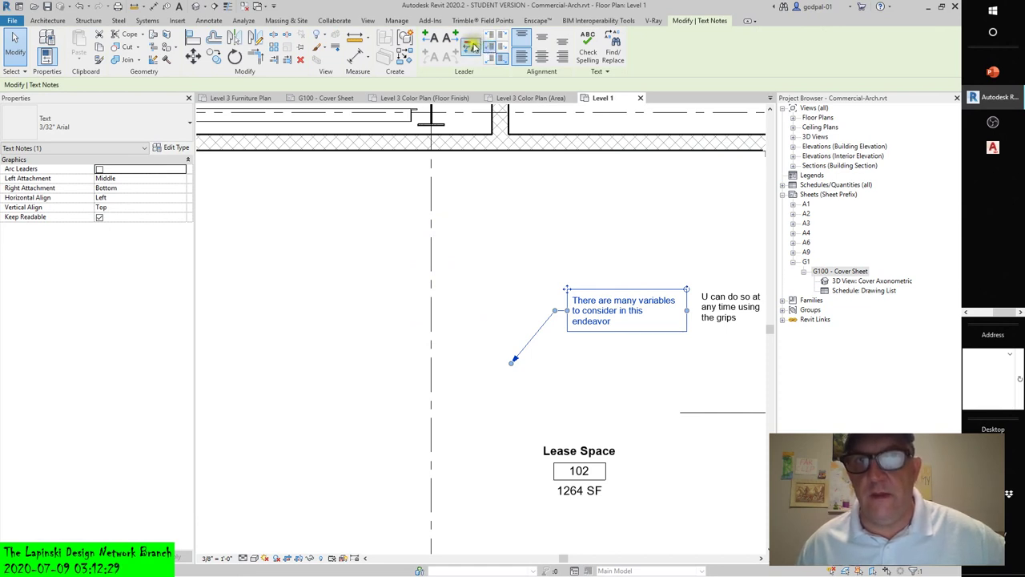
{"action": "left_click", "coordinate": [469, 46]}
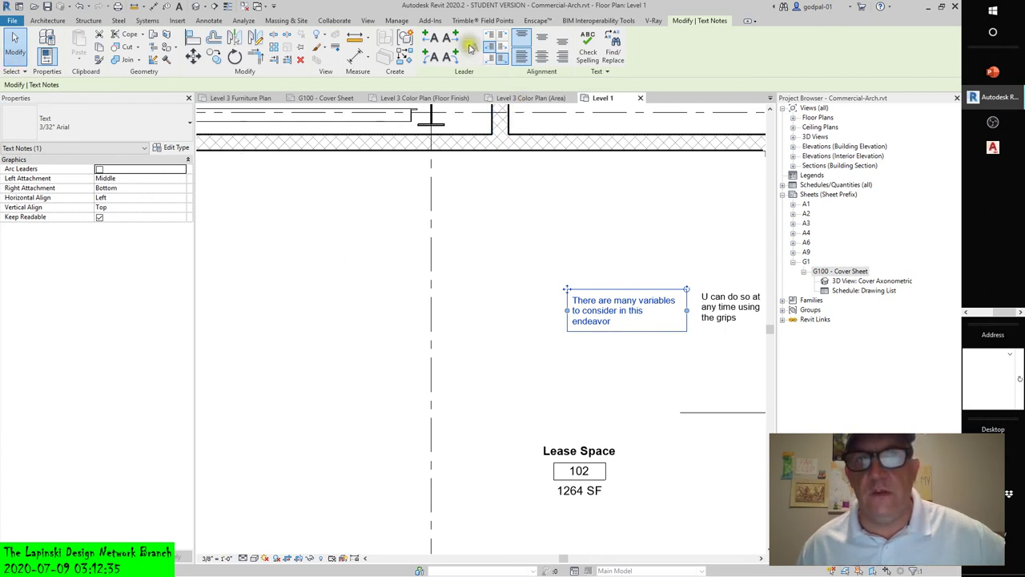
{"action": "left_click", "coordinate": [430, 54]}
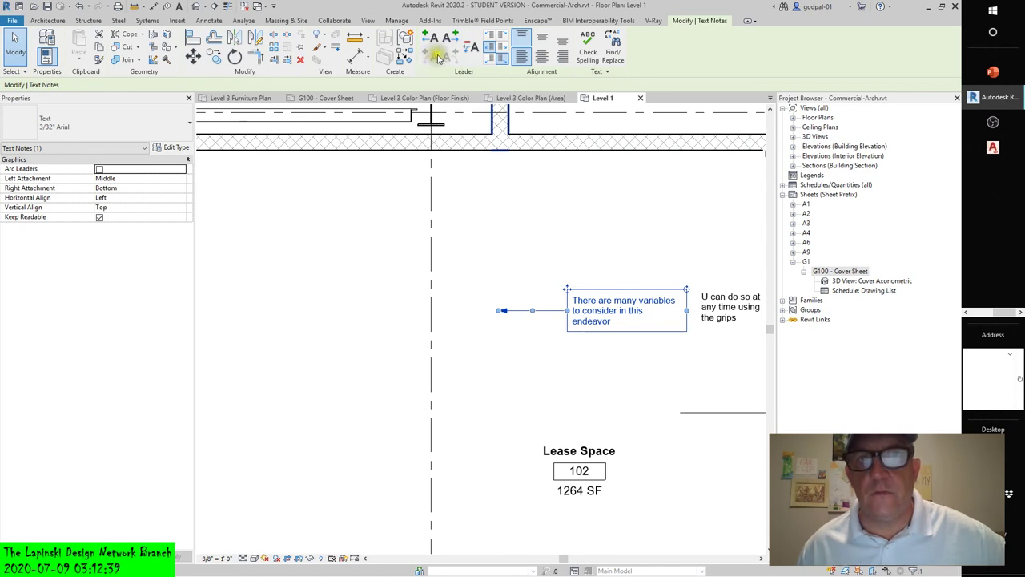
{"action": "left_click", "coordinate": [487, 229]}
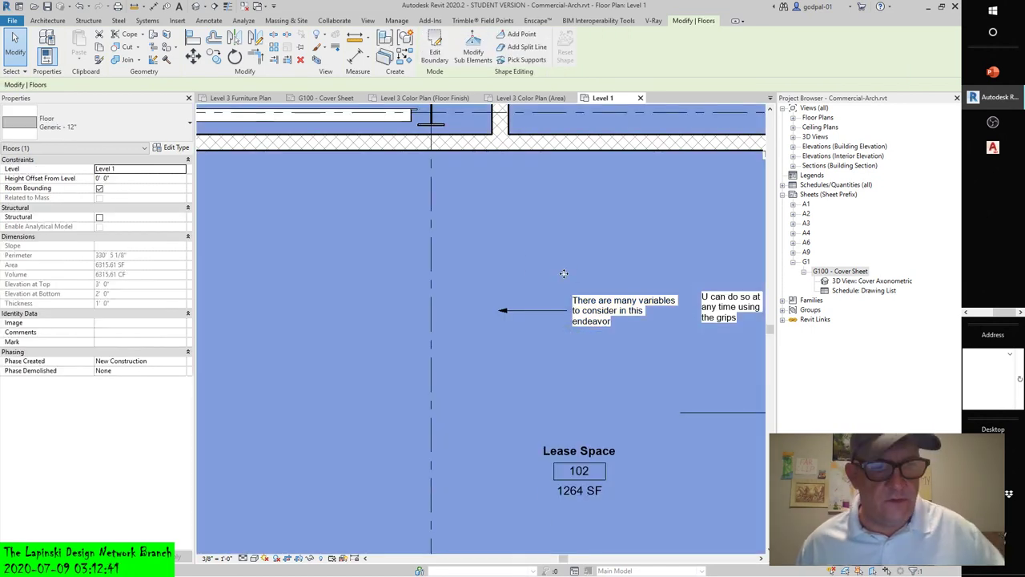
{"action": "key", "text": "Escape"}
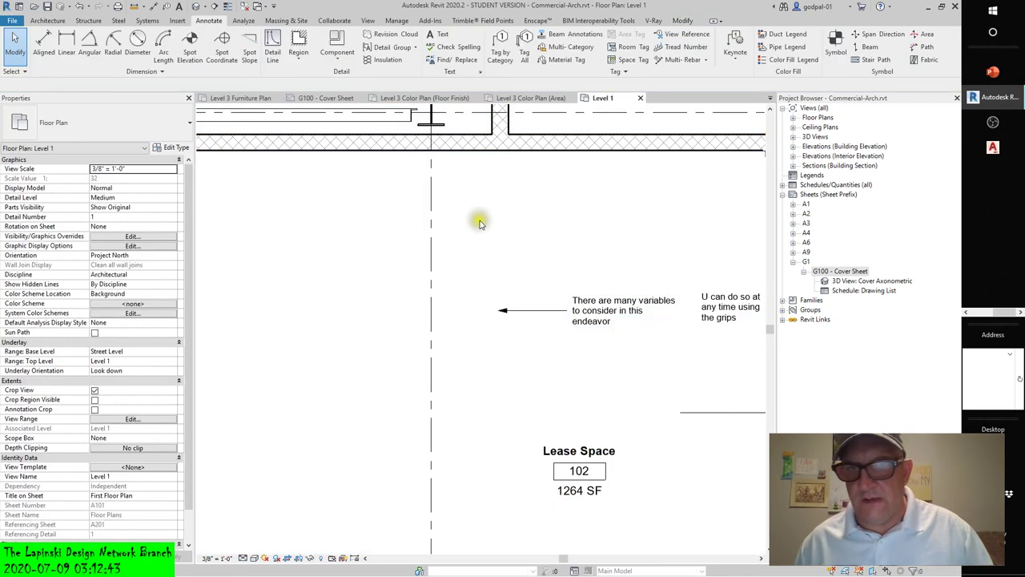
{"action": "left_click", "coordinate": [481, 221]}
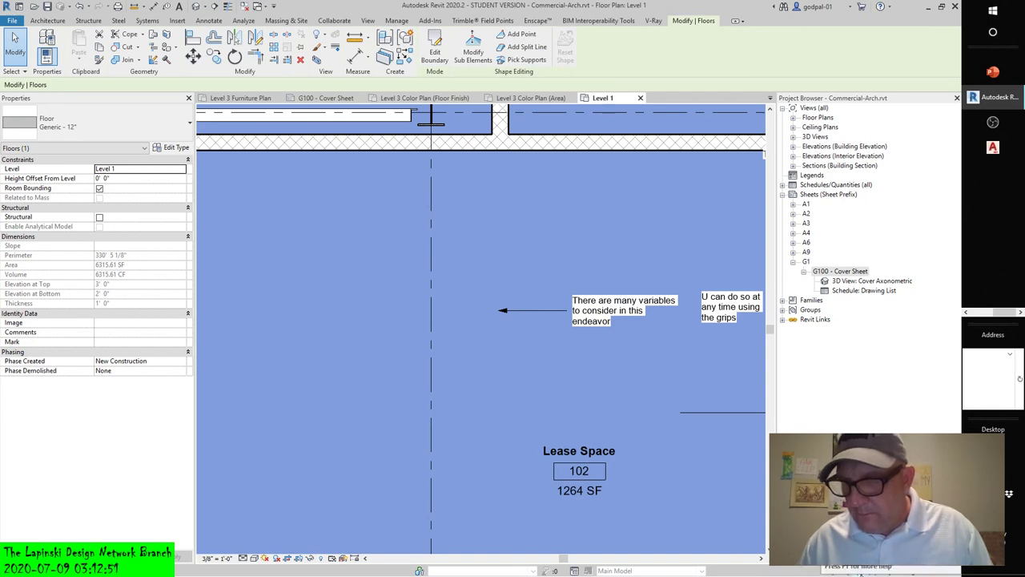
{"action": "key", "text": "Escape"}
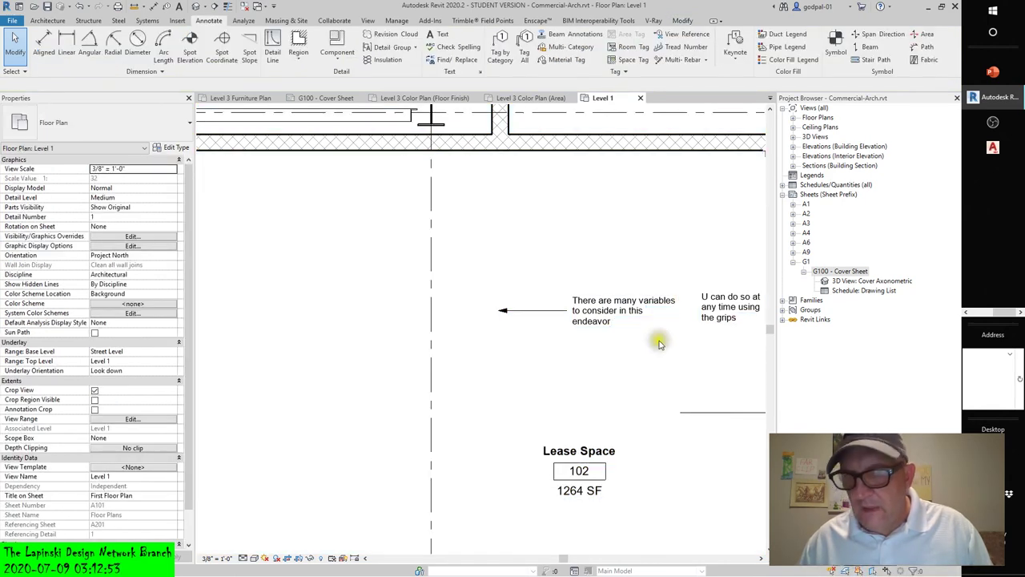
{"action": "scroll", "coordinate": [655, 351], "scroll_direction": "down", "scroll_amount": 5}
{"action": "scroll", "coordinate": [655, 350], "scroll_direction": "up", "scroll_amount": 6}
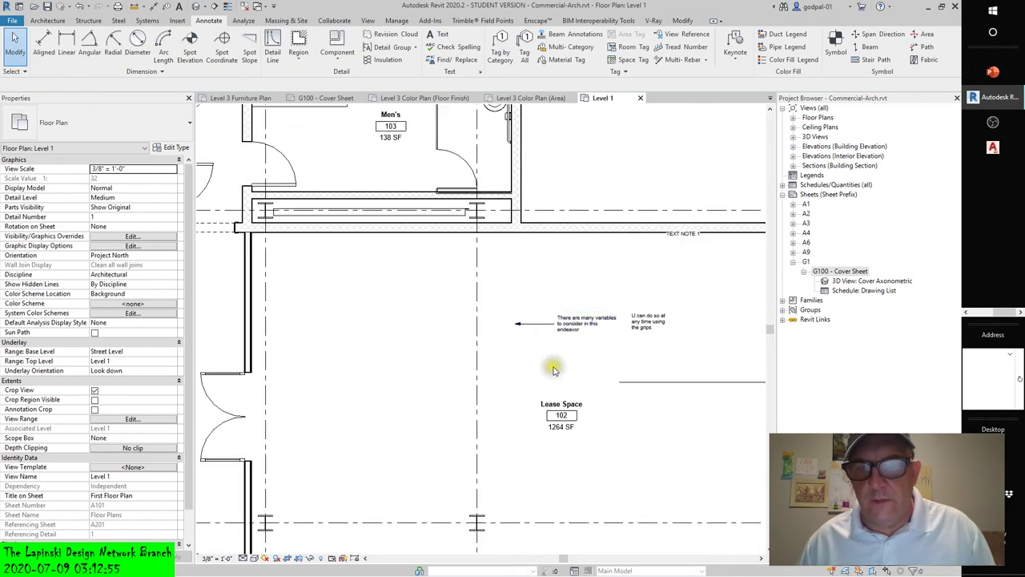
{"action": "left_click", "coordinate": [568, 323]}
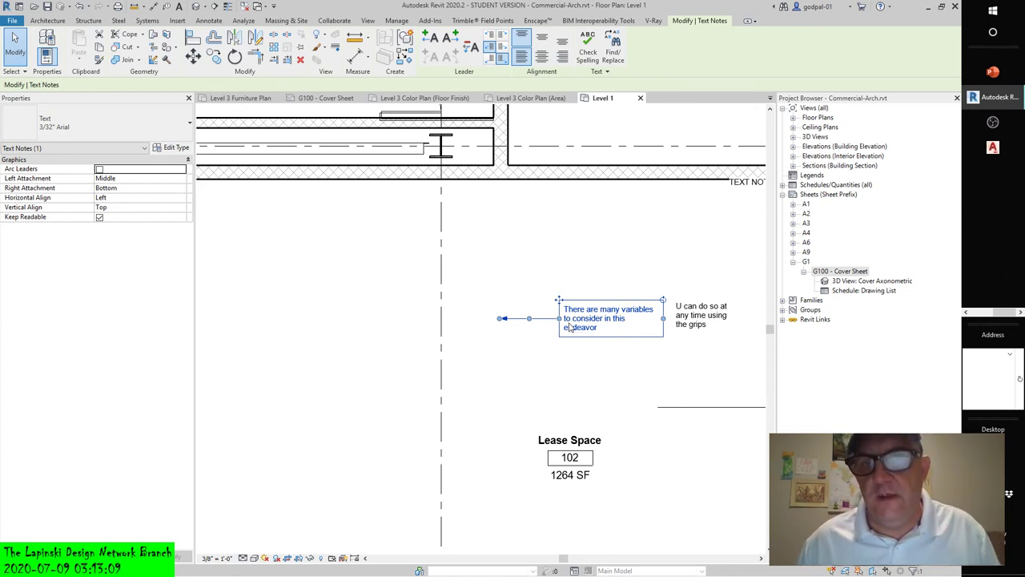
- Widen the variables note onto two lines and drag its leader elbow to angle down-left
{"action": "middle_click_drag", "start_coordinate": [569, 327], "coordinate": [524, 337]}
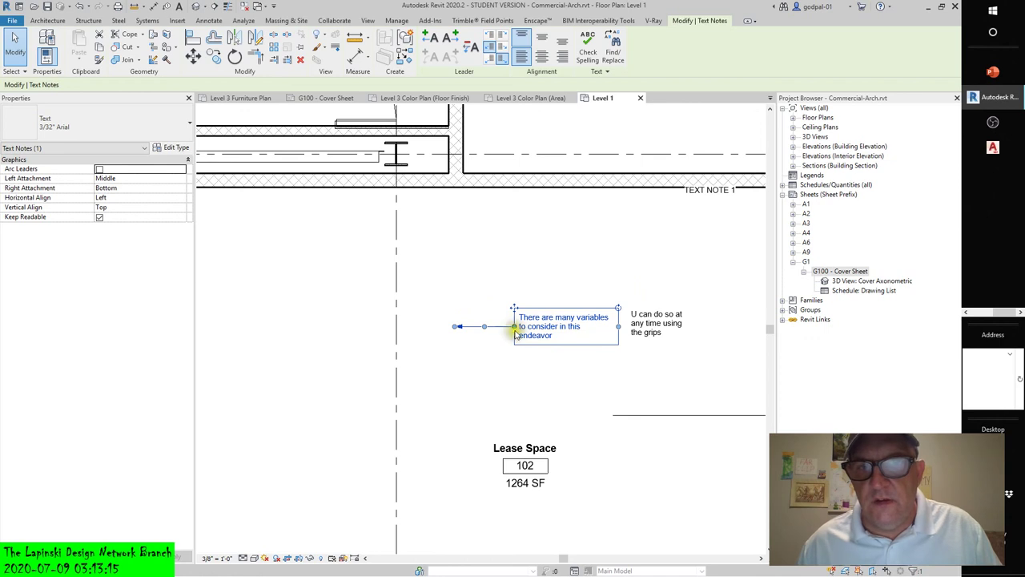
{"action": "left_click_drag", "start_coordinate": [515, 330], "coordinate": [510, 297]}
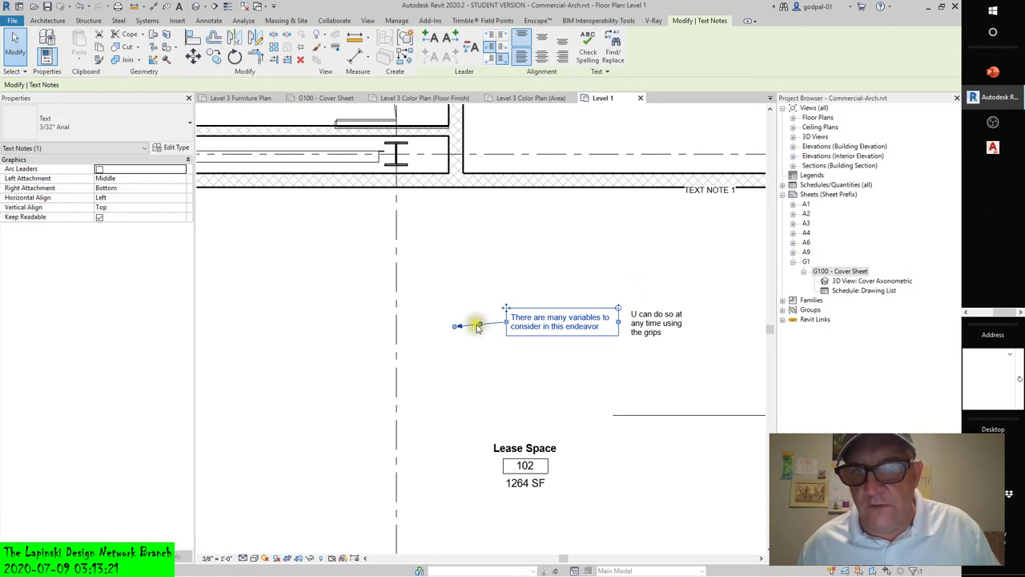
{"action": "left_click_drag", "start_coordinate": [478, 326], "coordinate": [447, 389]}
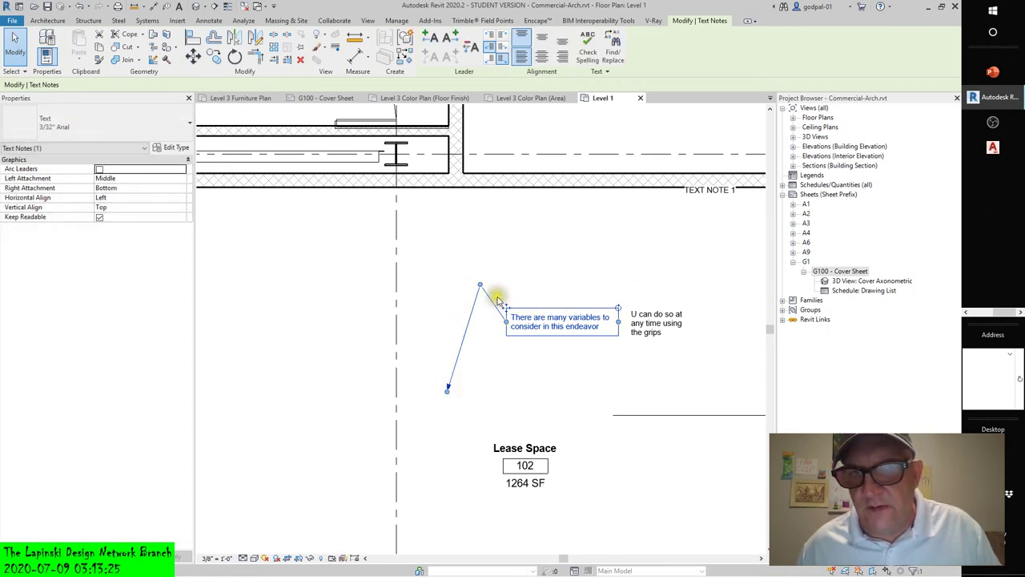
{"action": "left_click_drag", "start_coordinate": [481, 286], "coordinate": [488, 322]}
{"action": "left_click", "coordinate": [545, 408]}
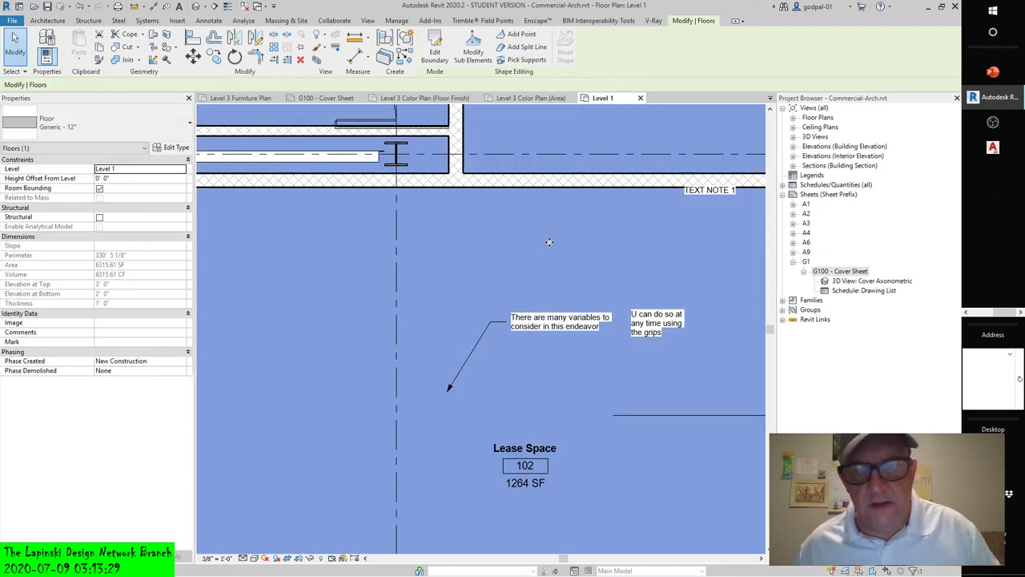
- Zoom and pan around the Level 1 plan to review the notes above Lease Space 102
{"action": "key", "text": "Escape"}
{"action": "scroll", "coordinate": [707, 360], "scroll_direction": "down", "scroll_amount": 3}
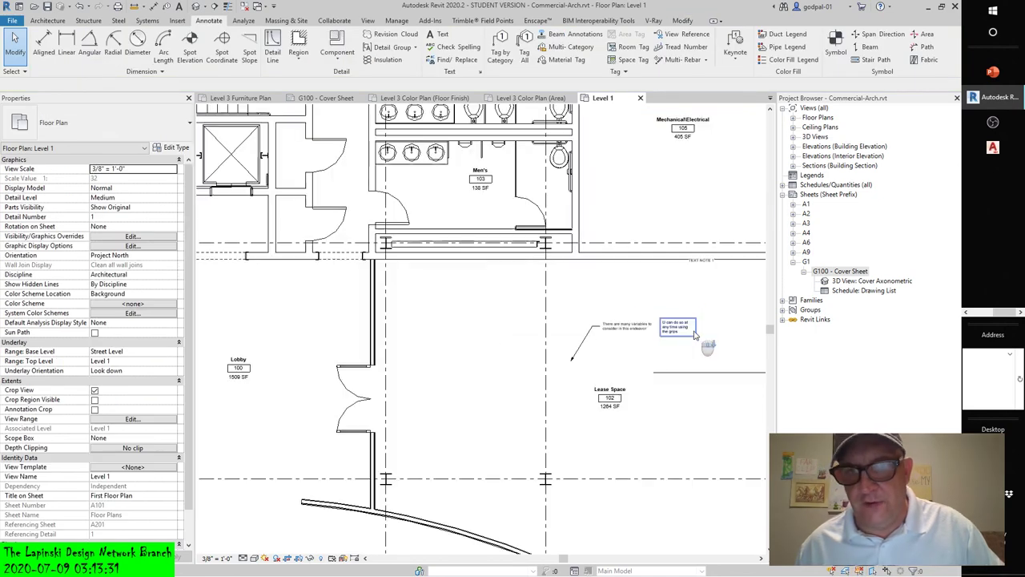
{"action": "left_click", "coordinate": [707, 360]}
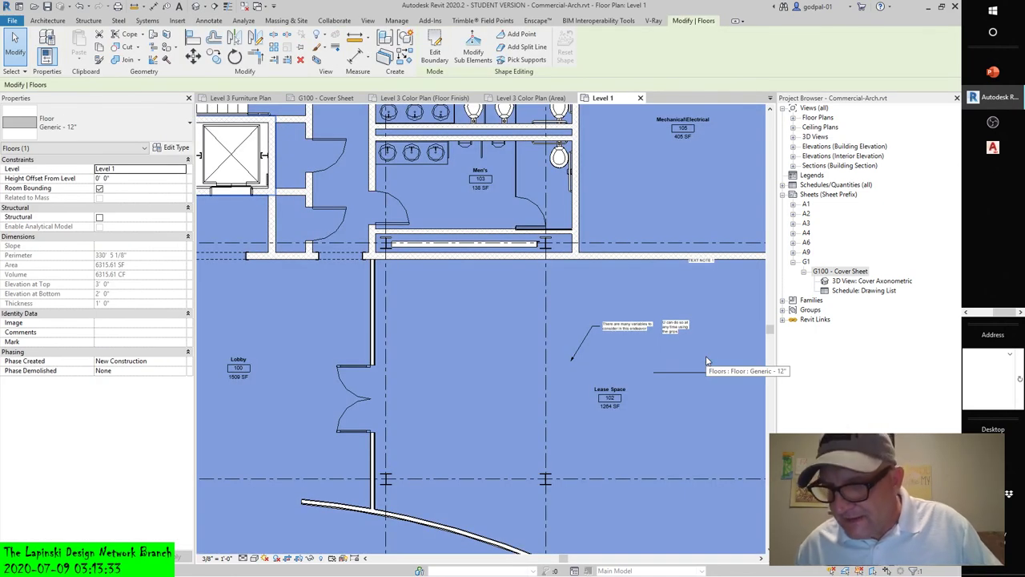
{"action": "scroll", "coordinate": [575, 328], "scroll_direction": "down", "scroll_amount": 5}
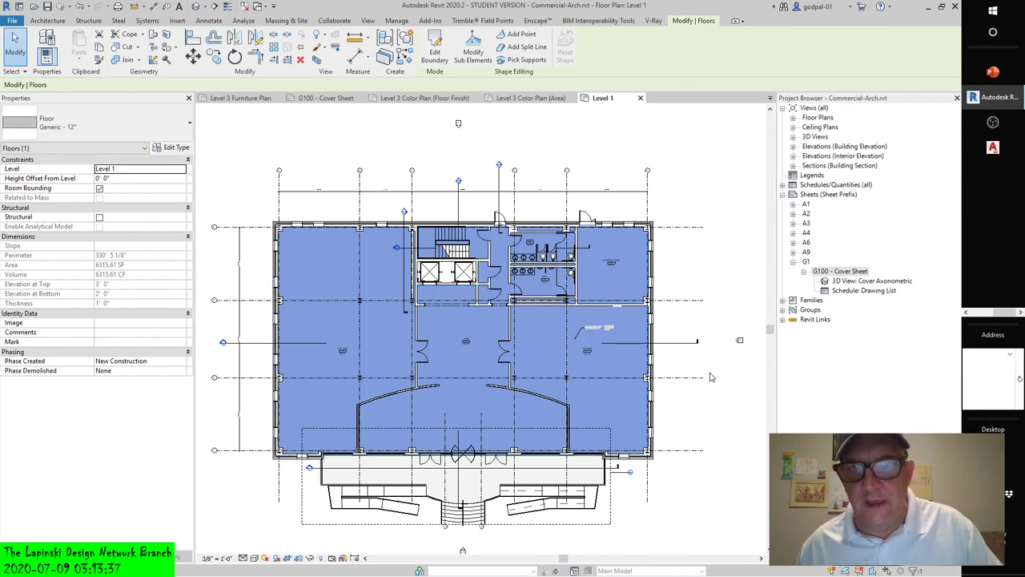
{"action": "middle_click_drag", "start_coordinate": [710, 377], "coordinate": [700, 354]}
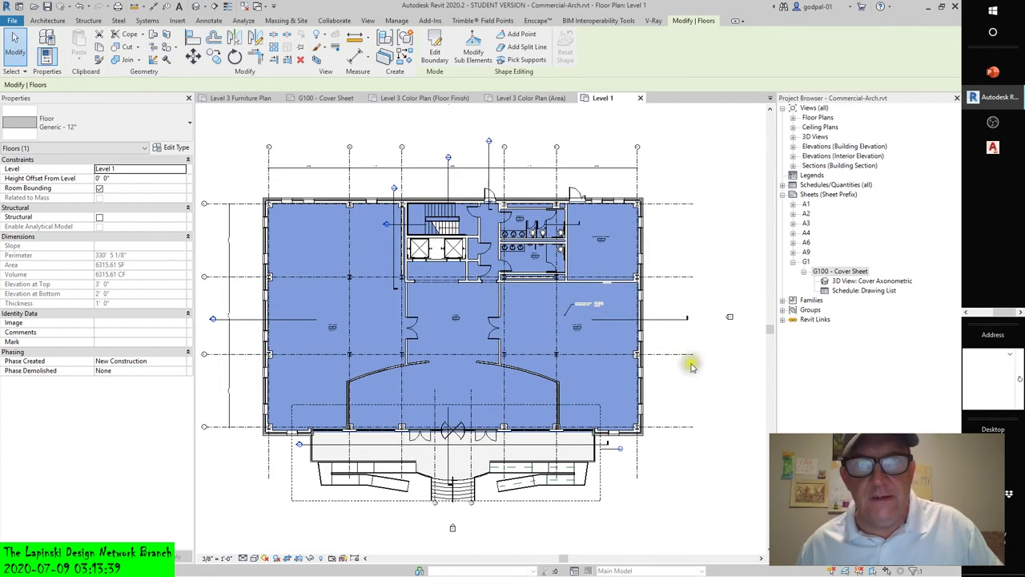
{"action": "left_click", "coordinate": [298, 39]}
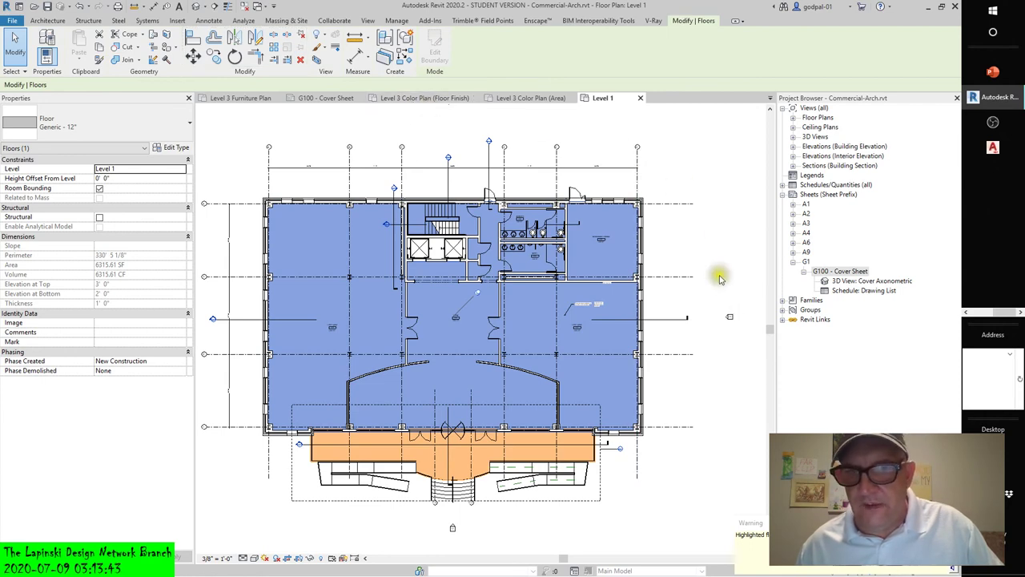
{"action": "left_click", "coordinate": [720, 273]}
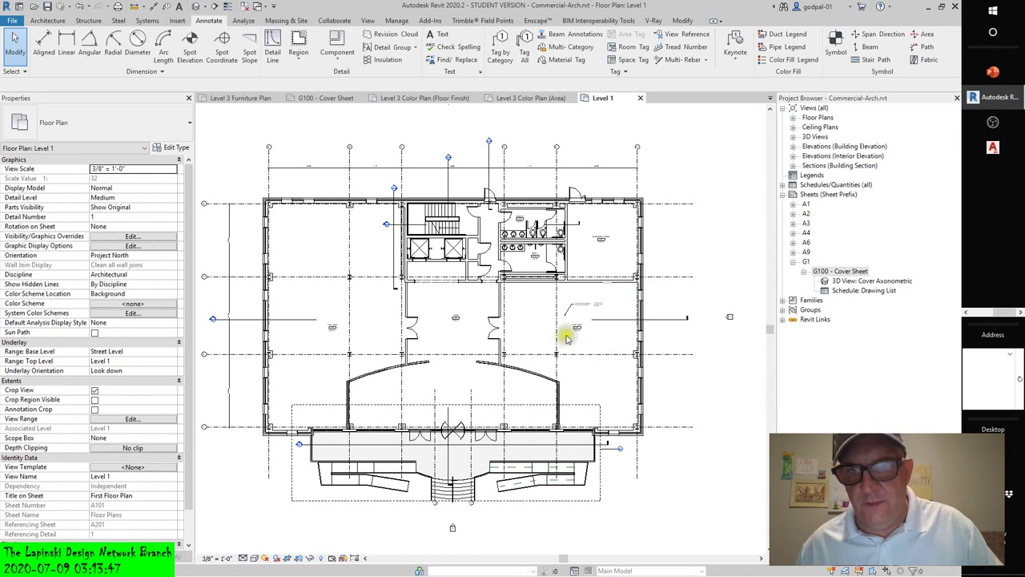
{"action": "scroll", "coordinate": [584, 306], "scroll_direction": "up", "scroll_amount": 2}
{"action": "scroll", "coordinate": [583, 306], "scroll_direction": "up", "scroll_amount": 4}
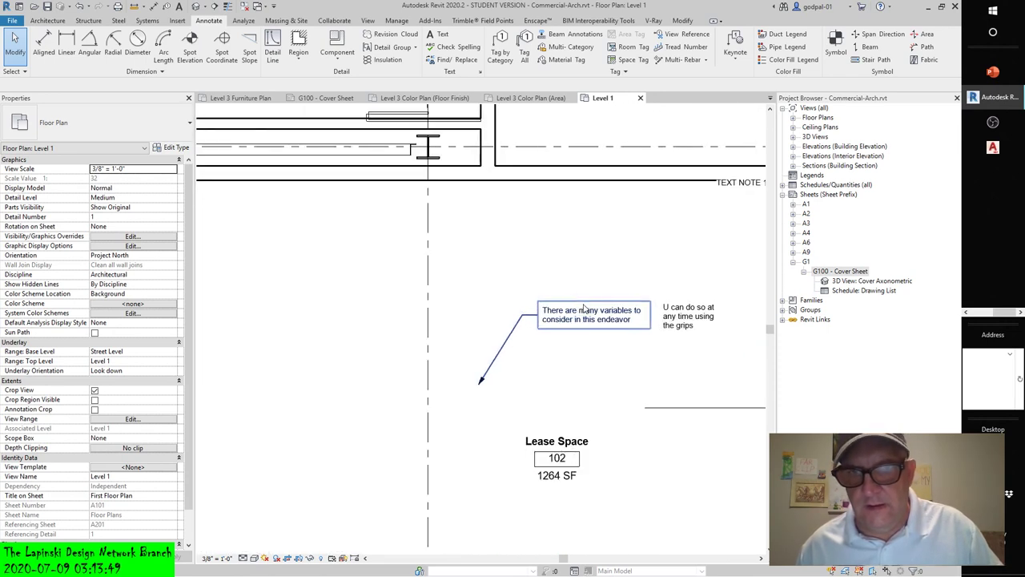
{"action": "scroll", "coordinate": [589, 313], "scroll_direction": "up", "scroll_amount": 3}
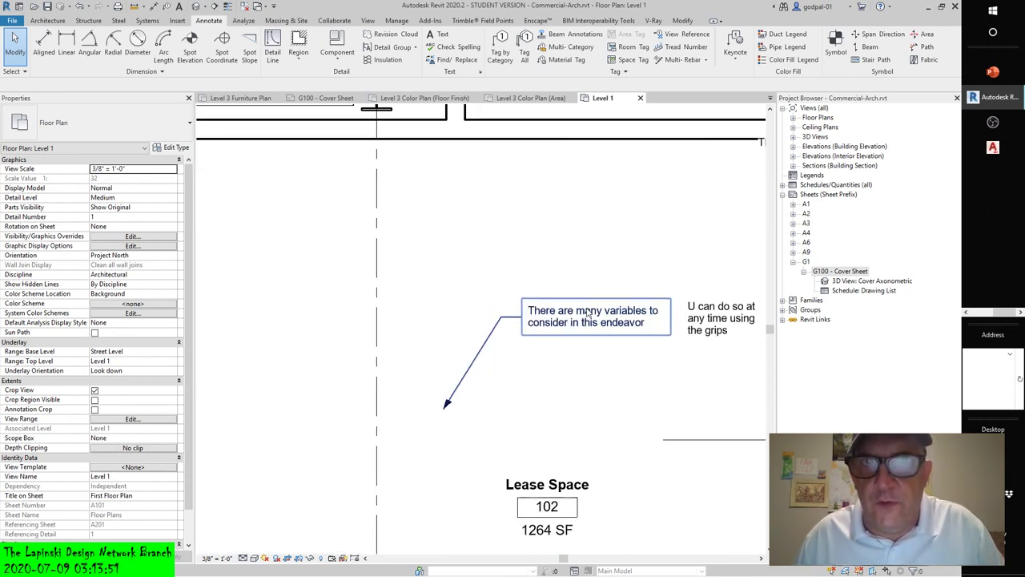
{"action": "scroll", "coordinate": [589, 313], "scroll_direction": "down", "scroll_amount": 2}
{"action": "scroll", "coordinate": [589, 312], "scroll_direction": "down", "scroll_amount": 1}
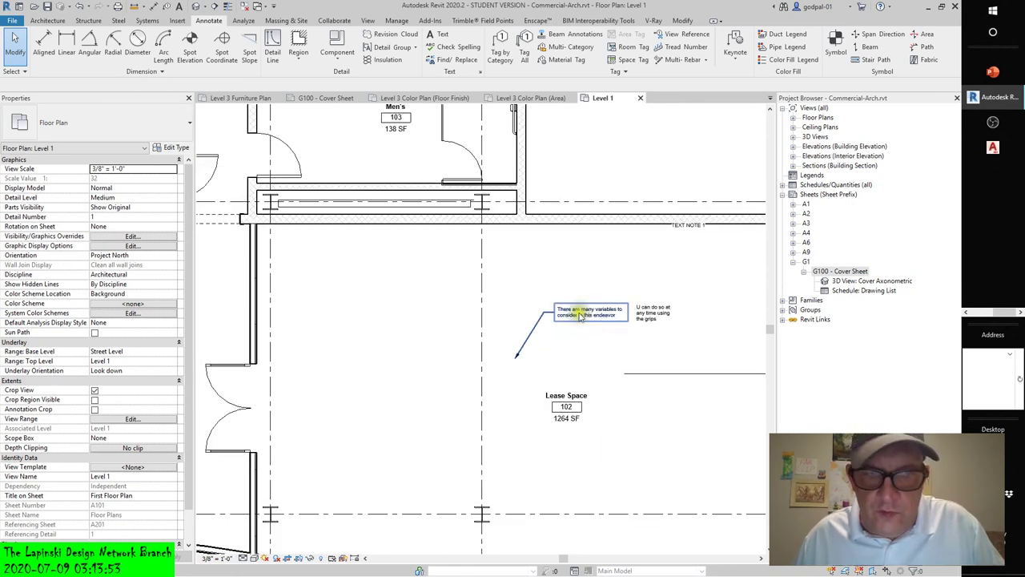
- Change the view scale to 1/16" then 1/4" = 1'-0" and select TEXT NOTE 1
{"action": "left_click", "coordinate": [218, 558]}
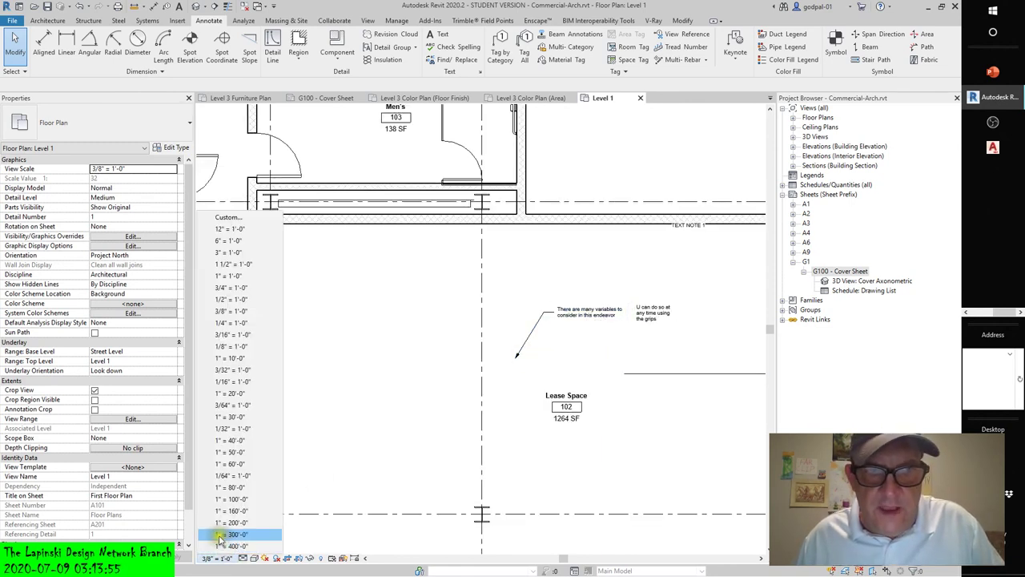
{"action": "left_click", "coordinate": [230, 381]}
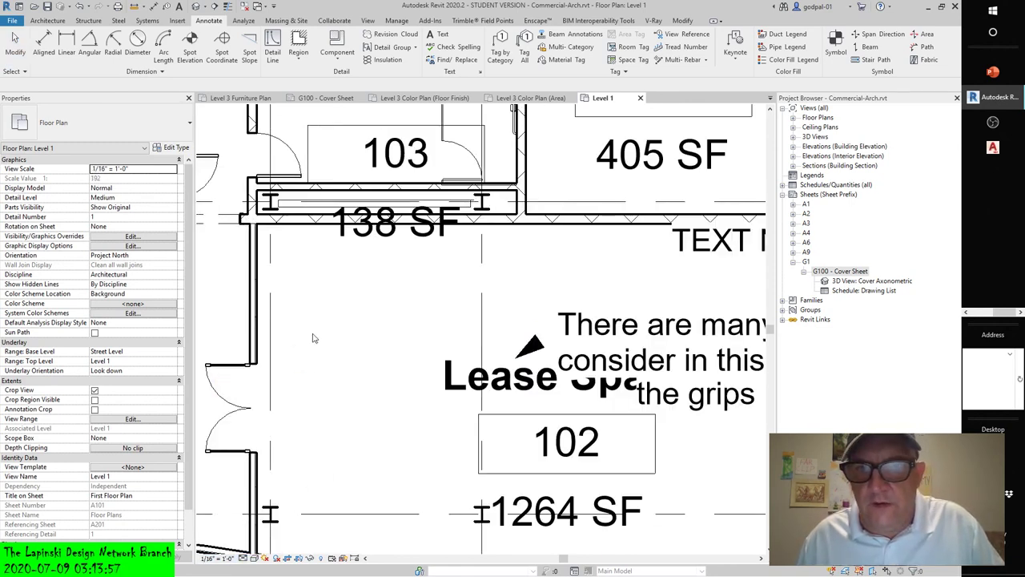
{"action": "left_click", "coordinate": [218, 559]}
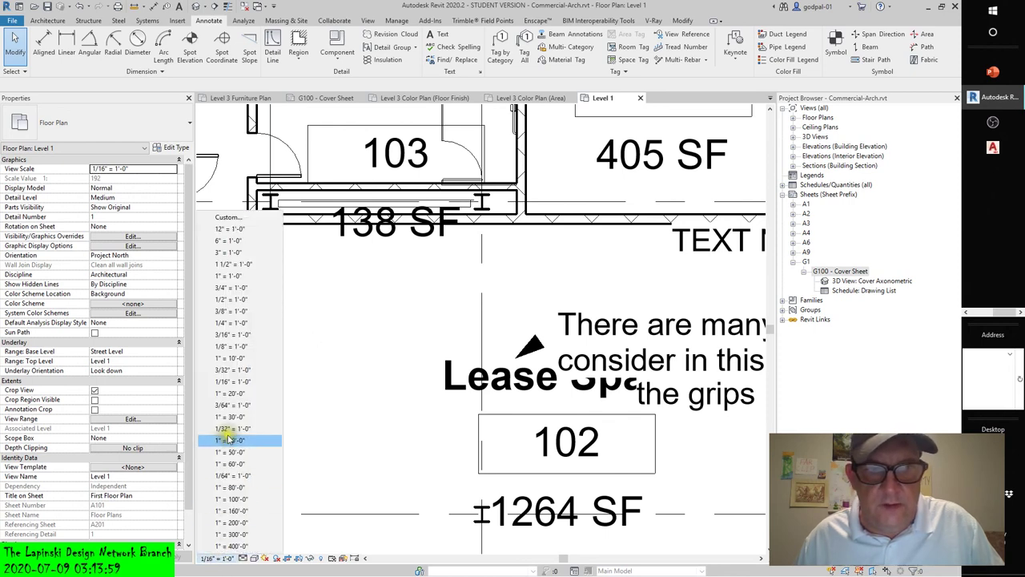
{"action": "left_click", "coordinate": [228, 323]}
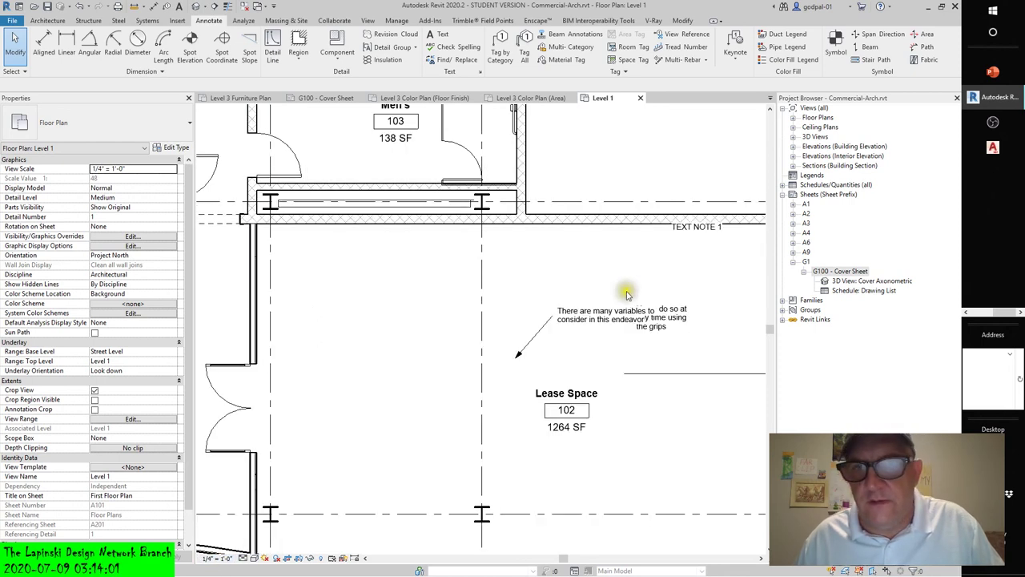
{"action": "left_click", "coordinate": [681, 226]}
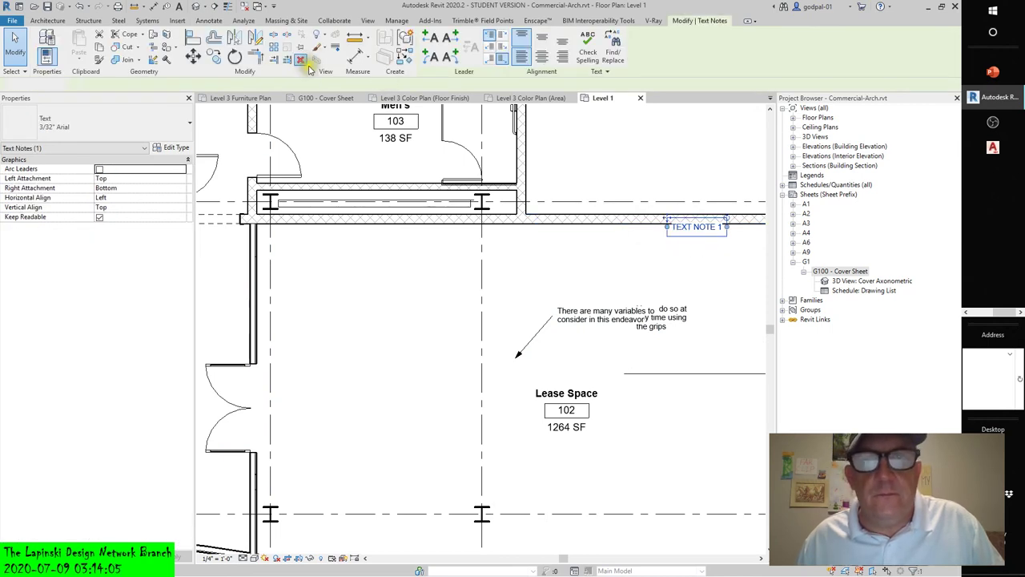
- Delete the overlapping grips note and the many-variables note with its leader
{"action": "key", "text": "Escape"}
{"action": "left_click", "coordinate": [680, 317]}
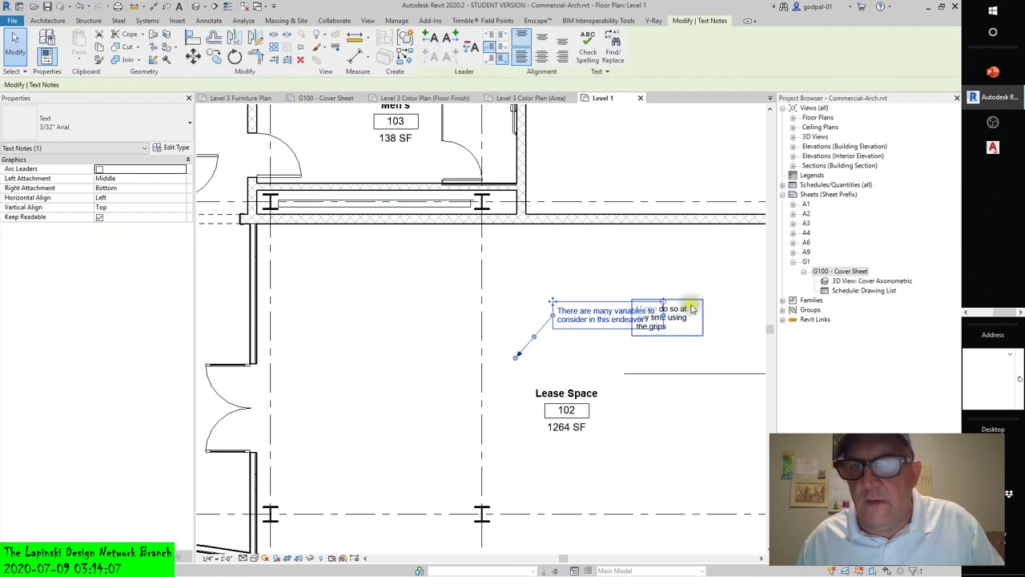
{"action": "key", "text": "Escape"}
{"action": "left_click", "coordinate": [680, 318]}
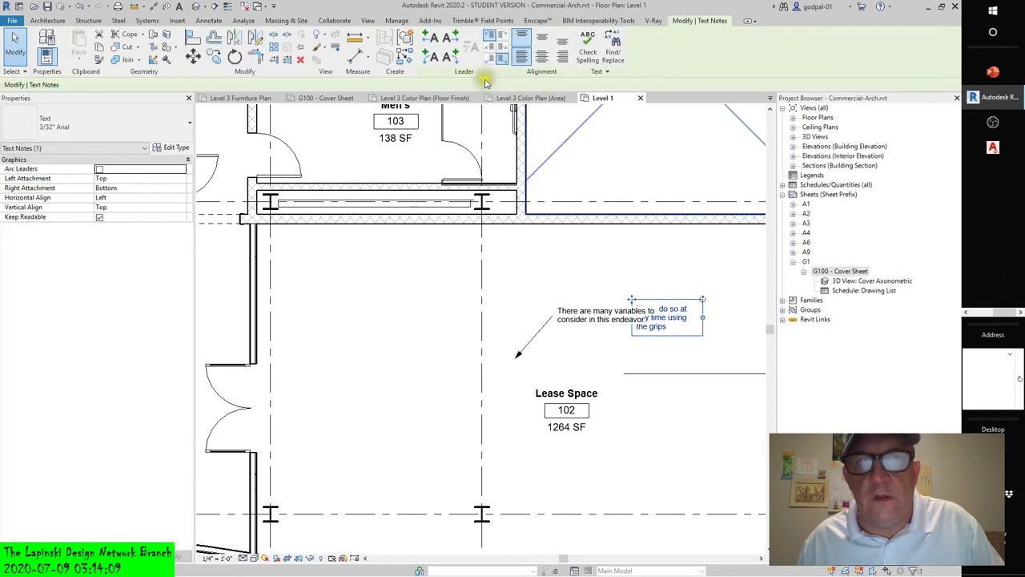
{"action": "left_click", "coordinate": [304, 62]}
{"action": "left_click", "coordinate": [567, 321]}
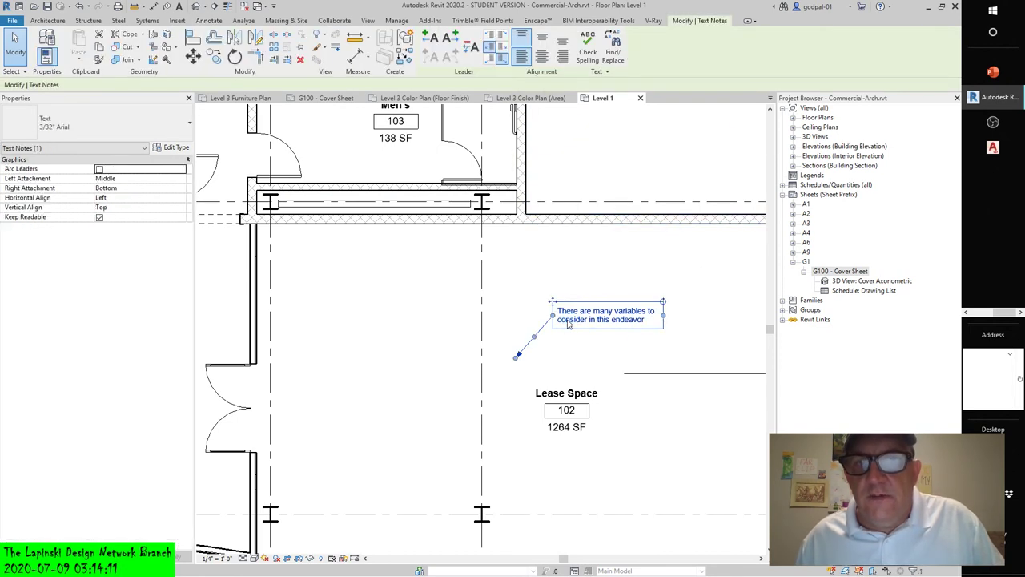
{"action": "left_click", "coordinate": [301, 59]}
{"action": "left_click", "coordinate": [439, 35]}
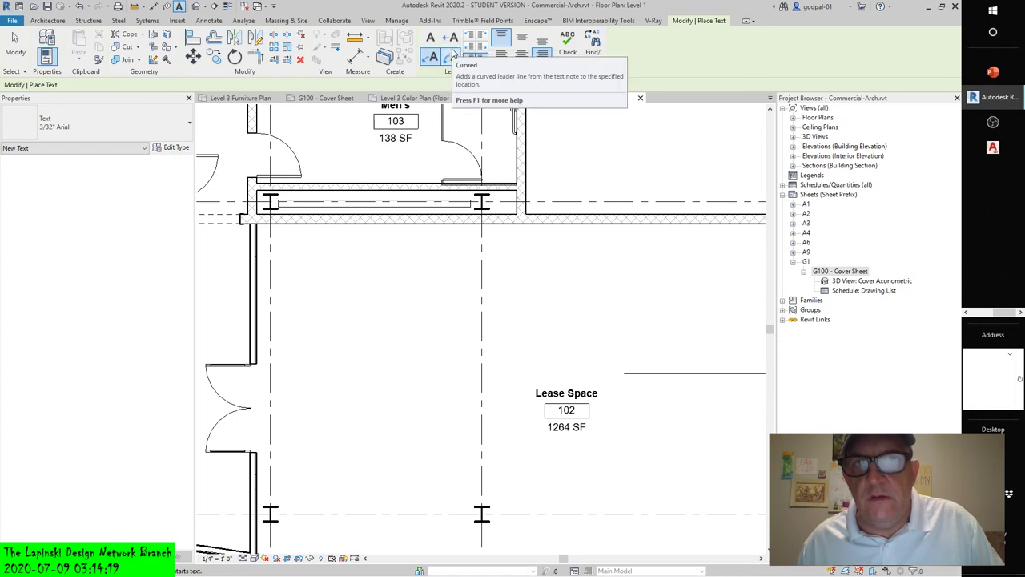
- Place a curved-leader note at the grid mark reading 'sdsdsdsdsdsfdsfdfdfdfdfdfdfdfdfd'
{"action": "left_click", "coordinate": [450, 58]}
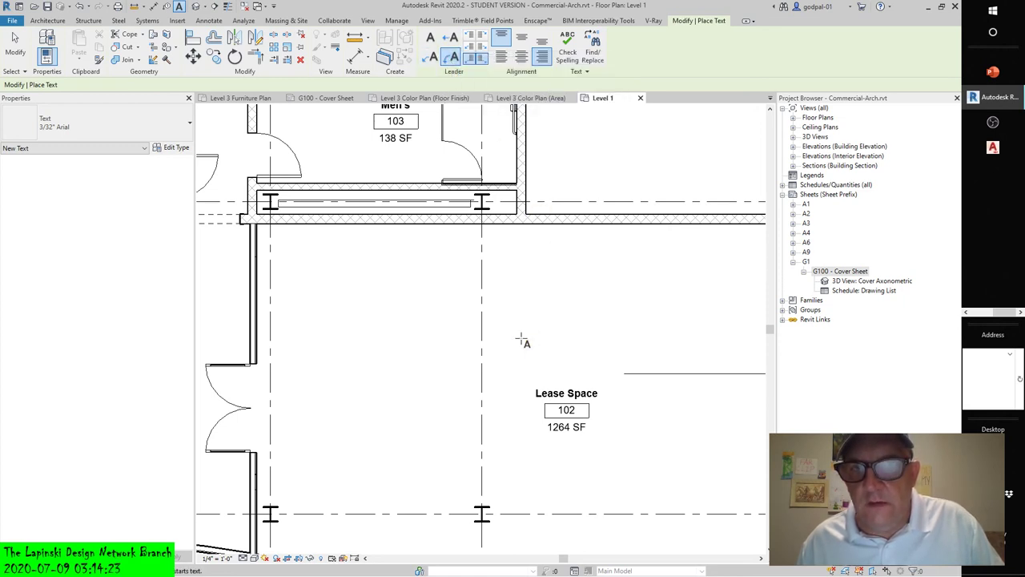
{"action": "left_click", "coordinate": [492, 502]}
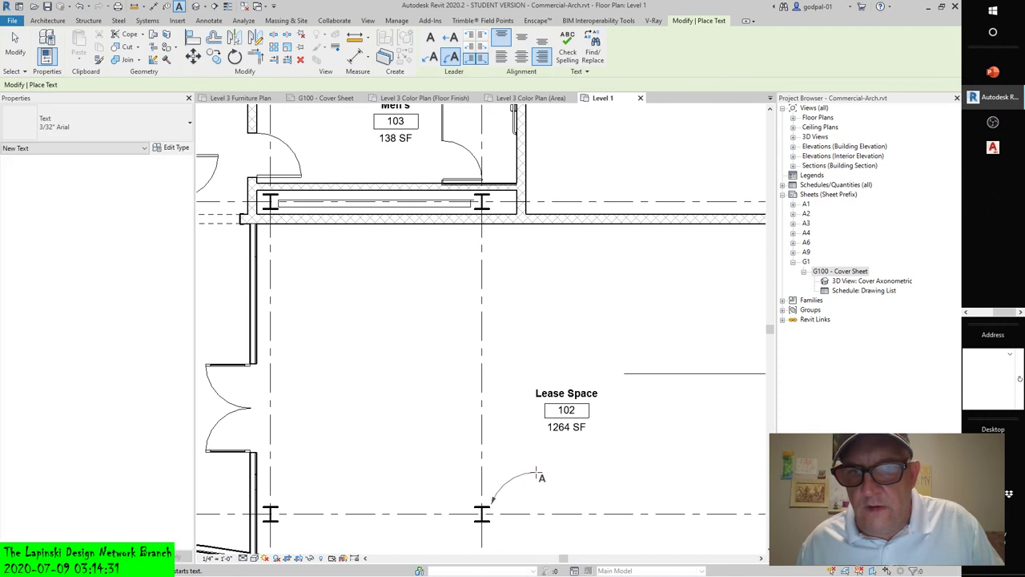
{"action": "left_click", "coordinate": [536, 475]}
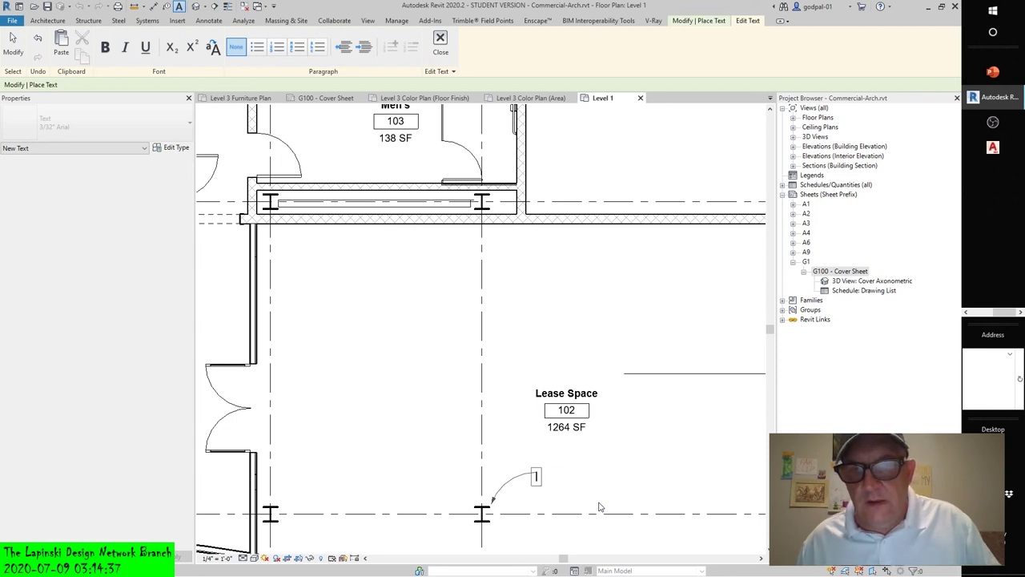
{"action": "type", "text": "sdsds"}
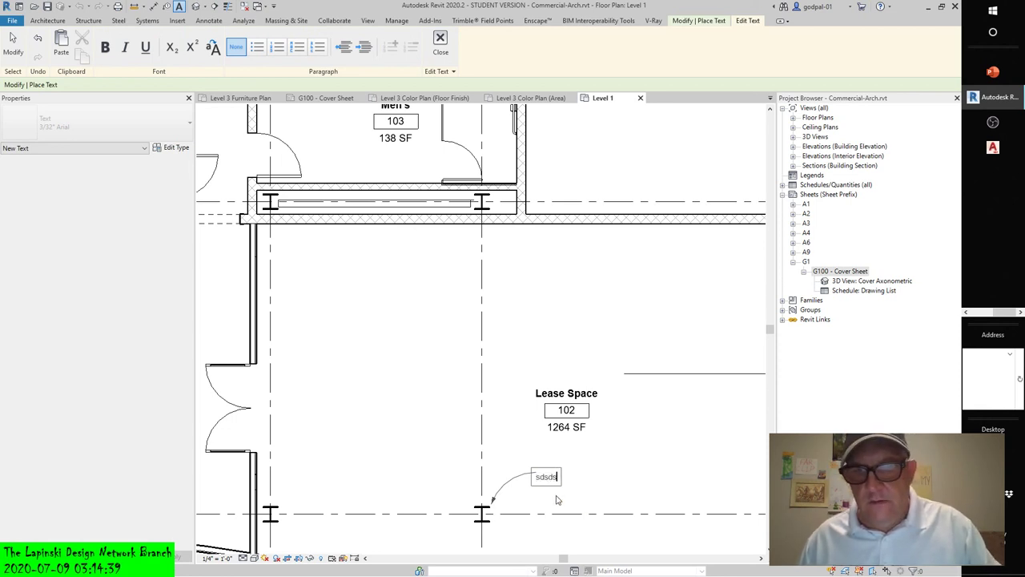
{"action": "type", "text": "dsdsdsfd"}
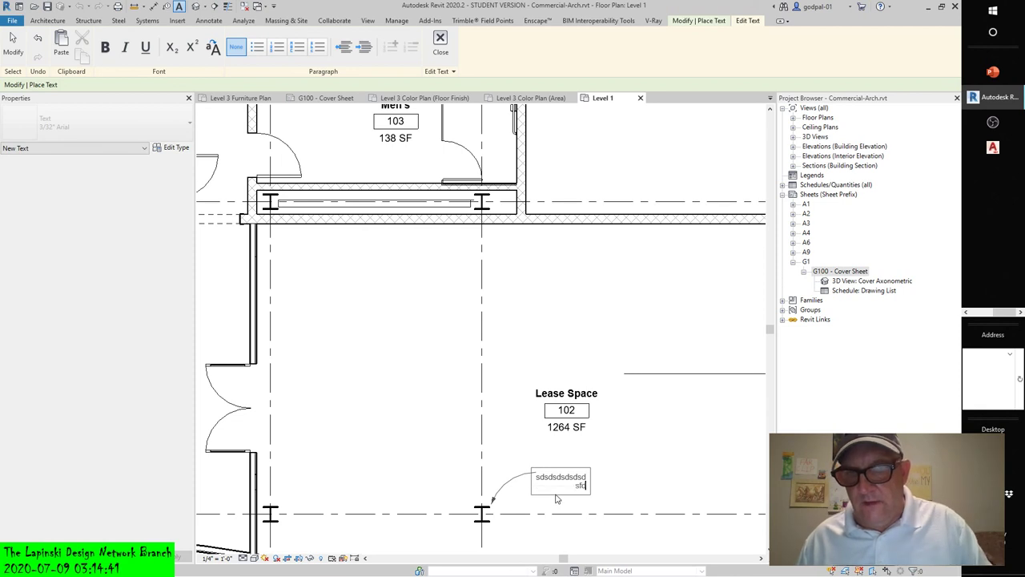
{"action": "type", "text": "sfdfdfdfdfdfdfdfdfd"}
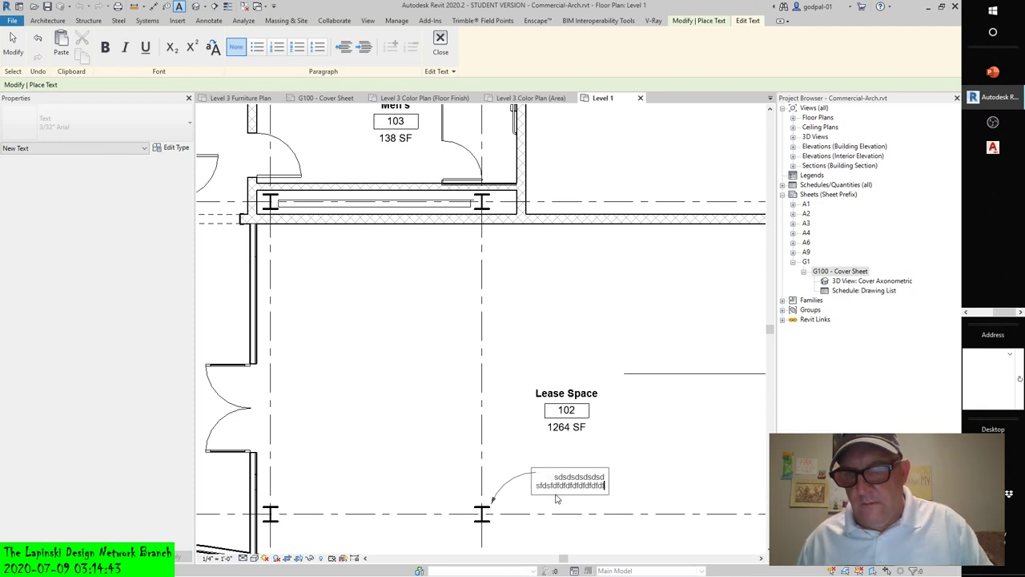
{"action": "left_click", "coordinate": [583, 458]}
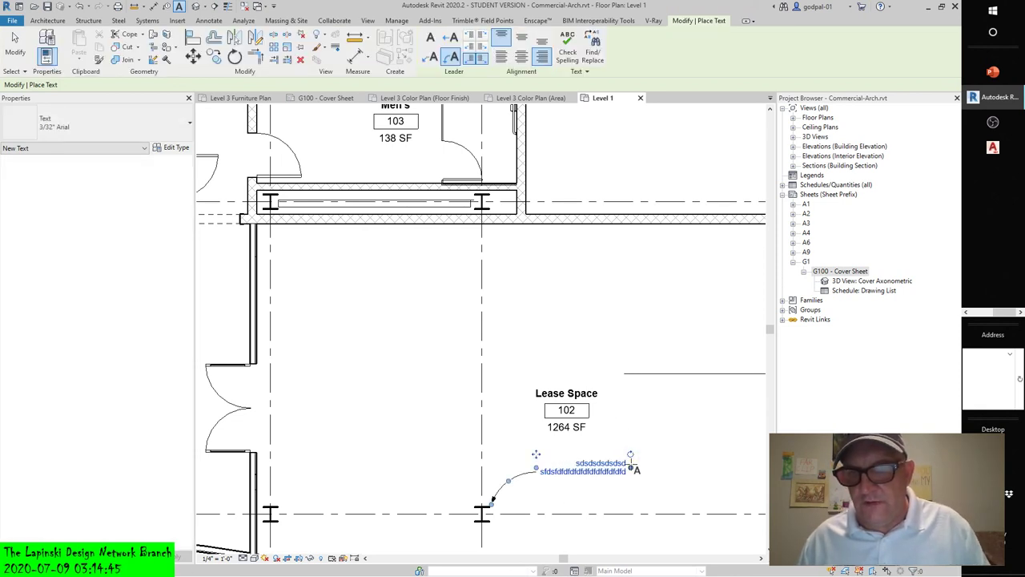
{"action": "left_click", "coordinate": [619, 471]}
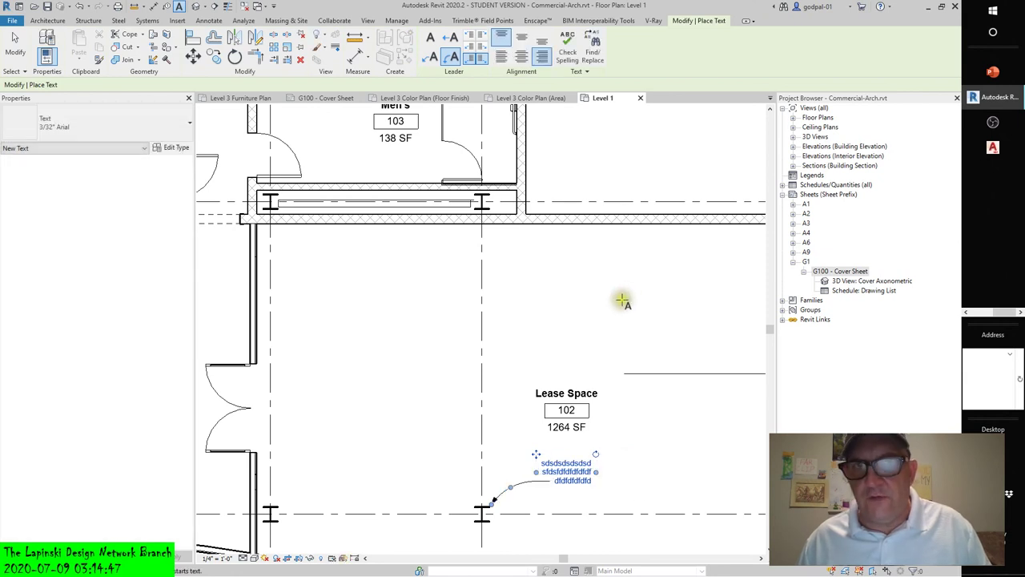
{"action": "left_click", "coordinate": [16, 47]}
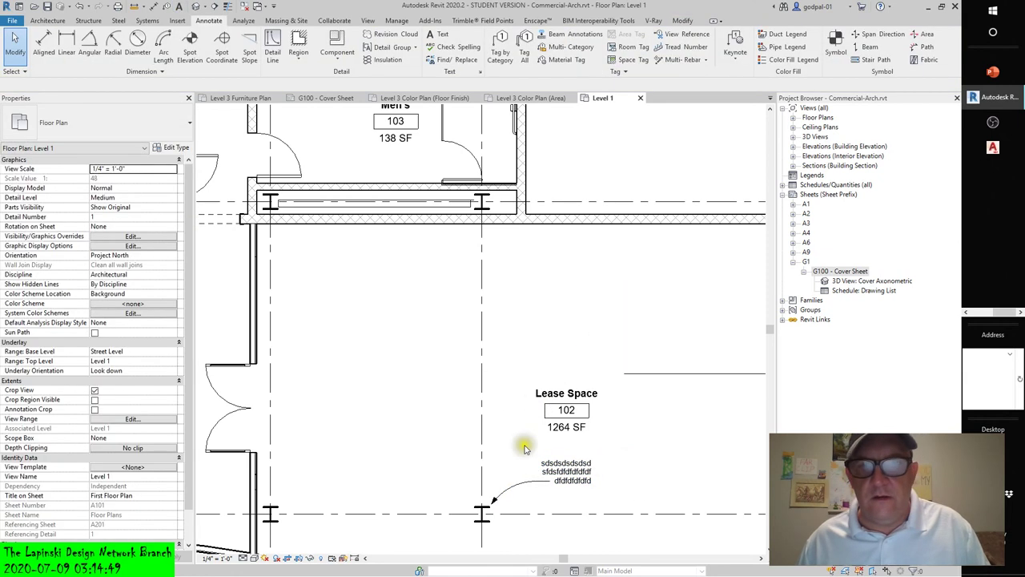
- Left-align the curved-leader note, attach its leader at Middle, and widen its text box
{"action": "left_click", "coordinate": [561, 471]}
{"action": "left_click", "coordinate": [541, 55]}
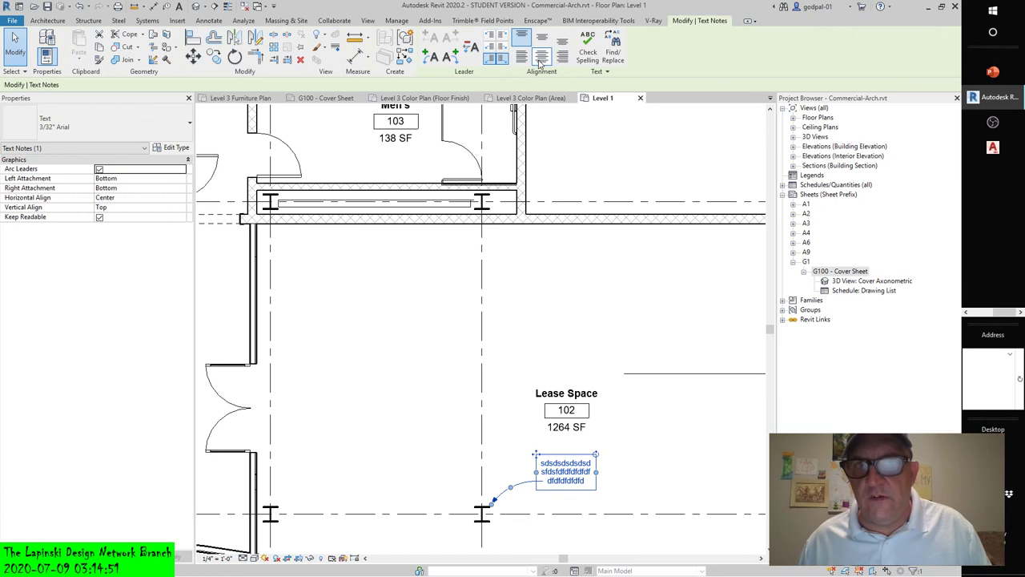
{"action": "left_click", "coordinate": [522, 58]}
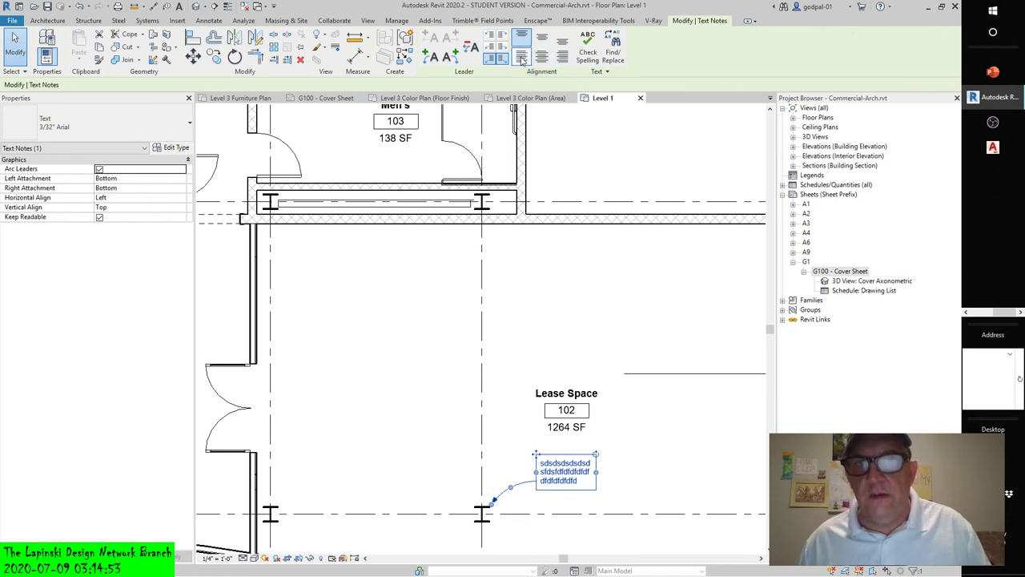
{"action": "left_click", "coordinate": [495, 48]}
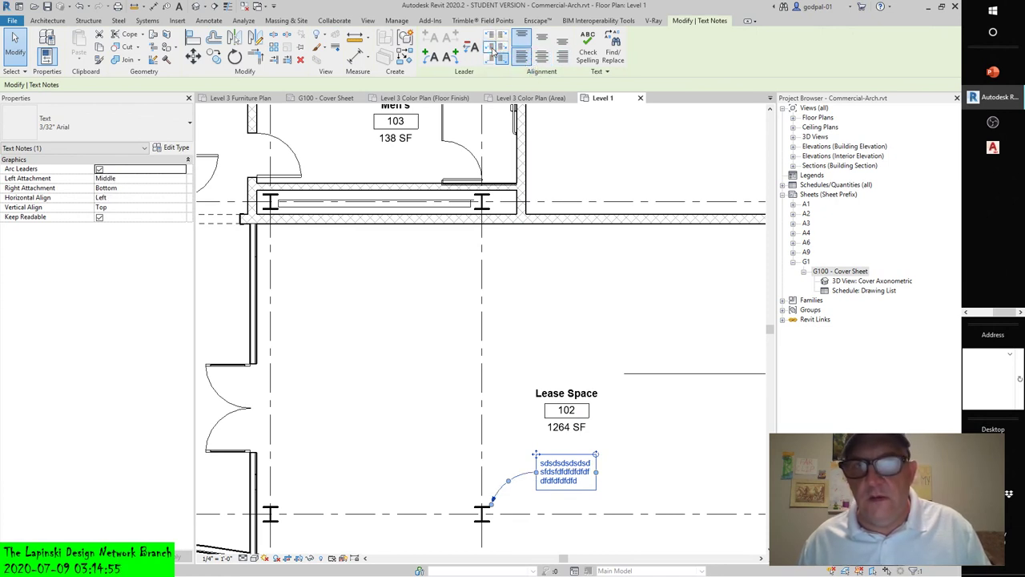
{"action": "left_click_drag", "start_coordinate": [597, 472], "coordinate": [616, 472]}
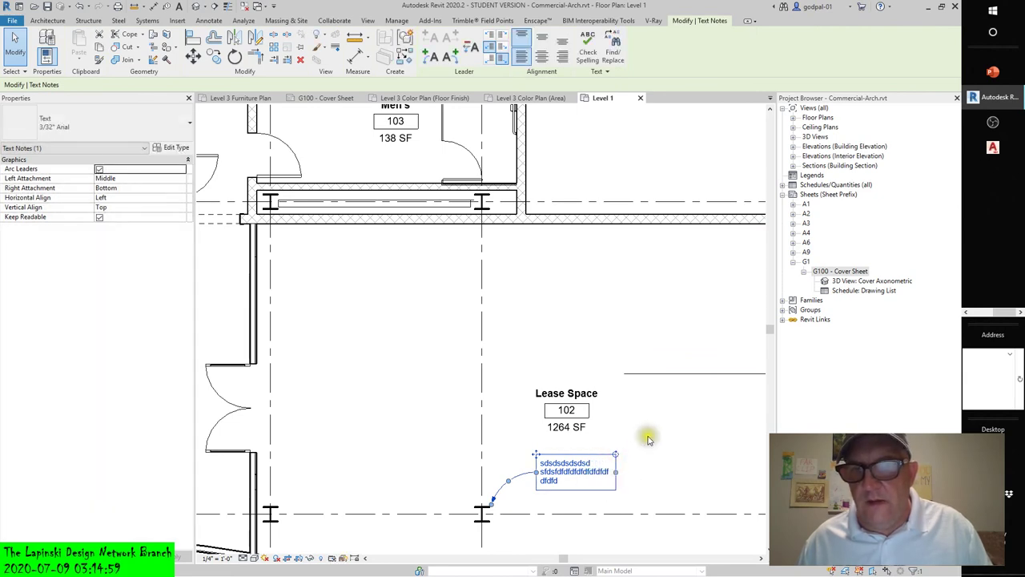
{"action": "left_click", "coordinate": [649, 438]}
{"action": "left_click", "coordinate": [587, 469]}
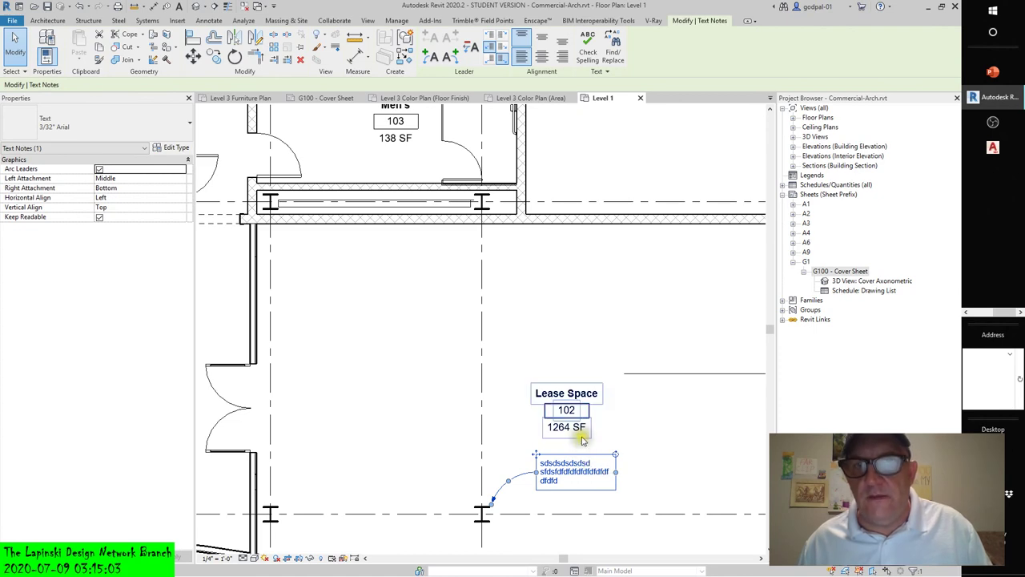
{"action": "scroll", "coordinate": [641, 458], "scroll_direction": "down", "scroll_amount": 2}
{"action": "middle_click_drag", "start_coordinate": [643, 463], "coordinate": [636, 326]}
{"action": "left_click", "coordinate": [615, 417]}
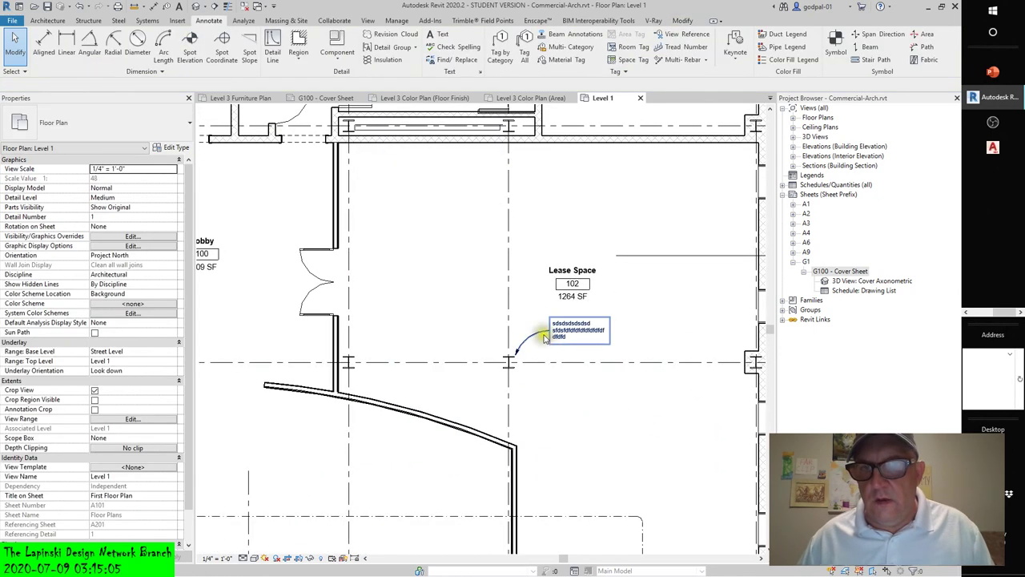
{"action": "scroll", "coordinate": [619, 420], "scroll_direction": "up", "scroll_amount": 3}
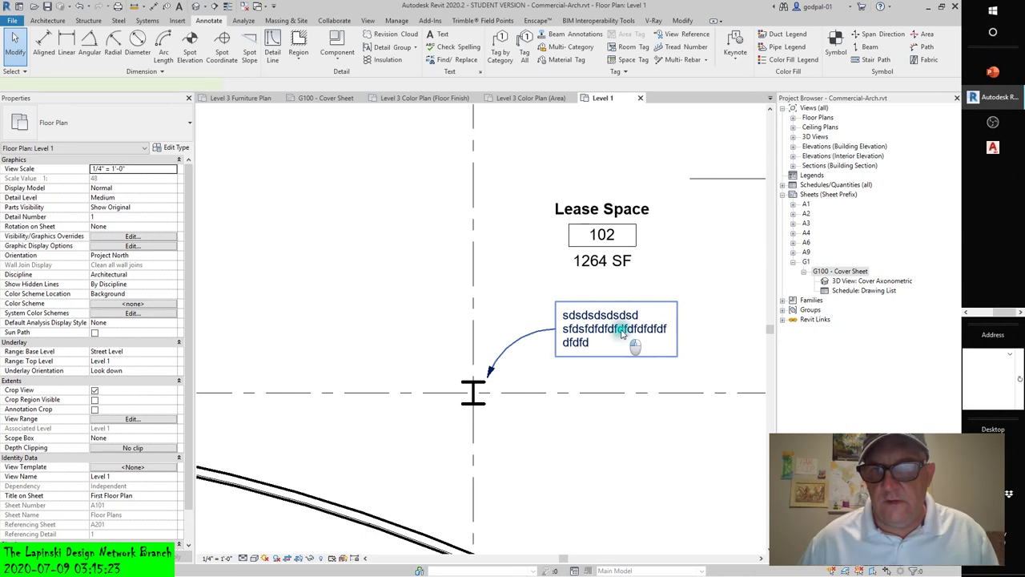
- Drag the note's right width grip left so its text rewraps onto three lines
{"action": "left_click", "coordinate": [629, 338]}
{"action": "left_click_drag", "start_coordinate": [677, 329], "coordinate": [652, 329]}
{"action": "left_click", "coordinate": [641, 410]}
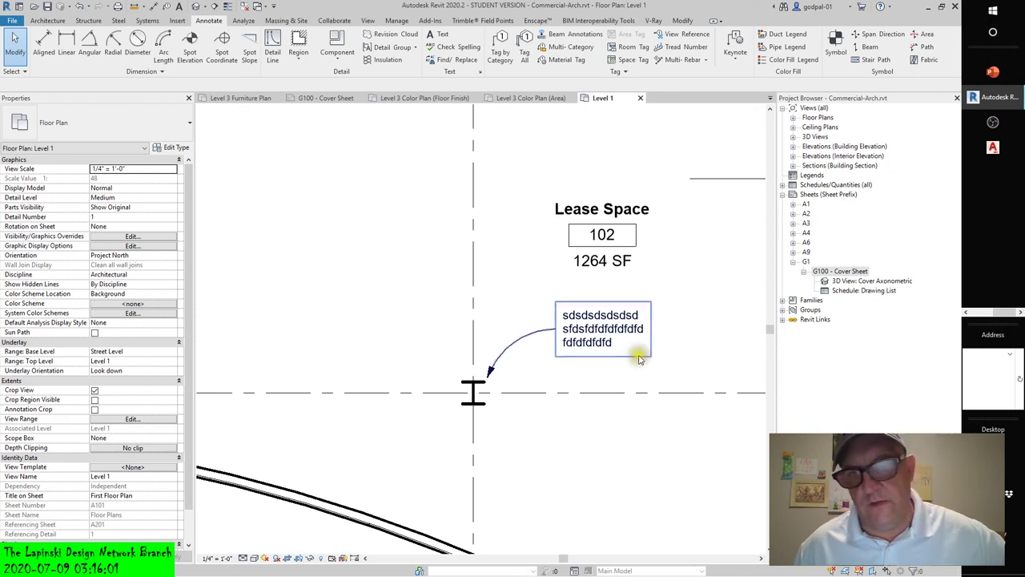
{"action": "left_click", "coordinate": [613, 458]}
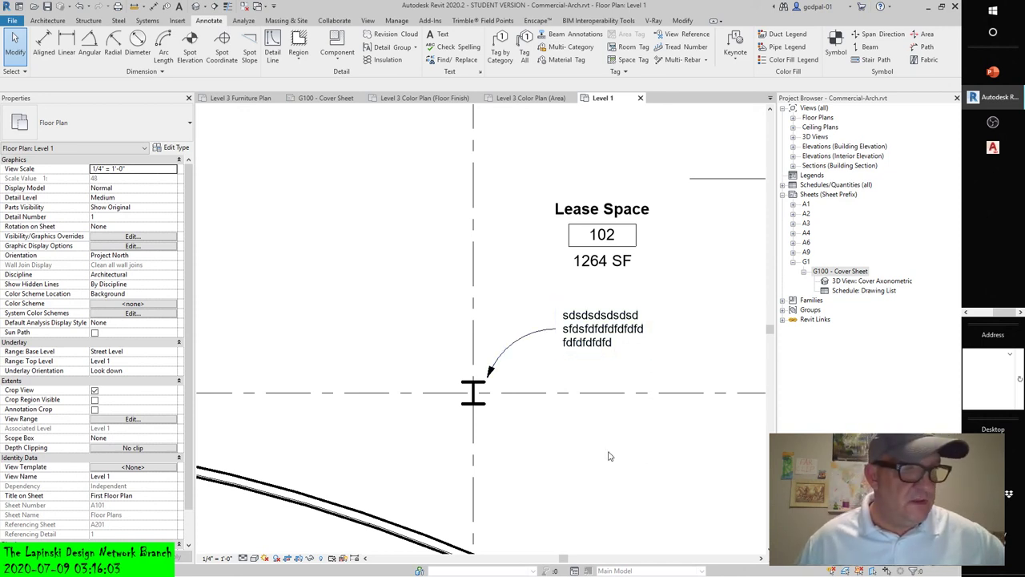
{"action": "left_click", "coordinate": [594, 339]}
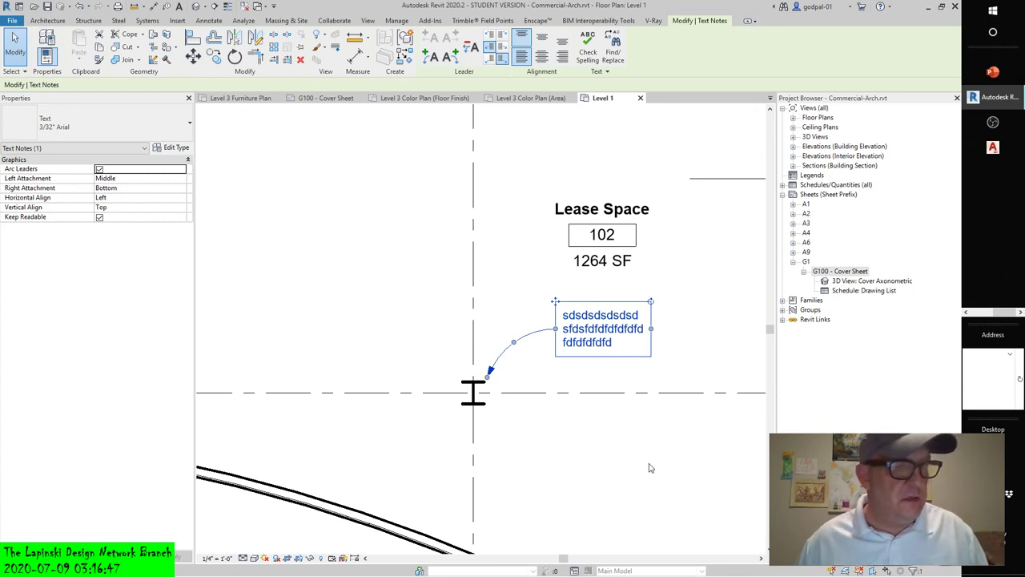
{"action": "double_click", "coordinate": [632, 340]}
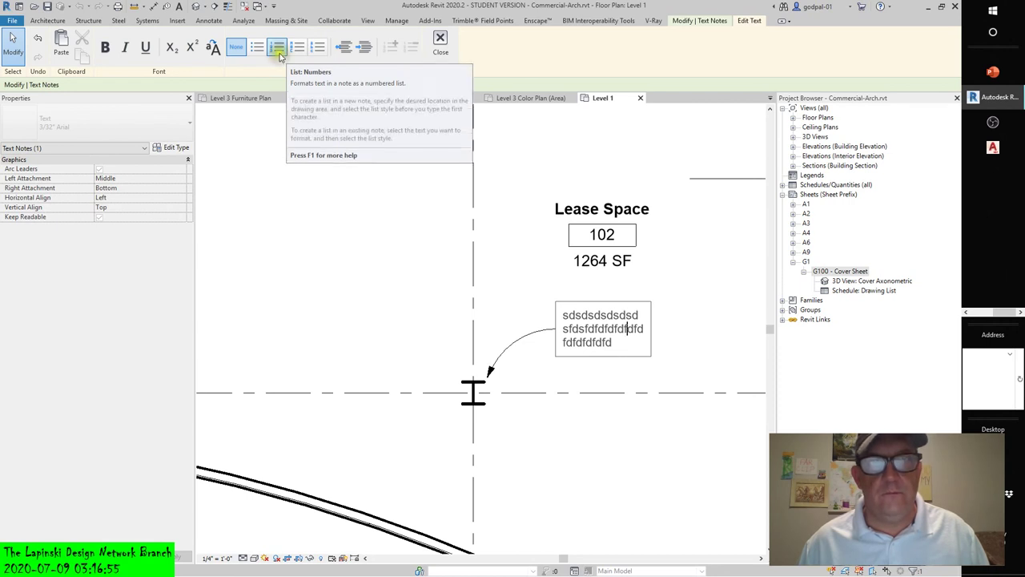
{"action": "left_click", "coordinate": [279, 55]}
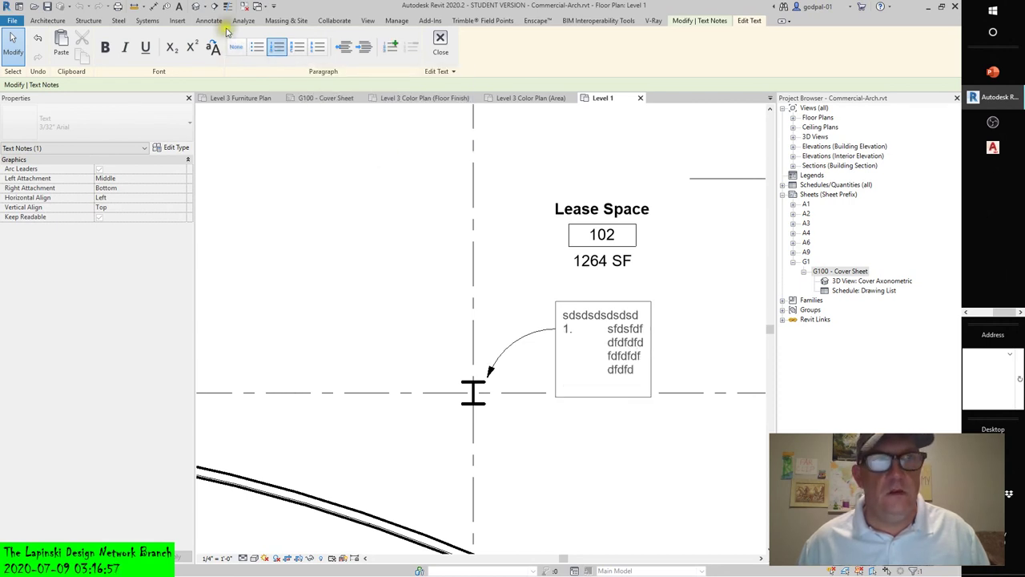
{"action": "left_click", "coordinate": [255, 49]}
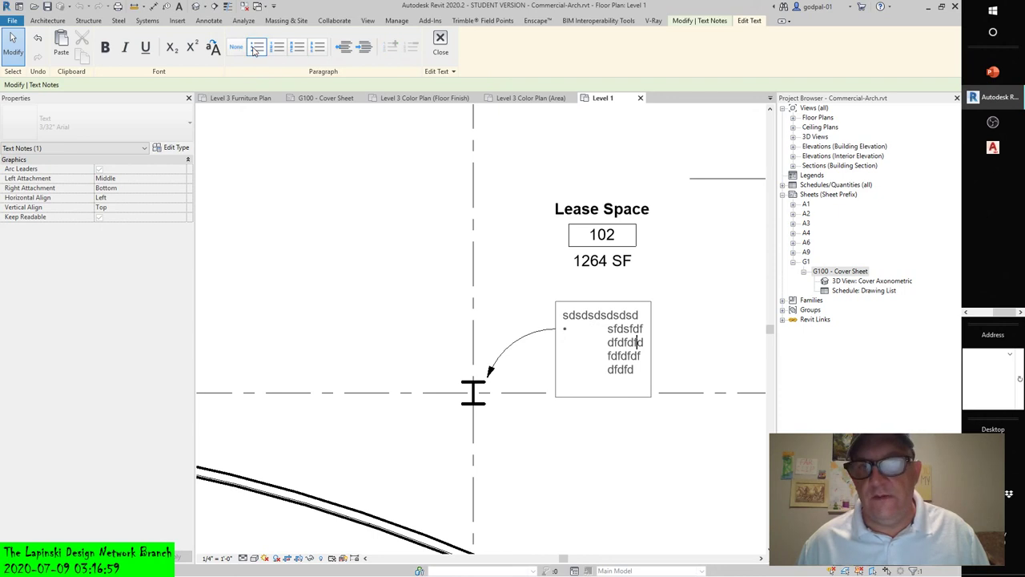
{"action": "left_click", "coordinate": [384, 213]}
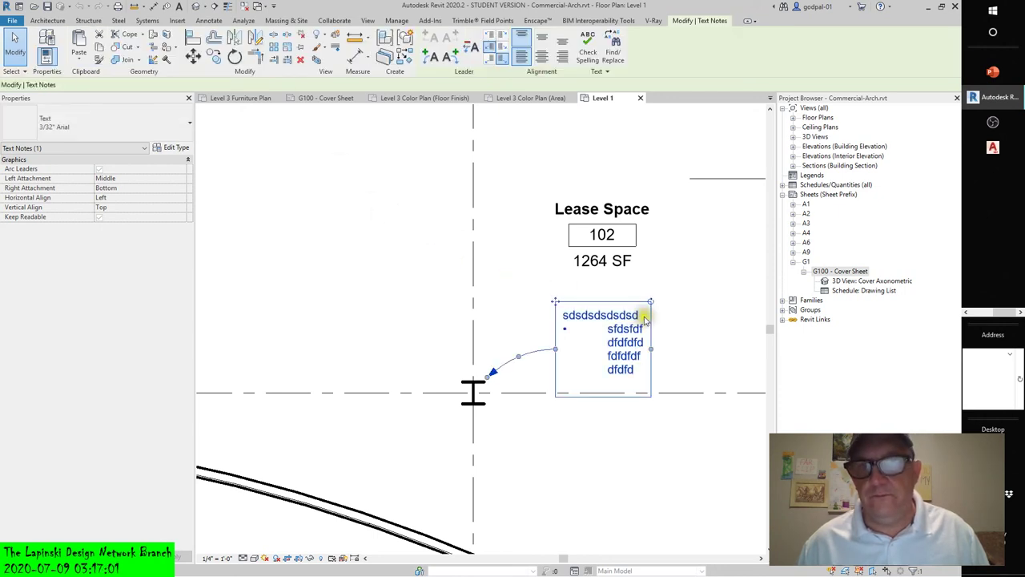
{"action": "left_click_drag", "start_coordinate": [654, 354], "coordinate": [737, 349]}
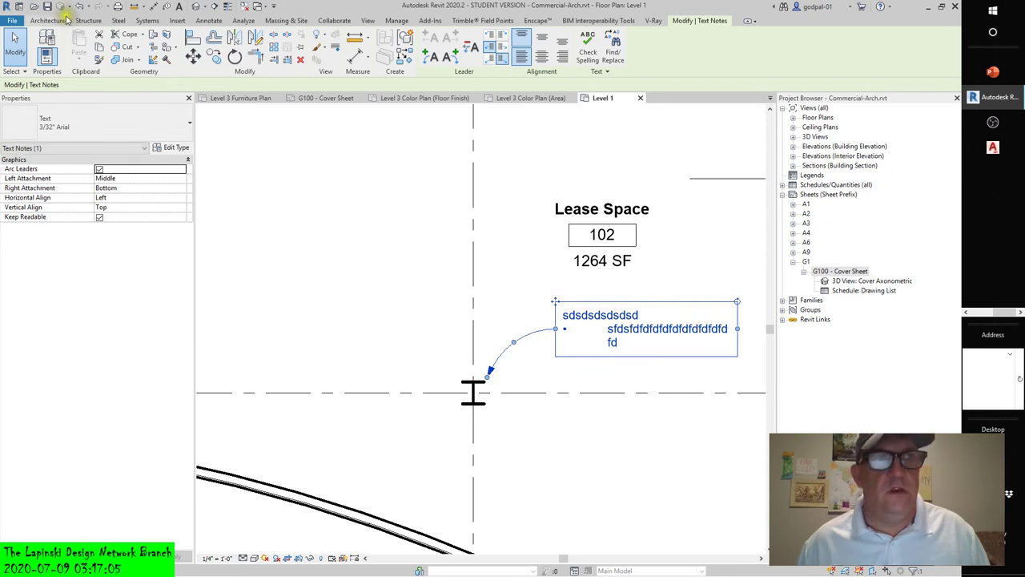
{"action": "left_click", "coordinate": [80, 6]}
{"action": "left_click", "coordinate": [80, 6]}
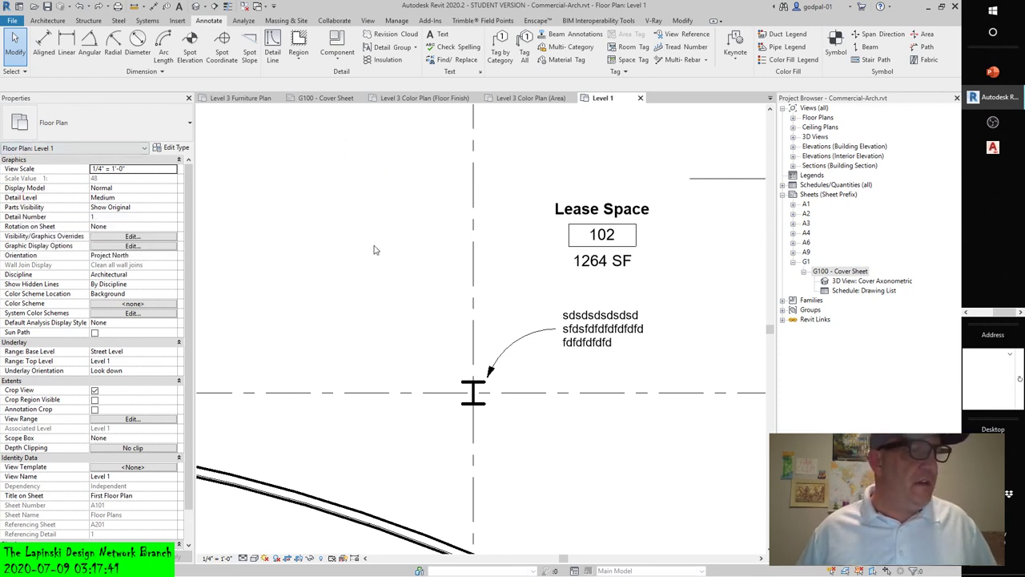
{"action": "left_click", "coordinate": [578, 337]}
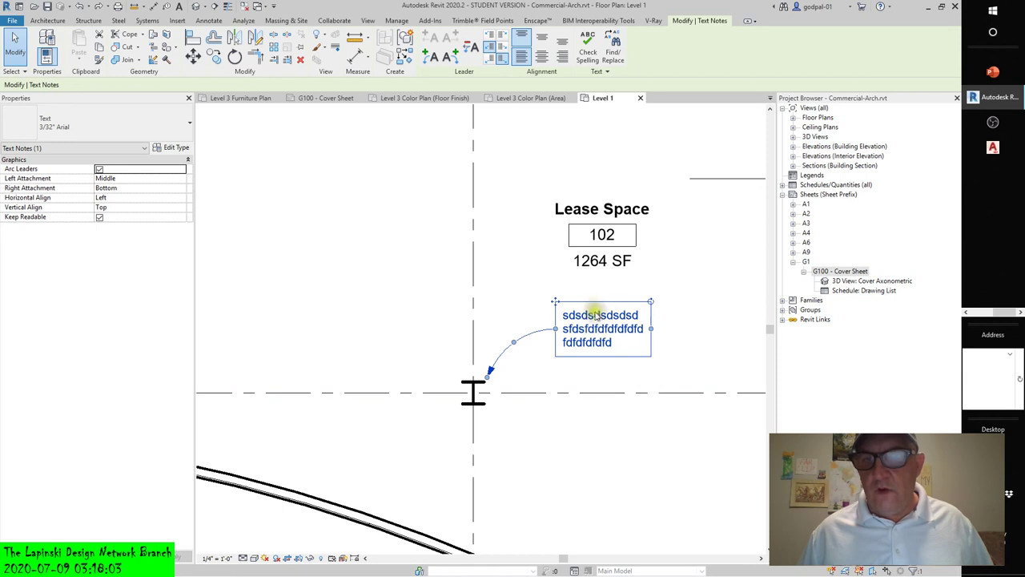
{"action": "left_click", "coordinate": [544, 274]}
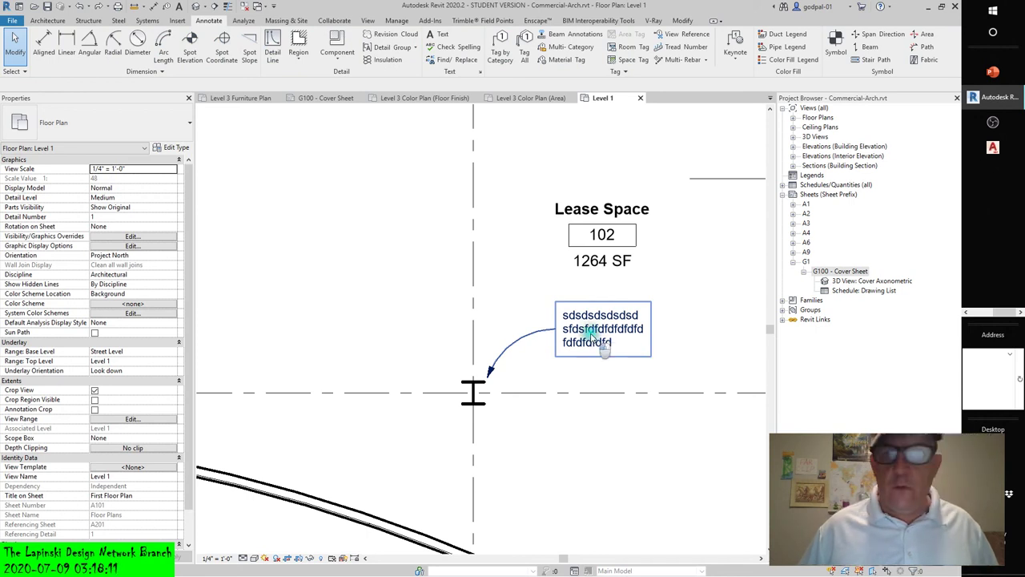
{"action": "left_click", "coordinate": [613, 347]}
{"action": "double_click", "coordinate": [616, 350]}
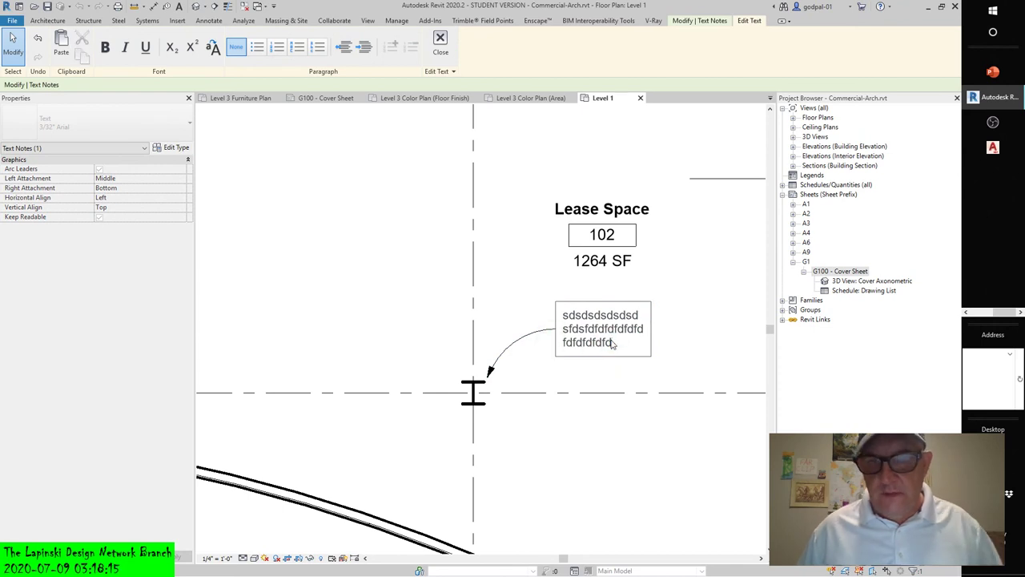
{"action": "key", "text": "ctrl+a"}
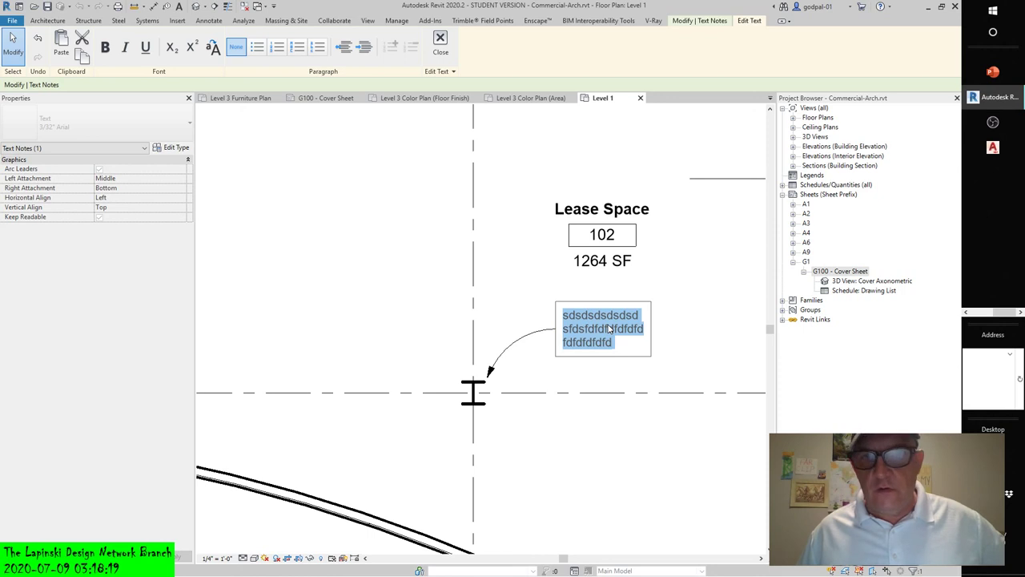
{"action": "left_click", "coordinate": [609, 328]}
{"action": "left_click", "coordinate": [649, 400]}
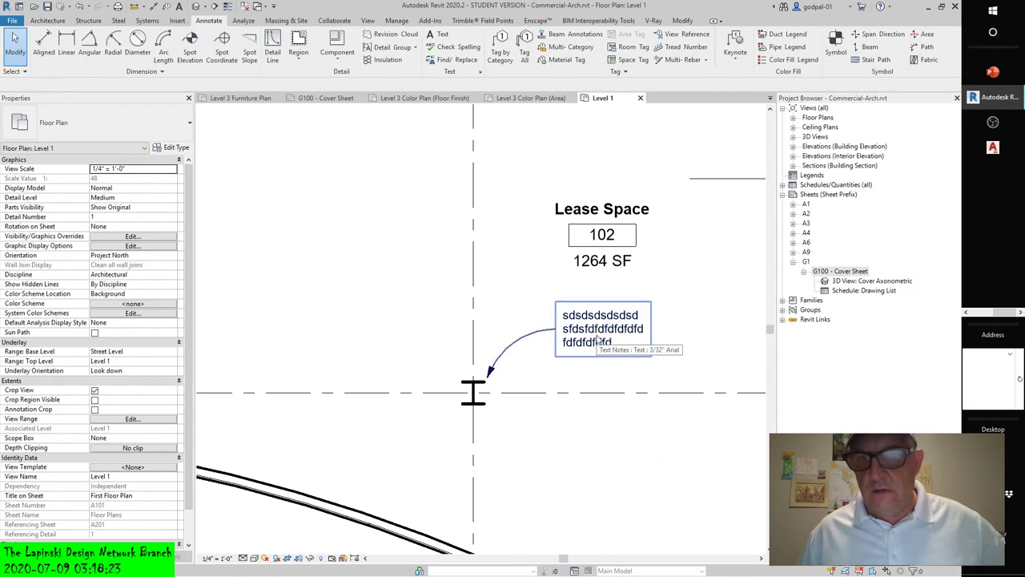
{"action": "left_click", "coordinate": [613, 347]}
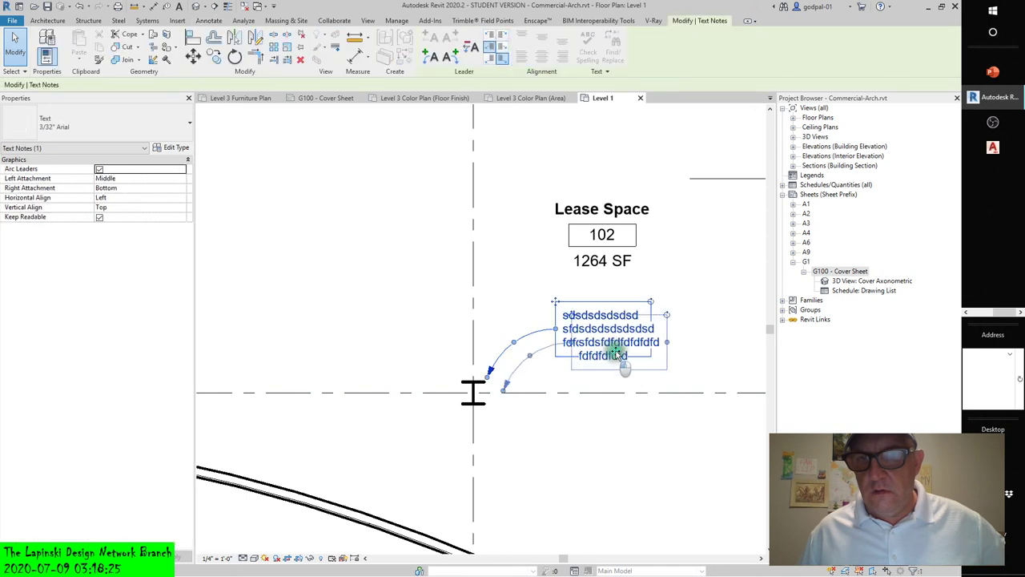
- Move the note and its leader up and right, then test in-place editing of its text
{"action": "left_click_drag", "start_coordinate": [613, 347], "coordinate": [707, 281]}
{"action": "double_click", "coordinate": [705, 277]}
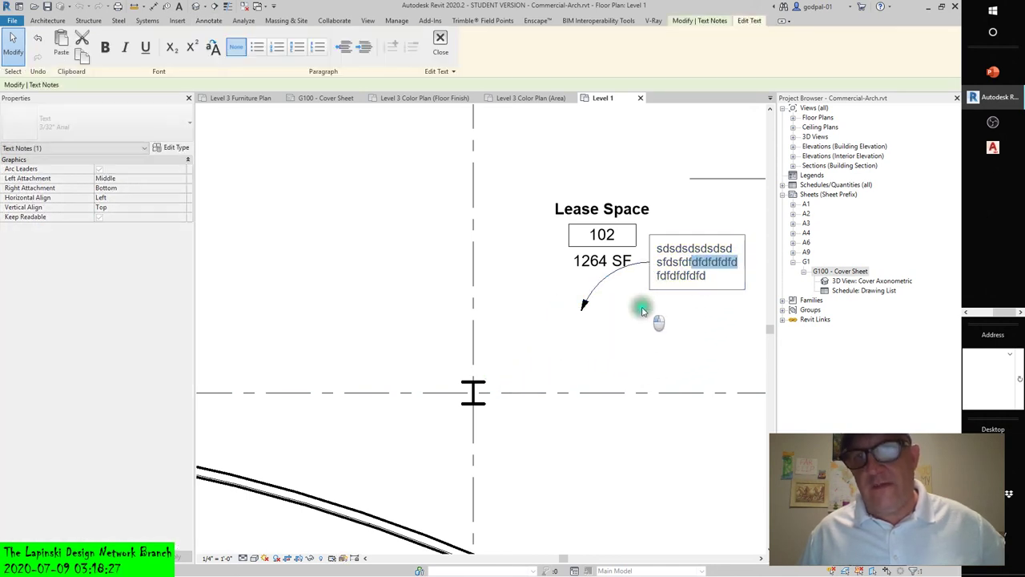
{"action": "left_click", "coordinate": [642, 311]}
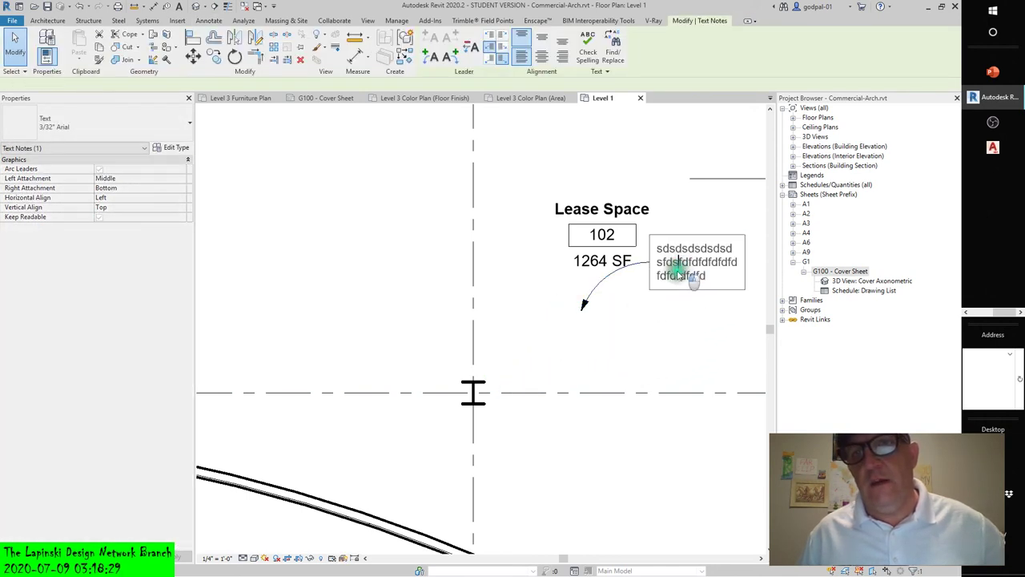
{"action": "double_click", "coordinate": [680, 272]}
{"action": "left_click", "coordinate": [704, 237]}
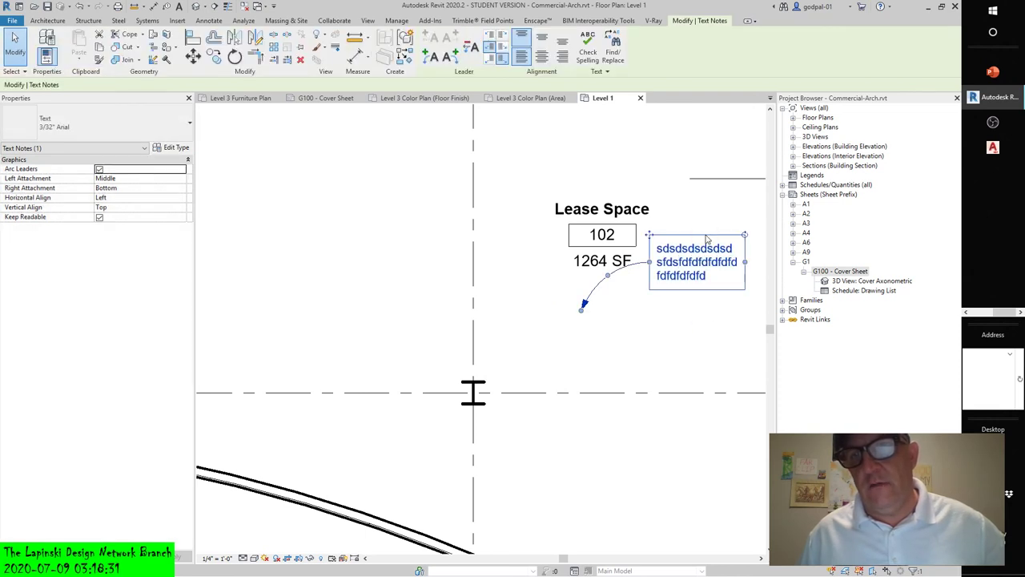
{"action": "double_click", "coordinate": [706, 241]}
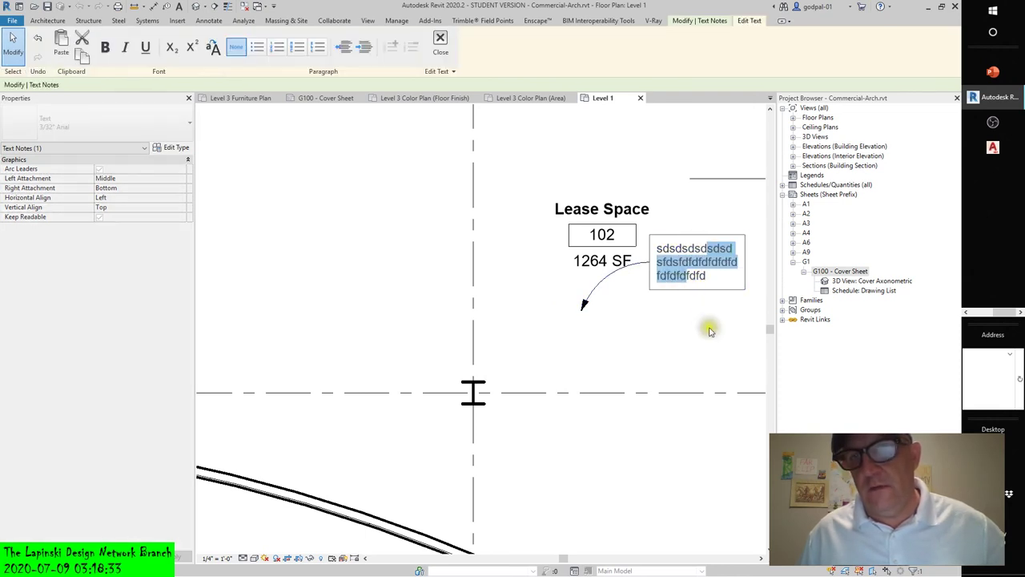
{"action": "left_click", "coordinate": [719, 281]}
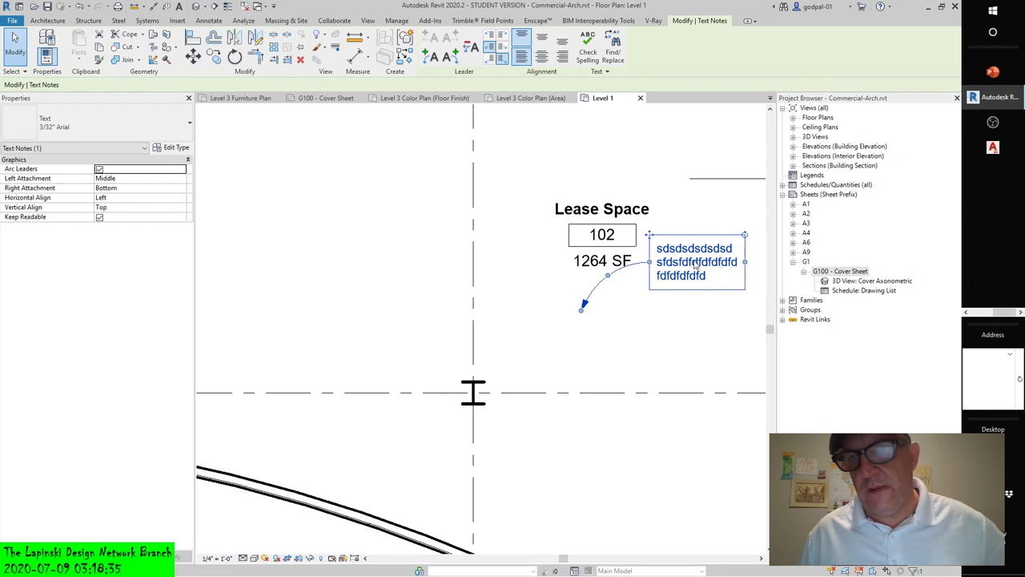
- Move the text note back down toward the grid line
{"action": "left_click", "coordinate": [688, 324]}
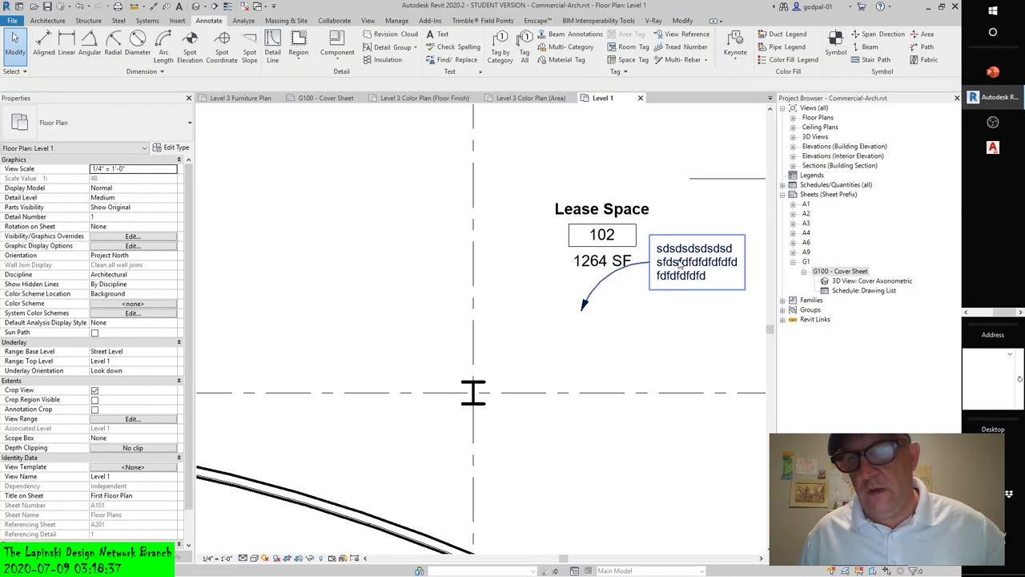
{"action": "left_click", "coordinate": [679, 265]}
{"action": "left_click_drag", "start_coordinate": [679, 265], "coordinate": [615, 332]}
{"action": "left_click", "coordinate": [653, 456]}
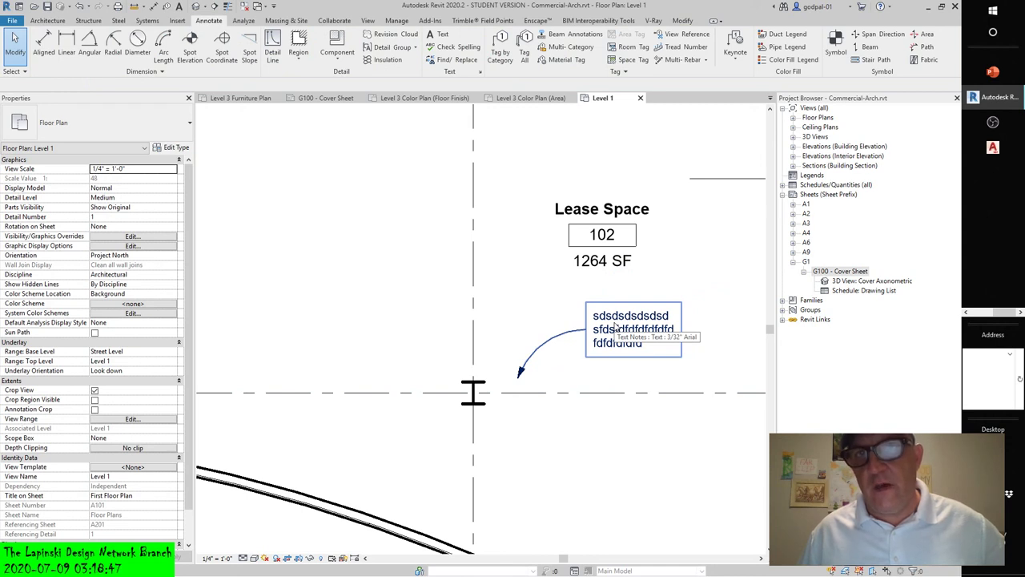
- Reposition the note just below the 1264 SF label, undo, and highlight part of its text
{"action": "left_click", "coordinate": [615, 324]}
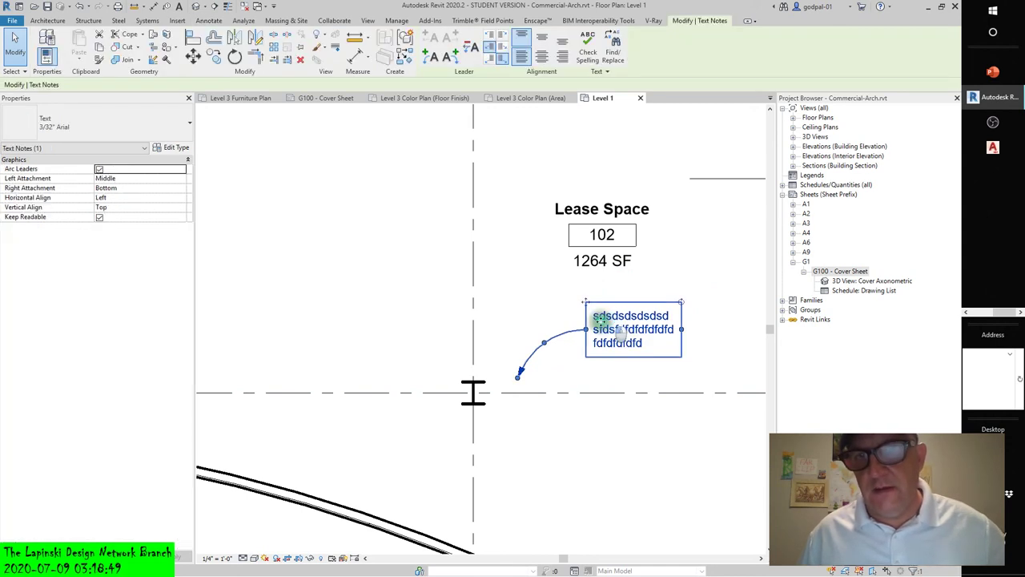
{"action": "mouse_move", "coordinate": [617, 320]}
{"action": "left_mouse_down"}
{"action": "mouse_move", "coordinate": [565, 273]}
{"action": "mouse_move", "coordinate": [645, 332]}
{"action": "mouse_move", "coordinate": [617, 361]}
{"action": "left_mouse_up"}
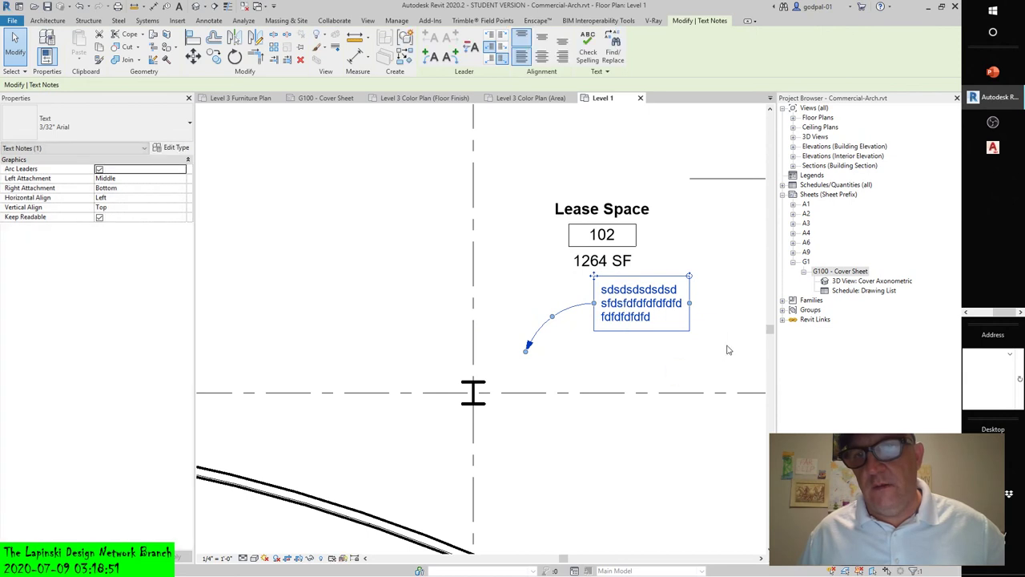
{"action": "key", "text": "ctrl+z"}
{"action": "left_click", "coordinate": [616, 314]}
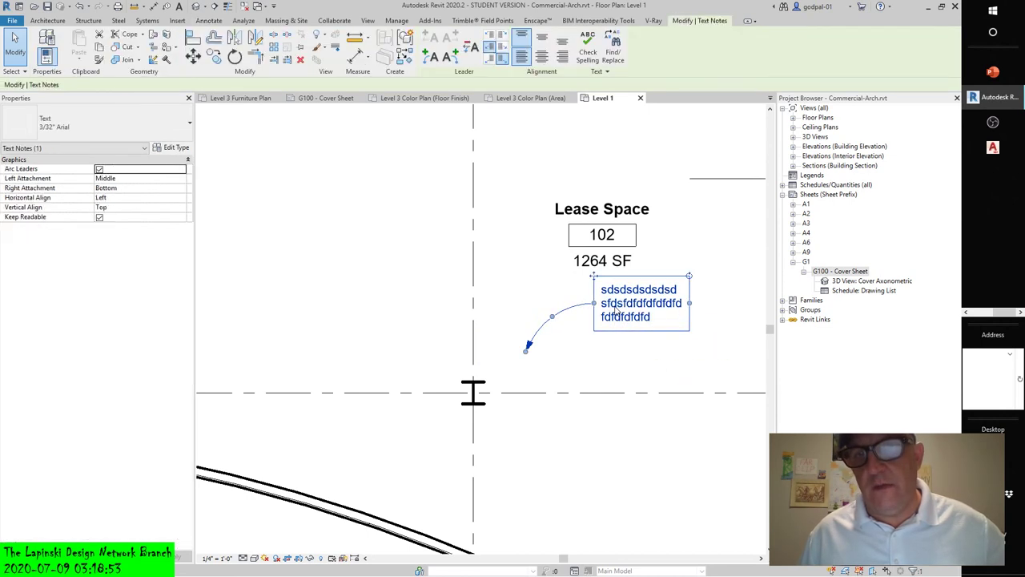
{"action": "left_click_drag", "start_coordinate": [616, 311], "coordinate": [625, 336]}
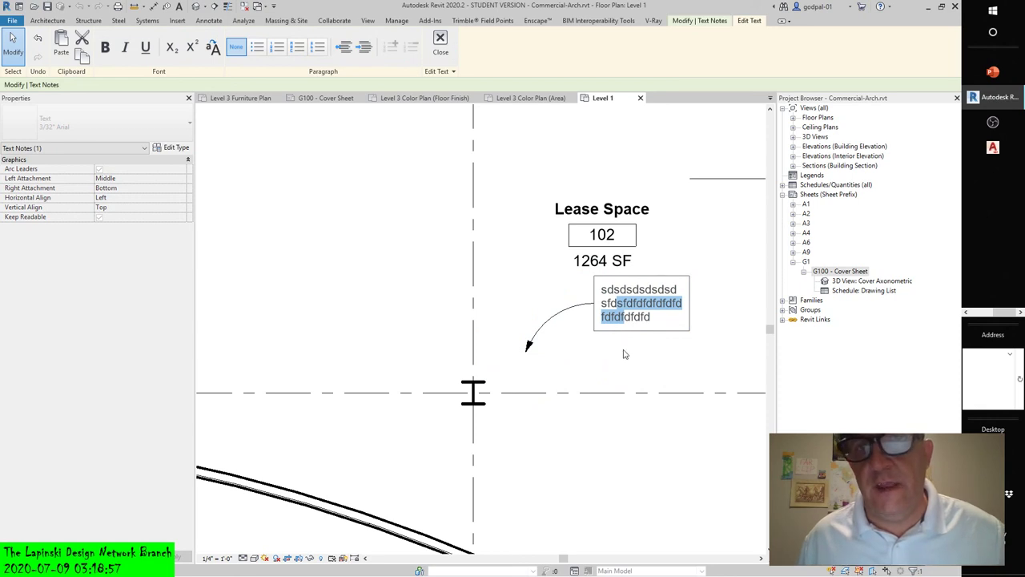
{"action": "left_click", "coordinate": [624, 354]}
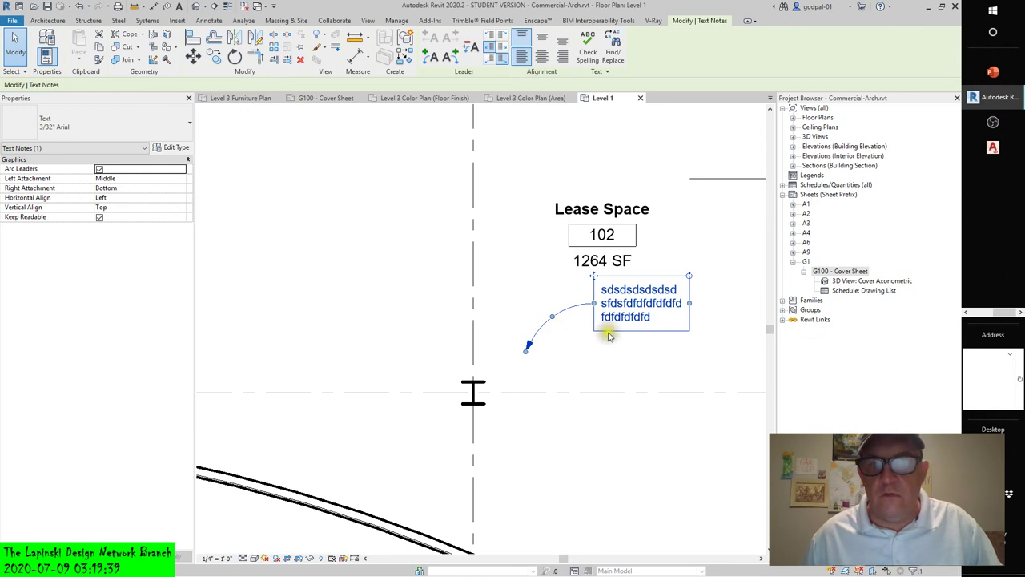
- Put the curved leader's arrow tip on the column grid line and return the note beneath the 1264 SF label
{"action": "left_click", "coordinate": [638, 444]}
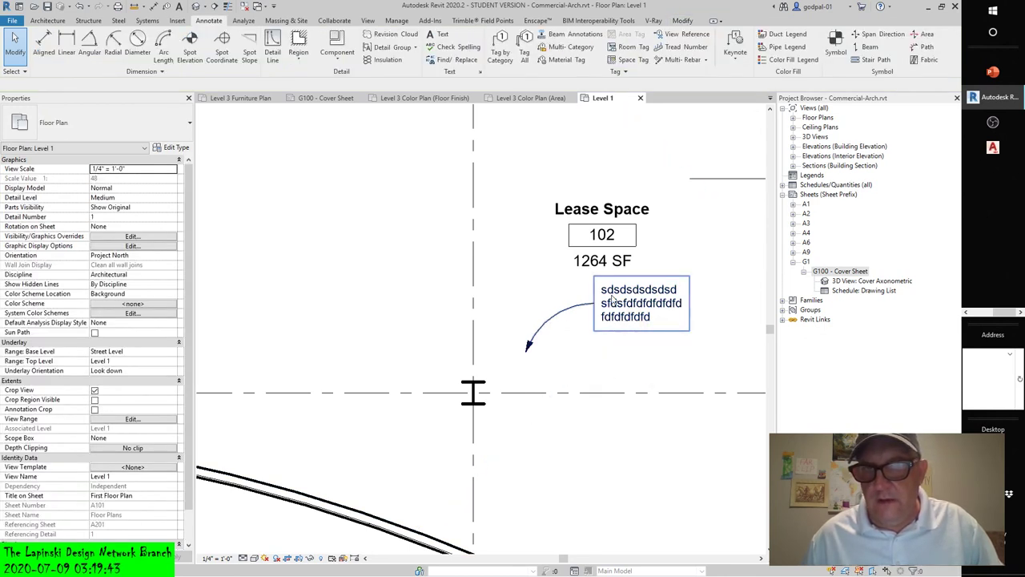
{"action": "left_click", "coordinate": [613, 298]}
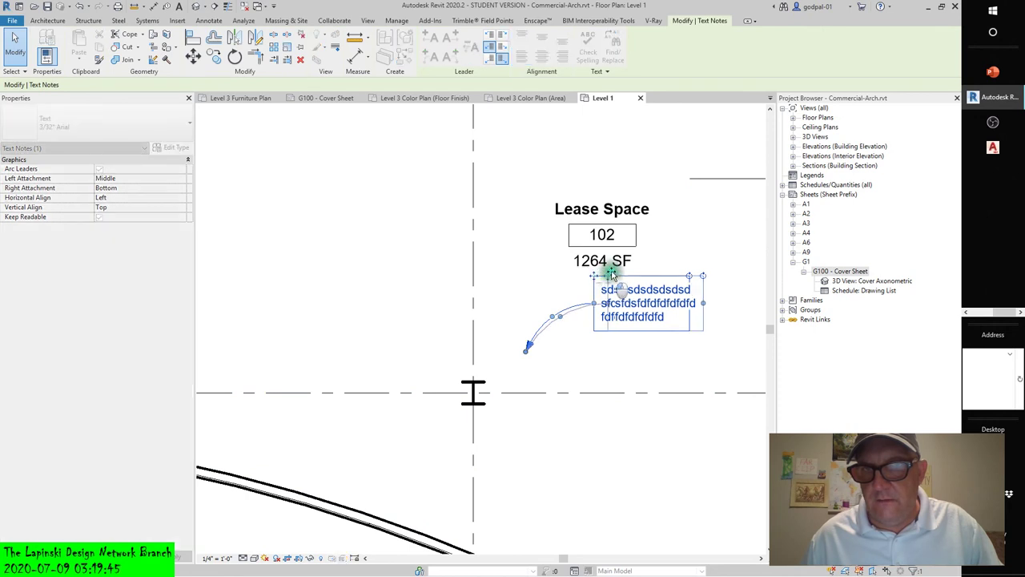
{"action": "left_click_drag", "start_coordinate": [612, 274], "coordinate": [682, 424]}
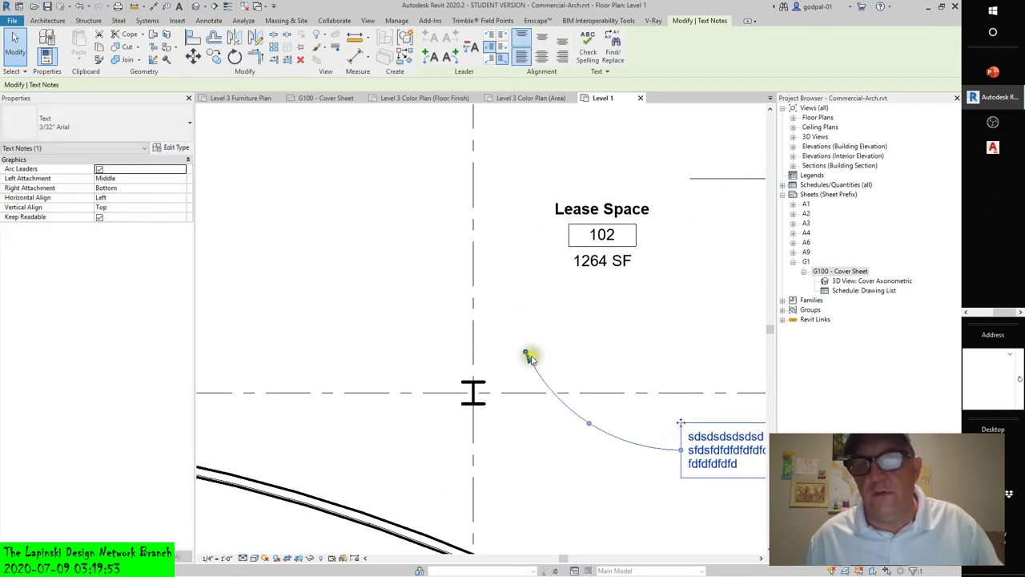
{"action": "left_click_drag", "start_coordinate": [527, 352], "coordinate": [491, 407]}
{"action": "left_click_drag", "start_coordinate": [680, 419], "coordinate": [595, 299], "text": "ctrl"}
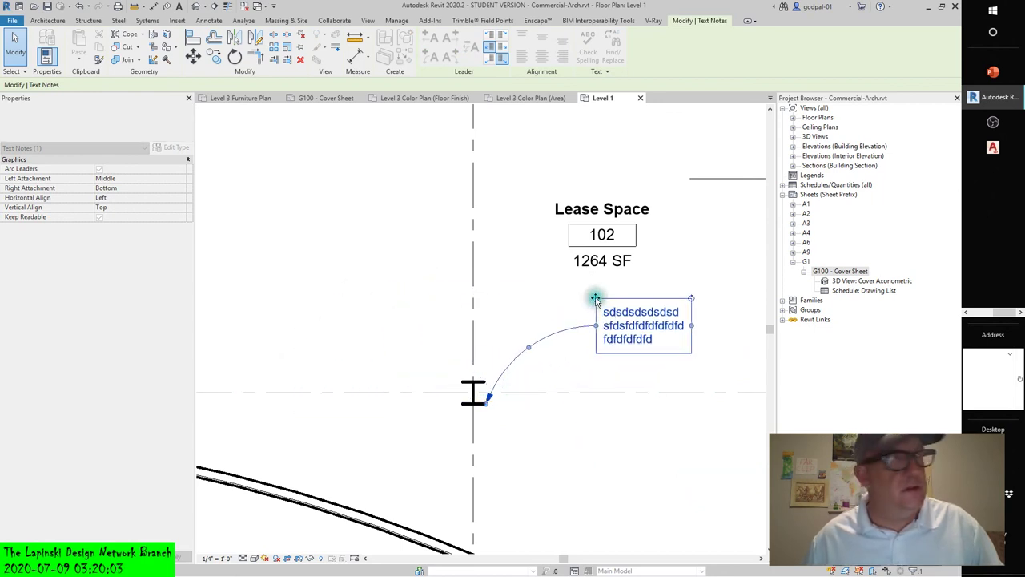
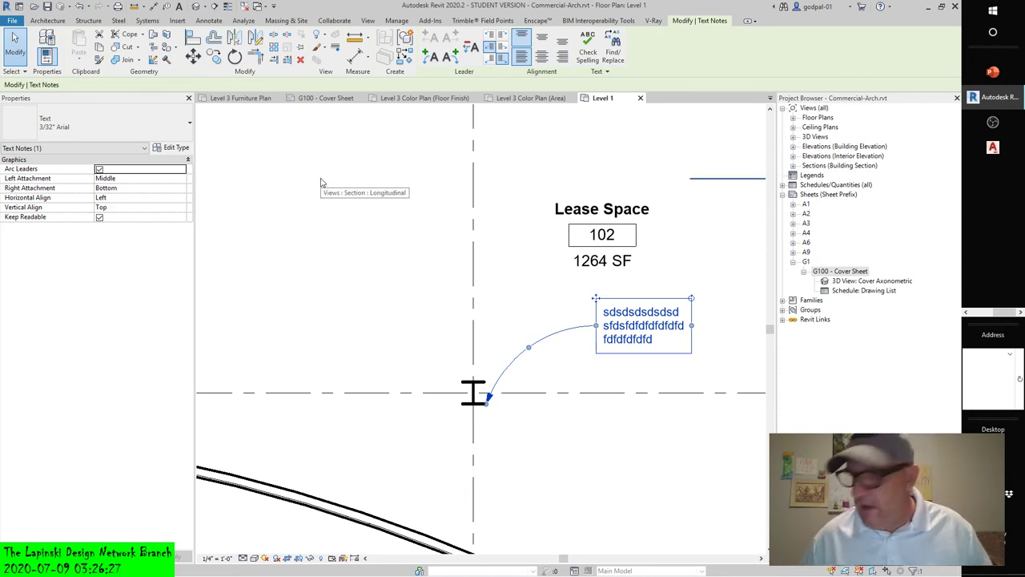
- Try Schedule Default and 3/32" Arial, then set the note to Schedule Text 1
{"action": "left_click", "coordinate": [177, 149]}
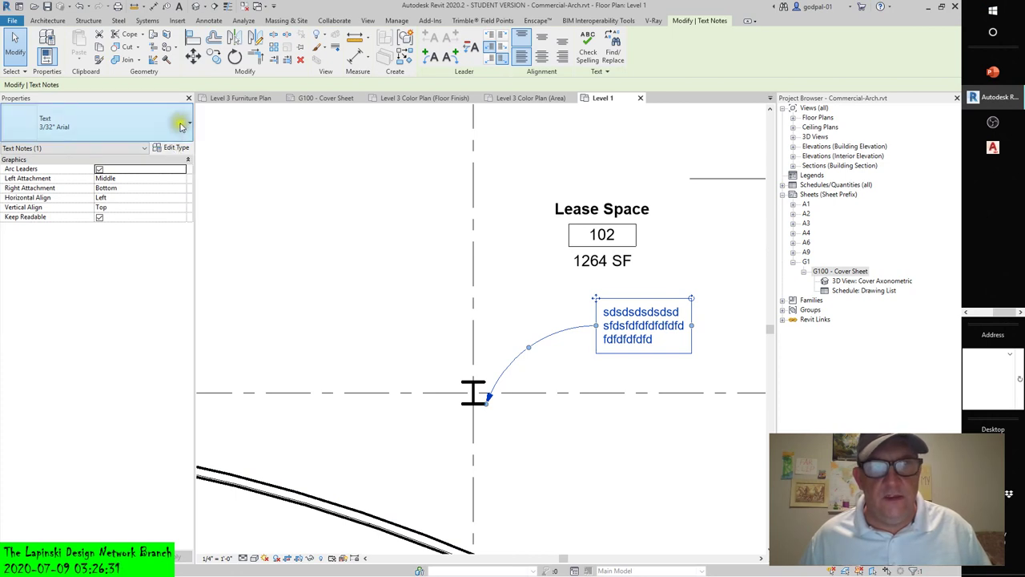
{"action": "left_click", "coordinate": [187, 127]}
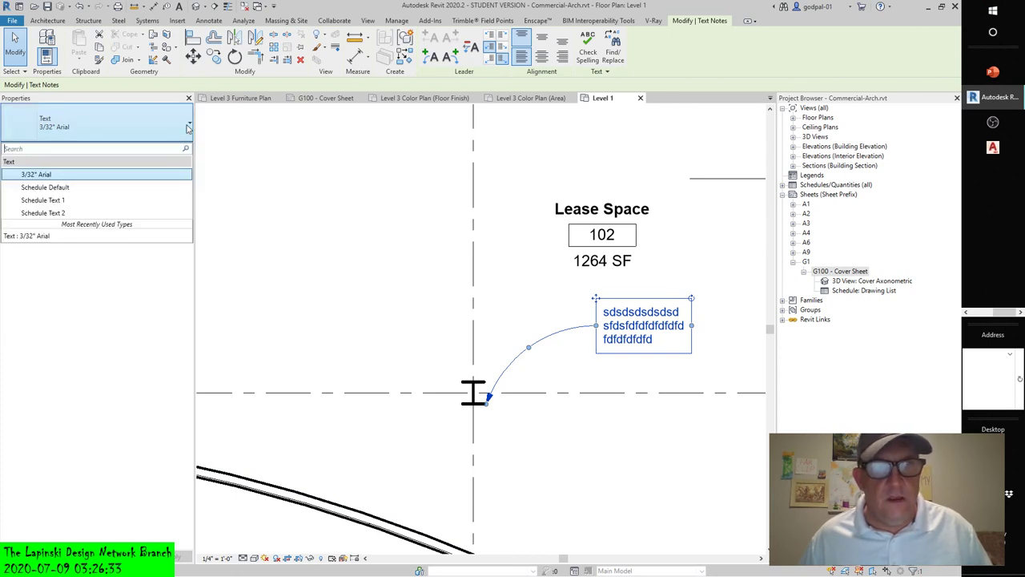
{"action": "left_click", "coordinate": [48, 187]}
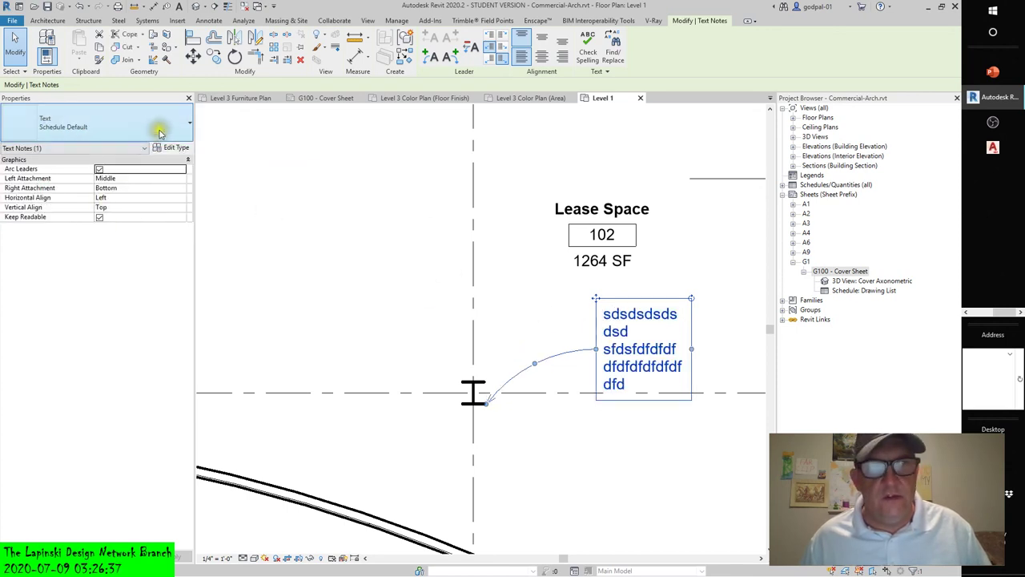
{"action": "left_click", "coordinate": [183, 130]}
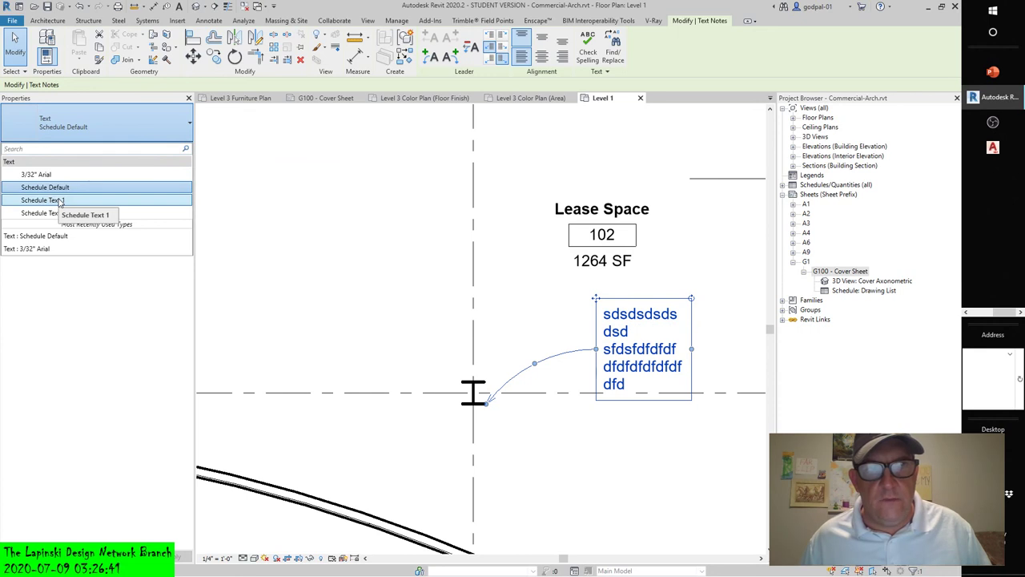
{"action": "left_click", "coordinate": [38, 175]}
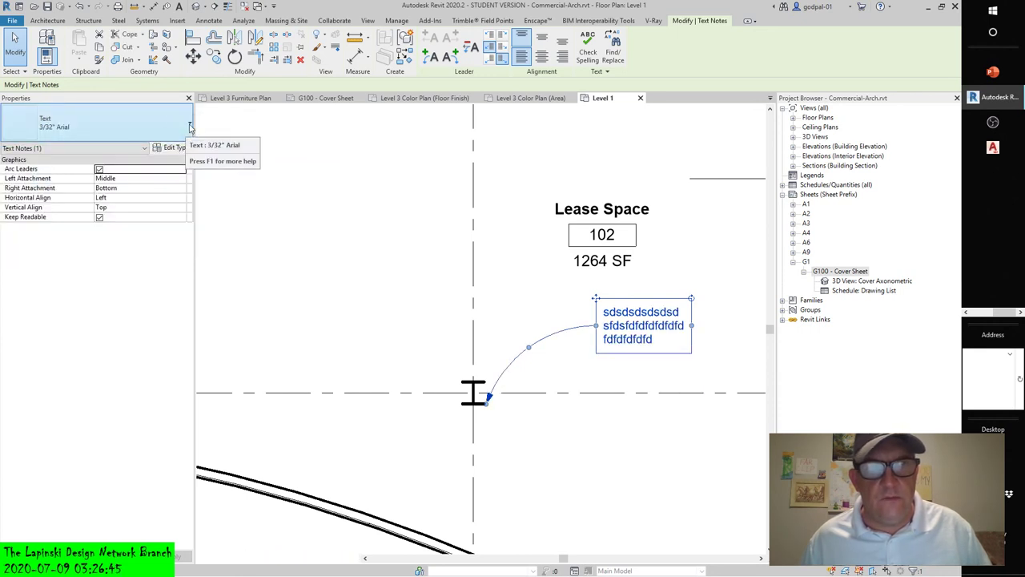
{"action": "left_click", "coordinate": [190, 126]}
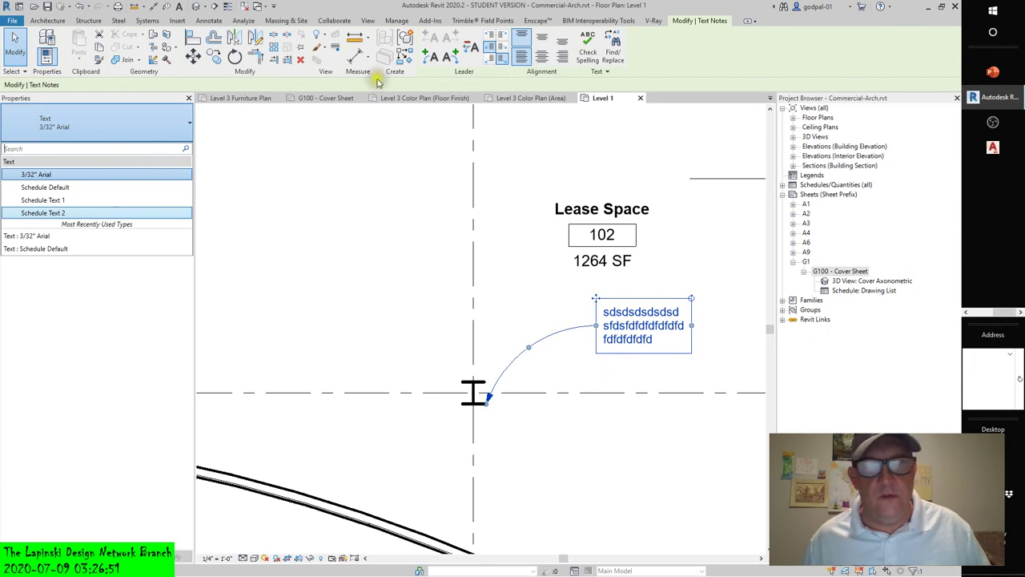
{"action": "left_click", "coordinate": [57, 200]}
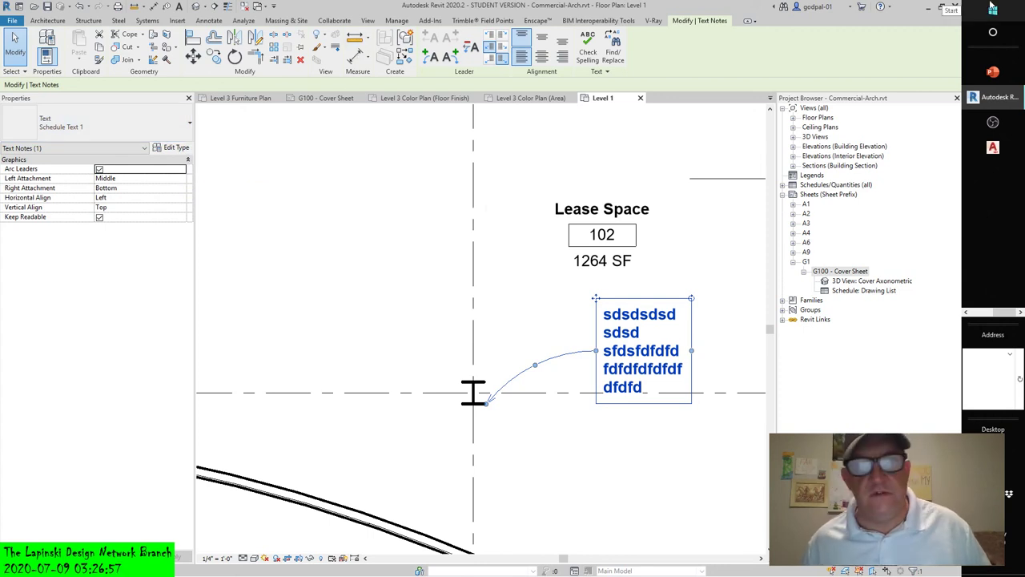
{"action": "left_click", "coordinate": [174, 150]}
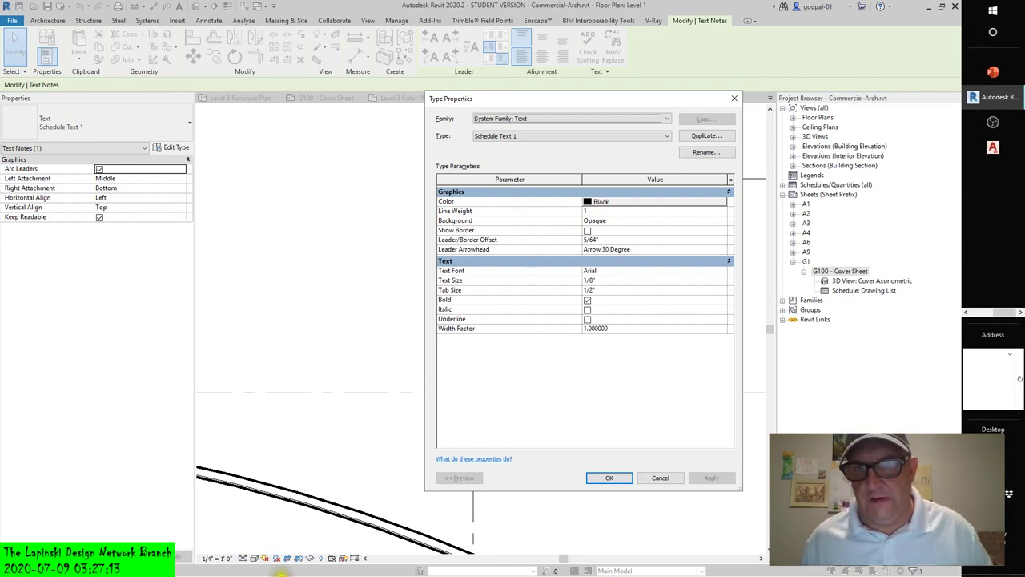
{"action": "left_click", "coordinate": [660, 478]}
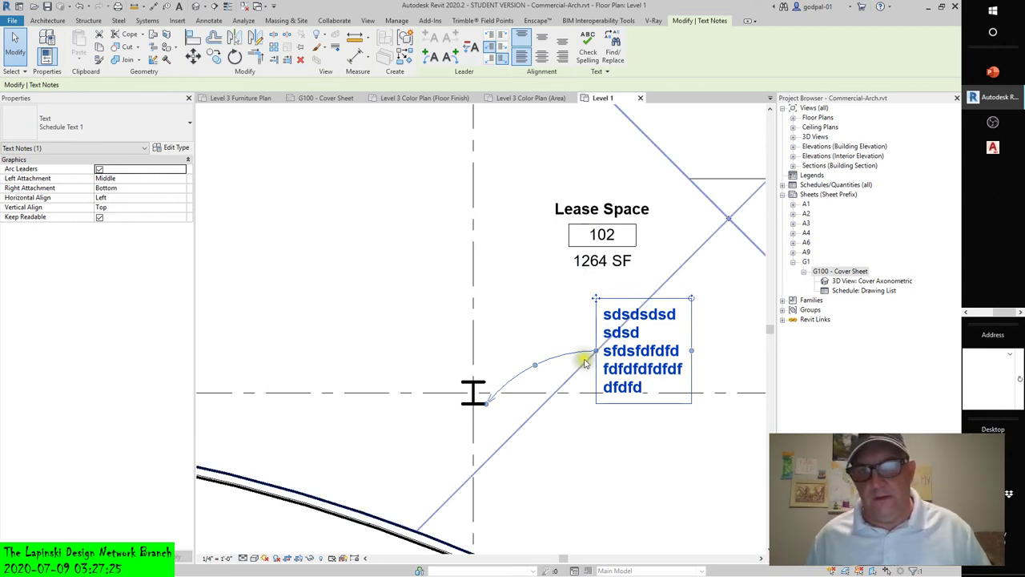
{"action": "left_click", "coordinate": [483, 349]}
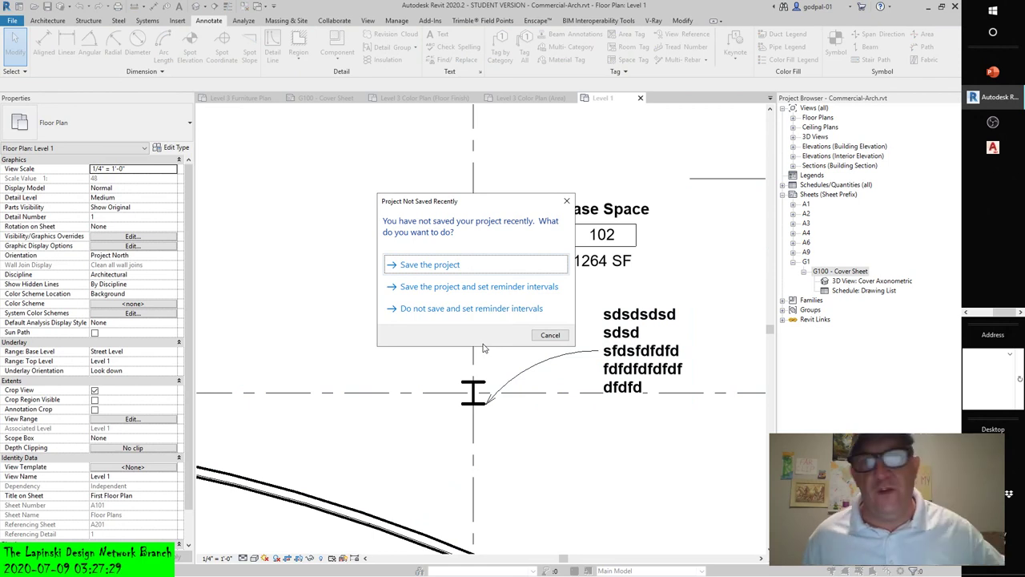
{"action": "left_click", "coordinate": [550, 335]}
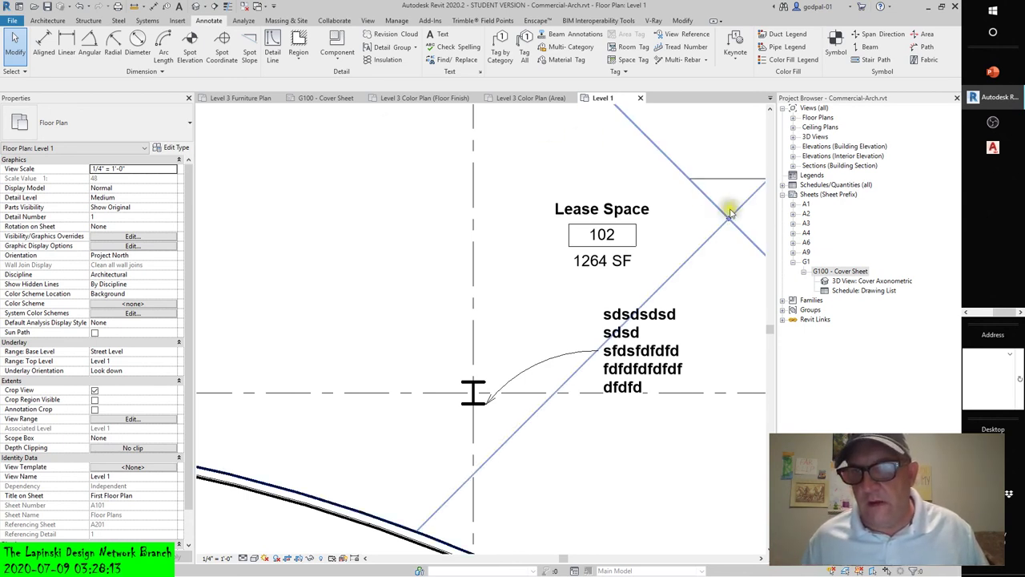
- Browse the Annotation Symbols families in the Project Browser, then refocus the Level 1 plan
{"action": "left_click", "coordinate": [782, 301]}
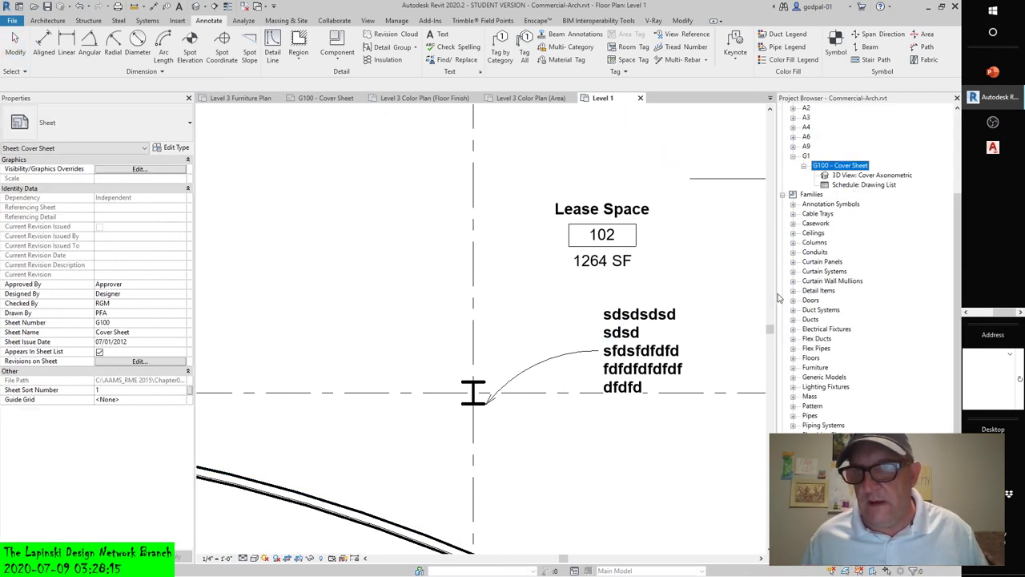
{"action": "left_click", "coordinate": [793, 205]}
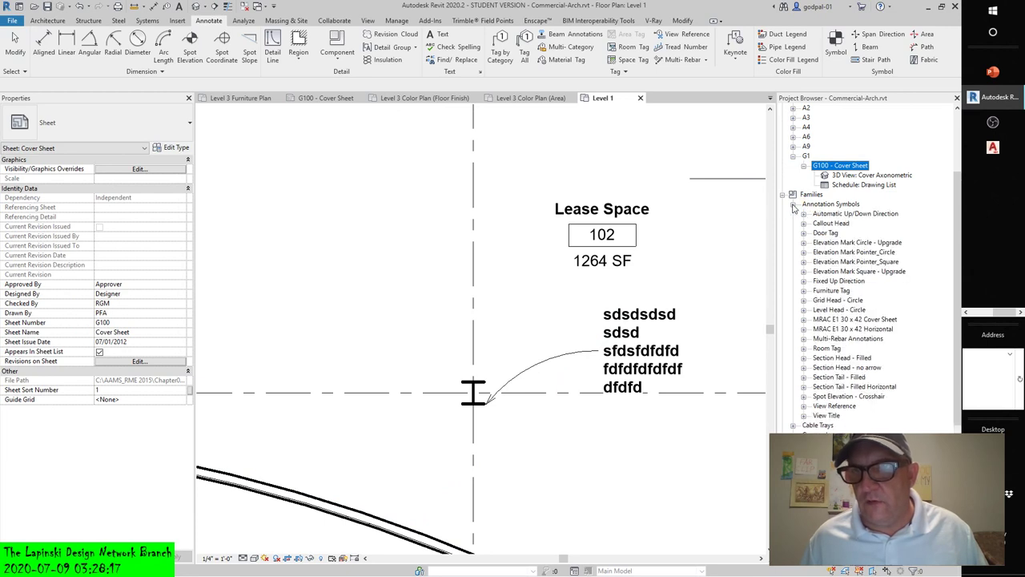
{"action": "left_click", "coordinate": [793, 205]}
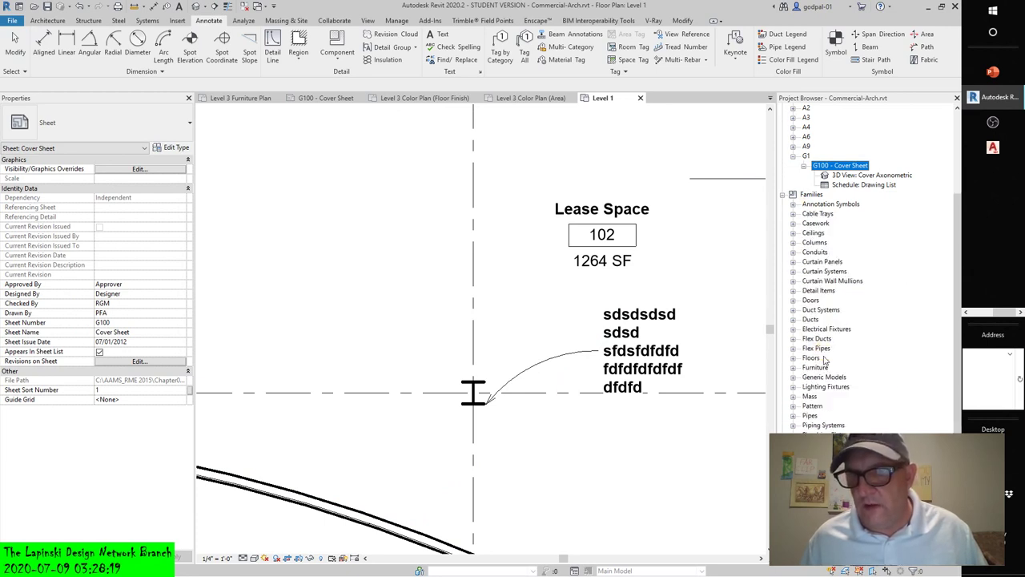
{"action": "scroll", "coordinate": [823, 359], "scroll_direction": "down", "scroll_amount": 1}
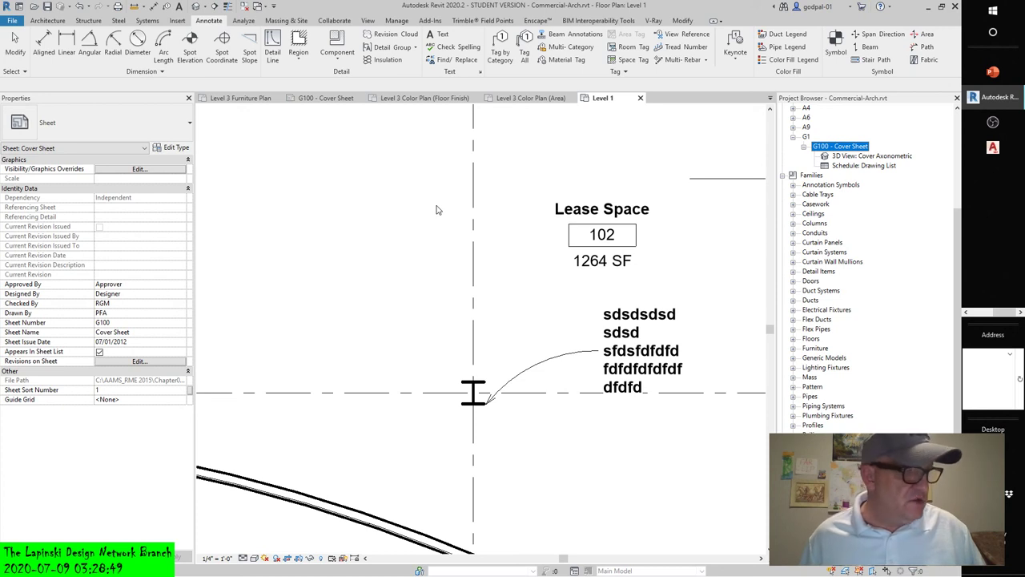
{"action": "left_click", "coordinate": [626, 319]}
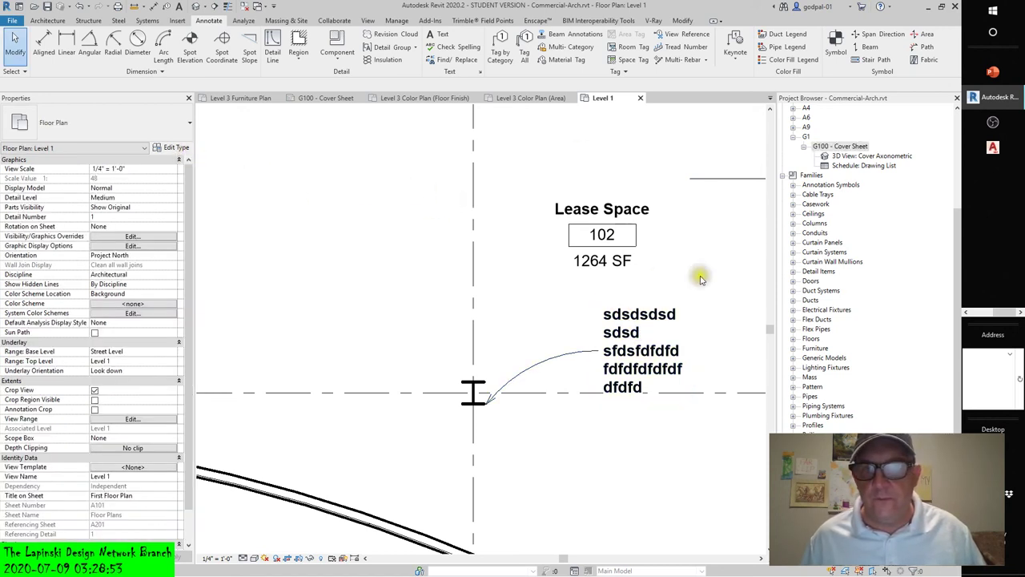
- Open Type Properties for the arc-leader text note's Schedule Text 1 type
{"action": "left_click", "coordinate": [639, 314]}
{"action": "left_click", "coordinate": [173, 148]}
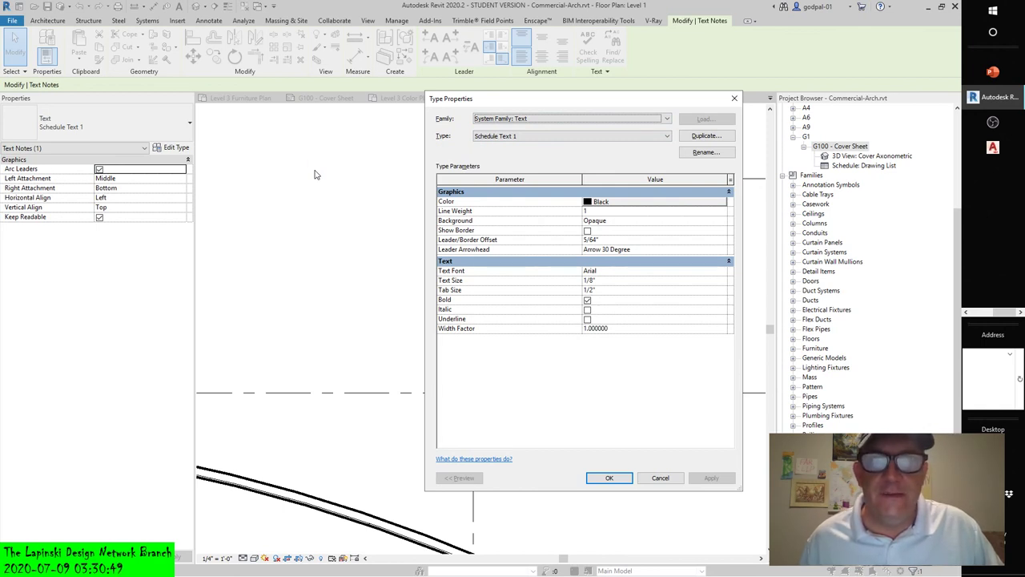
{"action": "left_click_drag", "start_coordinate": [564, 99], "coordinate": [474, 122]}
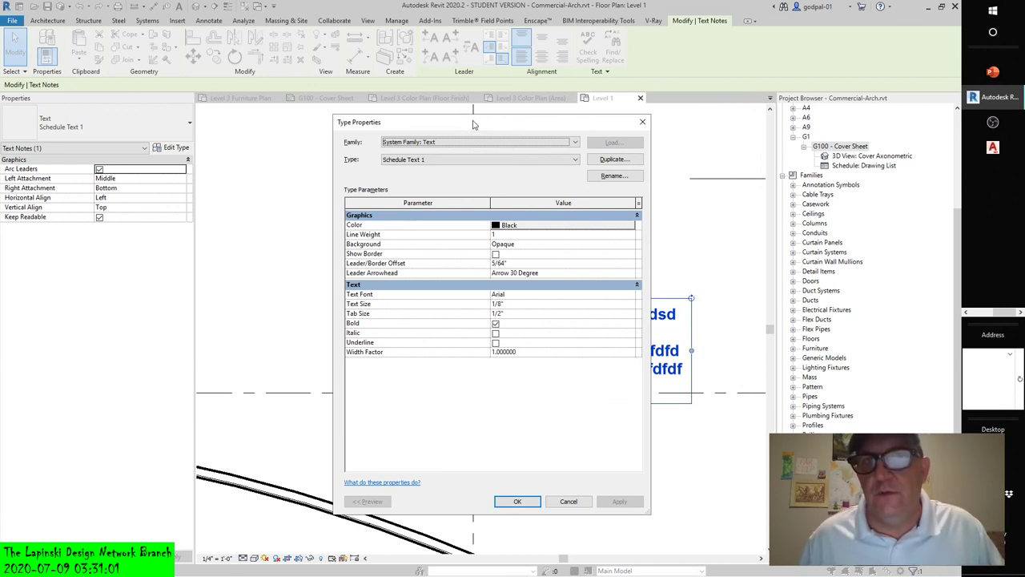
{"action": "left_click_drag", "start_coordinate": [473, 124], "coordinate": [496, 142]}
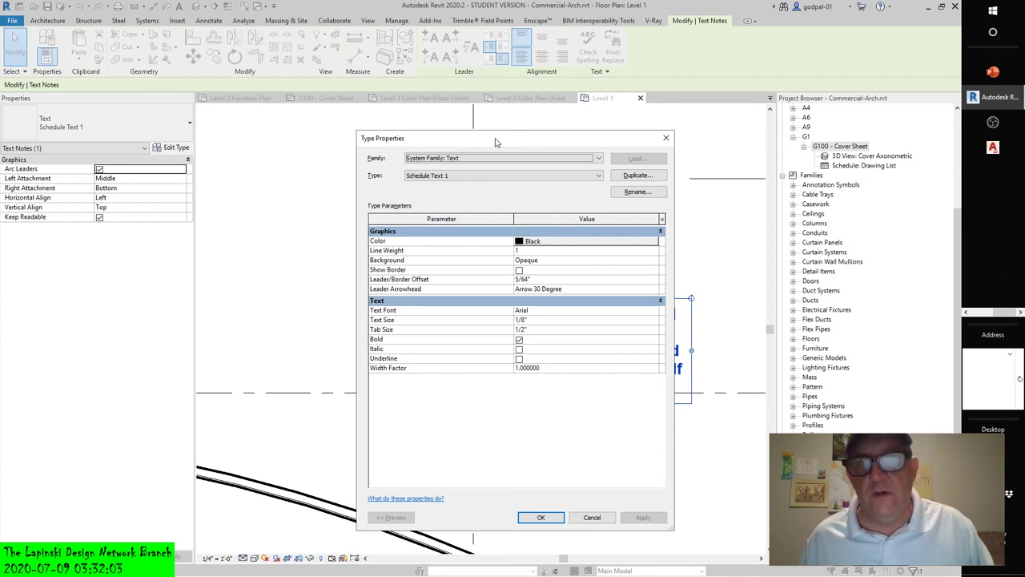
- Show and scroll through the Leader Arrowhead style options for Schedule Text 1
{"action": "left_click", "coordinate": [614, 290]}
{"action": "left_click", "coordinate": [654, 290]}
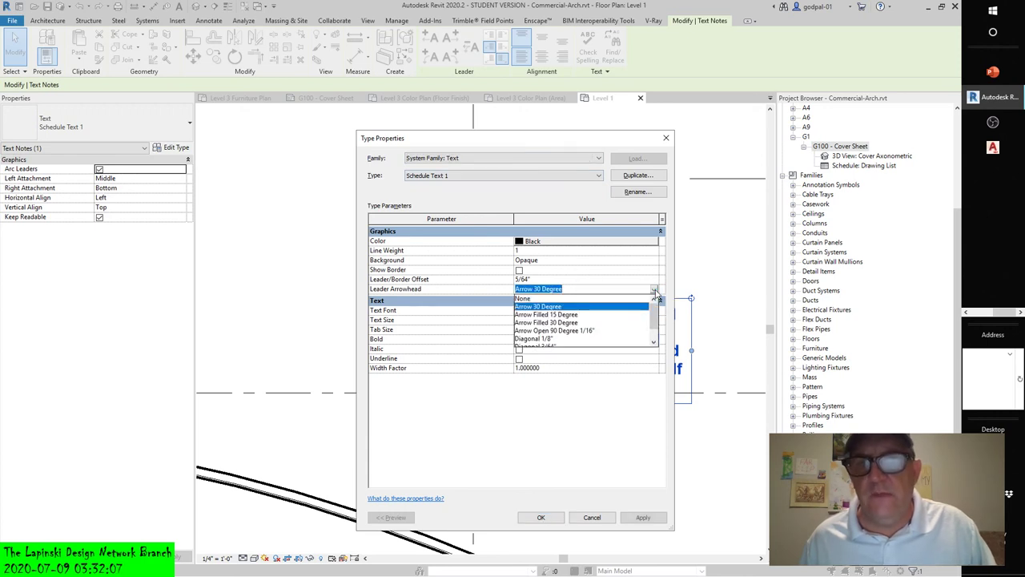
{"action": "scroll", "coordinate": [652, 334], "scroll_direction": "down", "scroll_amount": 2}
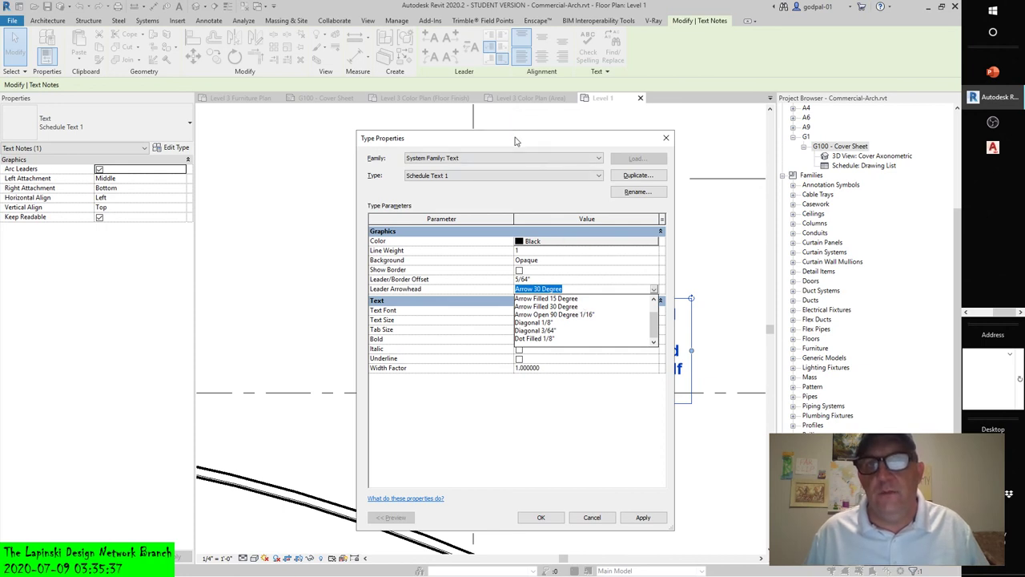
- Keep Arrow 30 Degree as the leader arrowhead and switch to Debut Professional
{"action": "left_click_drag", "start_coordinate": [517, 141], "coordinate": [516, 118]}
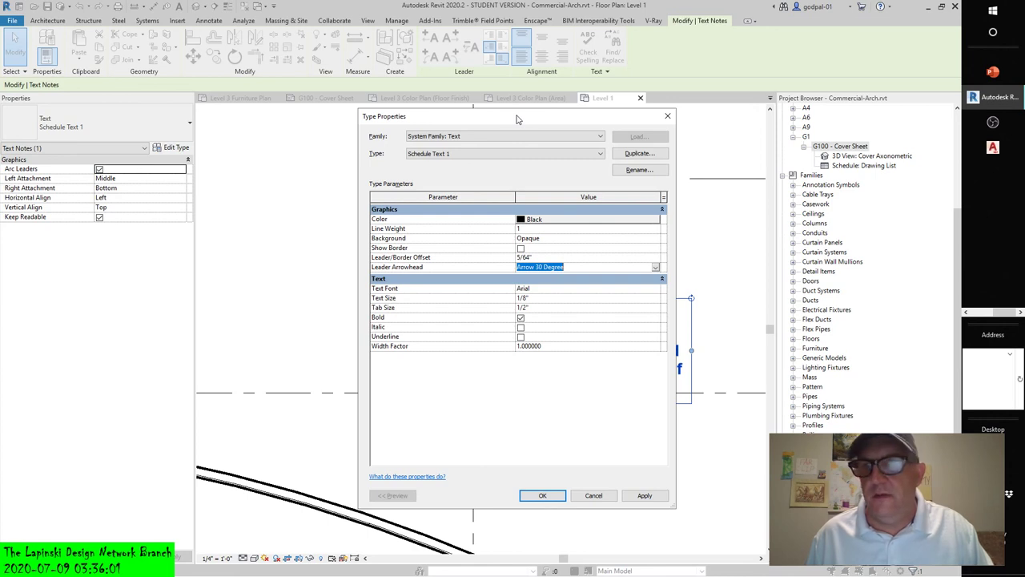
{"action": "left_click", "coordinate": [982, 317]}
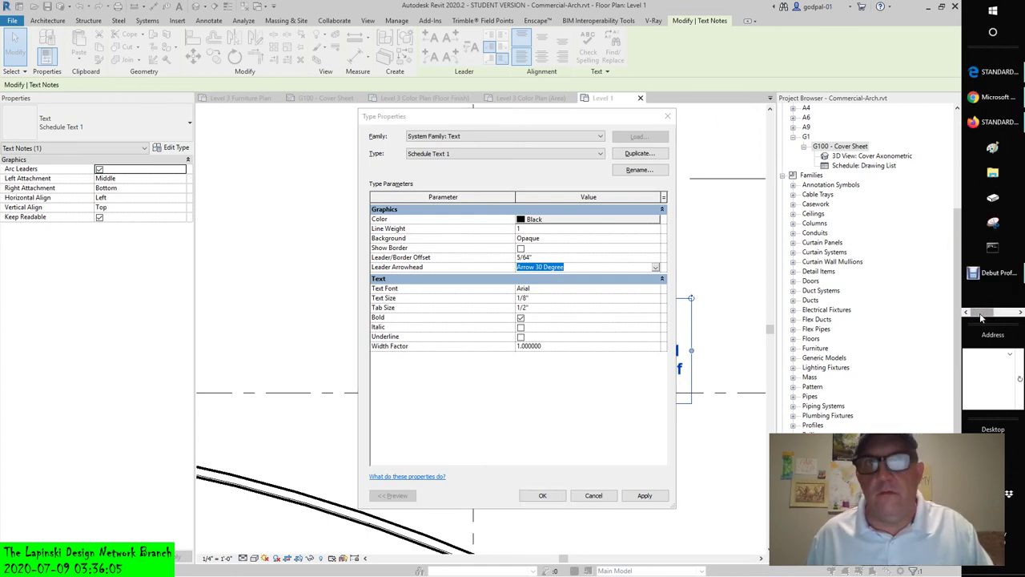
{"action": "left_click", "coordinate": [983, 276]}
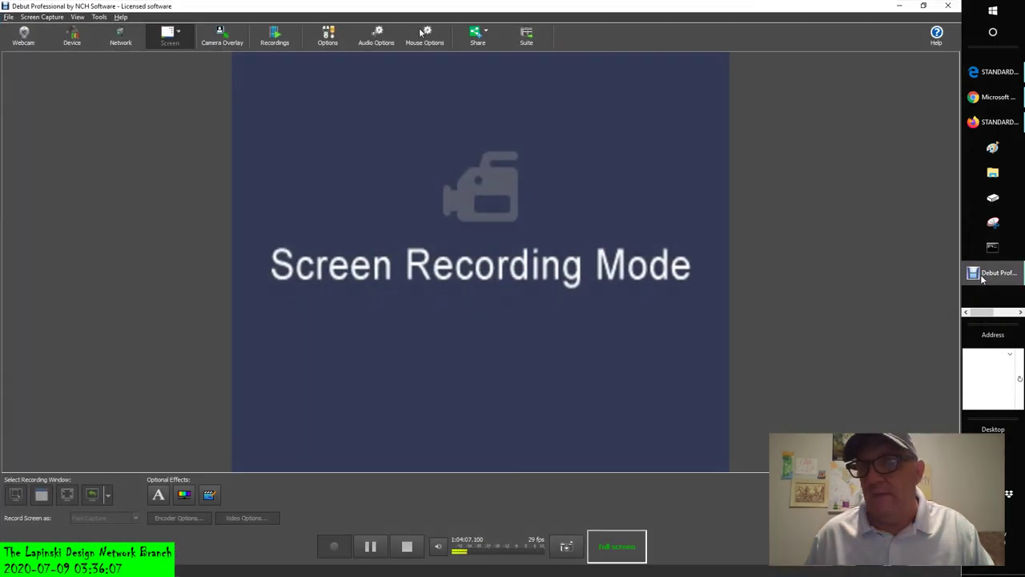